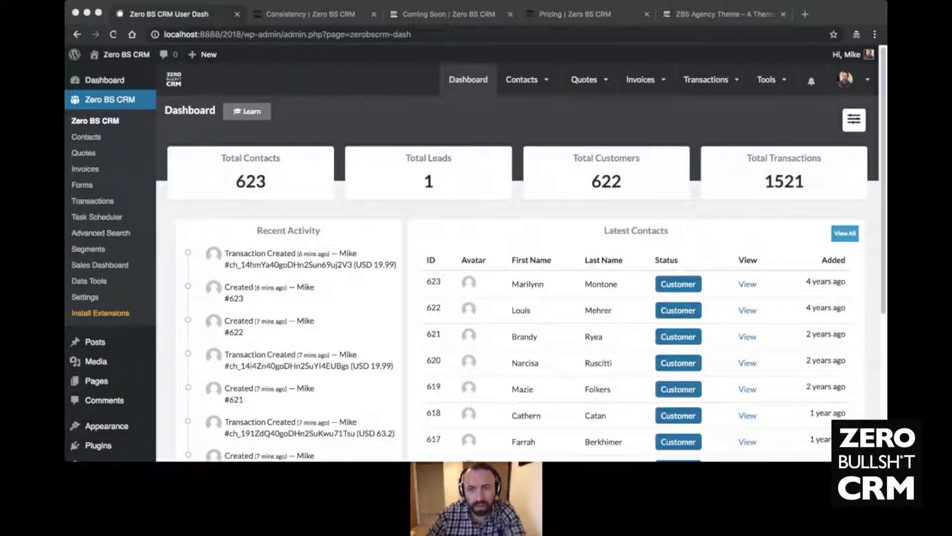
- Start a new contact with status Lead, prefix Mr, and the contact's first and last name
left_click(253, 362)
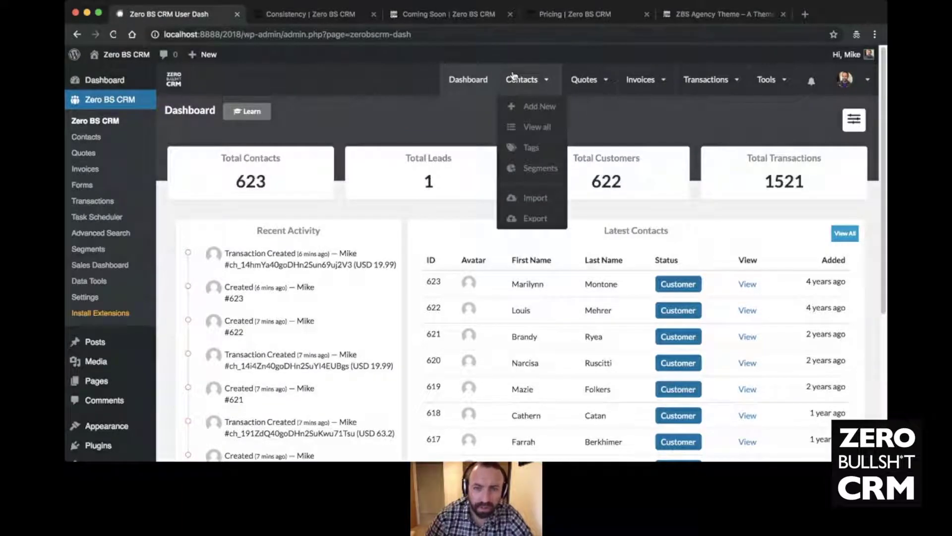
mouse_move(604, 113)
left_click(538, 107)
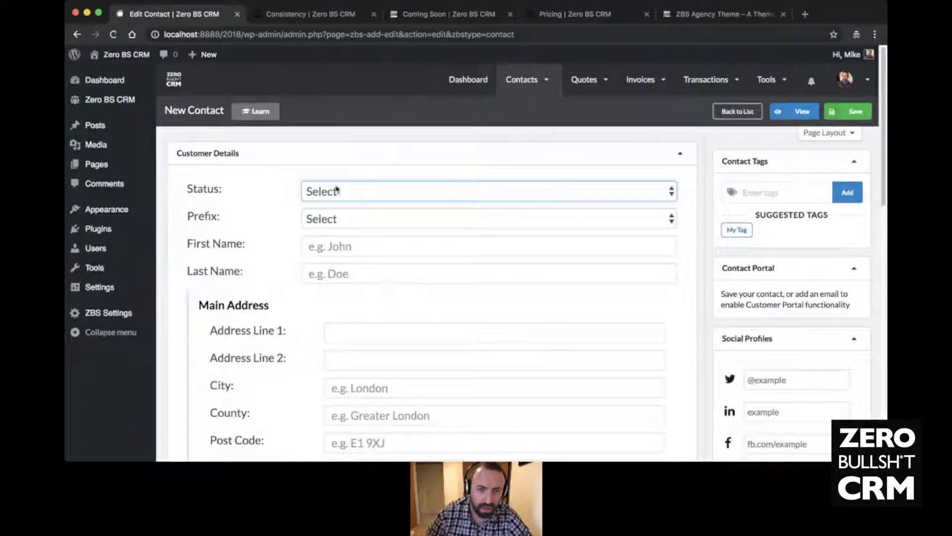
key("l")
key("Tab")
key("m")
key("Tab")
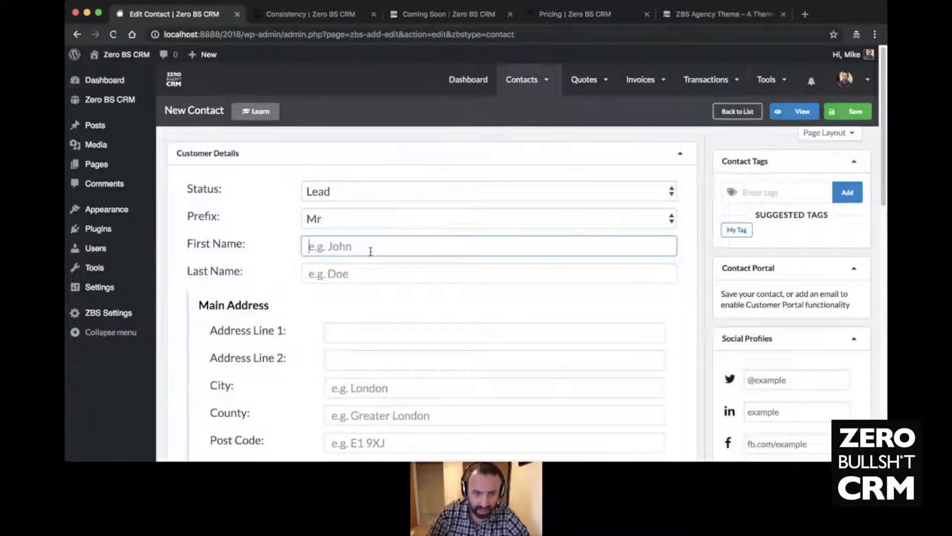
type("Mike")
key("Tab")
type("Stot")
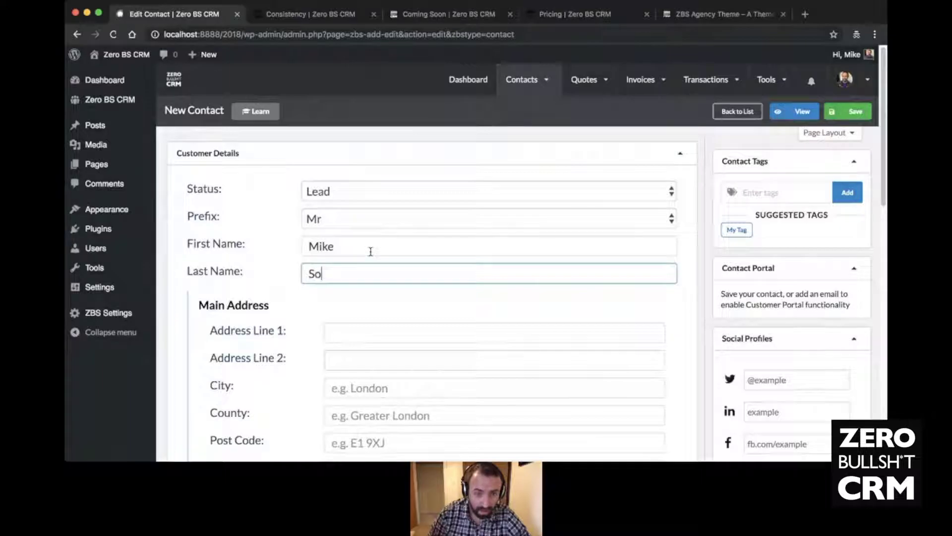
type("t")
- Fill in the contact's email address and Twitter handle
scroll(384, 242, "down", 7)
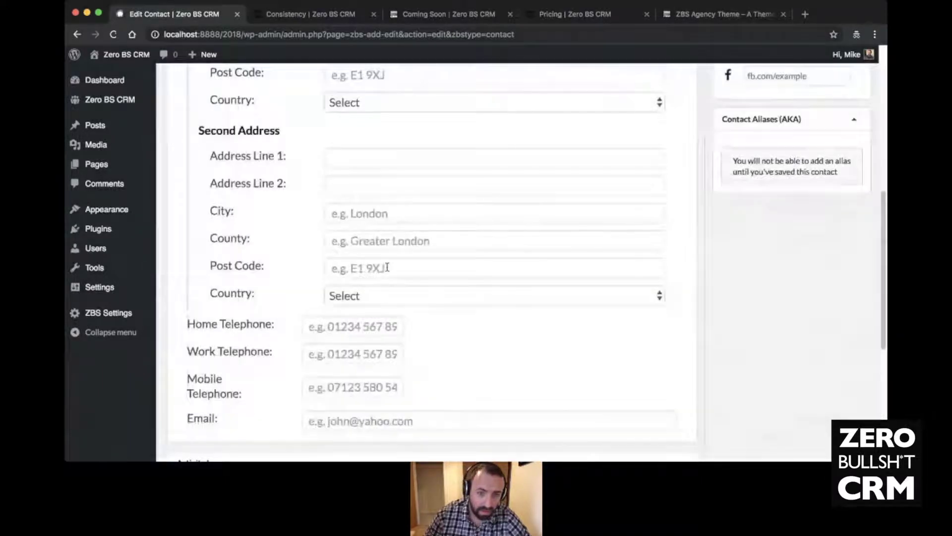
left_click(375, 421)
type("mike")
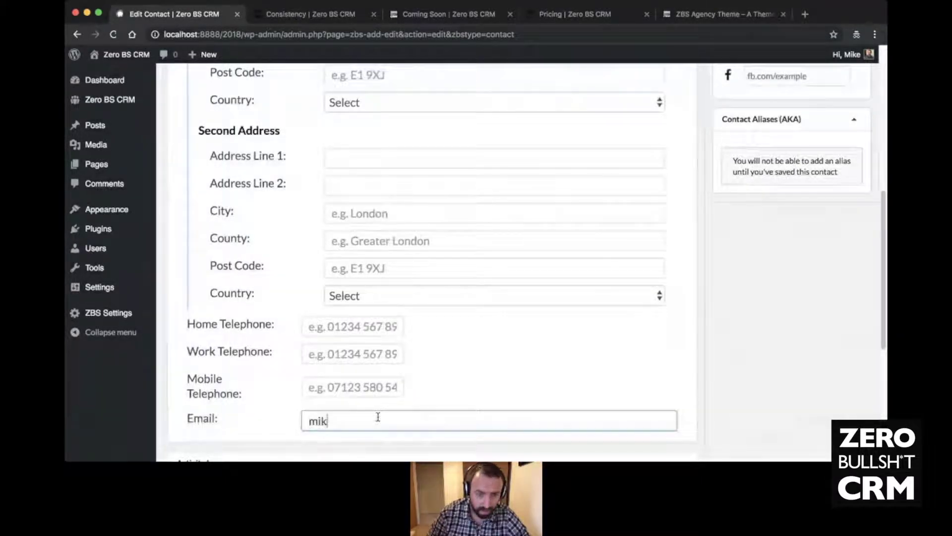
left_click(357, 448)
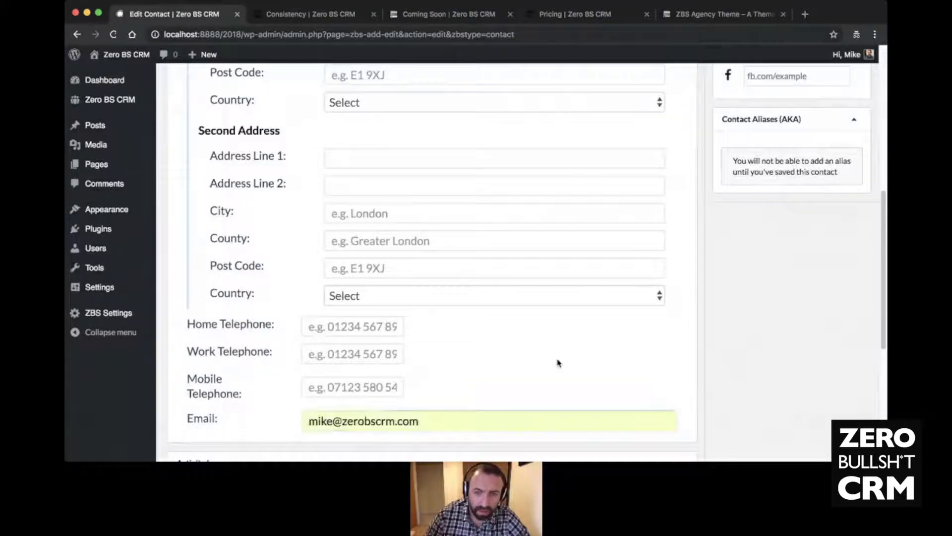
scroll(557, 361, "up", 10)
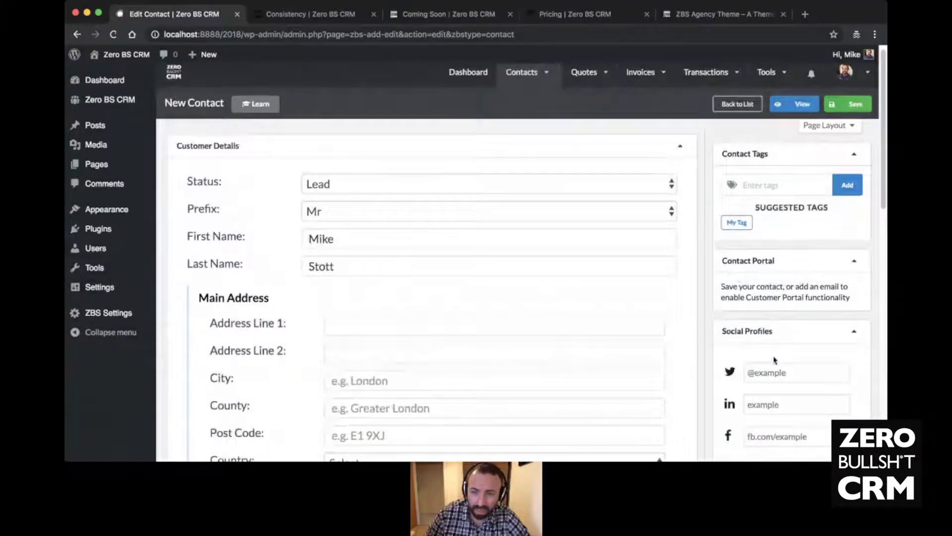
scroll(769, 353, "down", 2)
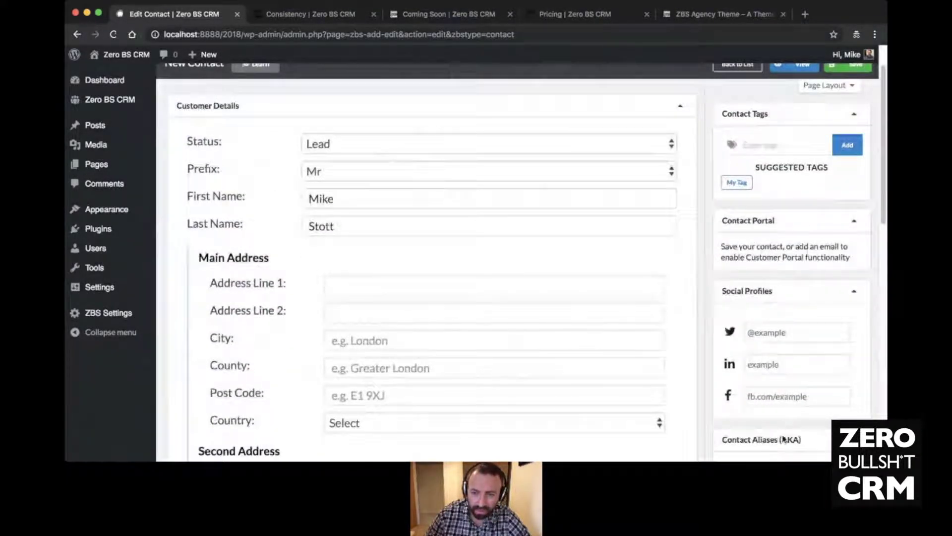
left_click(790, 332)
type("mik")
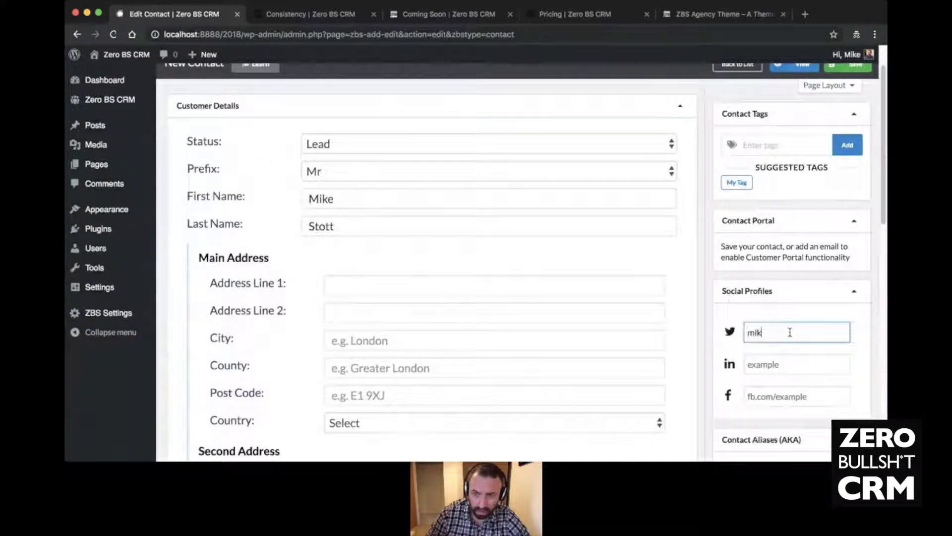
type("emayhem3030")
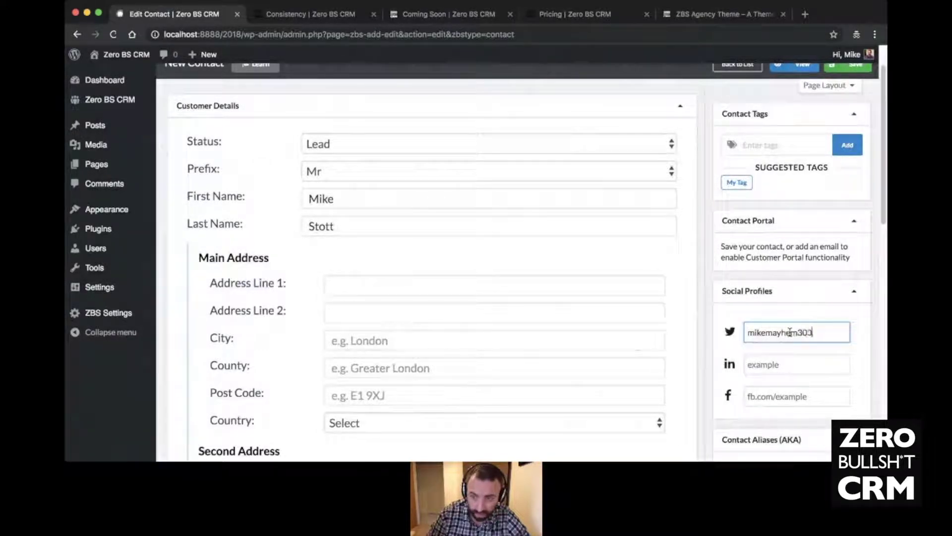
left_click(806, 279)
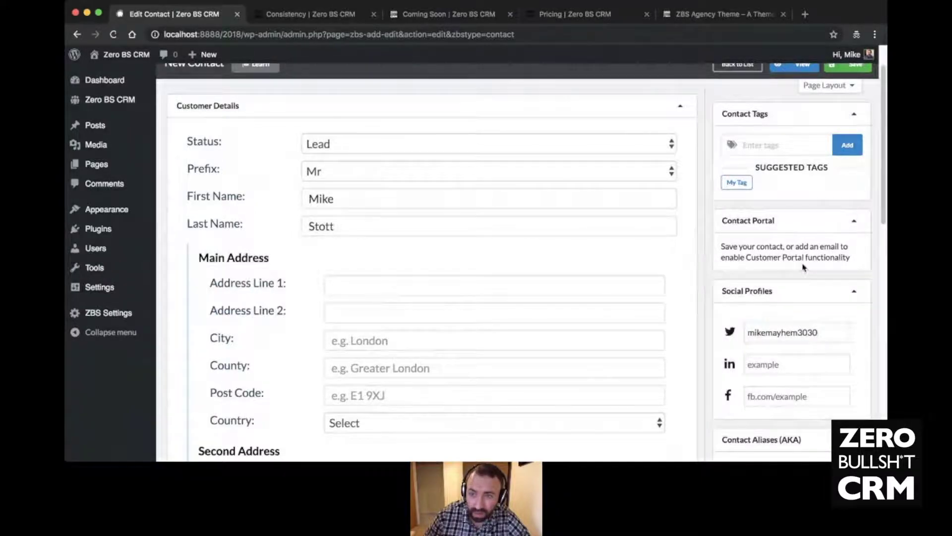
- Tag the contact 'Me' and save the new lead
scroll(802, 258, "up", 2)
left_click(791, 192)
type("Me")
left_click(847, 194)
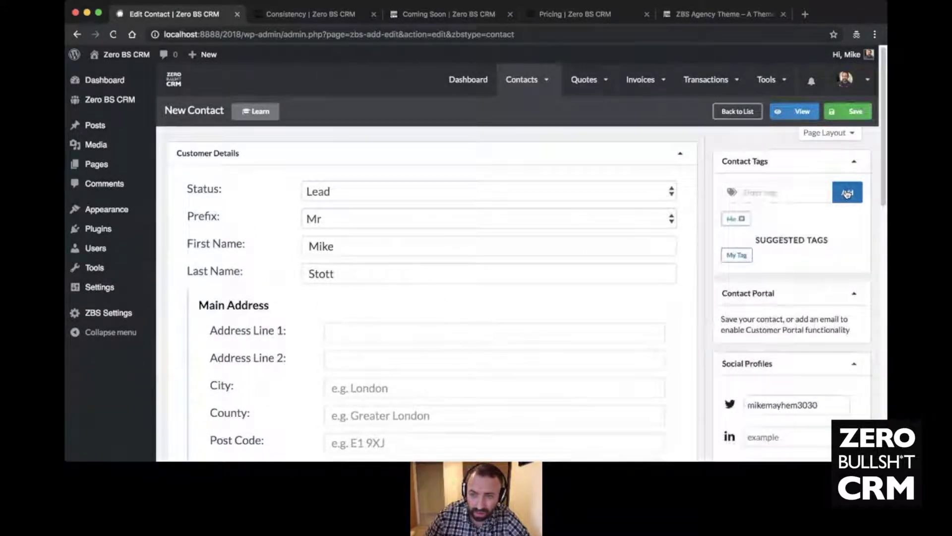
left_click(850, 111)
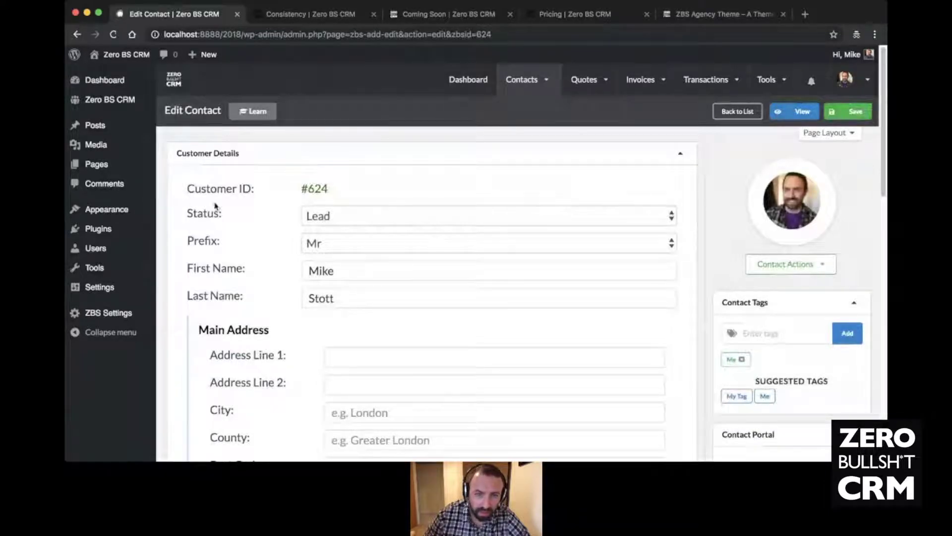
- Review the saved contact, then check the dashboard totals: 624 contacts, 2 leads
scroll(312, 206, "down", 6)
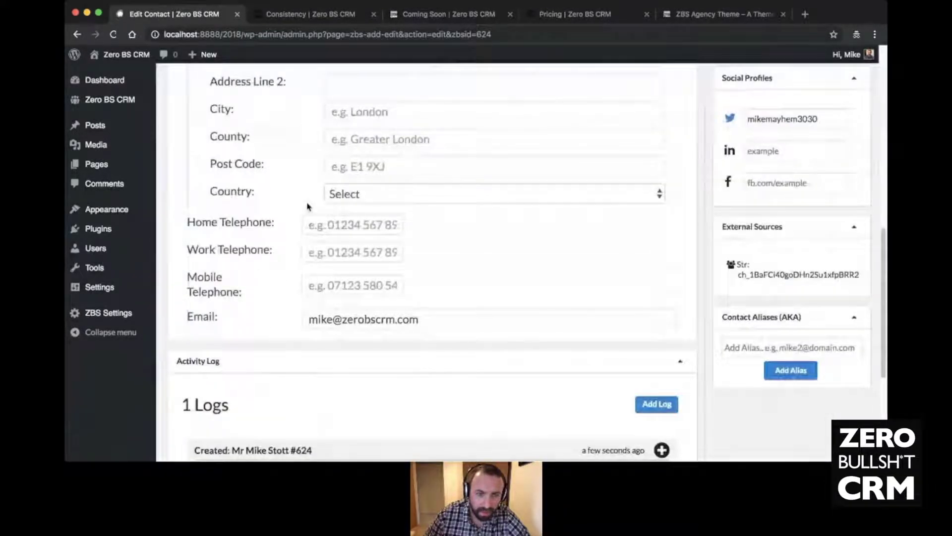
scroll(307, 206, "down", 5)
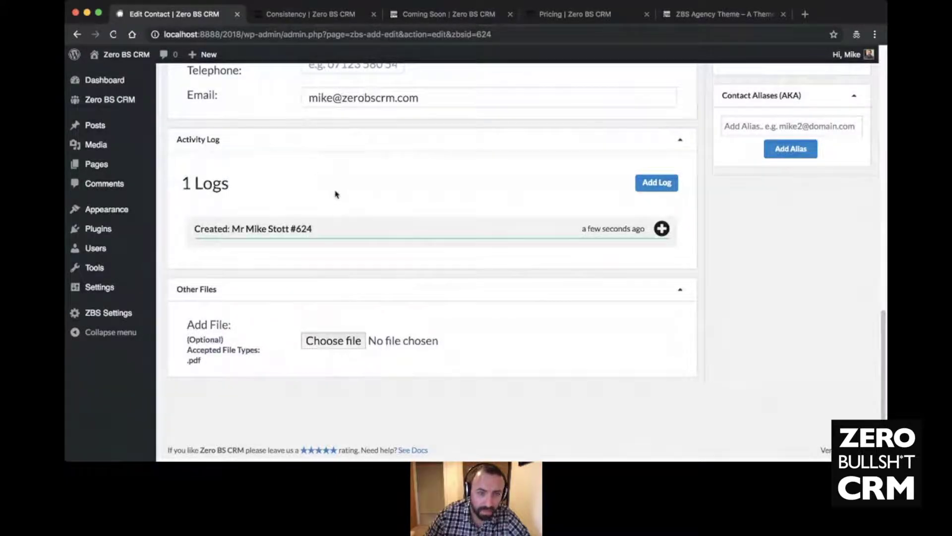
scroll(334, 193, "up", 15)
left_click(485, 88)
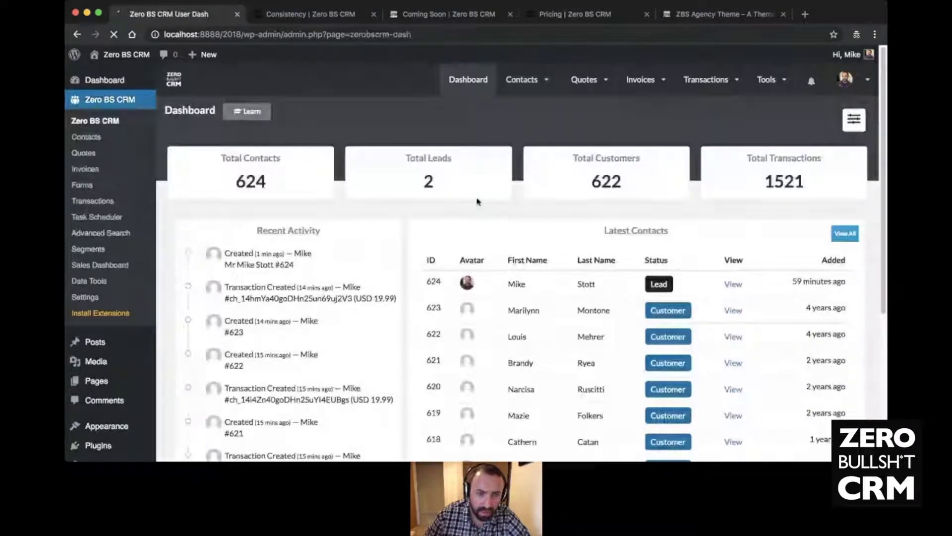
left_click_drag(196, 261, 412, 274)
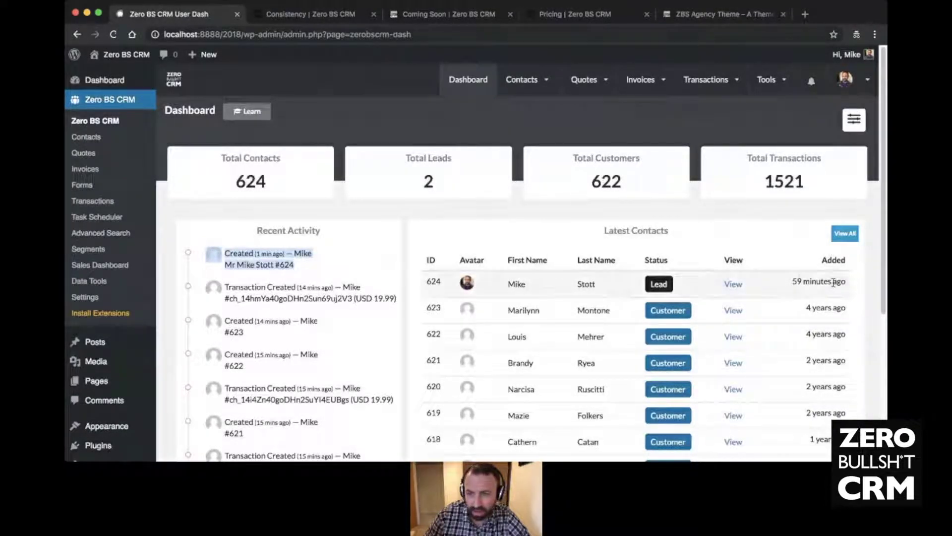
left_click(801, 281)
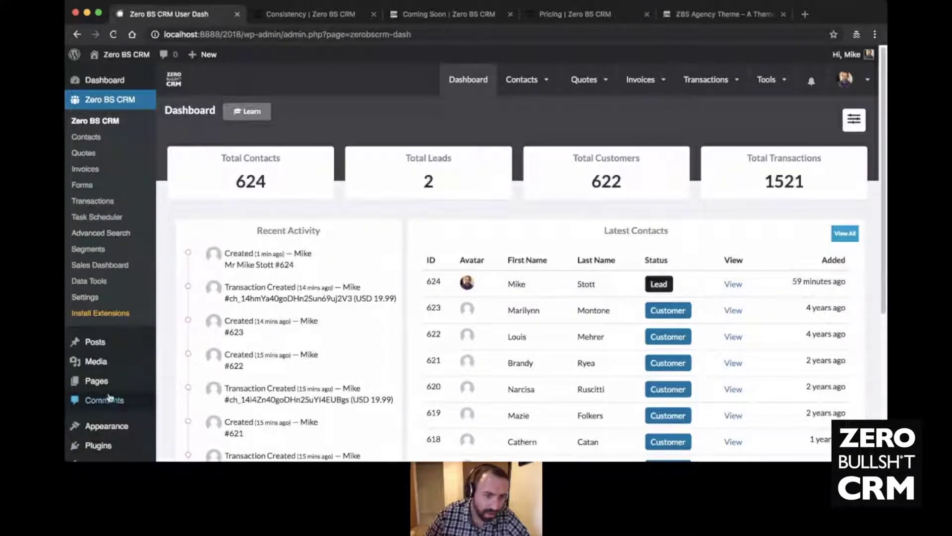
scroll(110, 397, "down", 3)
mouse_move(110, 396)
scroll(110, 397, "down", 3)
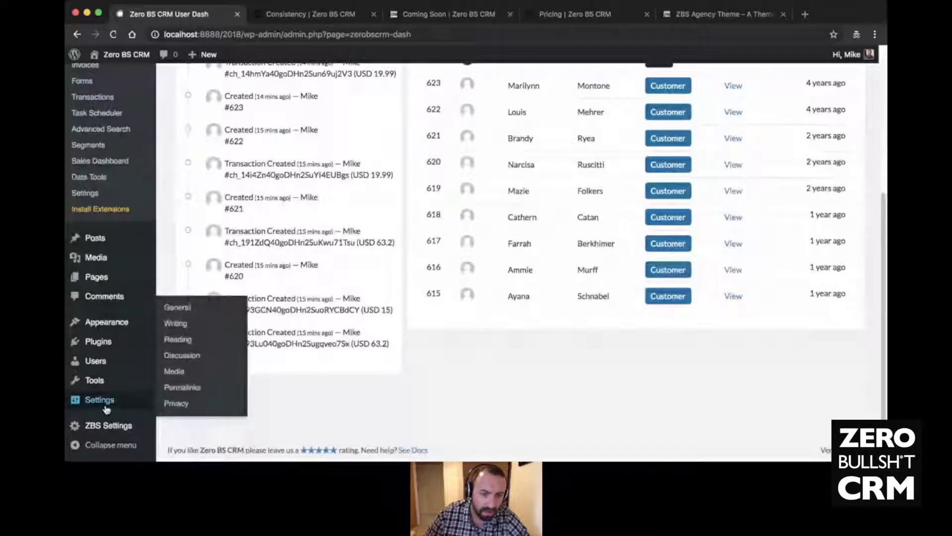
left_click(177, 308)
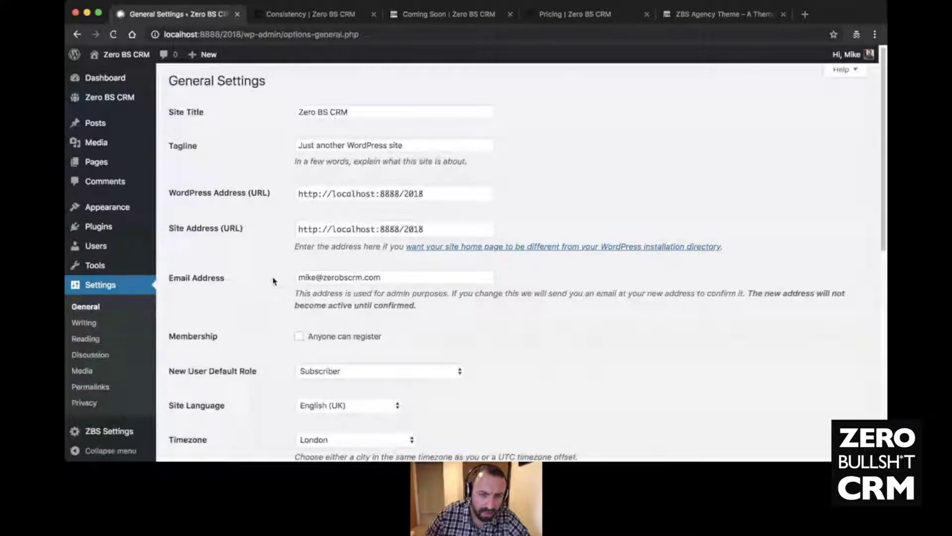
scroll(274, 281, "down", 5)
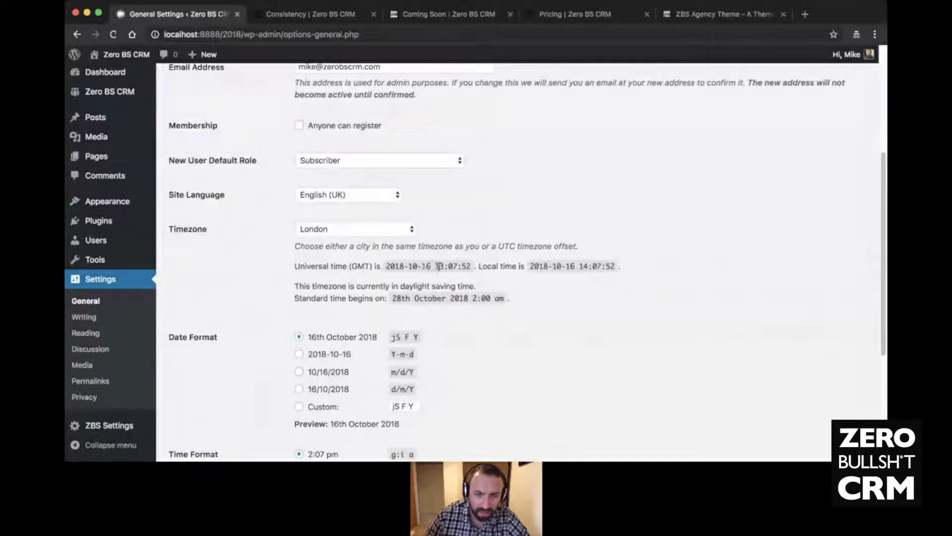
scroll(344, 265, "up", 1)
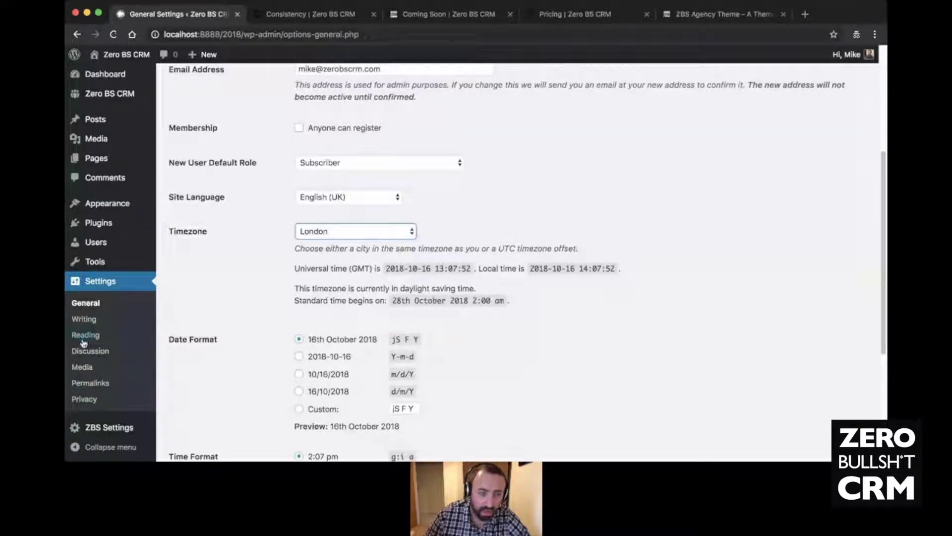
scroll(223, 371, "up", 5)
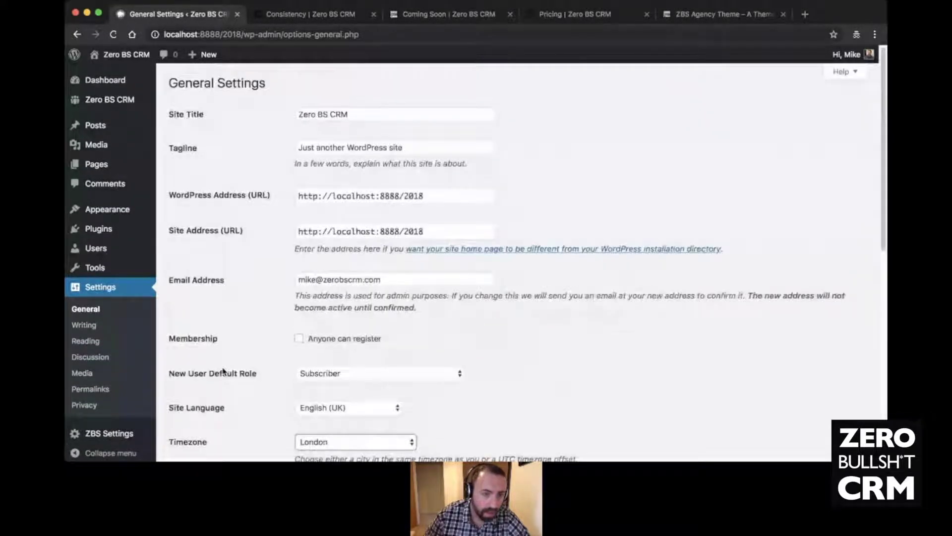
left_click(110, 99)
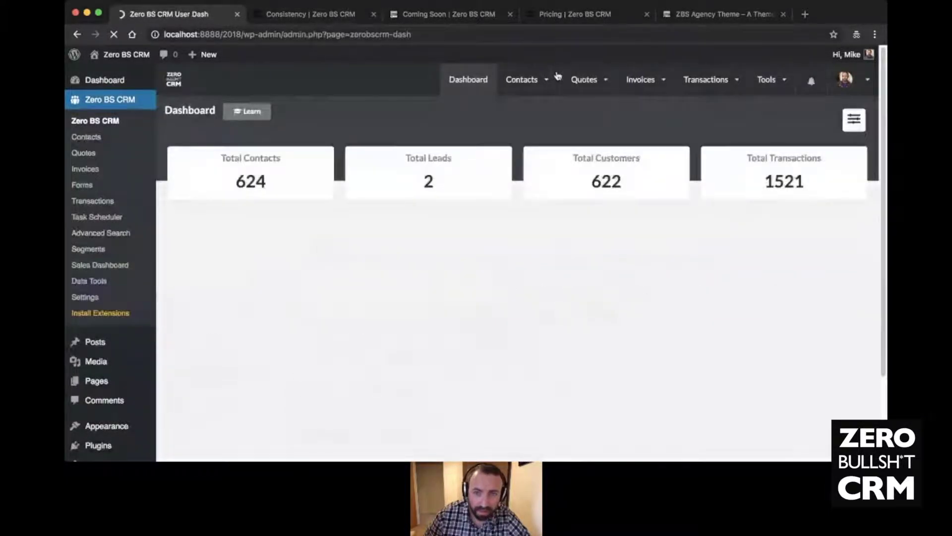
- Open the new lead from the contacts list and add a blank Note log entry
mouse_move(526, 79)
left_click(537, 127)
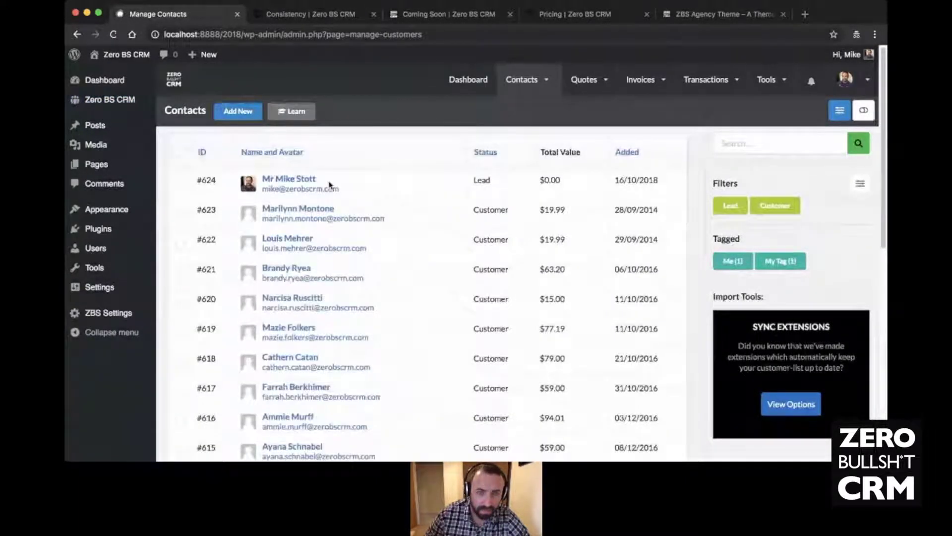
left_click(300, 179)
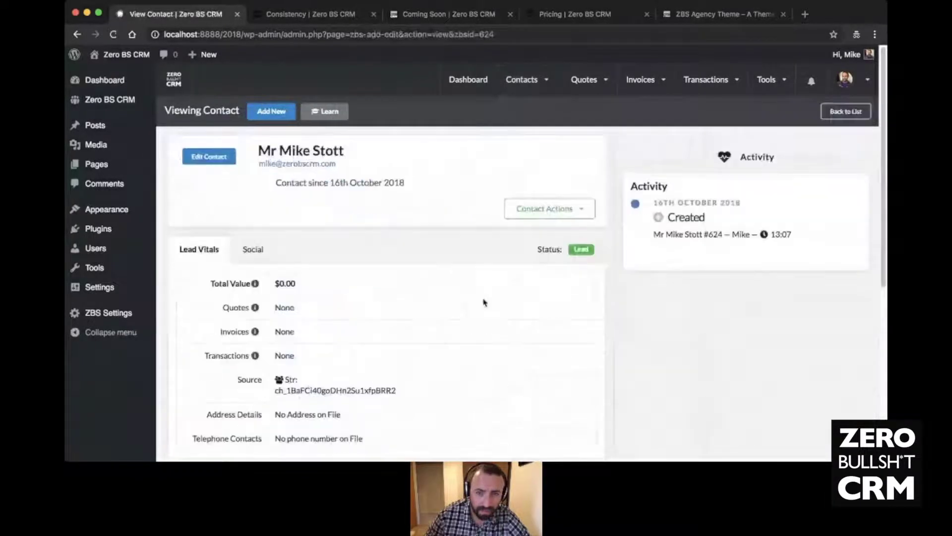
left_click(548, 213)
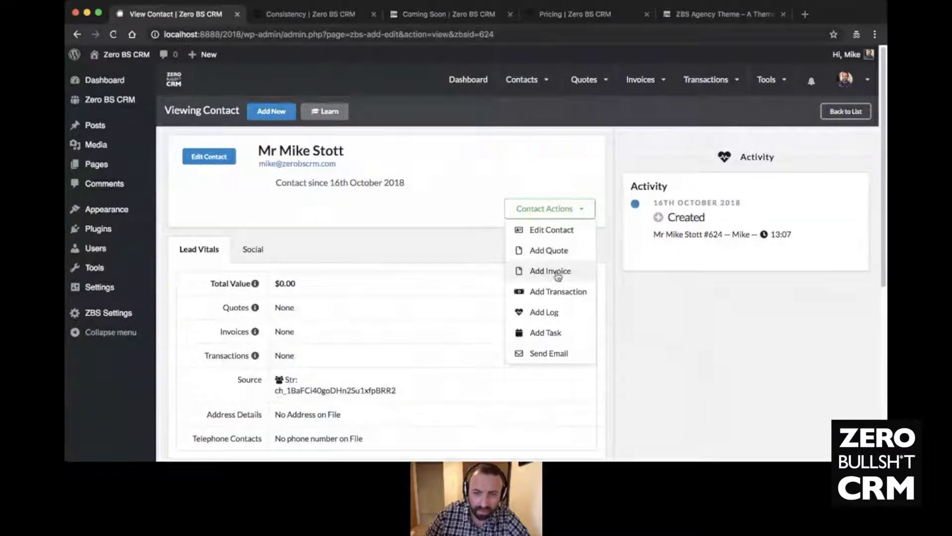
left_click(540, 313)
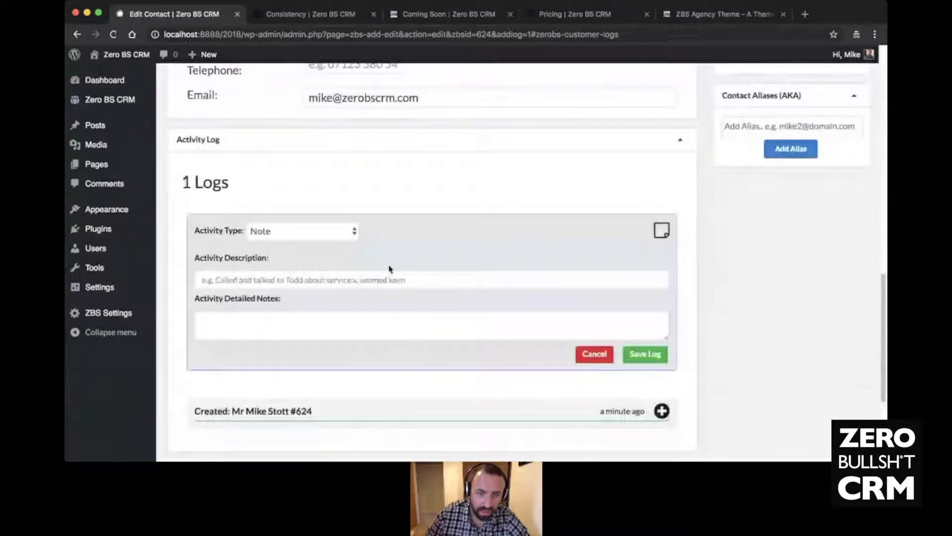
- Save a note that the contact is an hour behind, detailing fixing their time settings
left_click(304, 278)
type("Mike is livin")
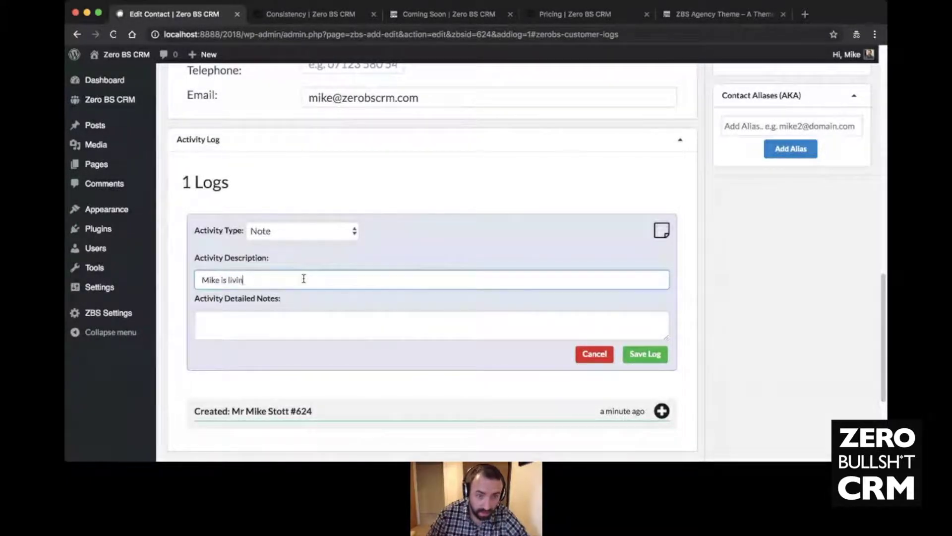
type("g an hour beind")
key("Tab")
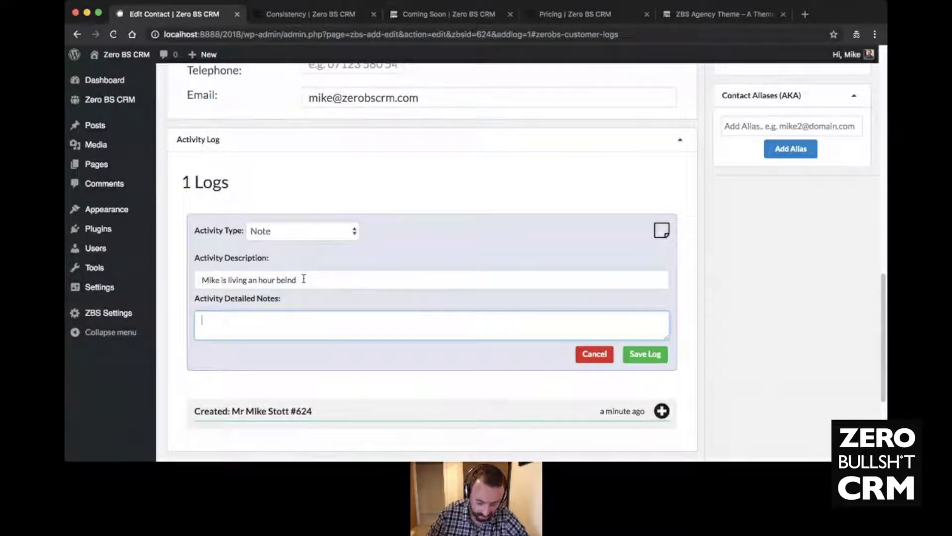
type("Fix up the ti")
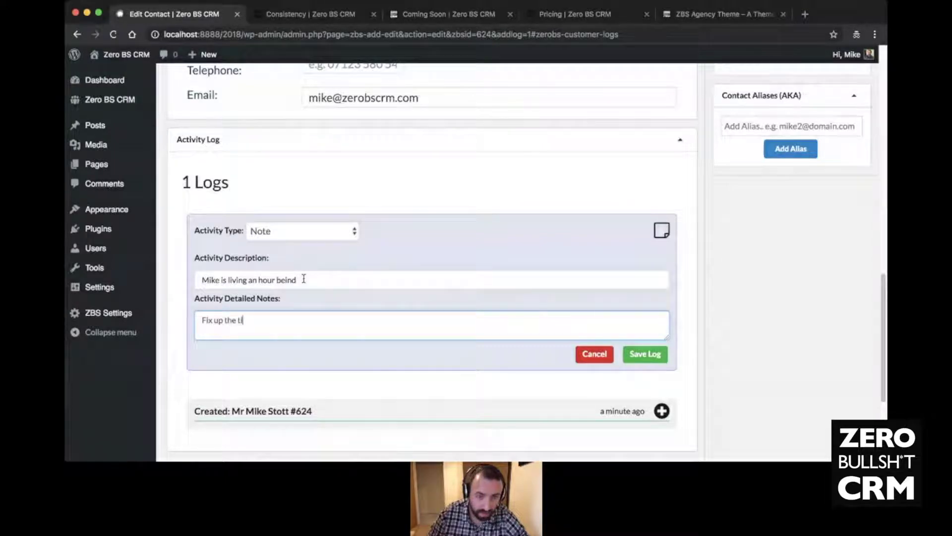
type("me settings for M")
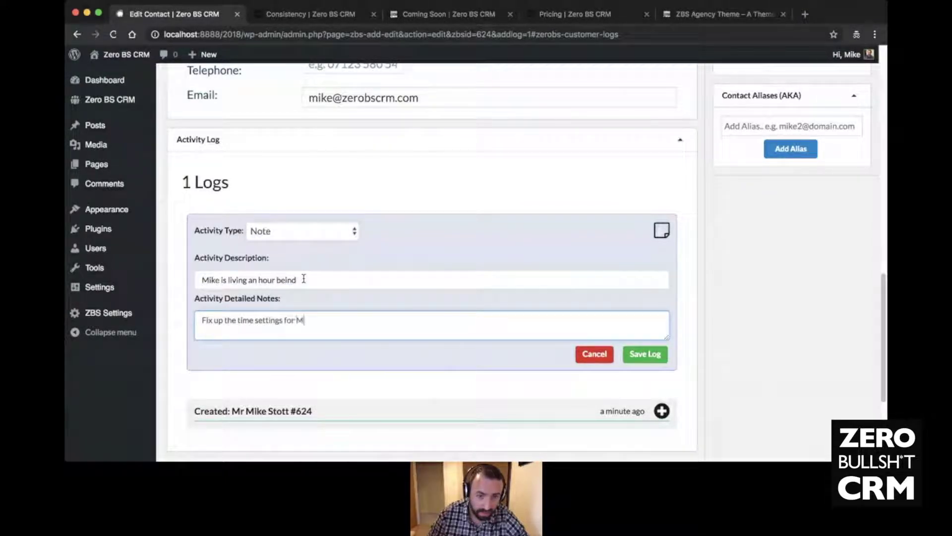
type("ike")
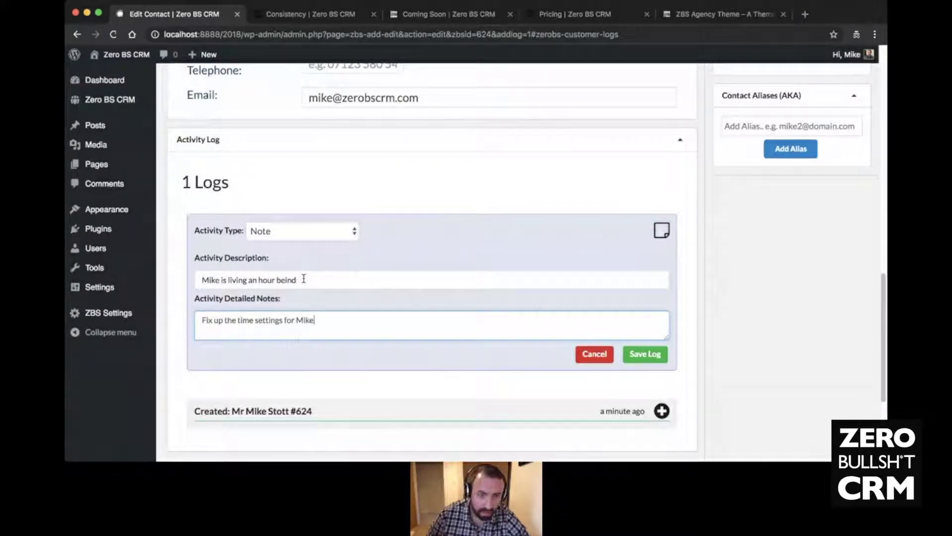
left_click(284, 278)
type("h")
left_click(645, 355)
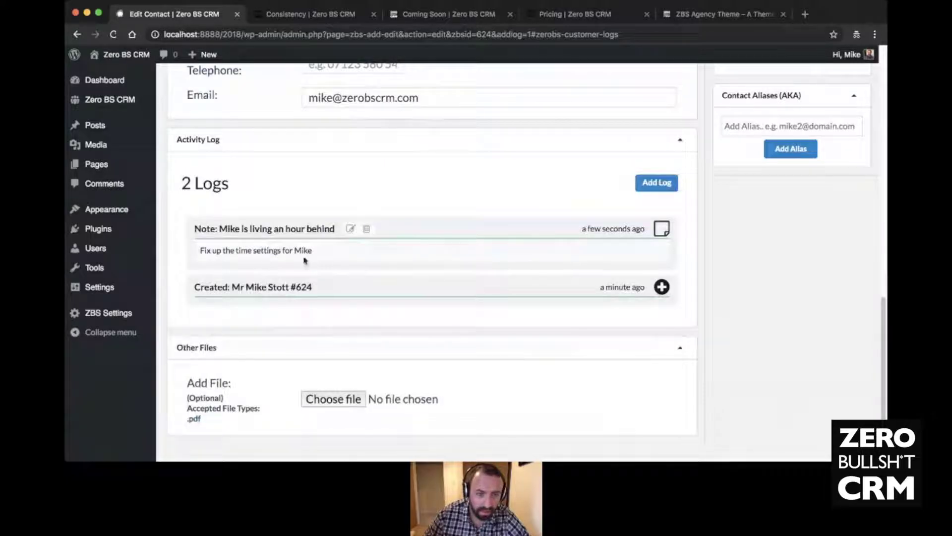
- Via Dashboard and the contacts list, open the lead's record and view the new note
scroll(622, 268, "up", 15)
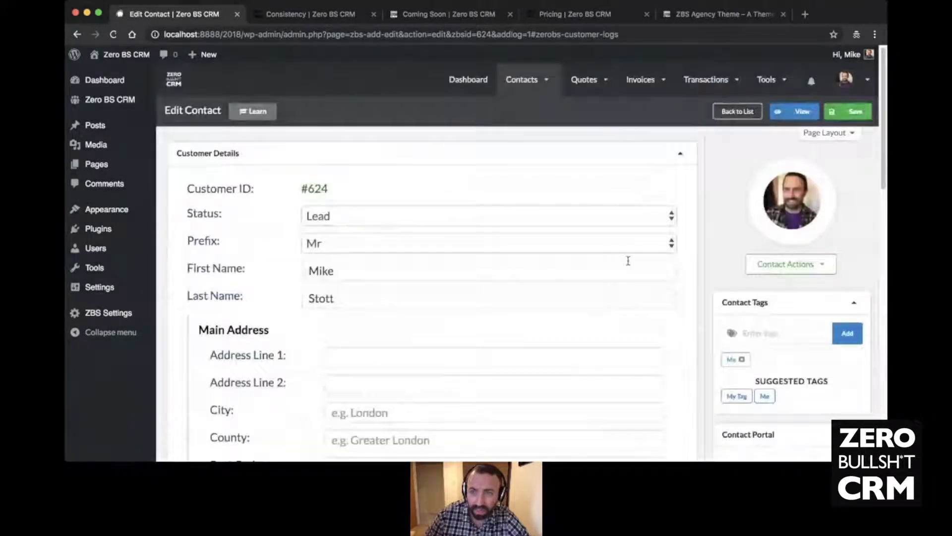
left_click(471, 82)
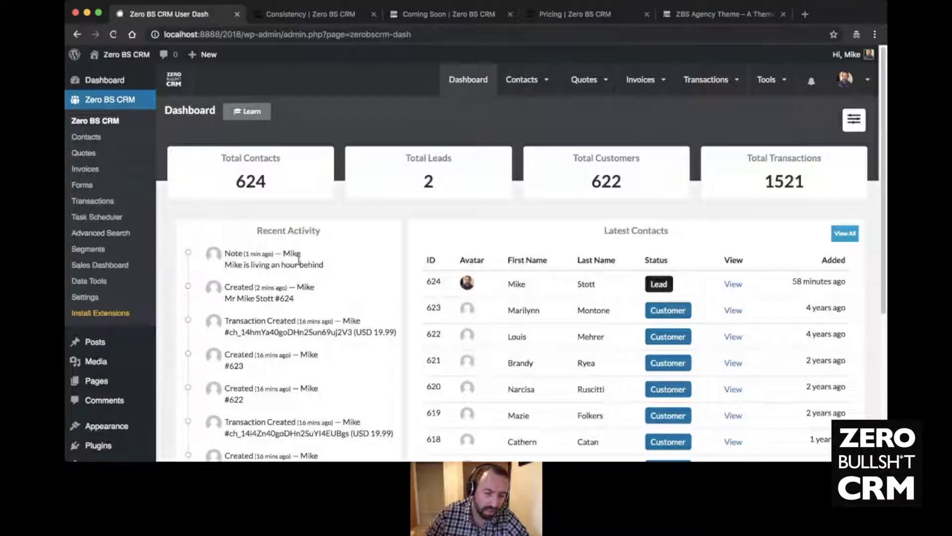
mouse_move(536, 92)
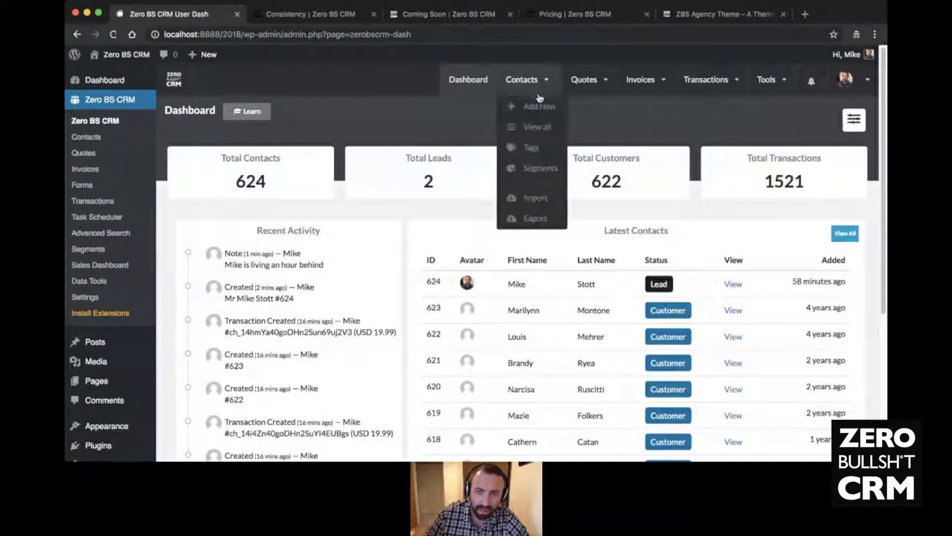
left_click(539, 128)
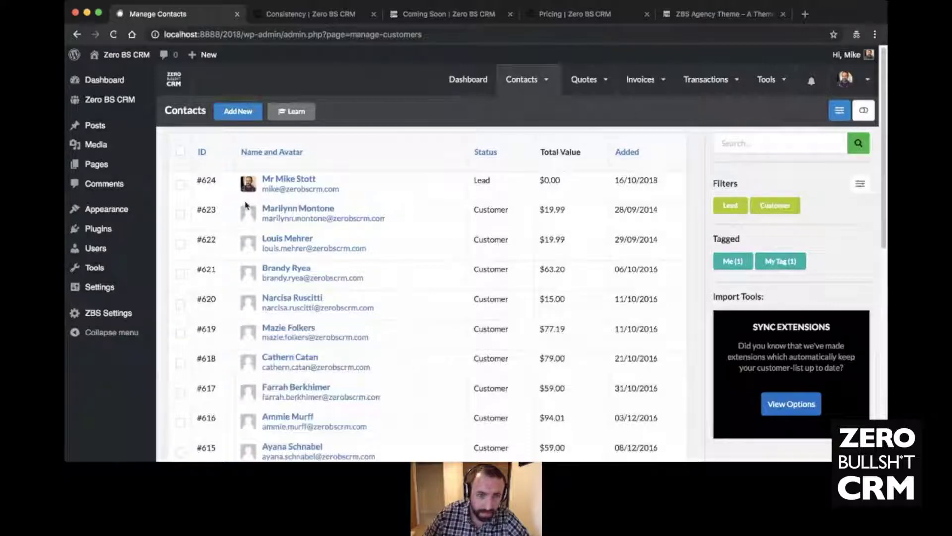
left_click(272, 183)
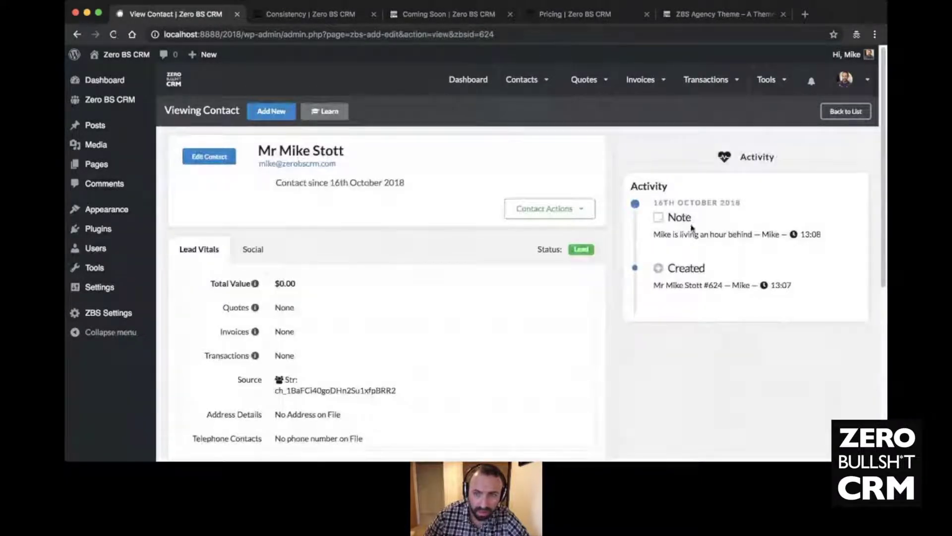
left_click_drag(844, 245, 642, 202)
left_click(736, 274)
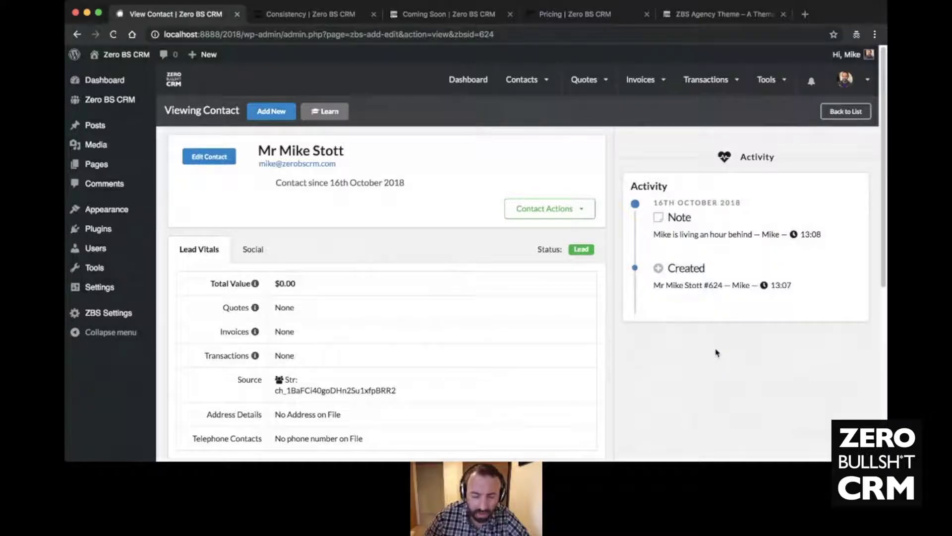
scroll(410, 214, "down", 6)
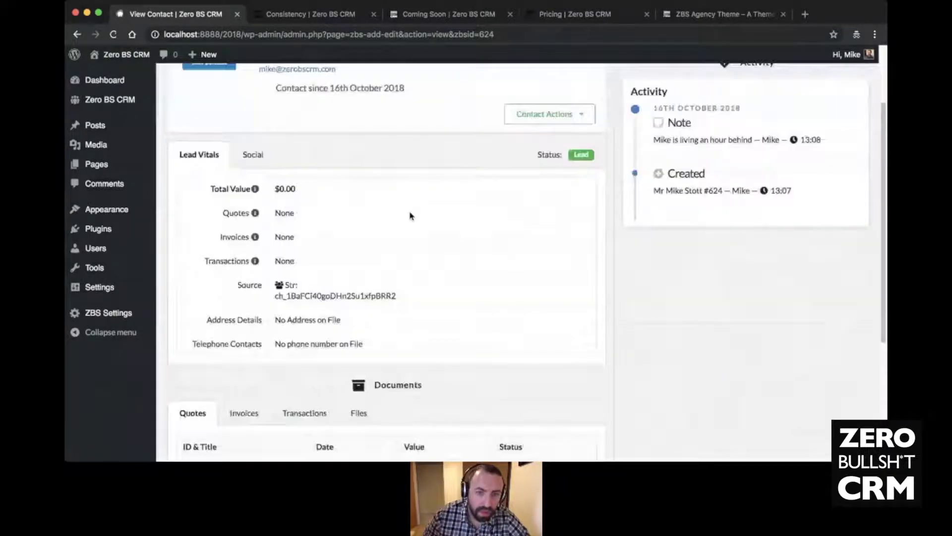
scroll(410, 216, "up", 6)
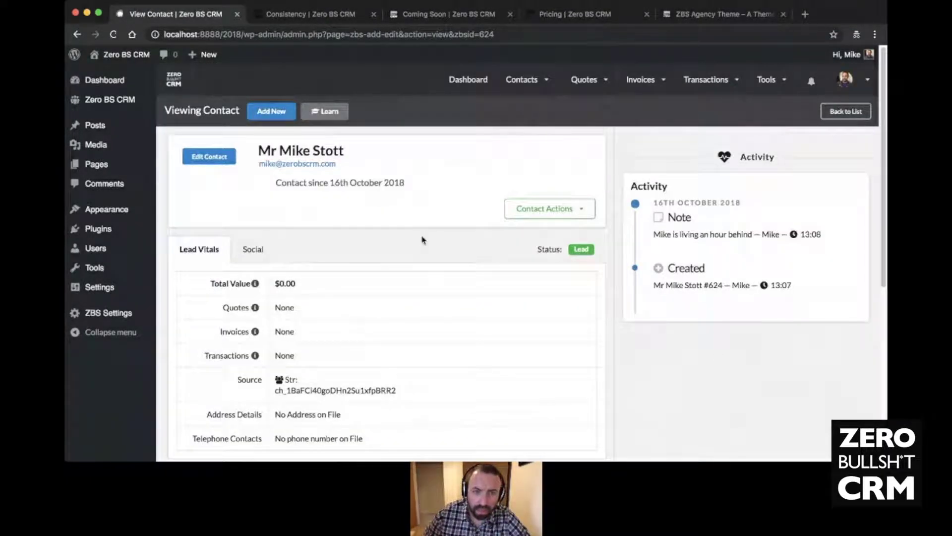
- Check the Contact Actions menu, then go to the Quote Templates page
left_click(551, 209)
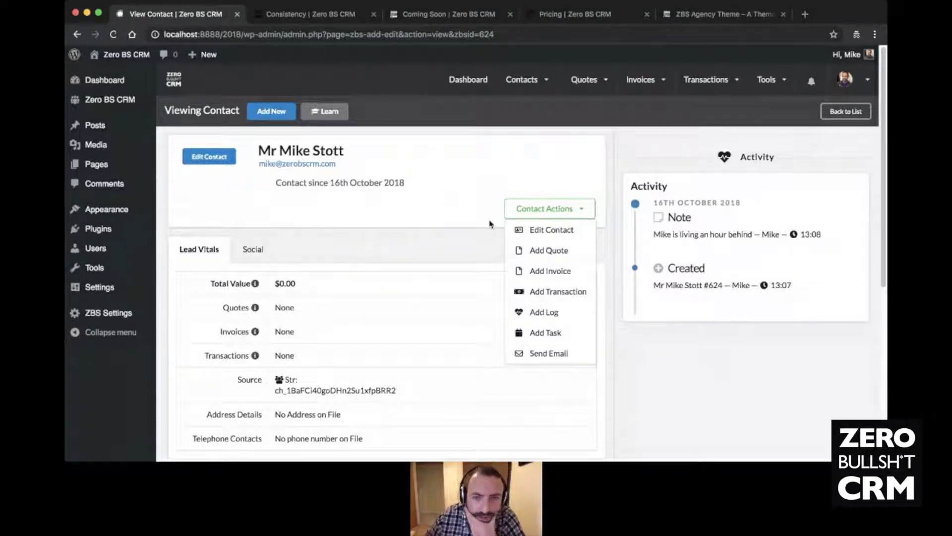
left_click(511, 132)
mouse_move(554, 94)
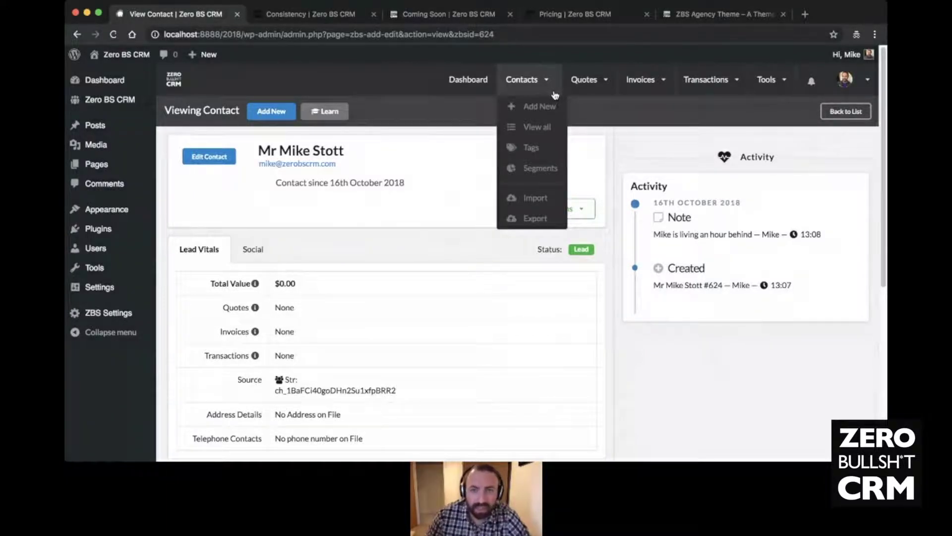
mouse_move(594, 90)
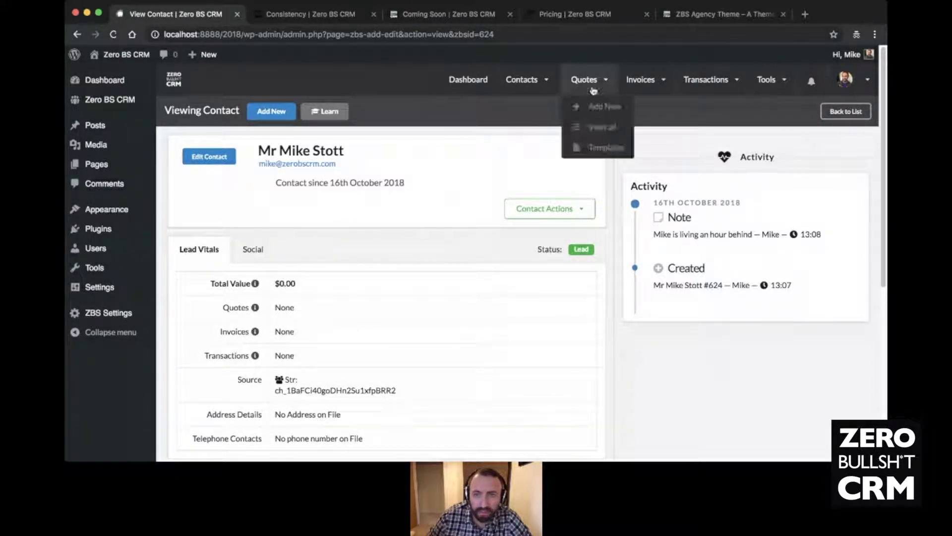
mouse_move(615, 75)
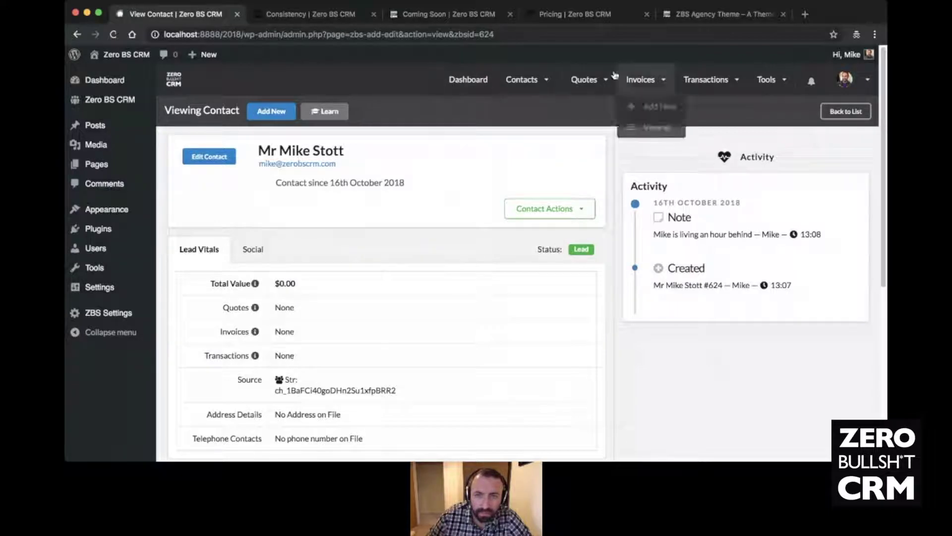
left_click(595, 151)
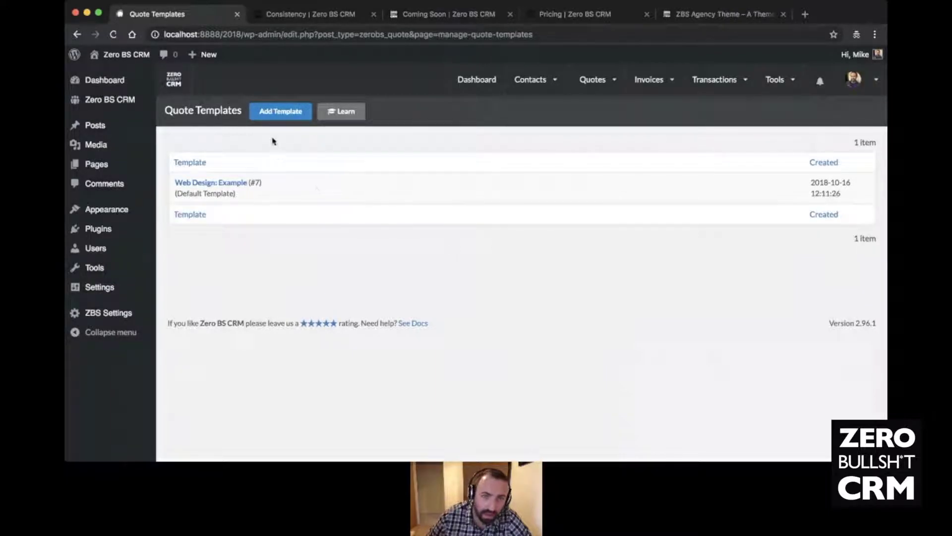
- Start a new quote template titled 'Roof tiling template' with body text 'Hi'
left_click(283, 116)
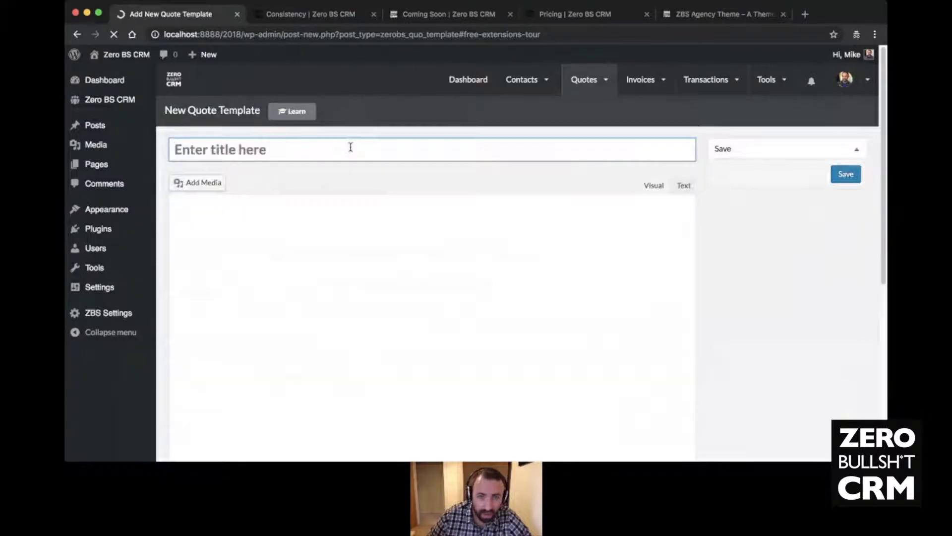
left_click(351, 147)
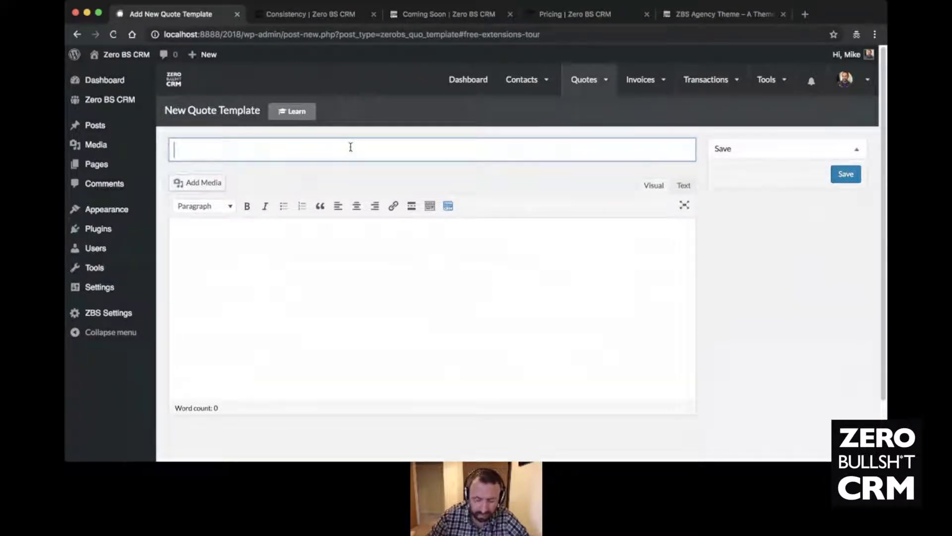
type("Ki")
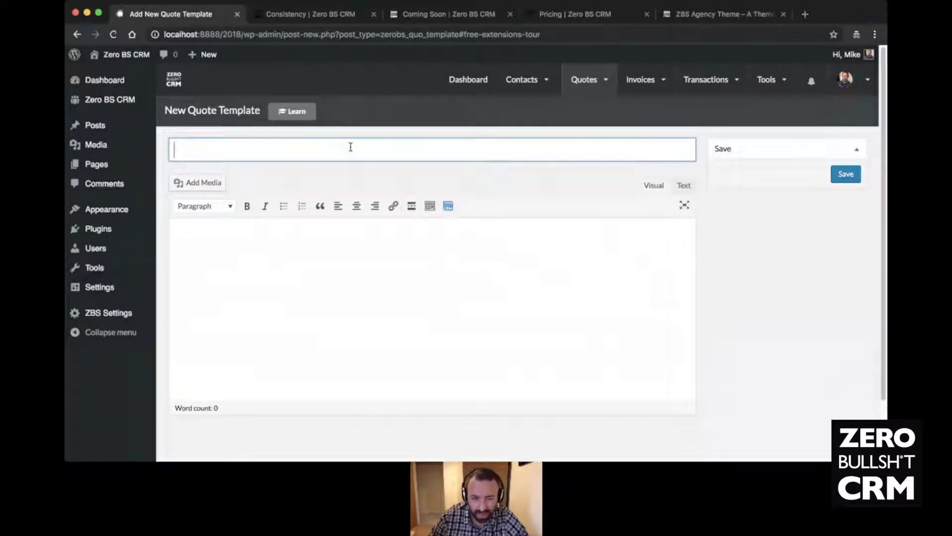
type("Roof ")
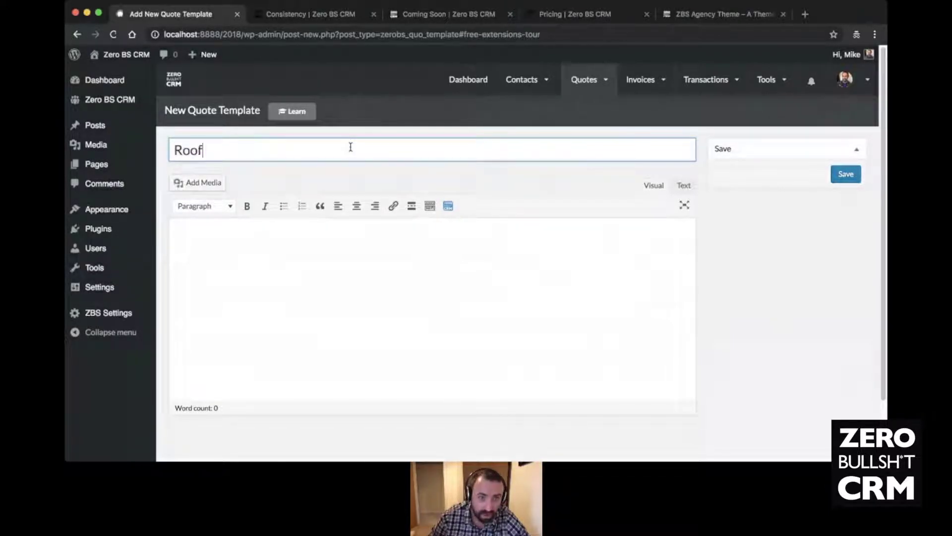
type("T")
key("BackSpace")
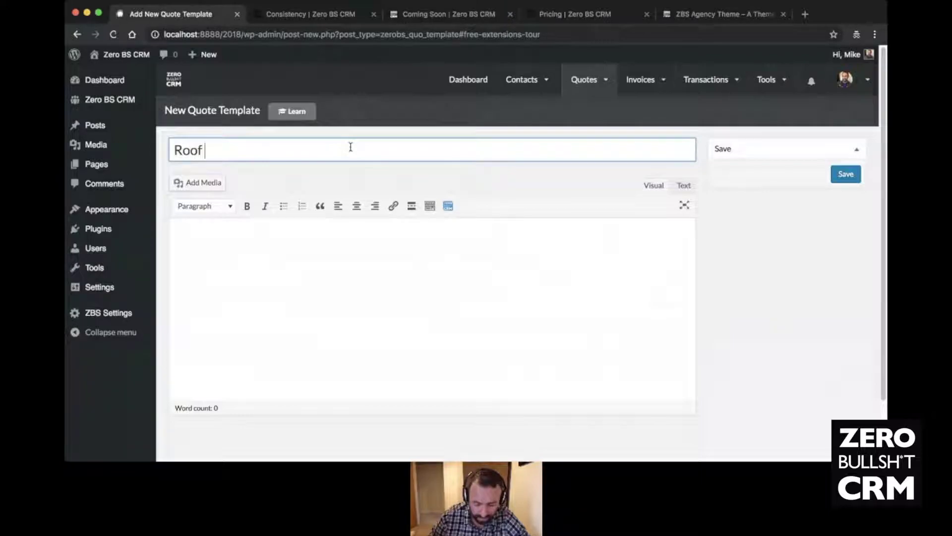
type("tiling ")
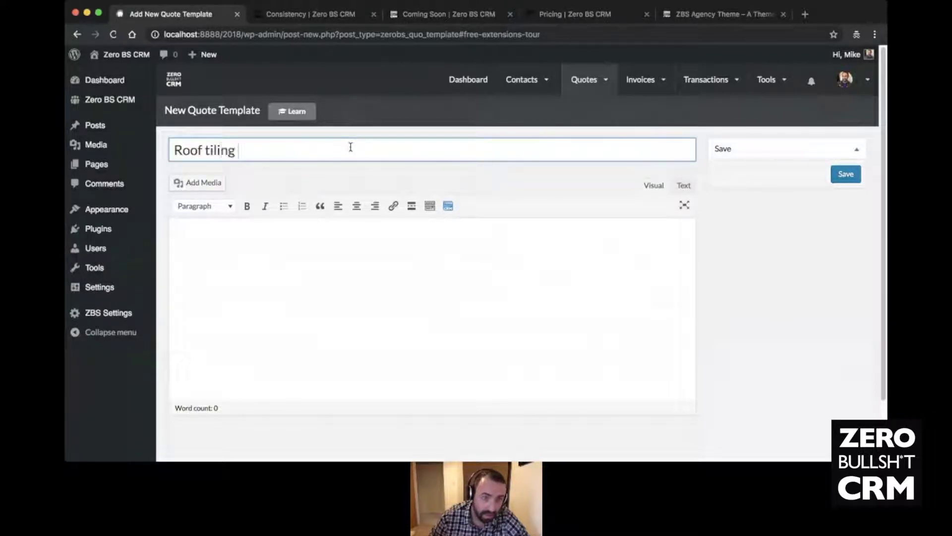
type("template")
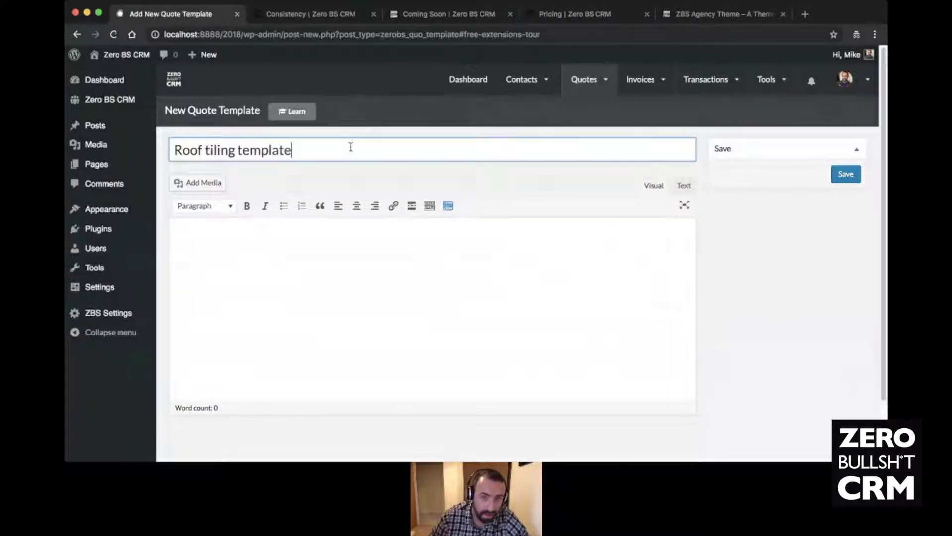
left_click(343, 226)
type("Hi")
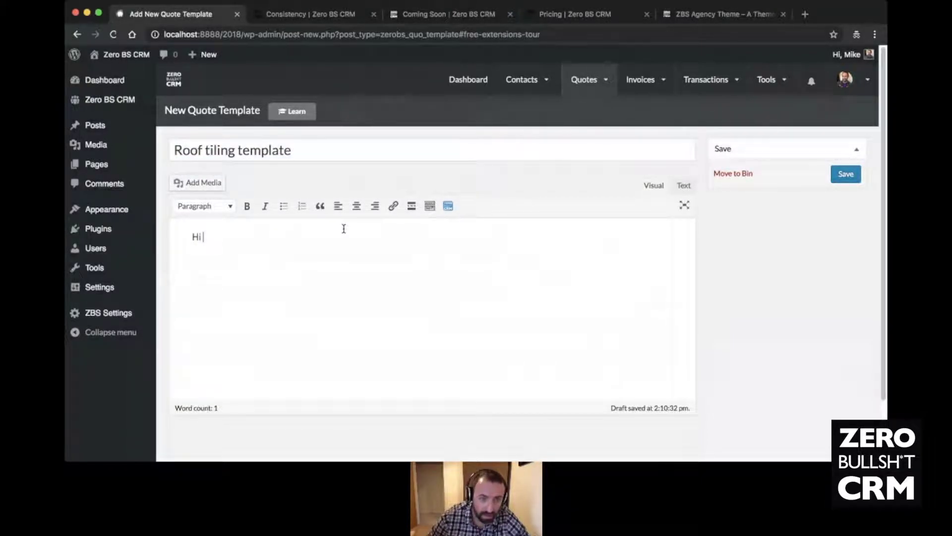
- Insert the Contact Full Name placeholder, then add lines 'This is a quote for XYZ.' and 'ABC The end'
left_click(448, 206)
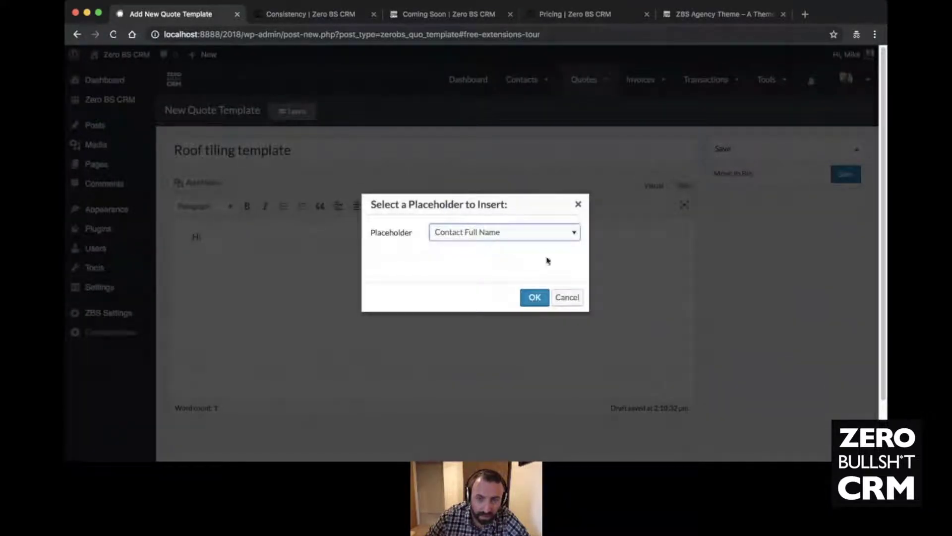
left_click(559, 240)
left_click(529, 255)
left_click(532, 297)
key("Return")
type("This is a quote for XYZ.")
key("Return")
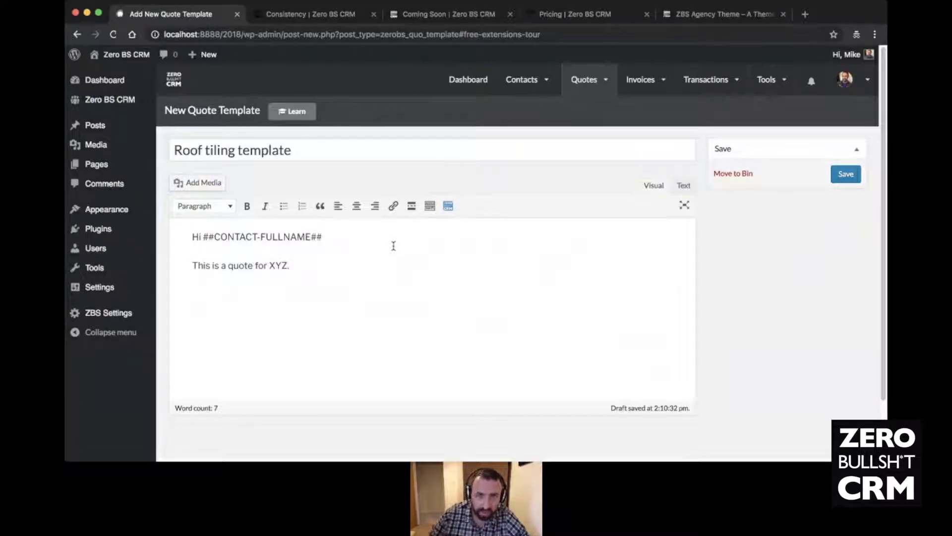
type("ABC ")
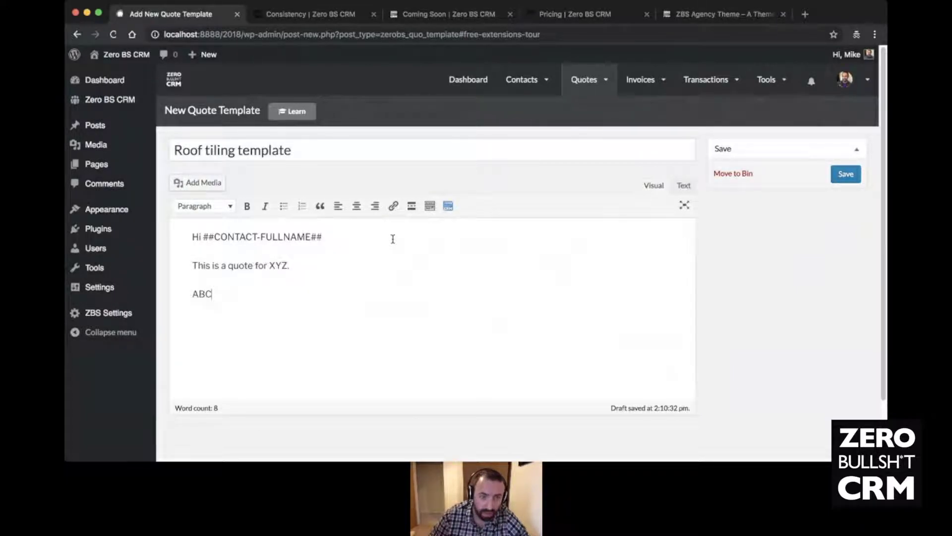
type("The end")
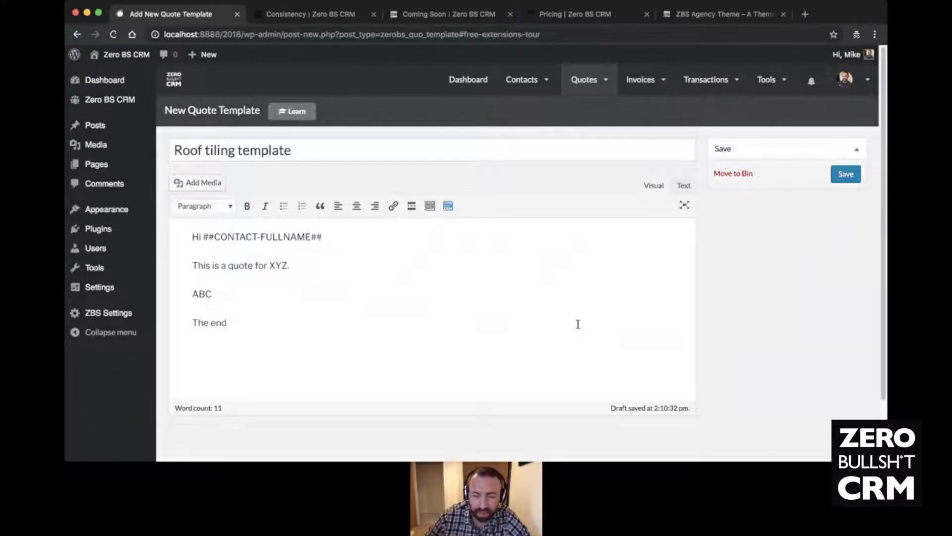
- Publish the template and browse the placeholder list without inserting anything
left_click(850, 177)
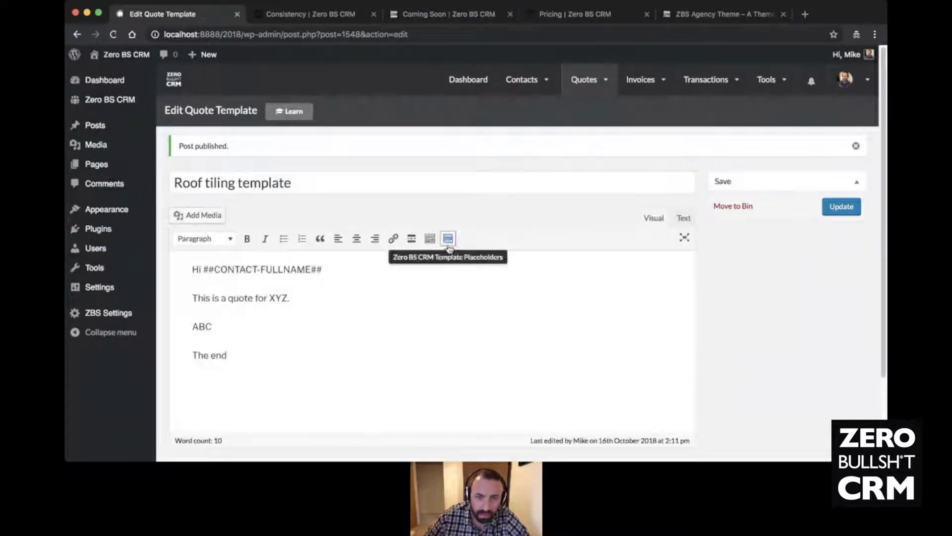
left_click(450, 248)
left_click(510, 232)
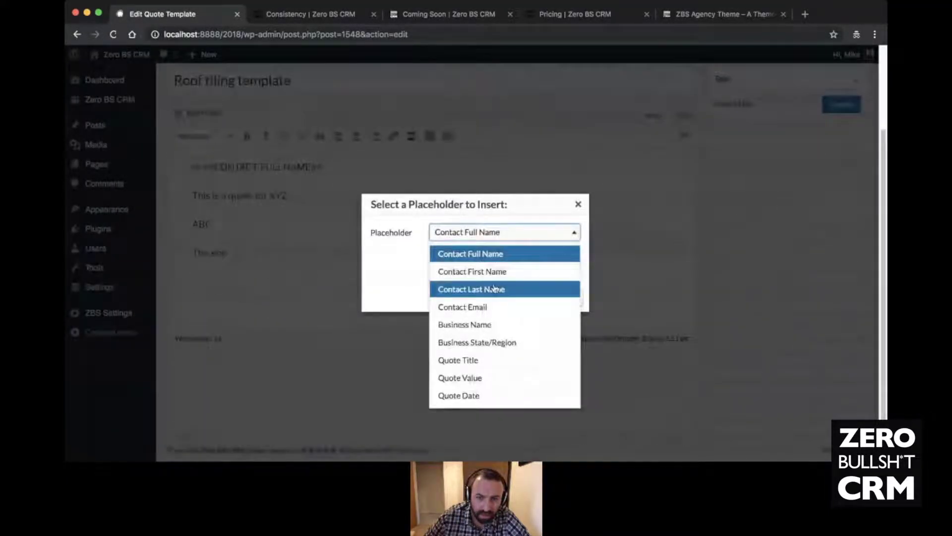
left_click(579, 204)
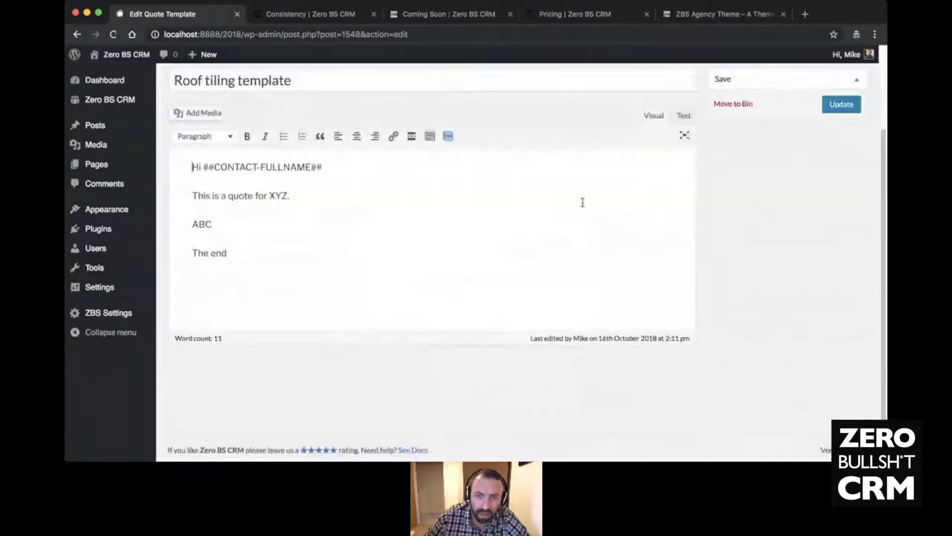
scroll(583, 202, "up", 3)
- Start a new quote for the lead titled 'New Roof' with value 1000
mouse_move(557, 90)
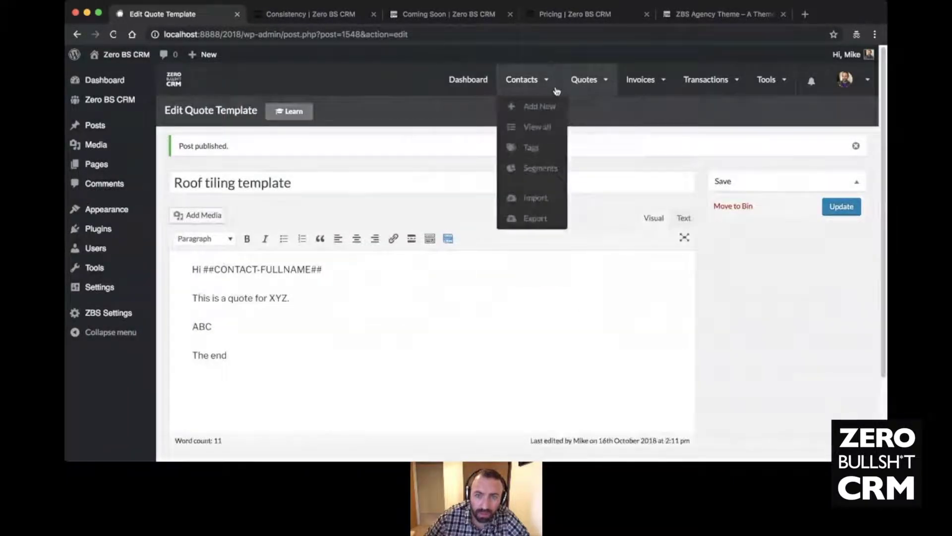
mouse_move(584, 85)
left_click(587, 114)
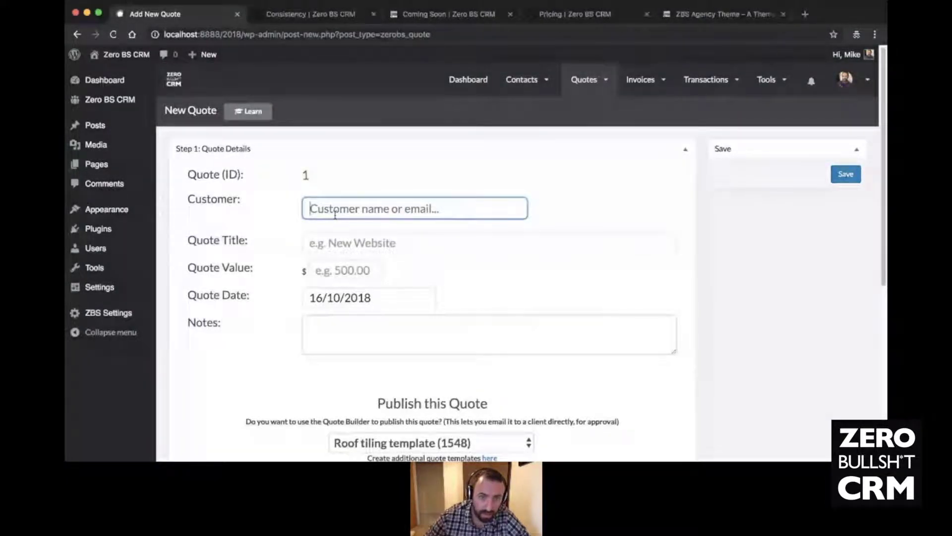
type("Mike")
left_click(347, 234)
left_click(399, 245)
type("New Roof")
left_click(372, 271)
type("1000")
left_click(419, 278)
- Fill the quote from the template and put 'ABC' and 'The end' on separate paragraphs
scroll(442, 288, "down", 3)
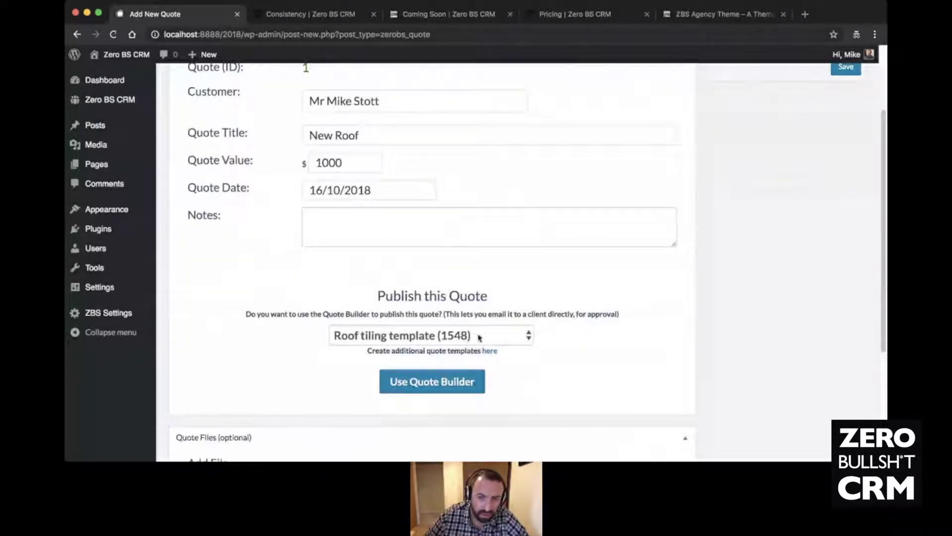
scroll(427, 347, "down", 2)
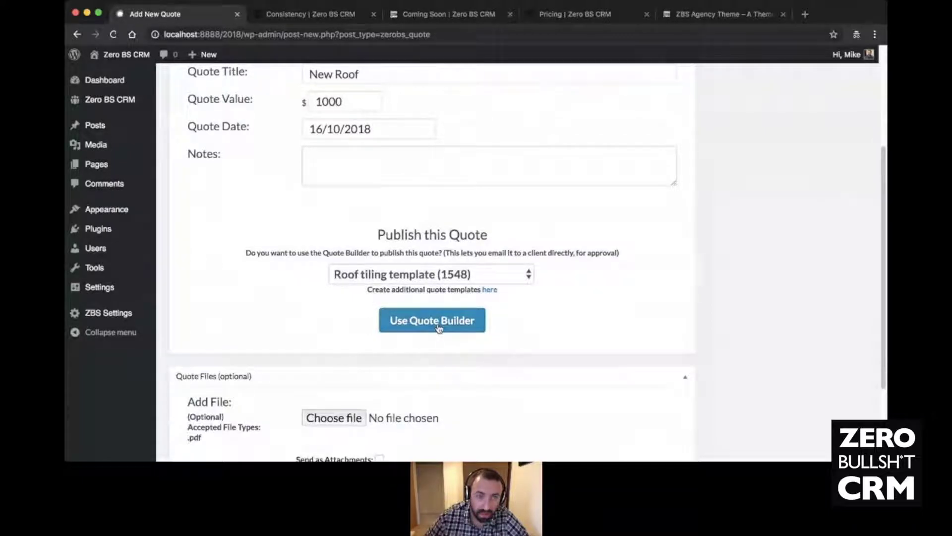
left_click(439, 326)
left_click(468, 334)
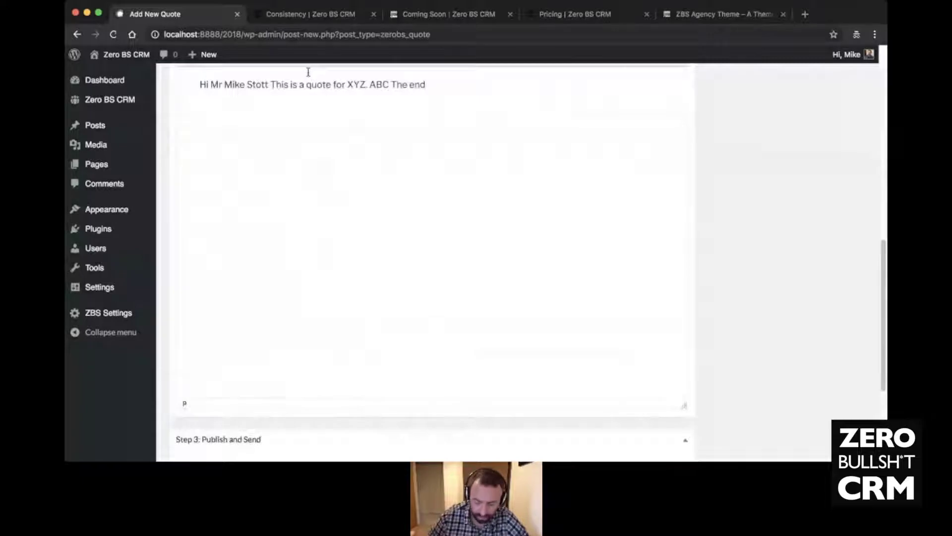
key("Return")
scroll(306, 75, "up", 2)
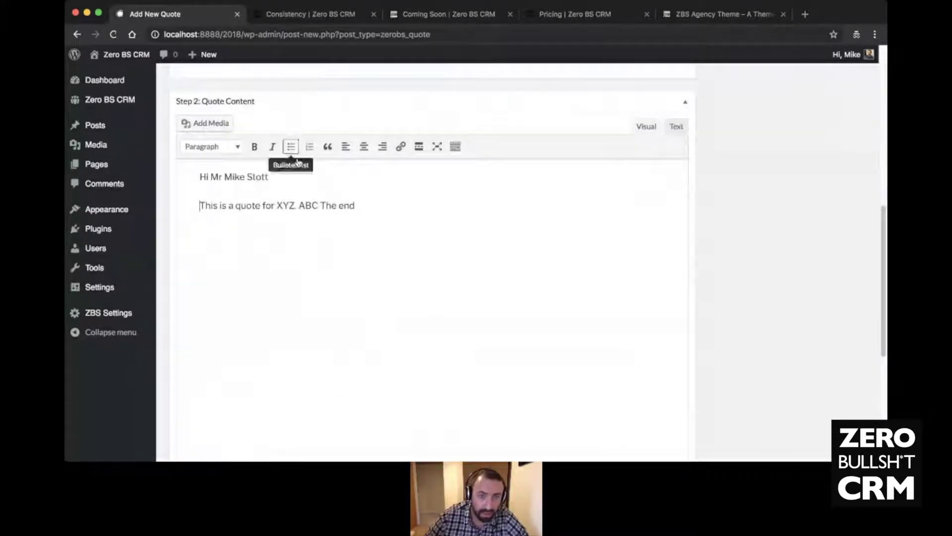
left_click(324, 205)
key("Return")
key("Return")
key("BackSpace")
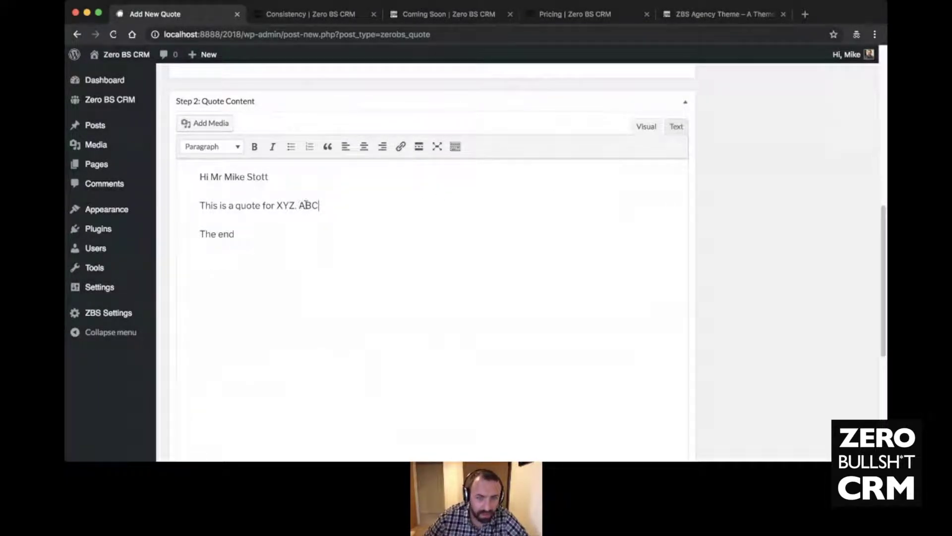
key("Return")
key("Return")
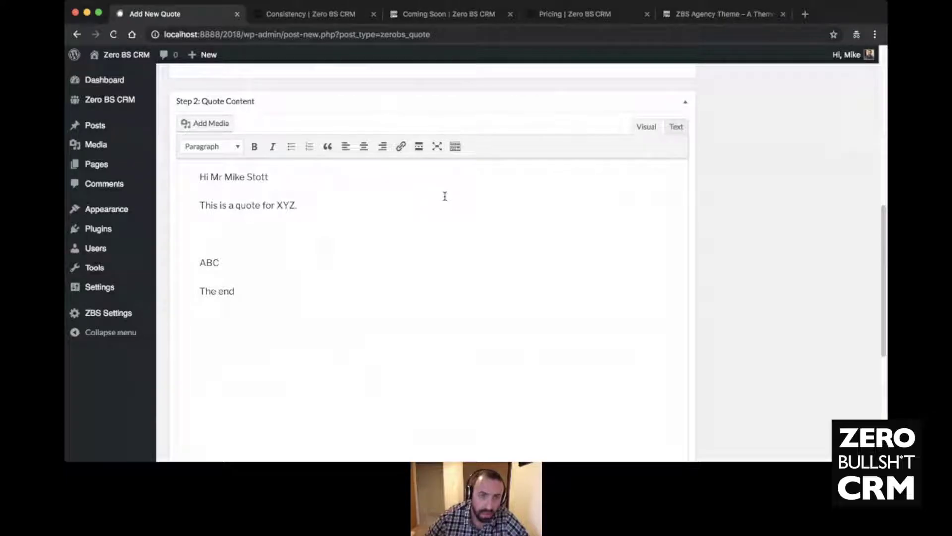
- Review the quote content and save the quote
scroll(445, 196, "up", 1)
left_click(240, 258)
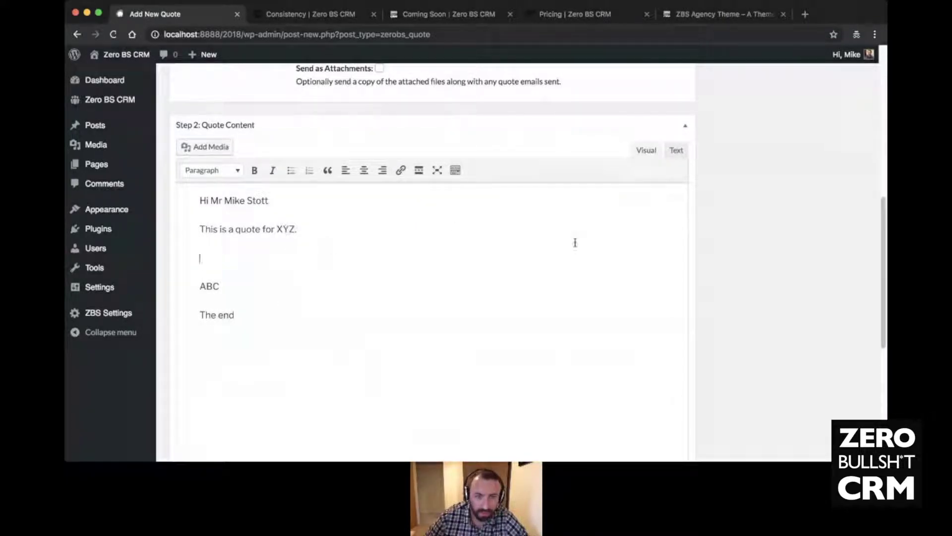
scroll(575, 243, "up", 10)
scroll(573, 240, "down", 9)
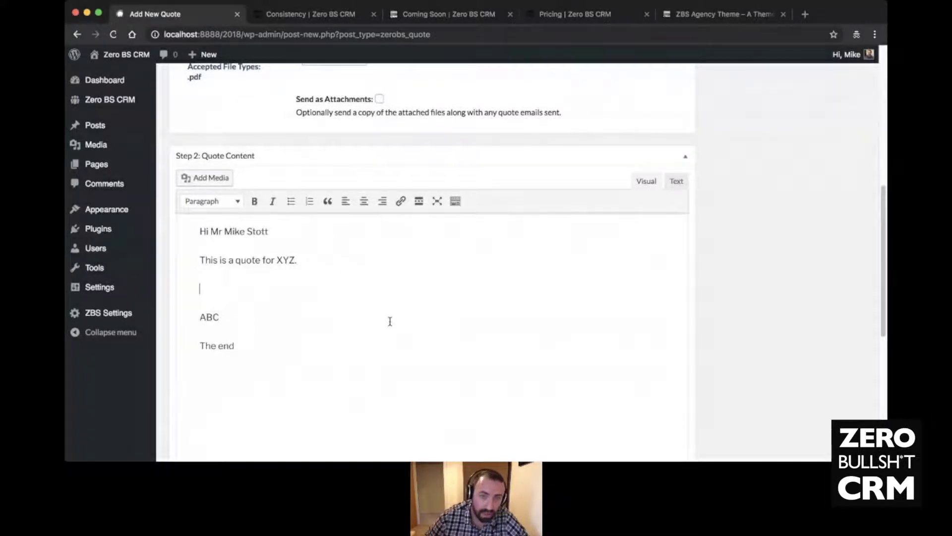
scroll(389, 321, "up", 10)
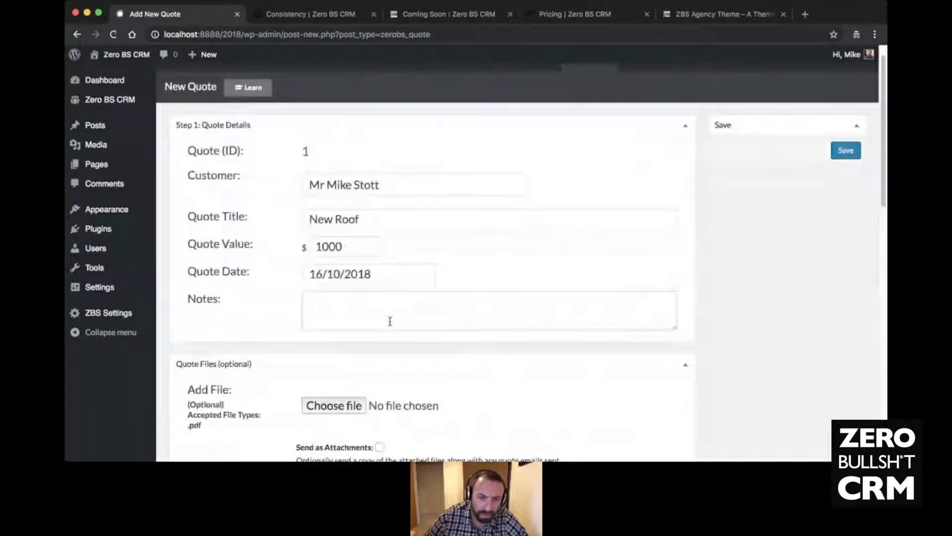
scroll(390, 321, "down", 2)
scroll(390, 322, "up", 3)
left_click(838, 176)
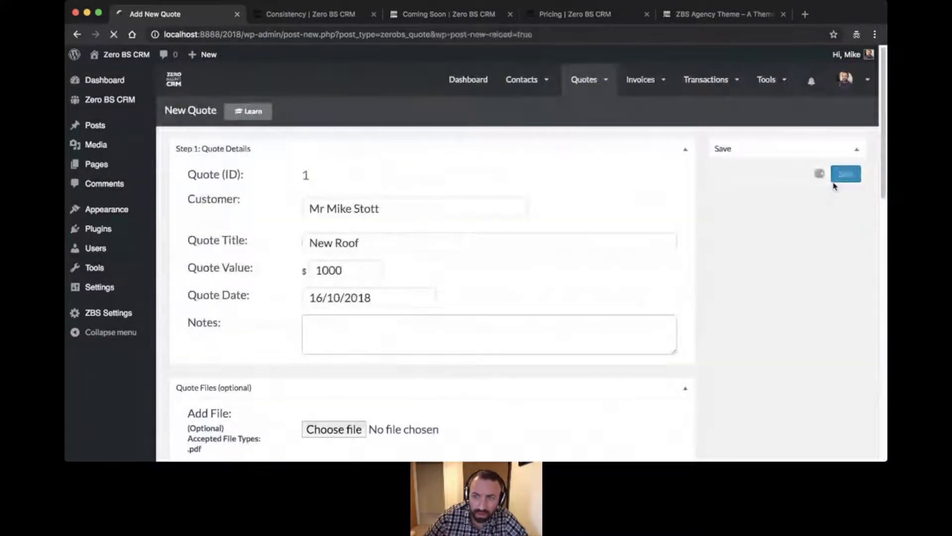
- Start a new invoice with a Roof Fitting line, quantity 1 at price 1000
left_click(639, 111)
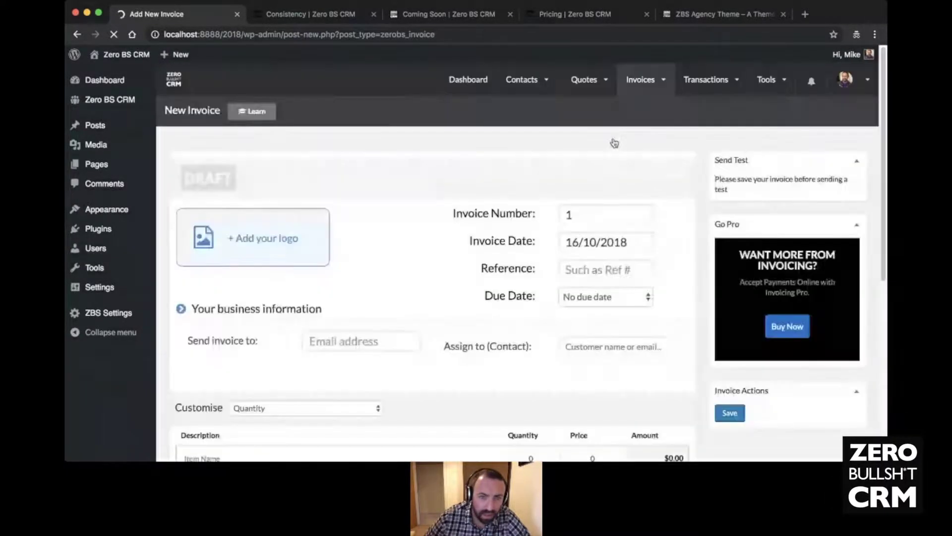
left_click(307, 234)
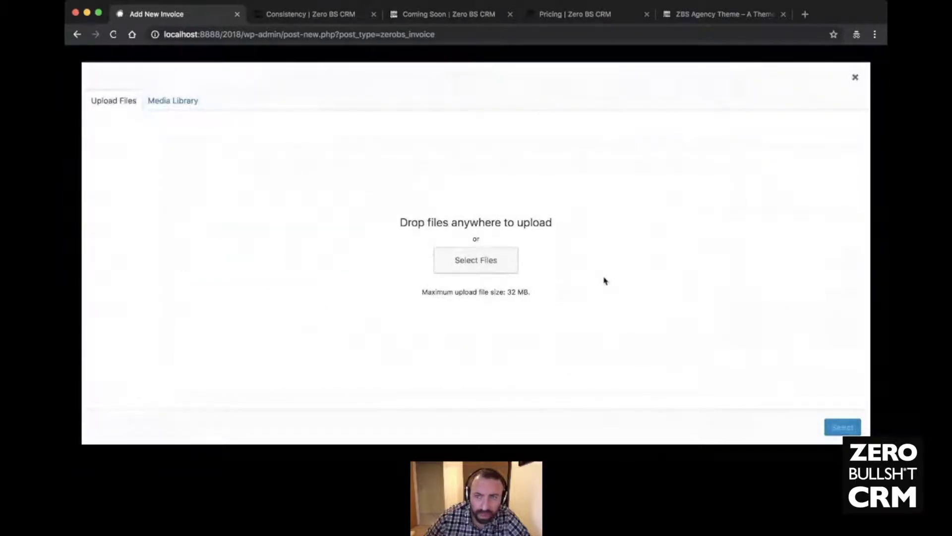
left_click(854, 78)
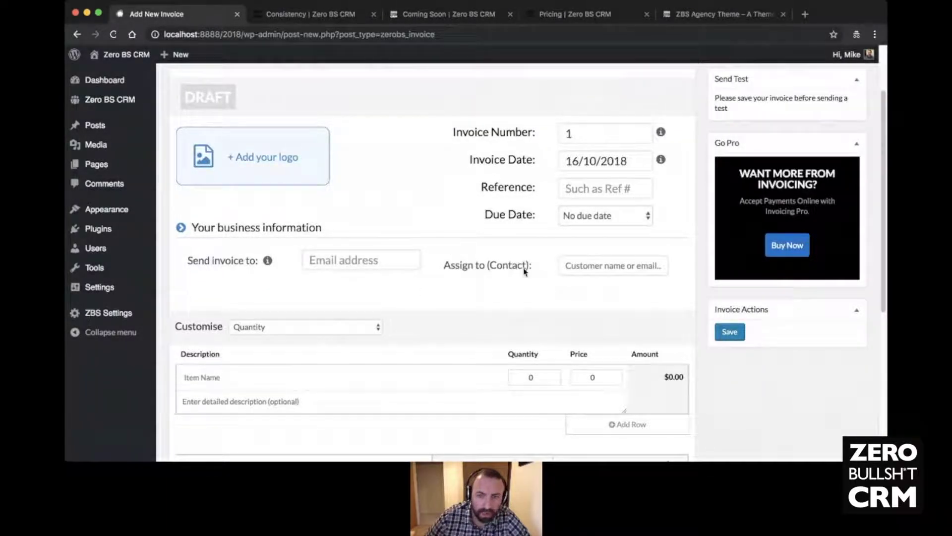
left_click(314, 383)
type("Roof Fitting")
key("Tab")
key("Tab")
type("10")
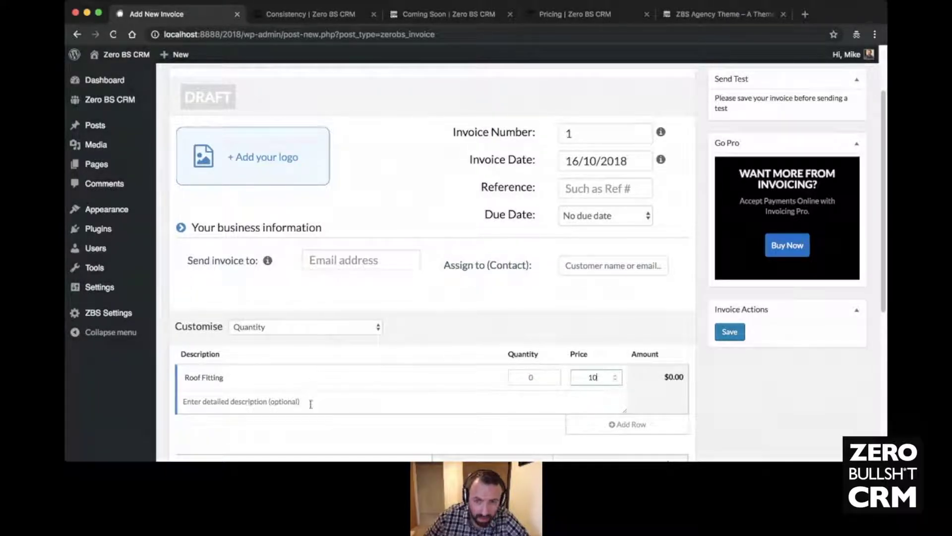
left_click(542, 378)
key("BackSpace")
type("1")
left_click(597, 376)
type("00")
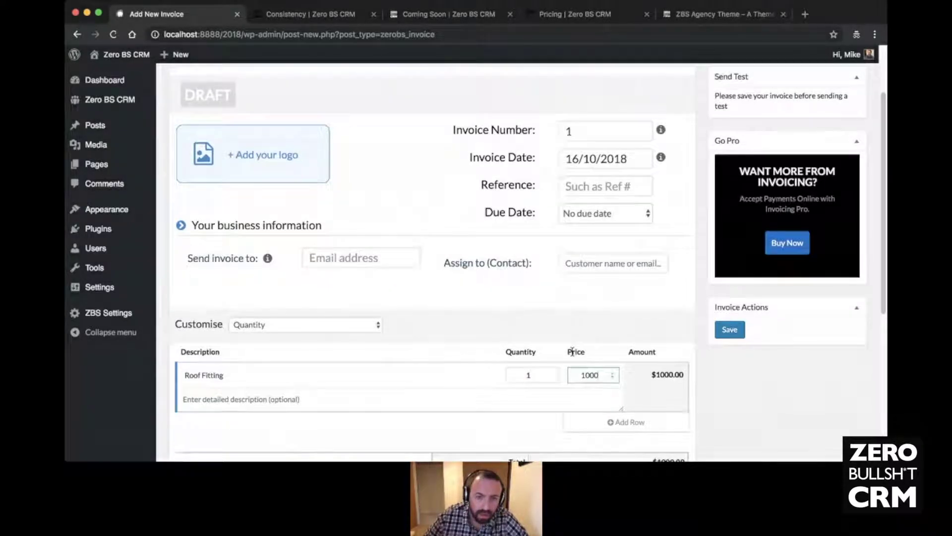
- Describe the line as 'The rooffitting' and save the invoice
scroll(432, 379, "down", 3)
left_click(282, 297)
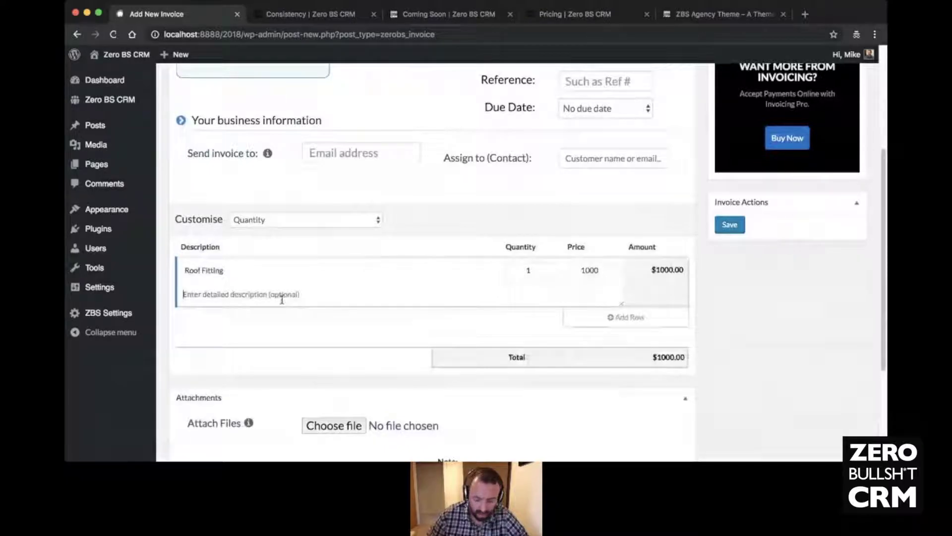
type("The rooffitting")
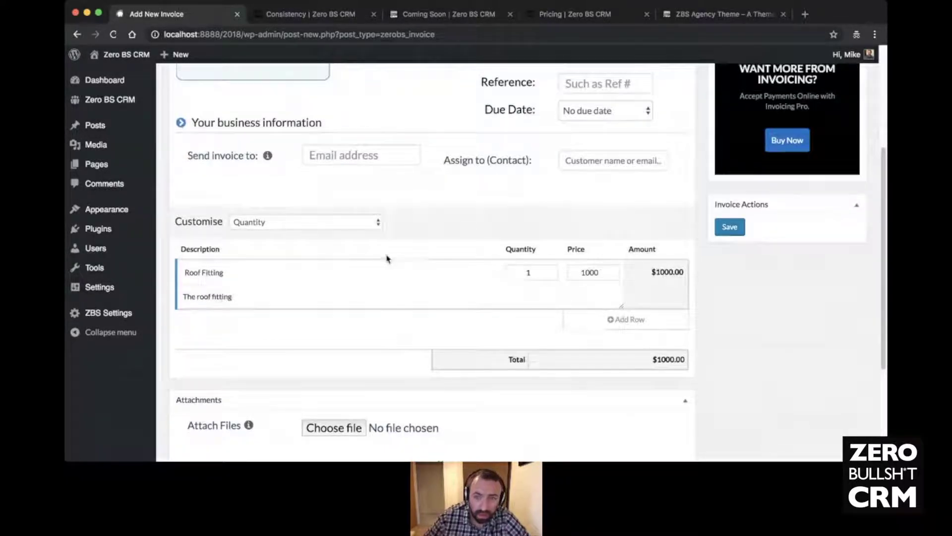
scroll(387, 258, "up", 5)
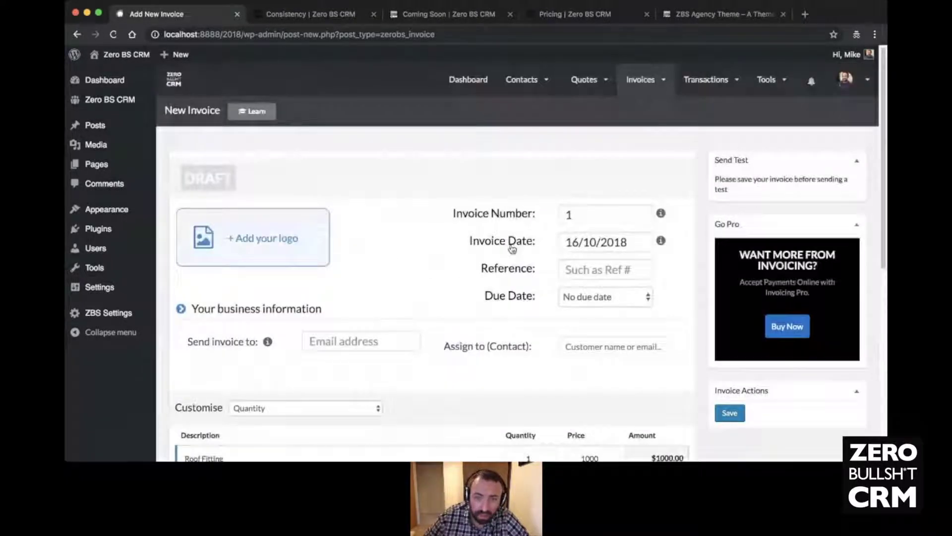
left_click(730, 420)
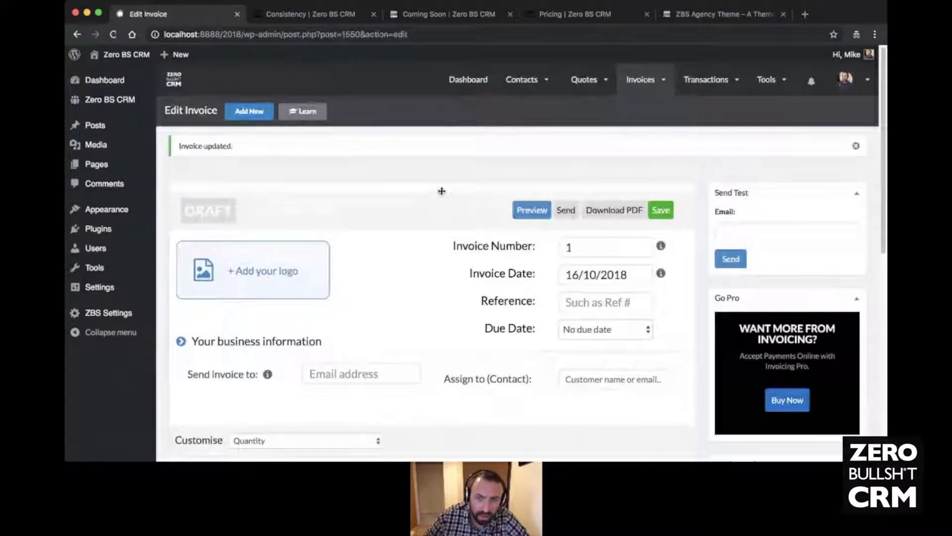
- Assign invoice 1 to the lead contact, save it, and return to the dashboard
scroll(441, 193, "down", 2)
scroll(480, 263, "up", 2)
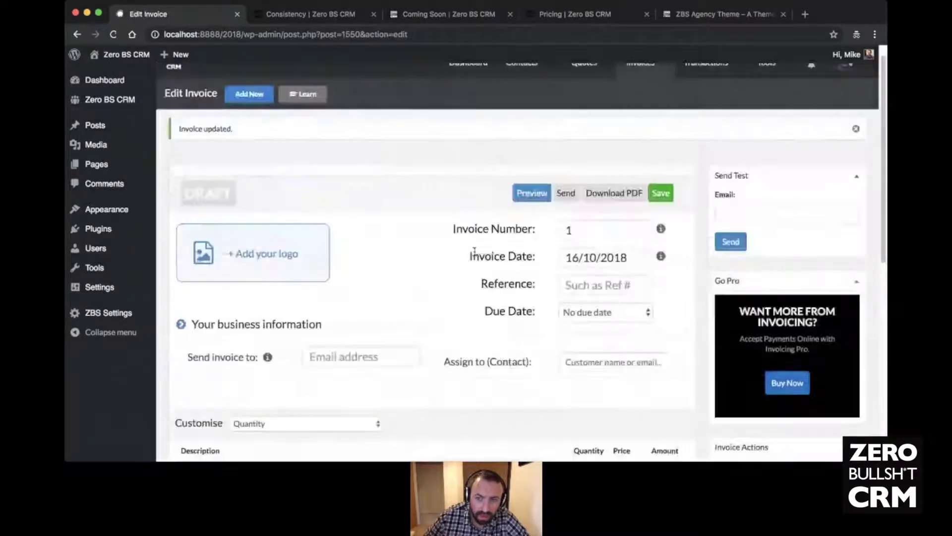
left_click(594, 383)
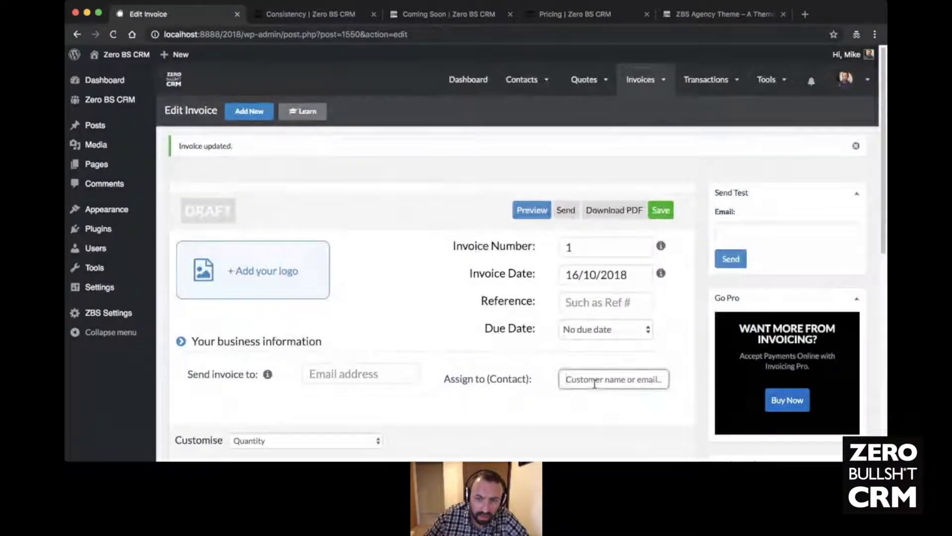
type("Mike")
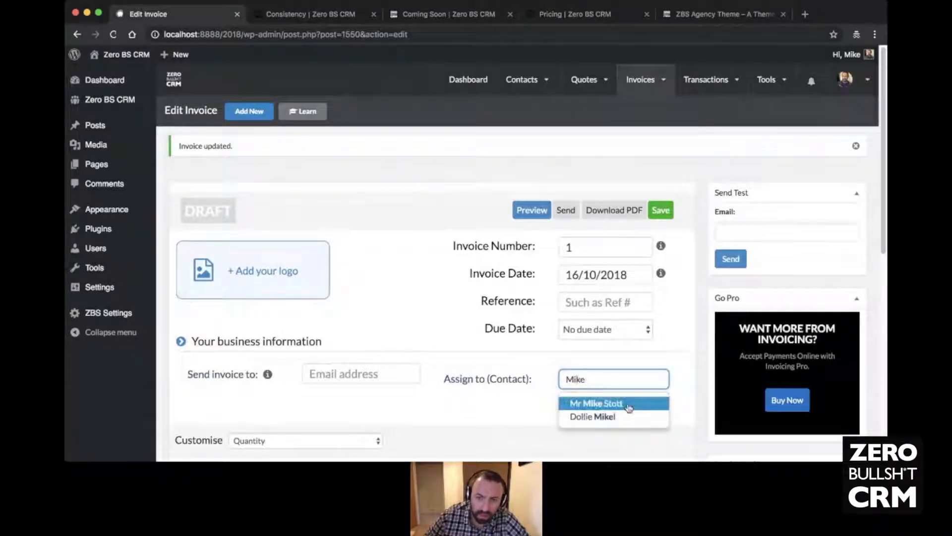
left_click(600, 400)
left_click(662, 215)
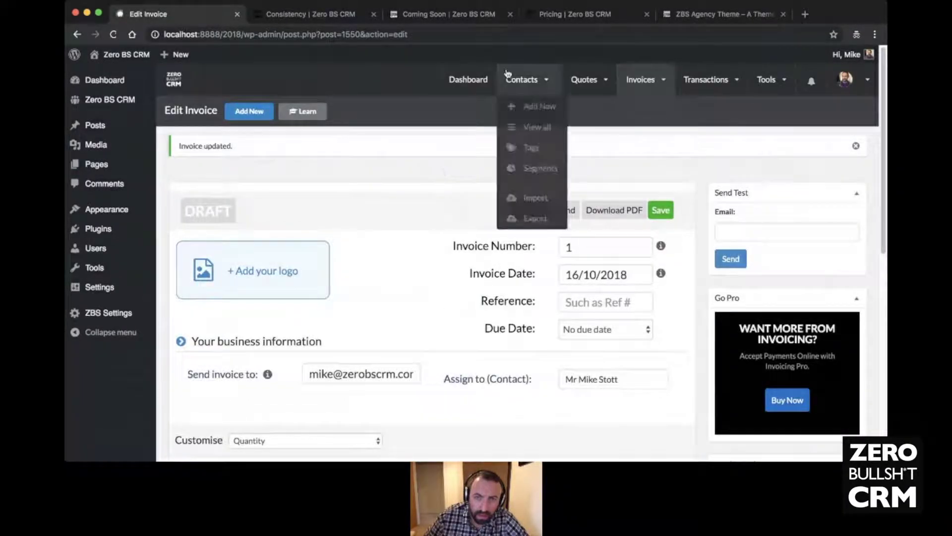
left_click(464, 84)
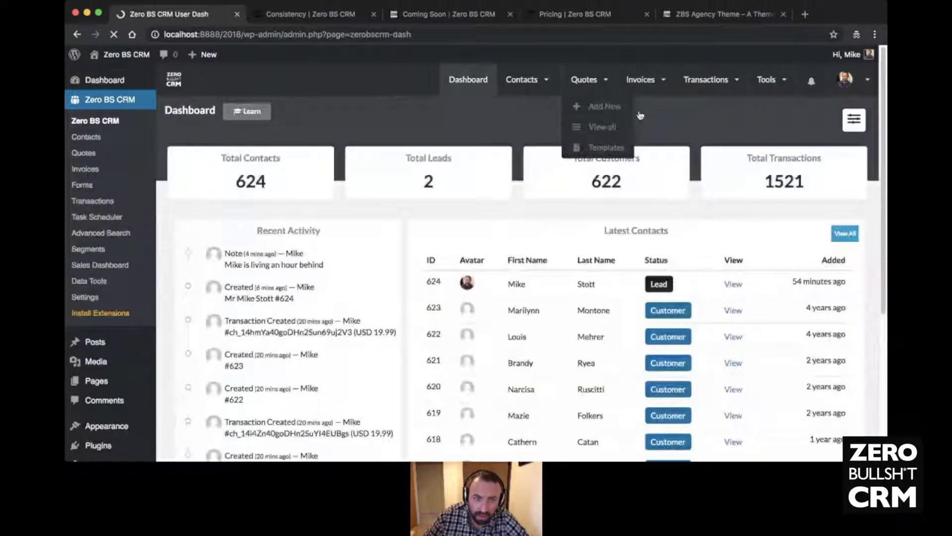
- Scan the invoices list showing invoice #1 as a $1,000.00 Draft, then return to the dashboard
mouse_move(635, 110)
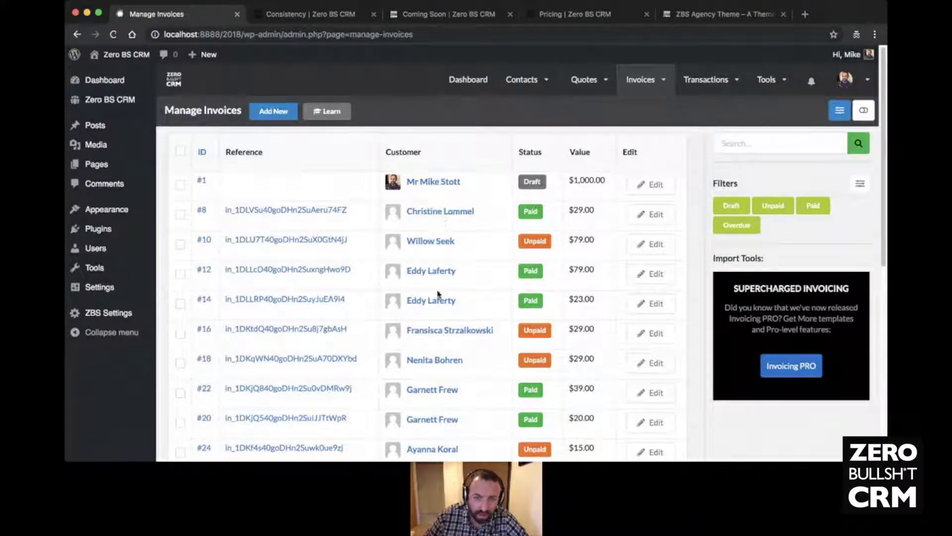
scroll(437, 263, "down", 8)
scroll(437, 263, "up", 8)
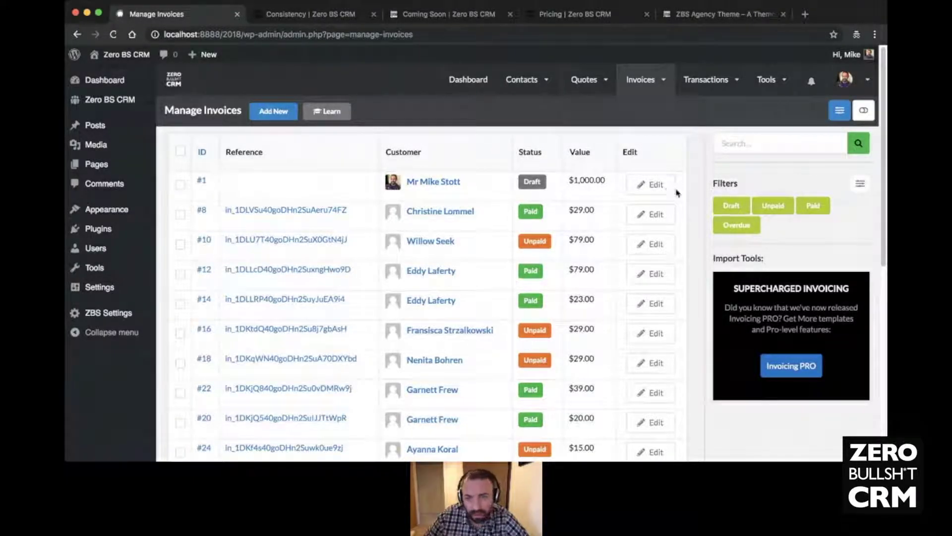
left_click(466, 81)
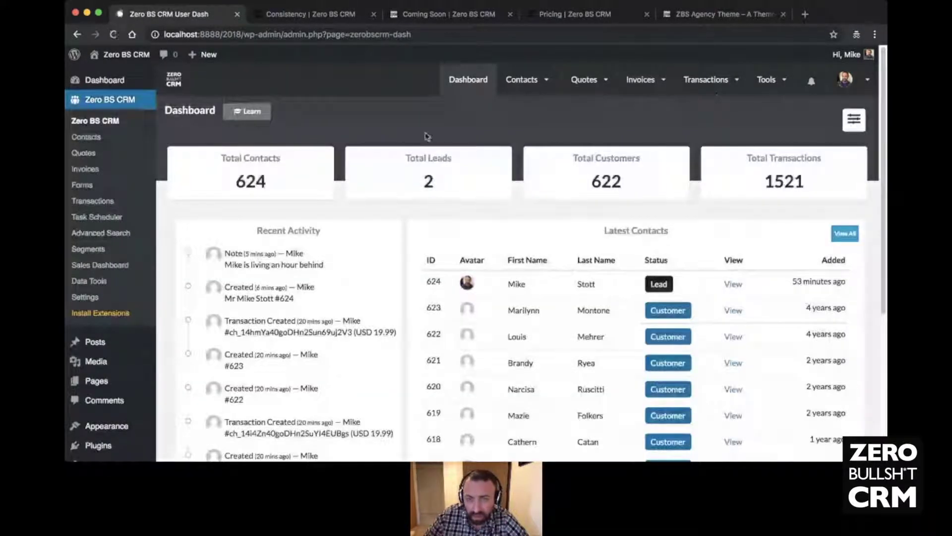
- Review the Contacts, Quotes, Invoices and Transactions menus on the CRM dashboard
mouse_move(528, 78)
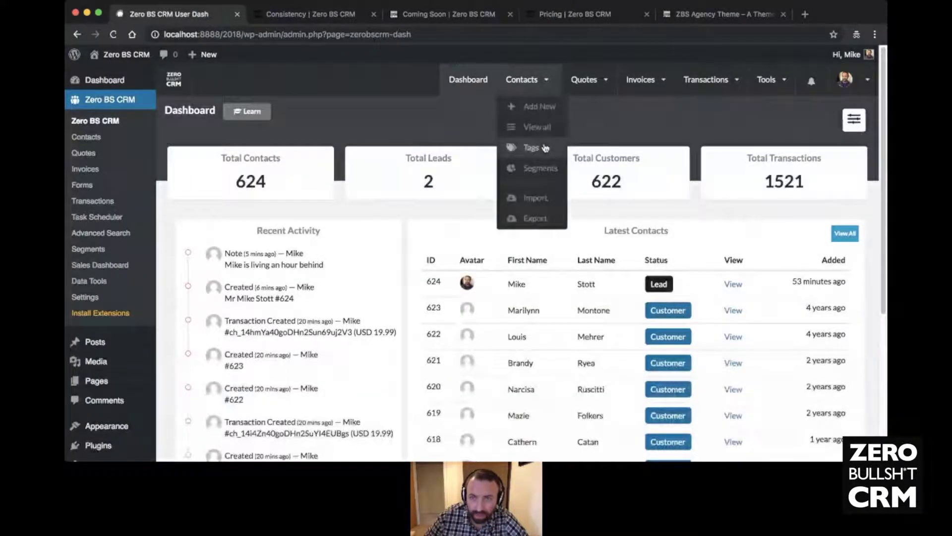
mouse_move(585, 80)
mouse_move(693, 130)
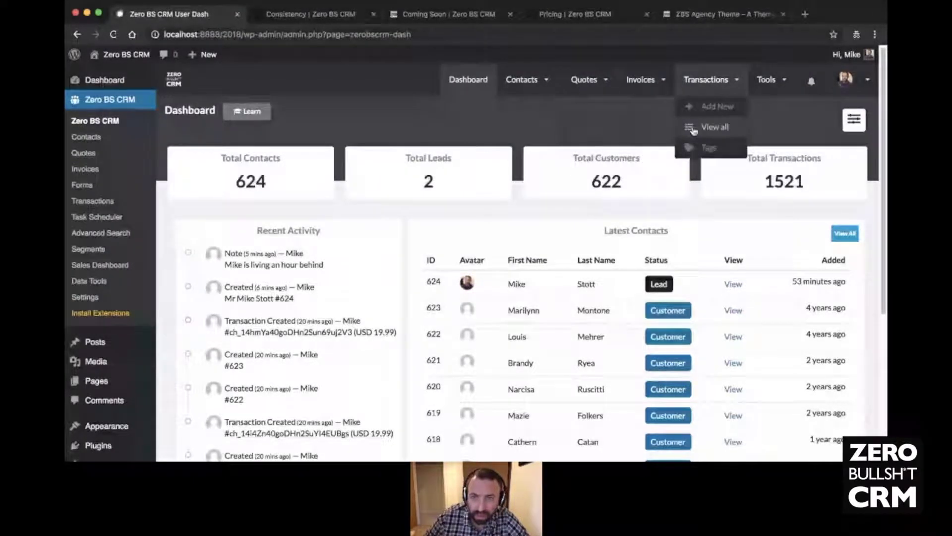
mouse_move(693, 87)
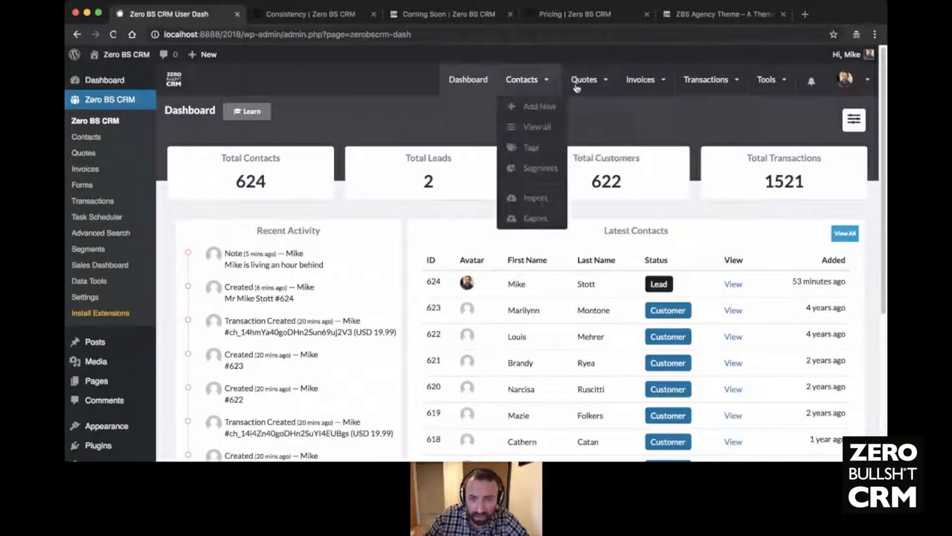
mouse_move(510, 96)
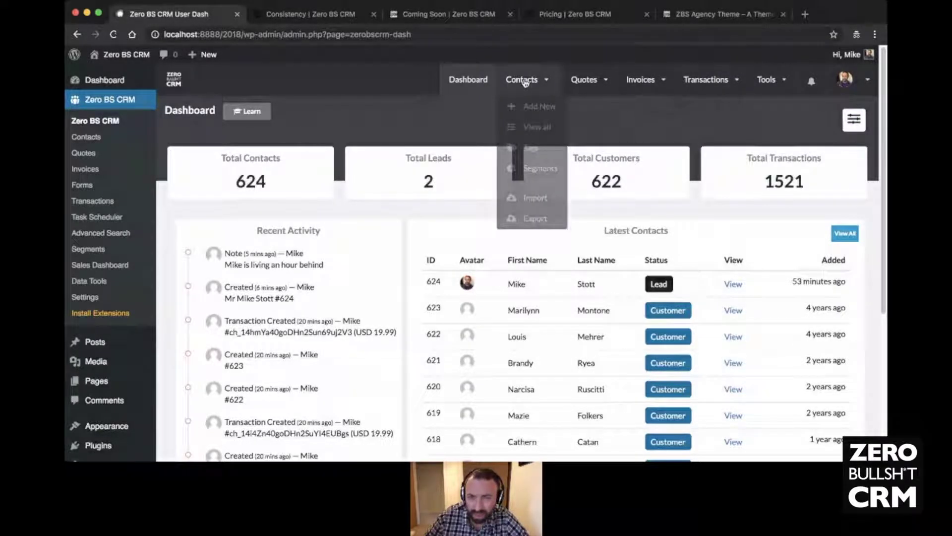
mouse_move(708, 104)
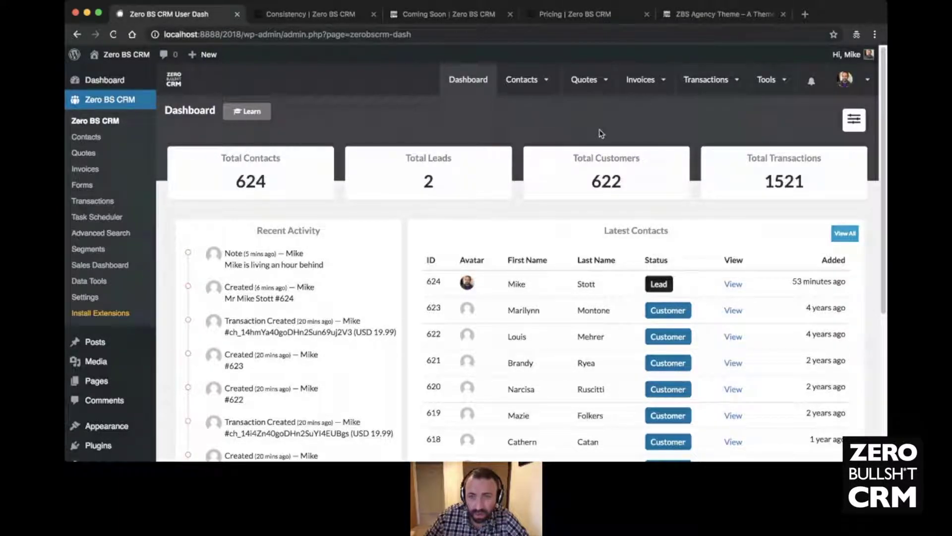
mouse_move(636, 82)
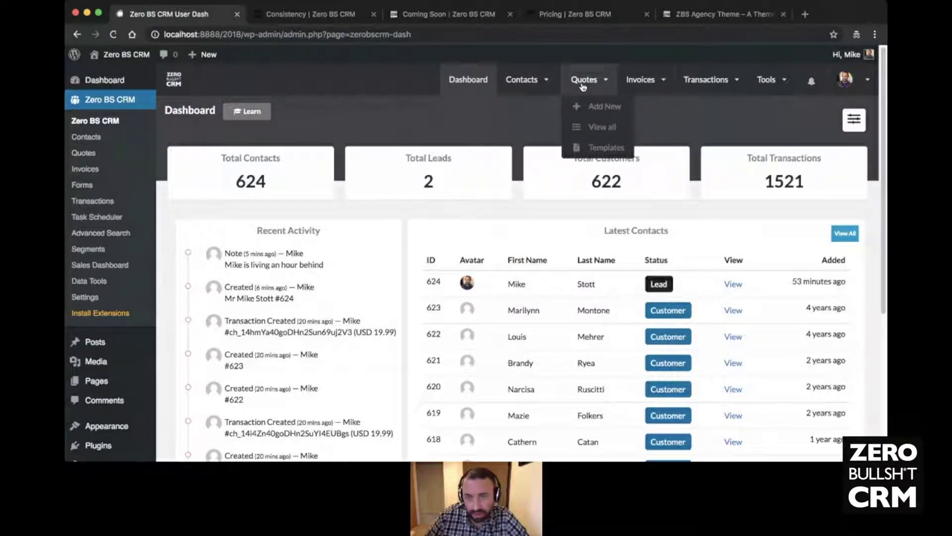
mouse_move(639, 99)
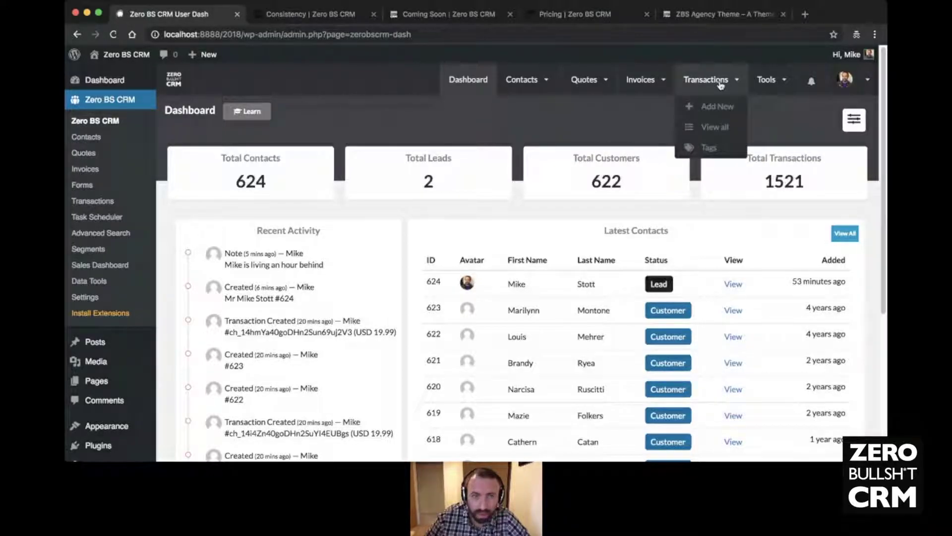
scroll(178, 301, "down", 3)
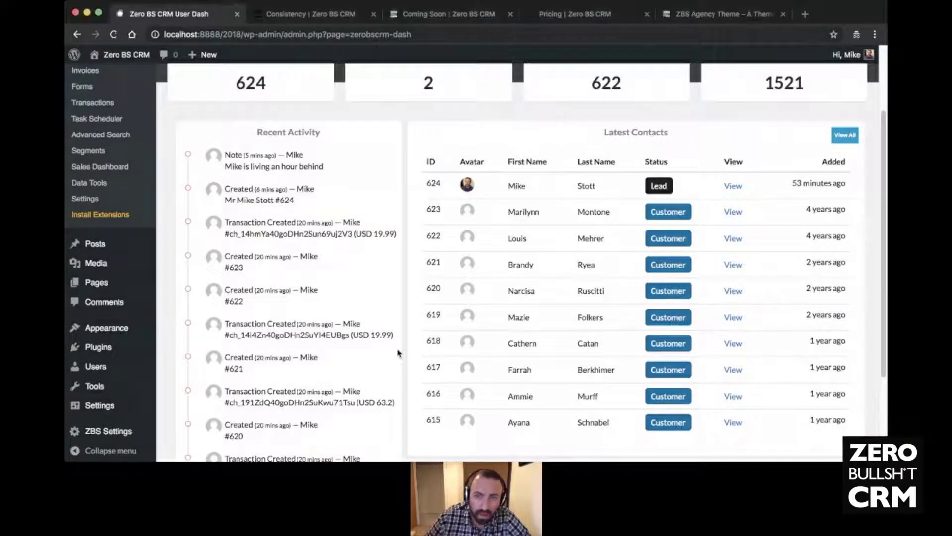
scroll(253, 280, "up", 3)
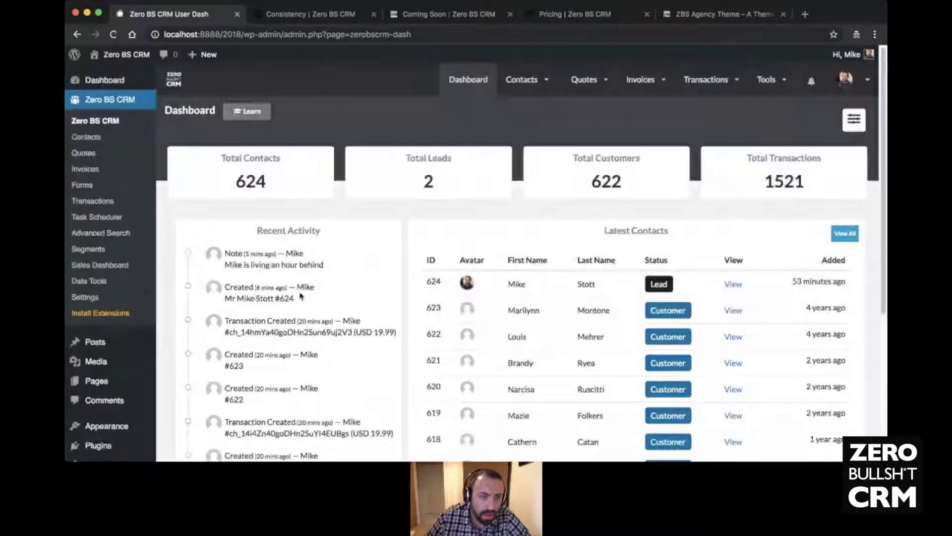
- Reload the dashboard, then switch to the 'Coming Soon | Zero BS CRM' browser tab
left_click(448, 72)
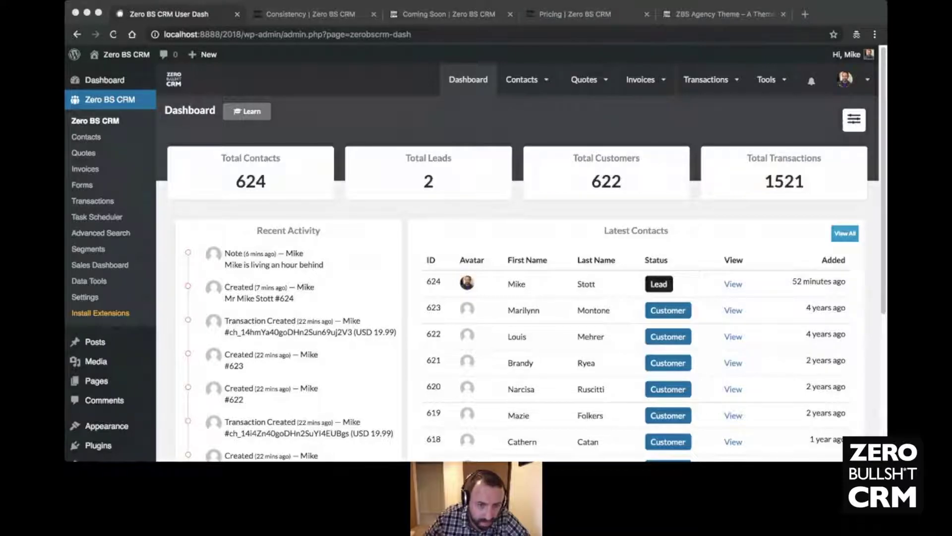
key("super+Tab")
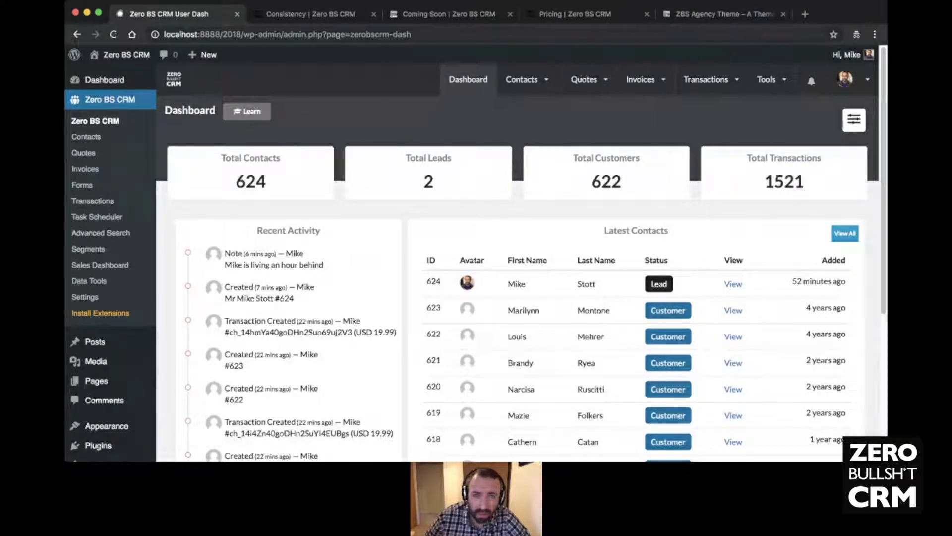
left_click(436, 15)
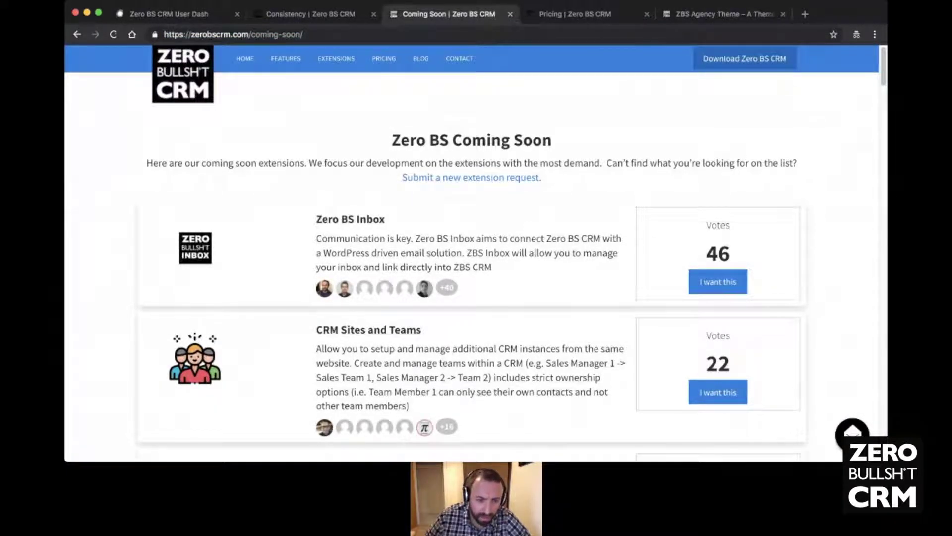
scroll(275, 226, "down", 3)
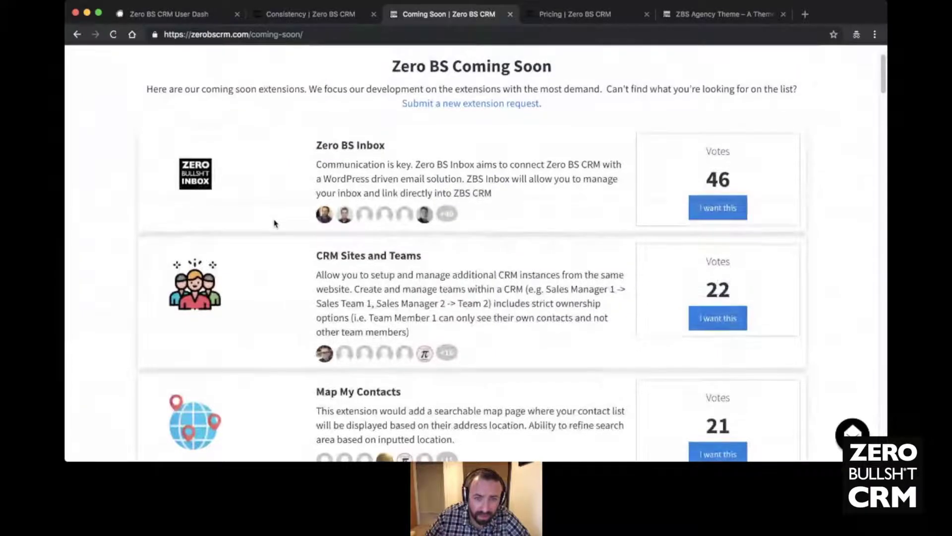
scroll(275, 223, "down", 12)
scroll(275, 225, "down", 11)
scroll(283, 219, "down", 14)
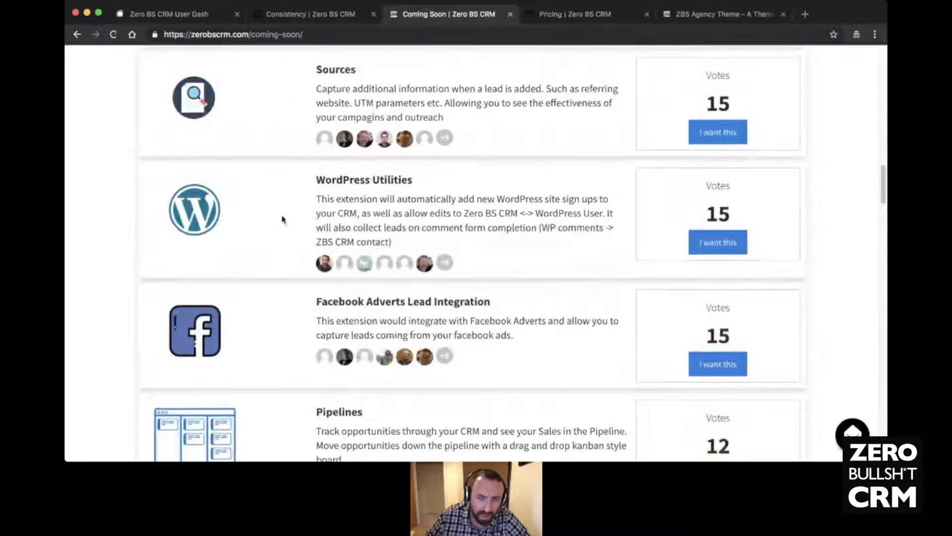
scroll(283, 219, "up", 14)
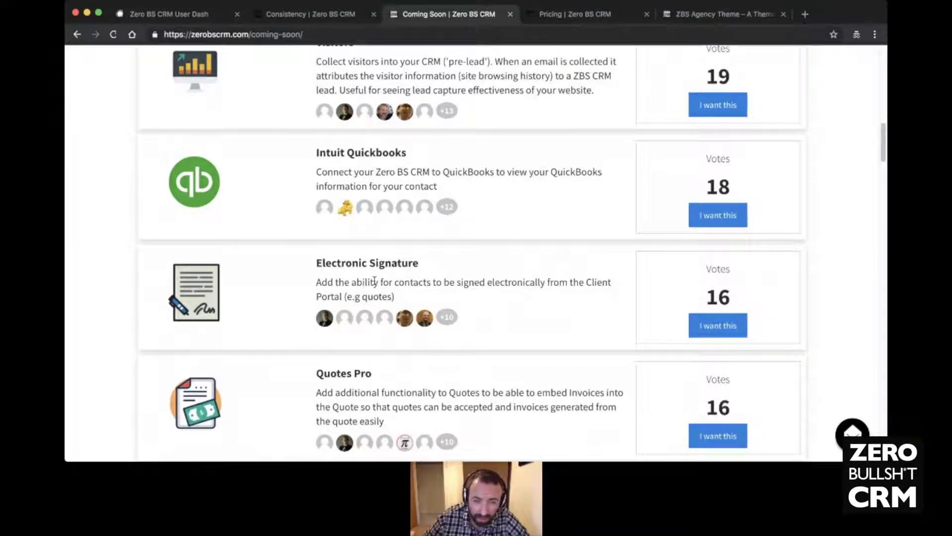
scroll(377, 303, "down", 10)
scroll(375, 278, "down", 2)
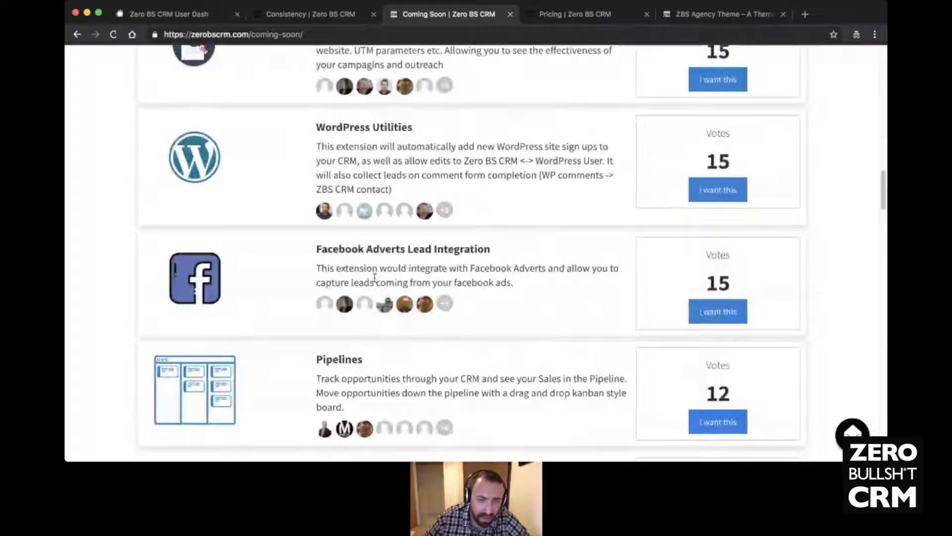
scroll(375, 280, "down", 15)
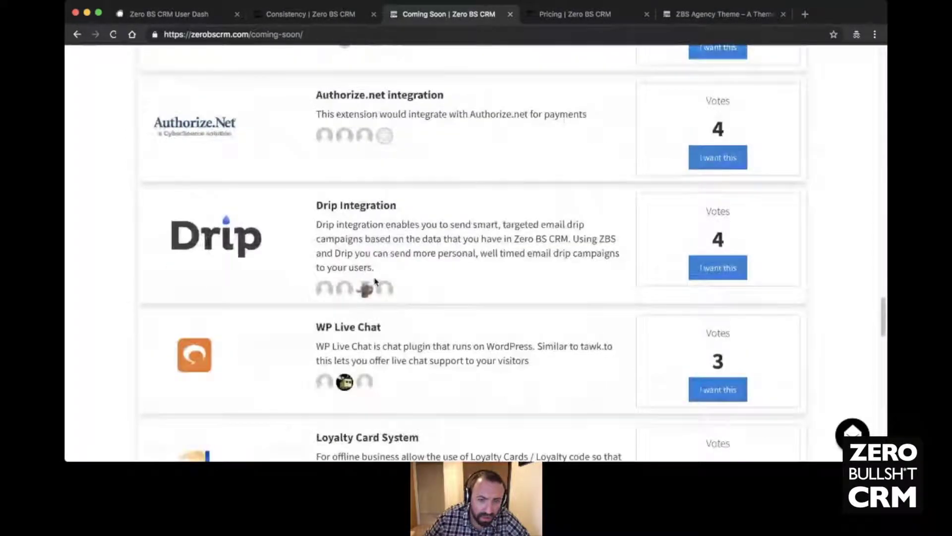
scroll(375, 281, "down", 9)
scroll(375, 281, "down", 11)
scroll(375, 281, "down", 4)
scroll(375, 280, "up", 20)
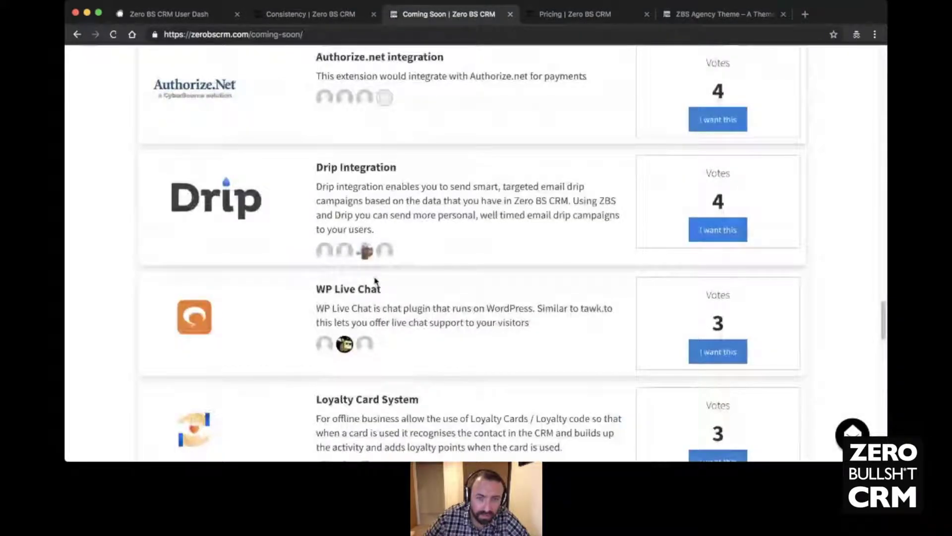
scroll(375, 282, "up", 15)
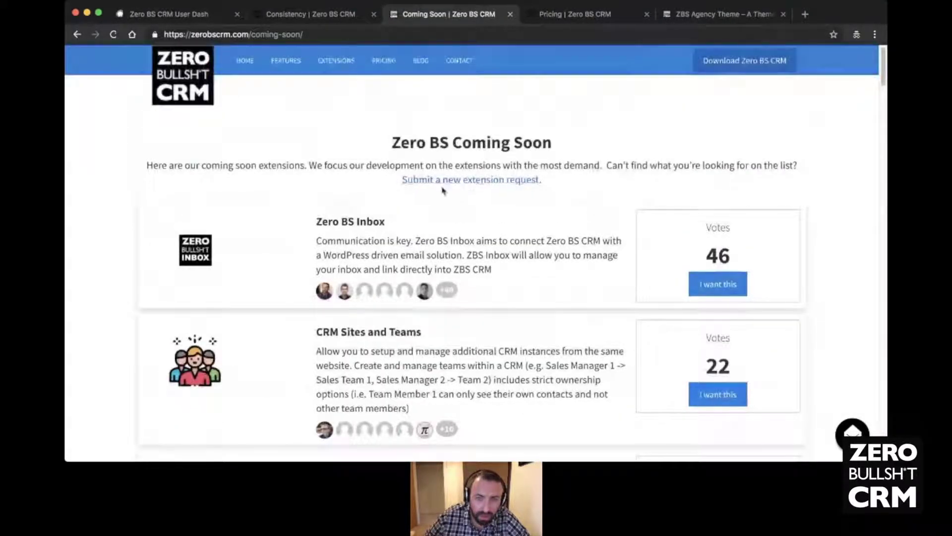
- View the 'Submit a new extension request' form, then return to the 'Zero BS CRM User Dash' tab
left_click(477, 184)
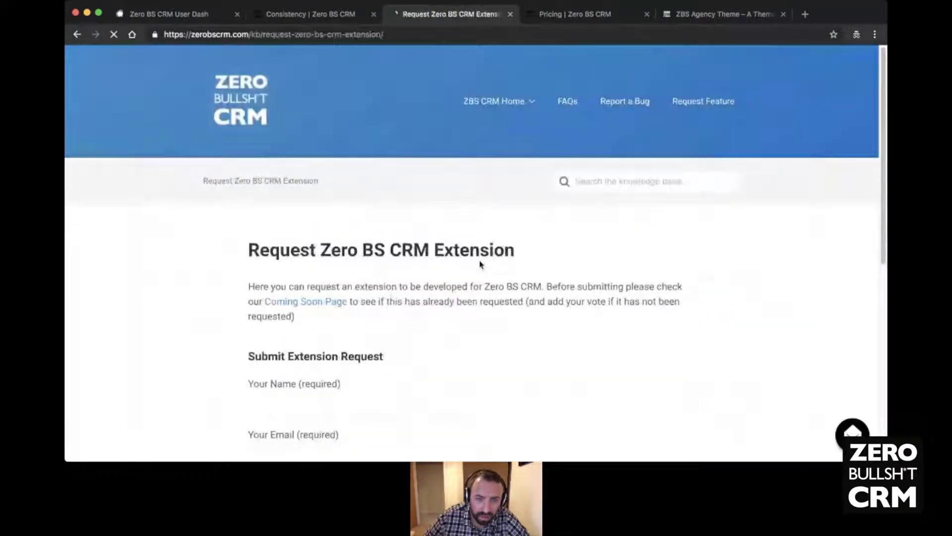
scroll(479, 265, "down", 7)
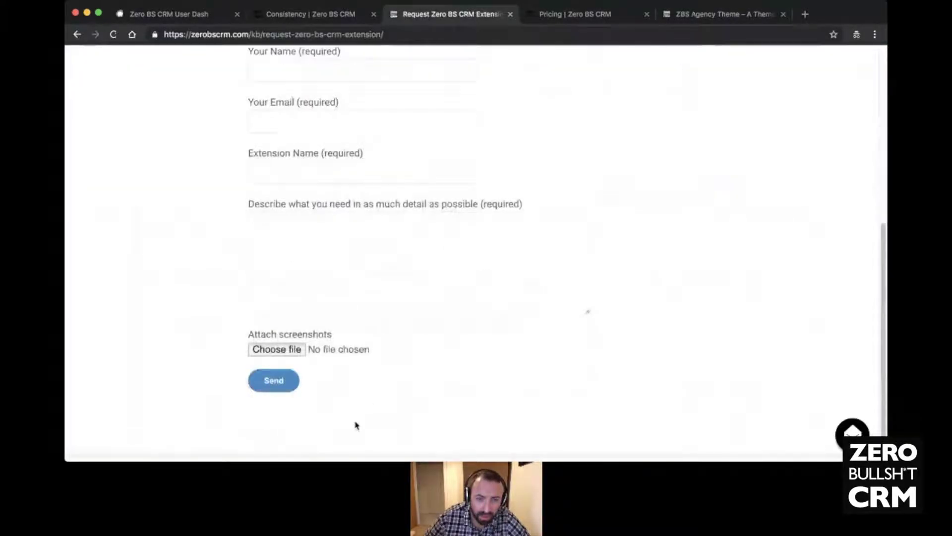
scroll(325, 219, "up", 3)
scroll(432, 274, "up", 5)
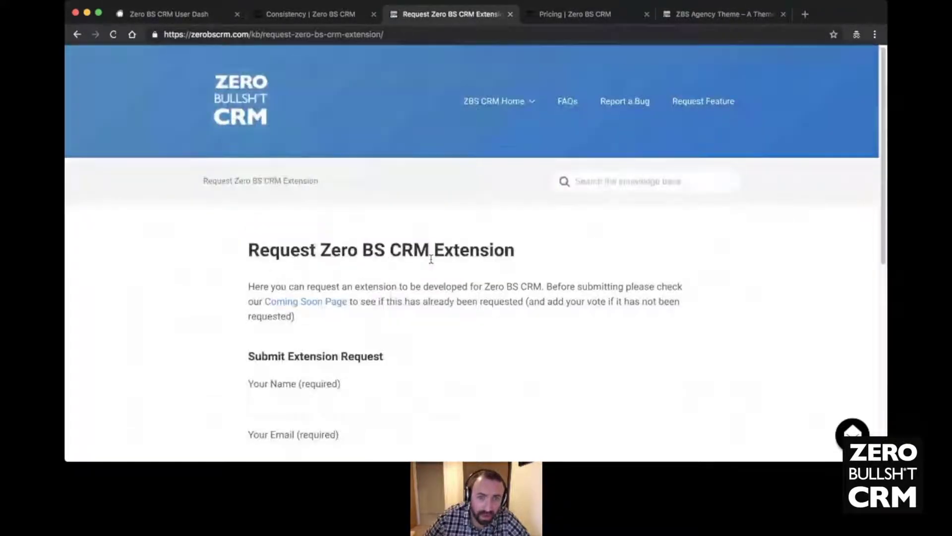
left_click(176, 20)
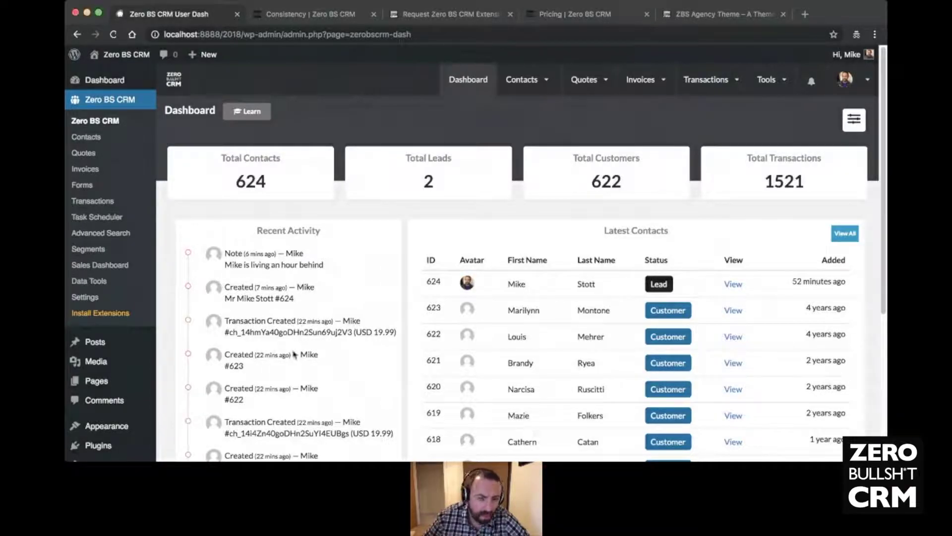
- Open the WordPress Installed Plugins page from the admin sidebar
scroll(127, 260, "down", 5)
left_click(99, 347)
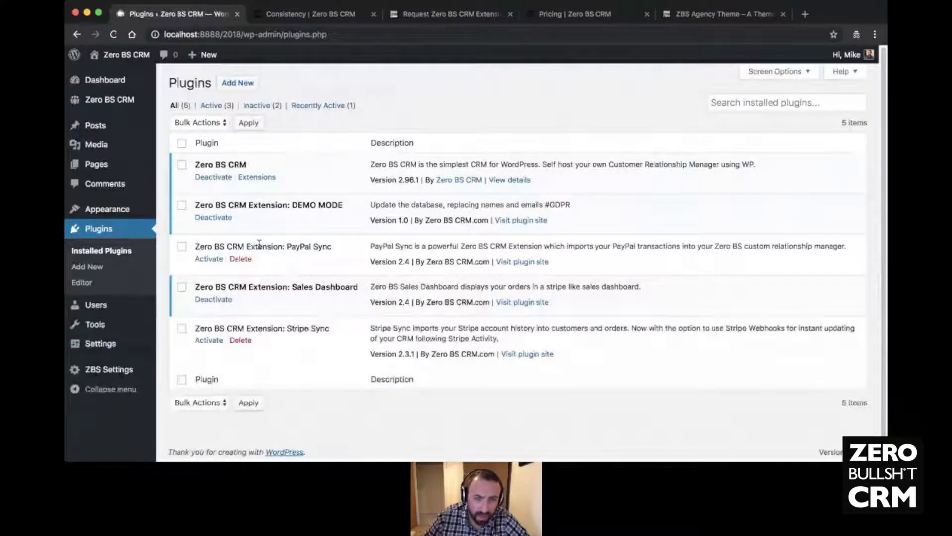
- Activate Zero BS CRM Extension: PayPal Sync, then go to ZBS Settings > Settings
left_click(204, 262)
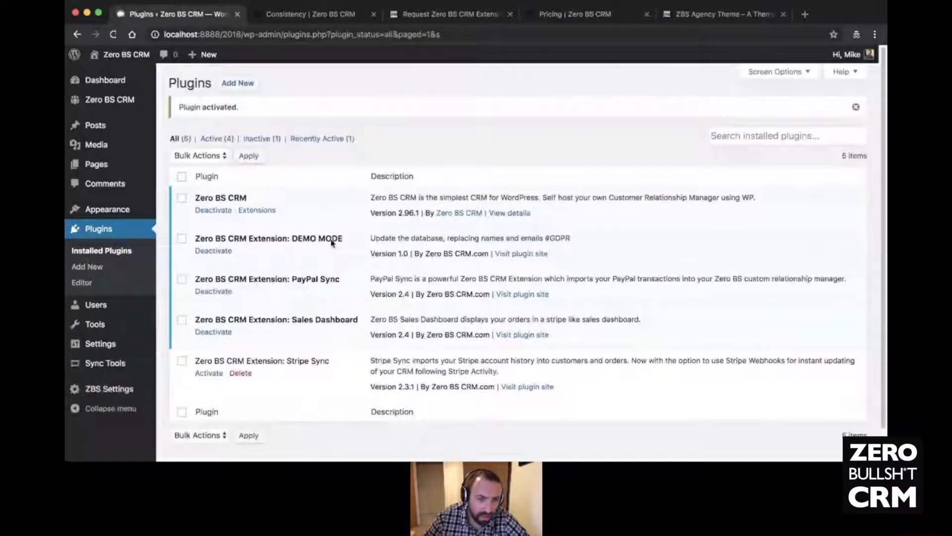
mouse_move(95, 387)
left_click(178, 411)
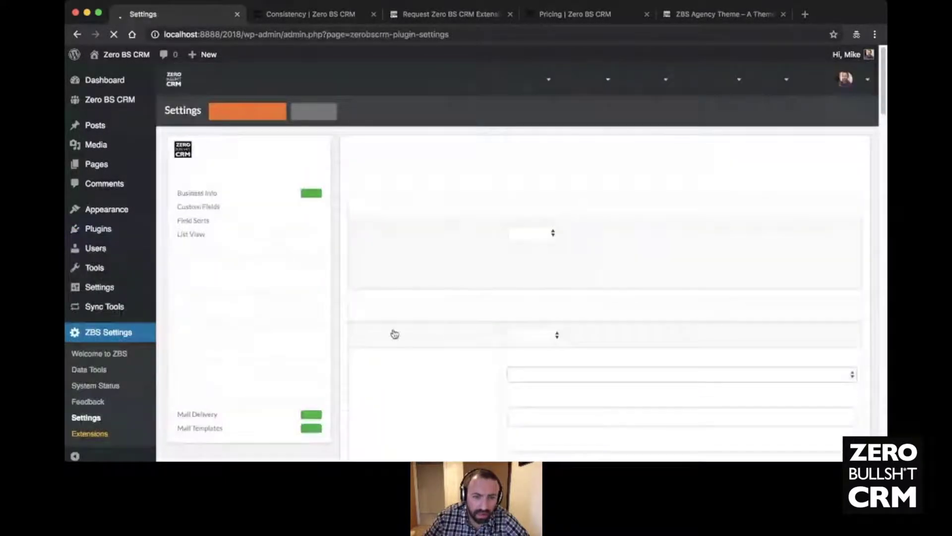
- Open the PayPal Sync settings and select the PayPal email field
left_click(212, 330)
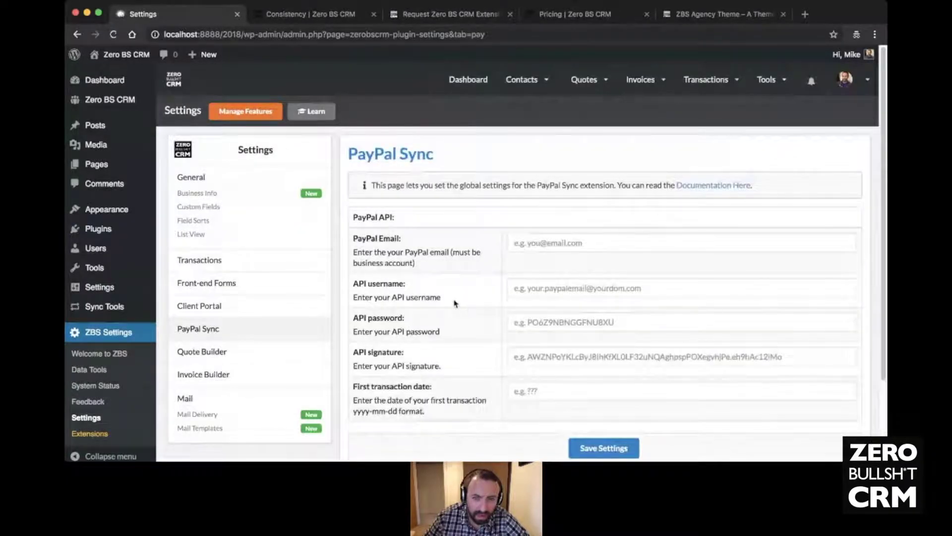
left_click(541, 245)
left_click(465, 288)
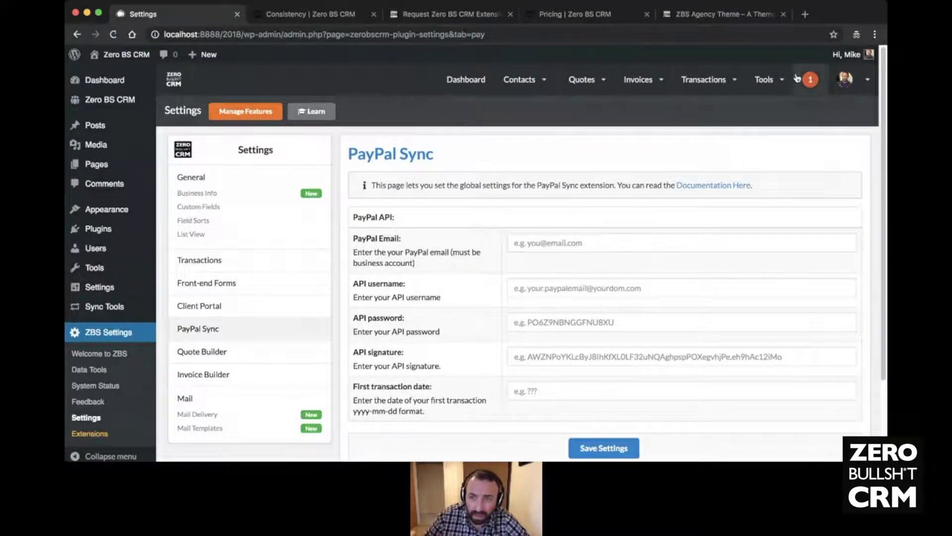
- Open Tools > PayPal Sync in a new tab and switch to it
left_click(766, 79)
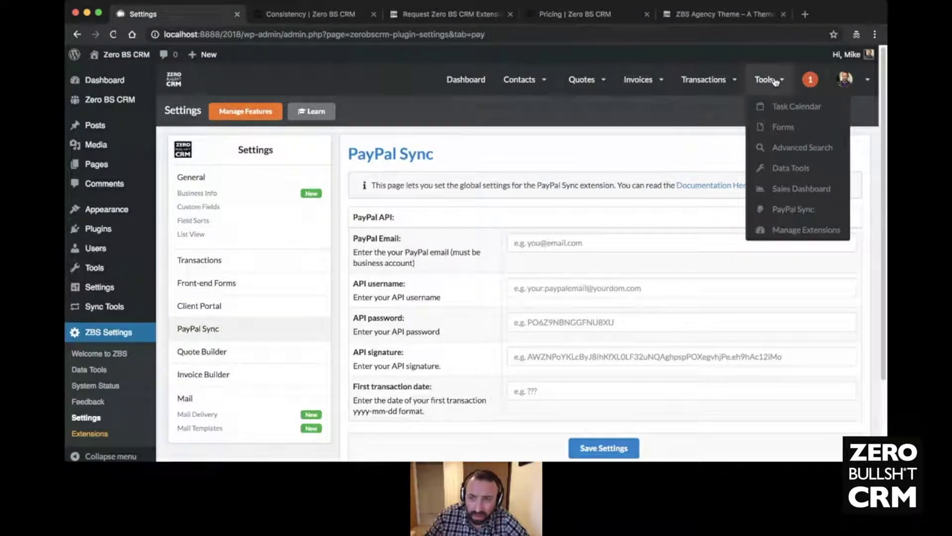
left_click(789, 213, "super")
left_click(283, 16)
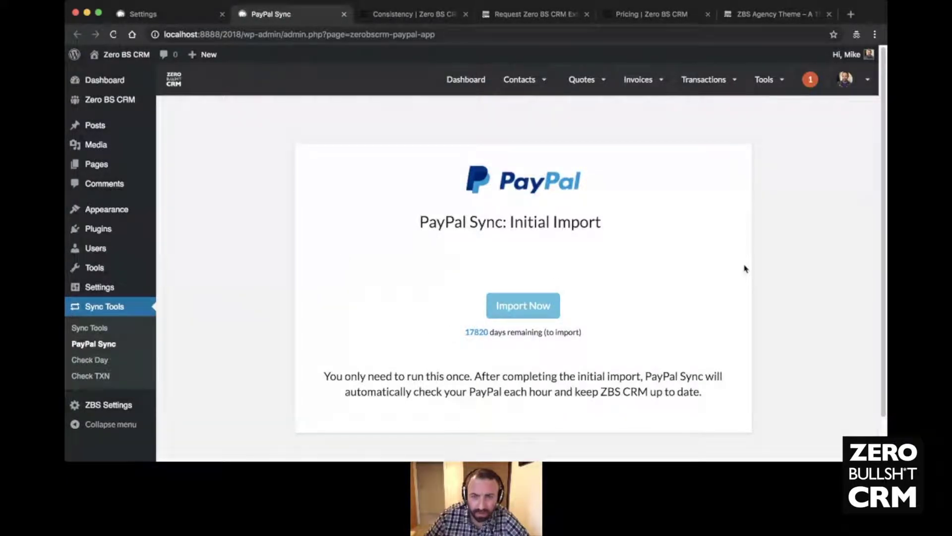
- Load the Transaction List via Transactions > View all in the top nav
left_click(517, 85)
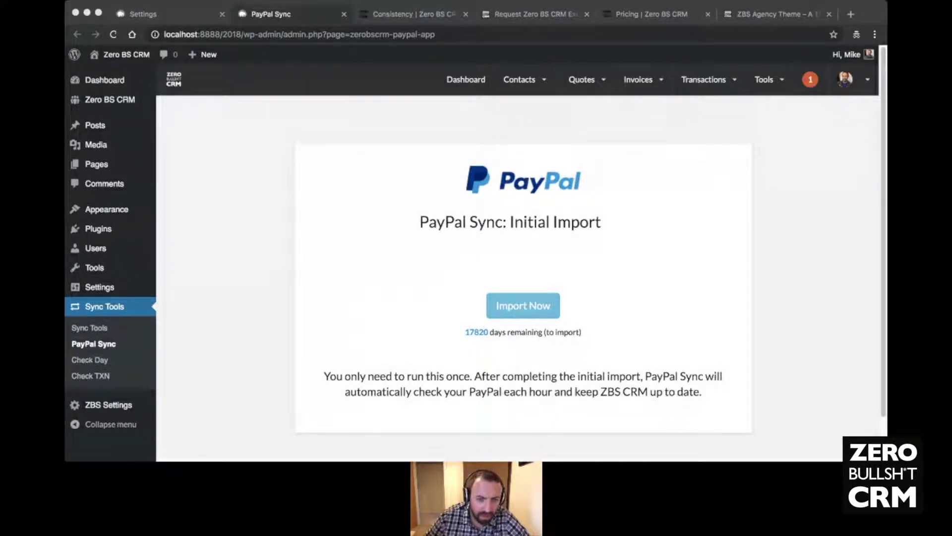
left_click(277, 347)
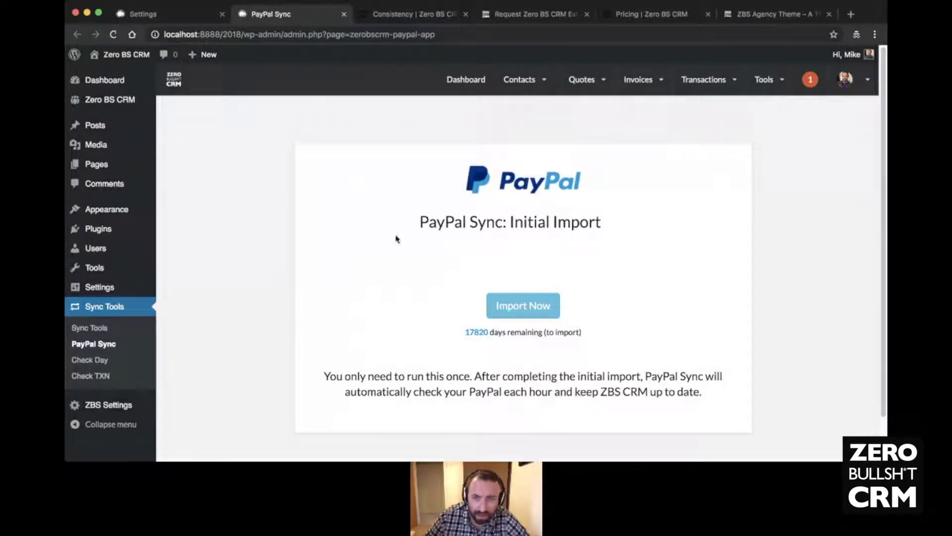
mouse_move(718, 62)
left_click(704, 129)
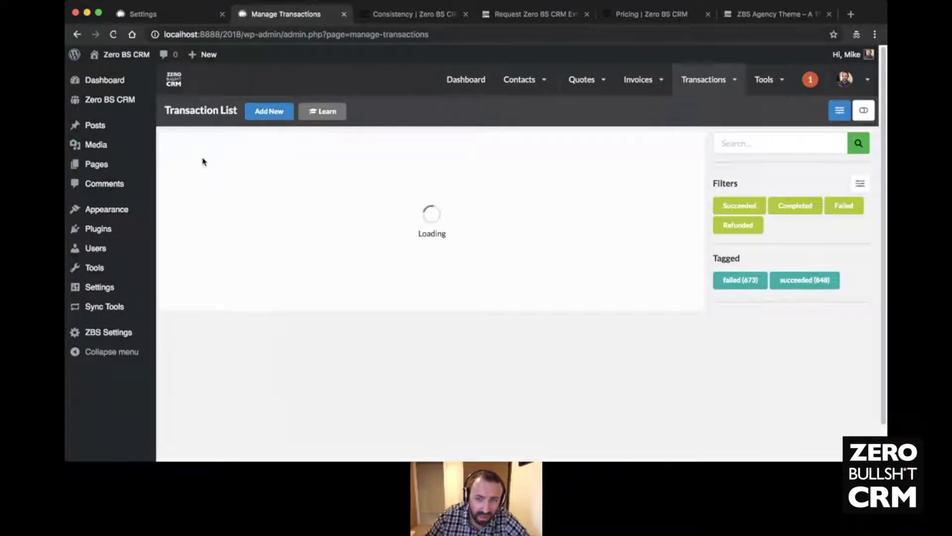
- Set the transaction list view options to 100 records per page and save
left_click(838, 110)
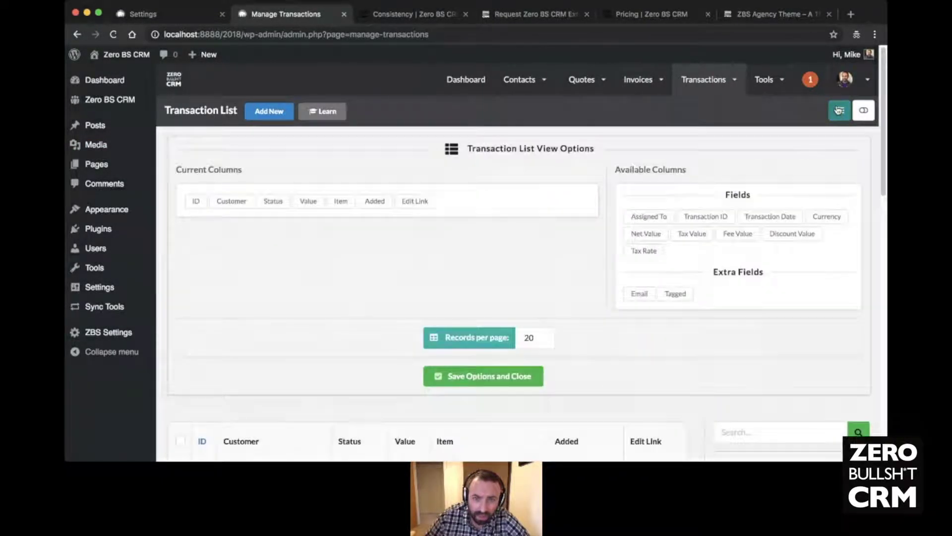
double_click(529, 339)
type("100")
left_click(499, 377)
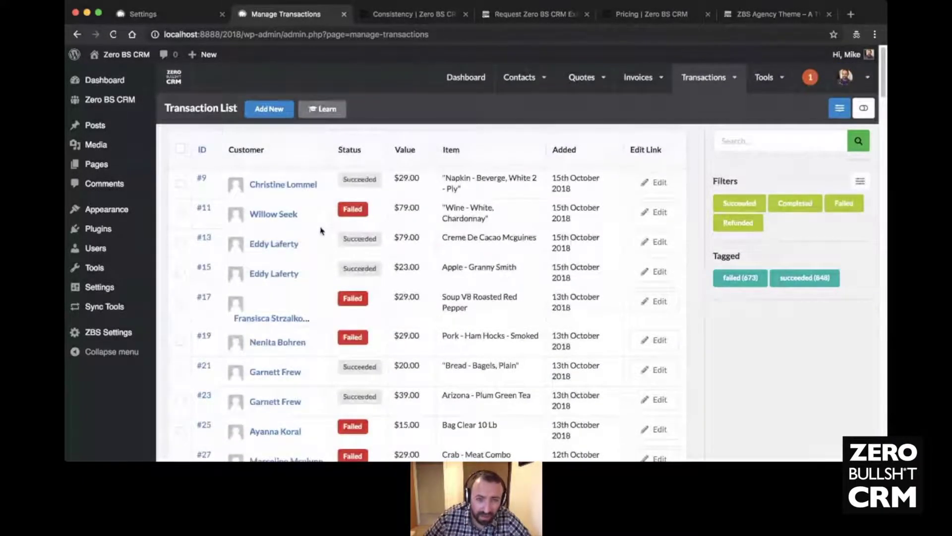
- Select all transactions on the page and choose Delete Transaction(s) as the bulk action
scroll(318, 232, "down", 20)
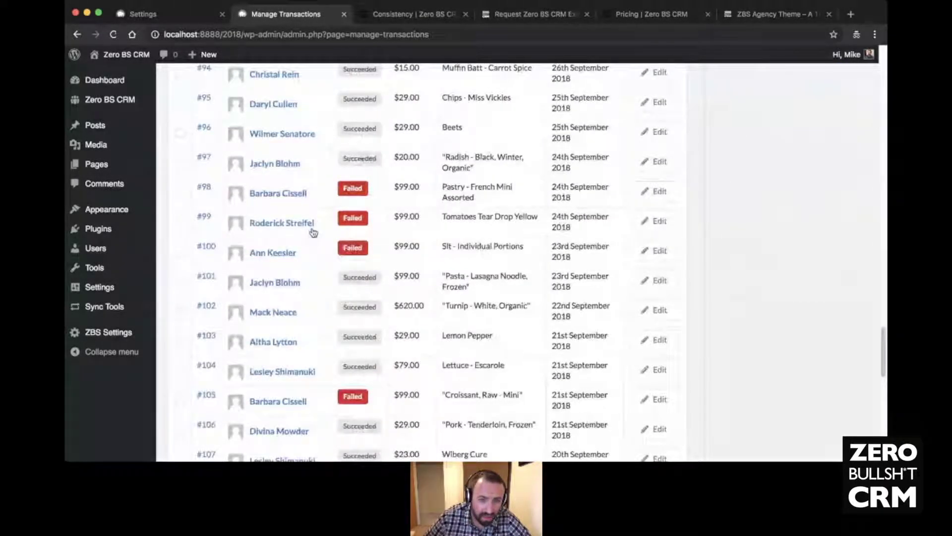
scroll(314, 233, "down", 8)
scroll(203, 363, "up", 20)
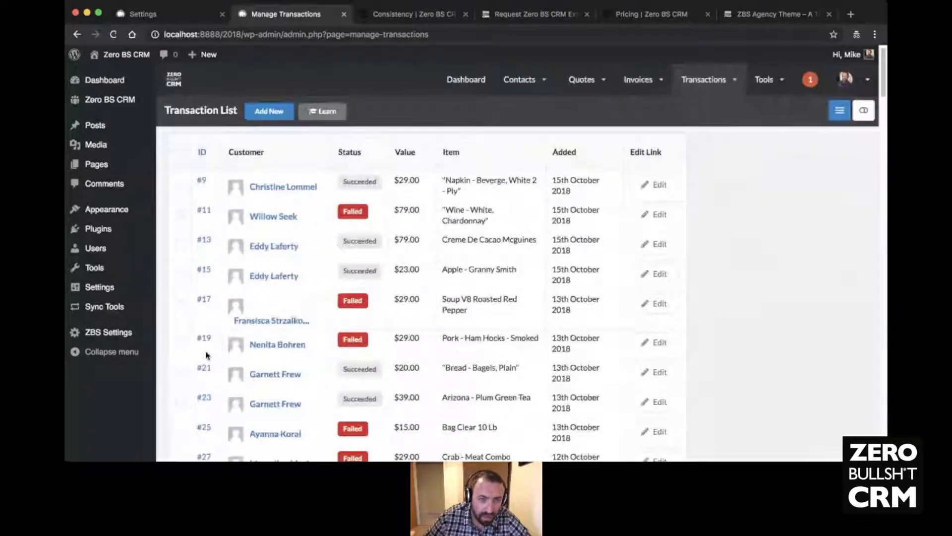
left_click(181, 151)
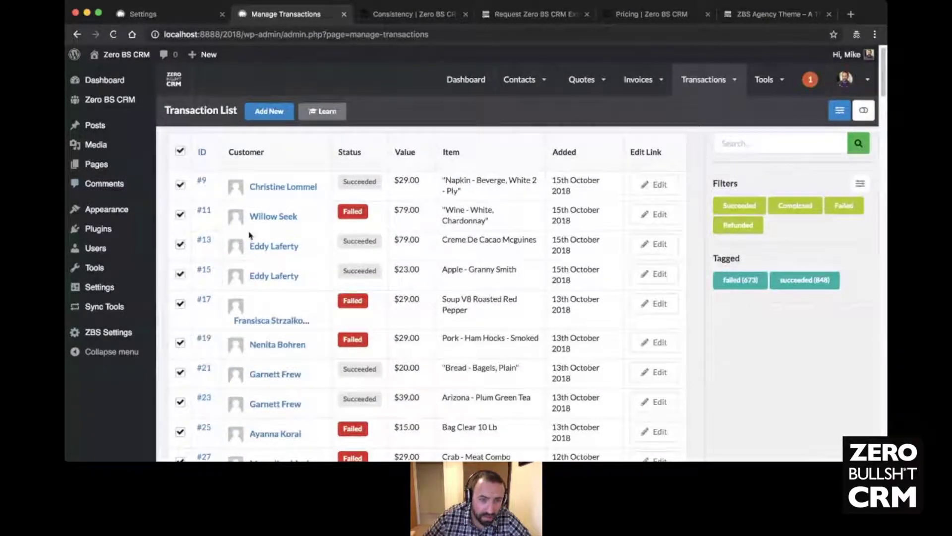
scroll(250, 242, "down", 20)
scroll(250, 242, "down", 5)
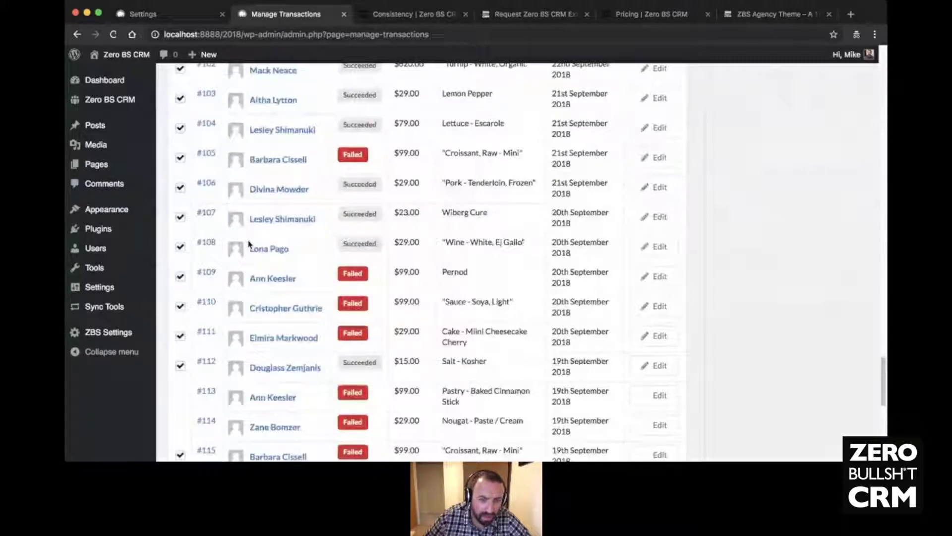
scroll(283, 374, "down", 5)
left_click(307, 358)
left_click(312, 378)
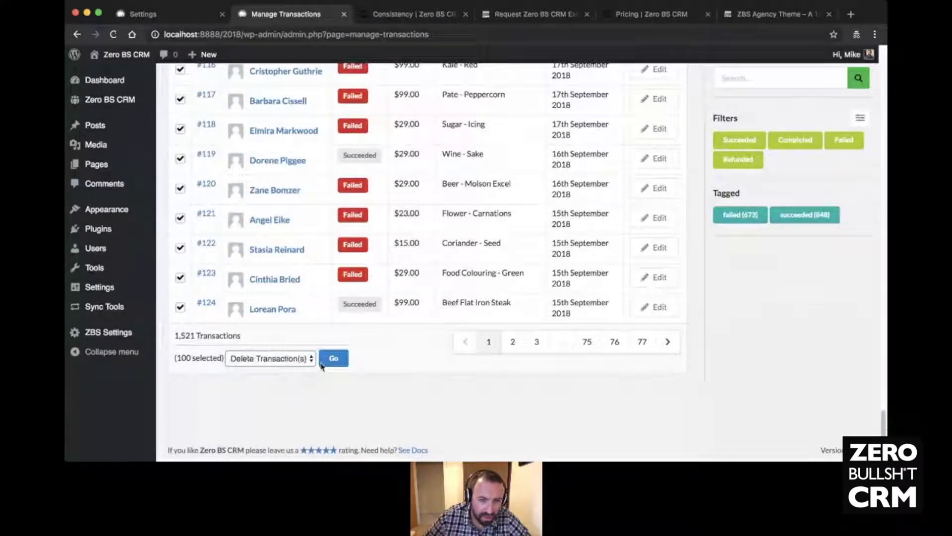
scroll(417, 366, "up", 20)
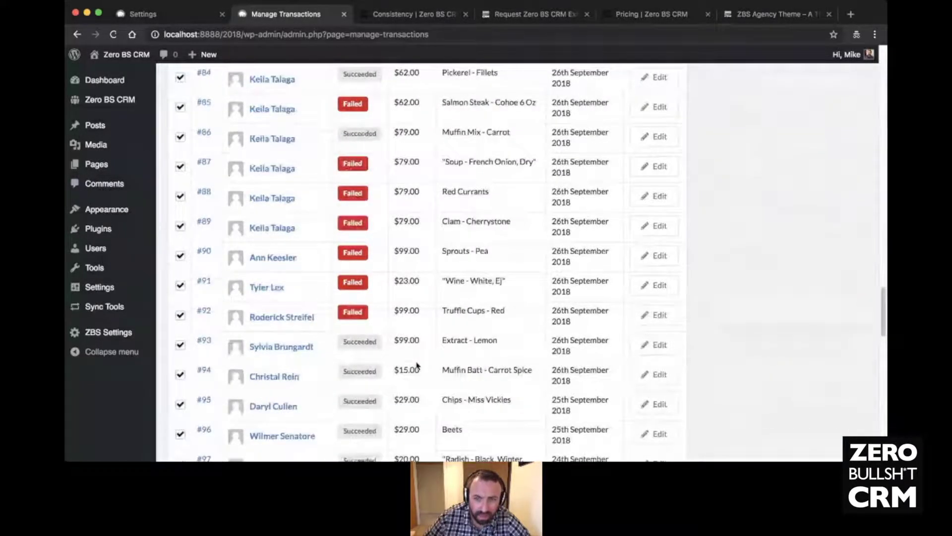
scroll(516, 188, "up", 6)
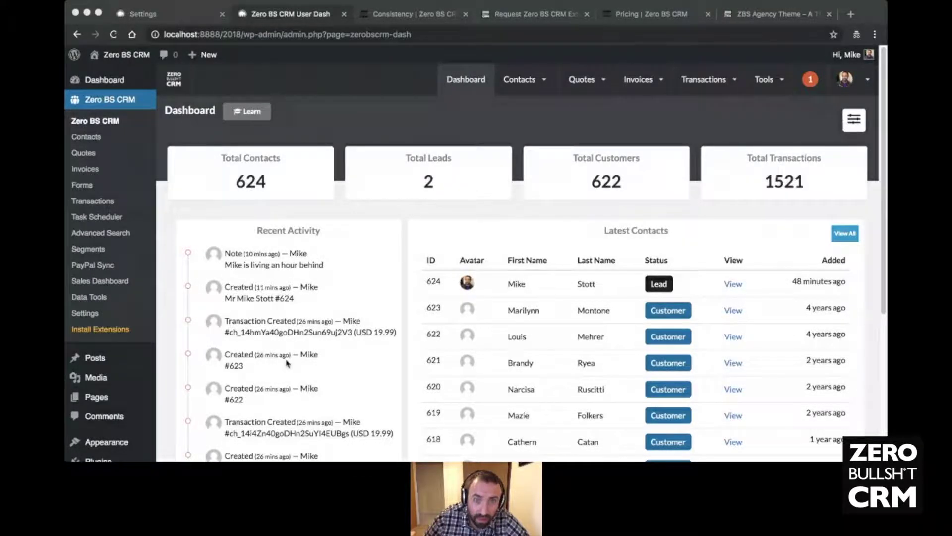
- Open the PayPal Sync page from the Tools menu
left_click(288, 337)
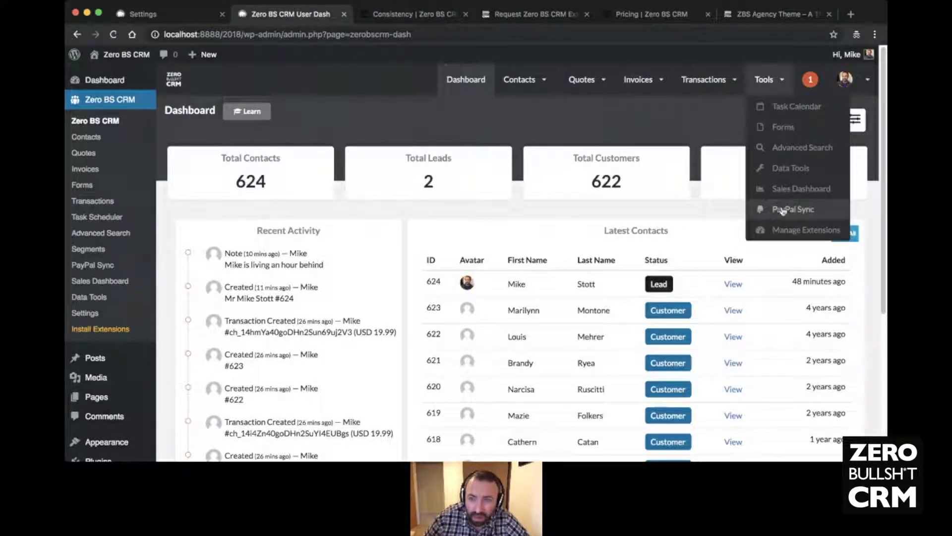
left_click(780, 208)
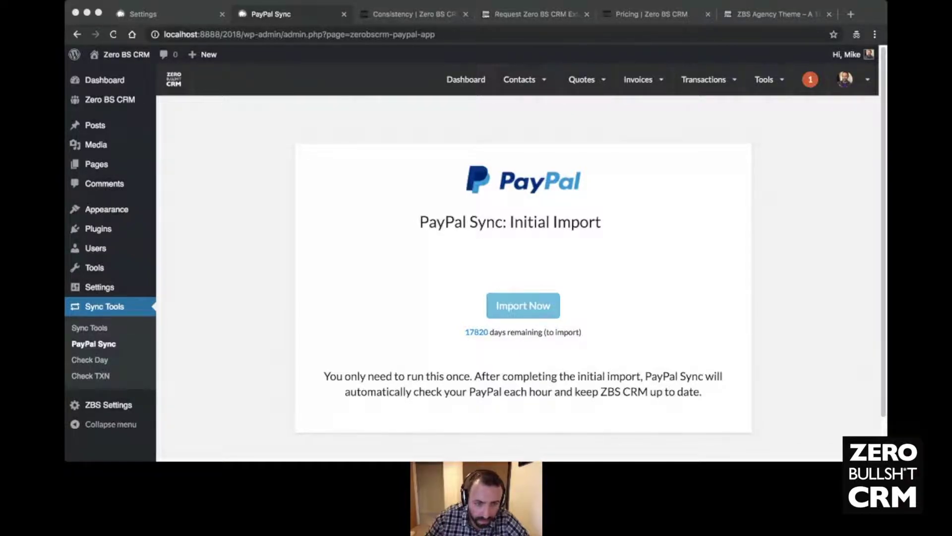
- In Installed Plugins, deactivate PayPal Sync and activate Woo Sync
left_click(277, 353)
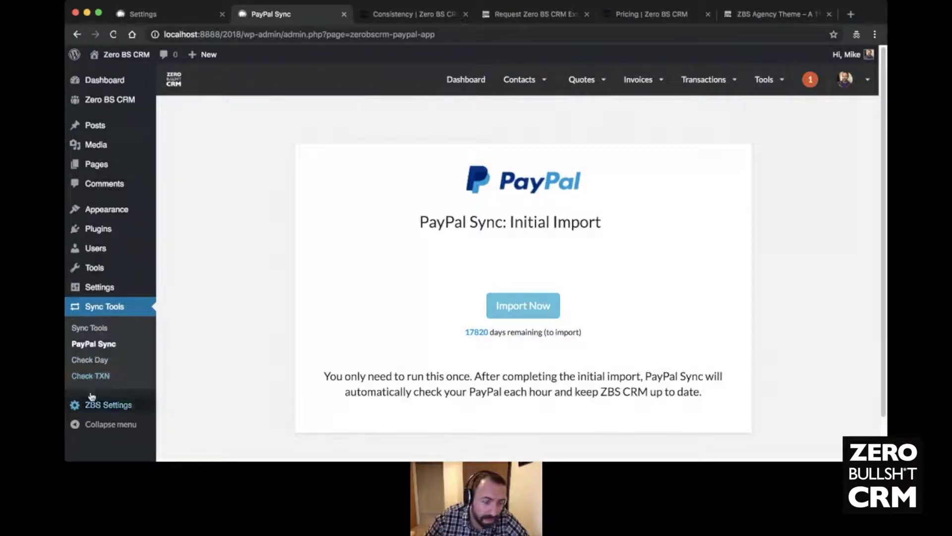
mouse_move(92, 284)
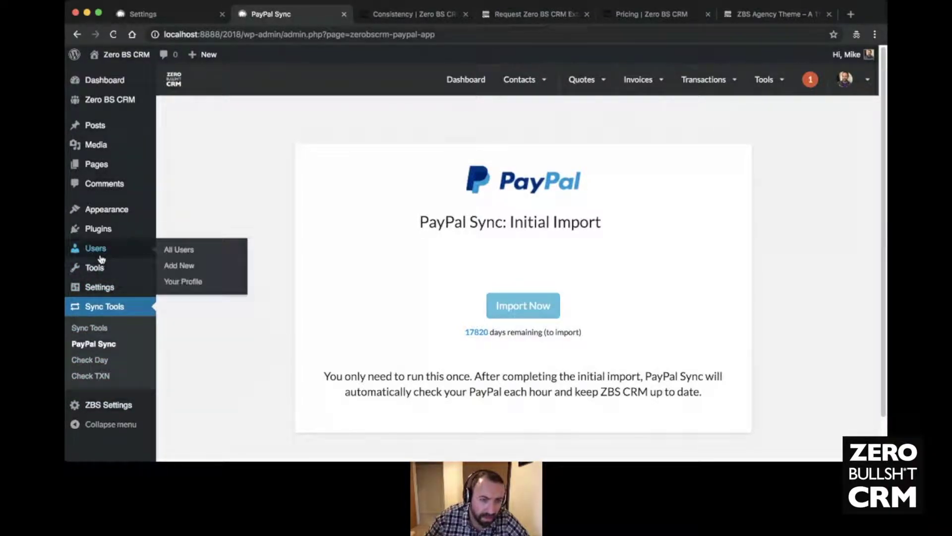
left_click(101, 233)
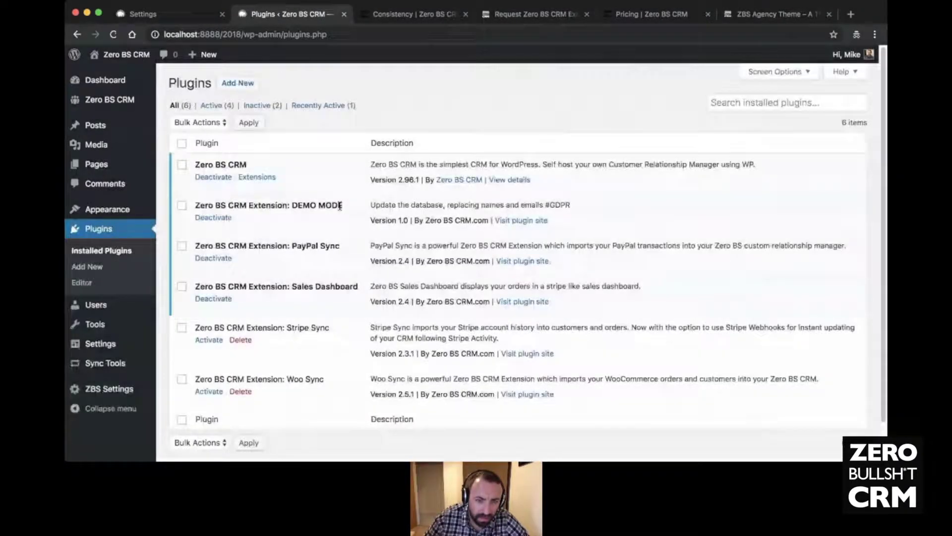
left_click(213, 258)
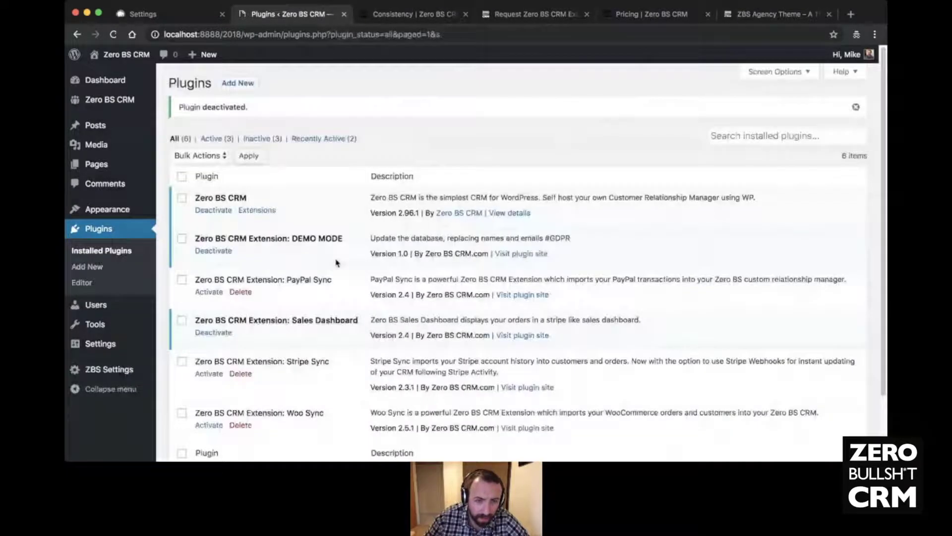
scroll(308, 270, "down", 1)
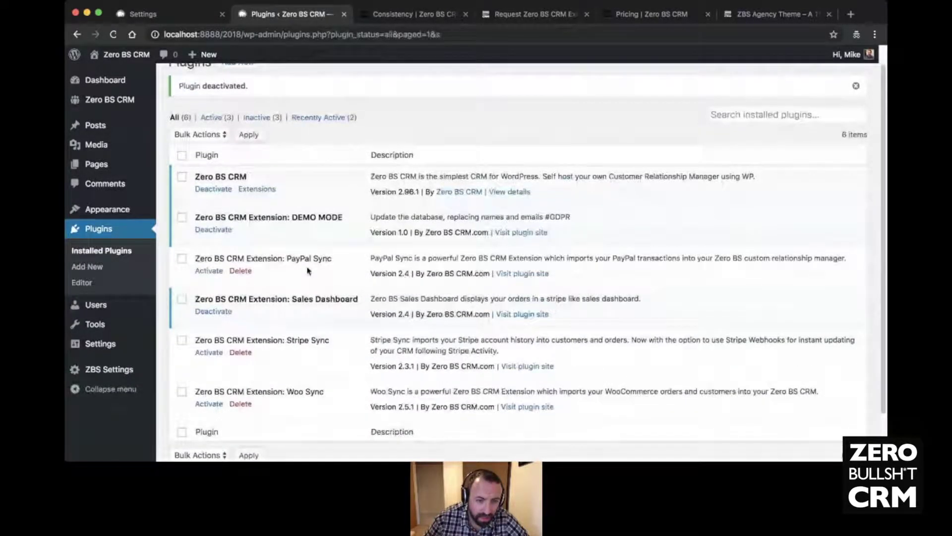
key("Return")
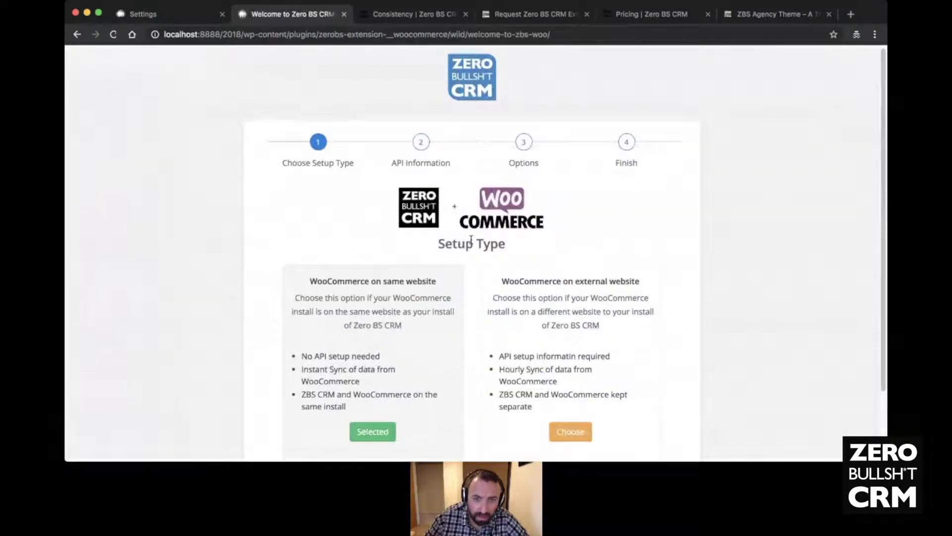
scroll(471, 241, "down", 2)
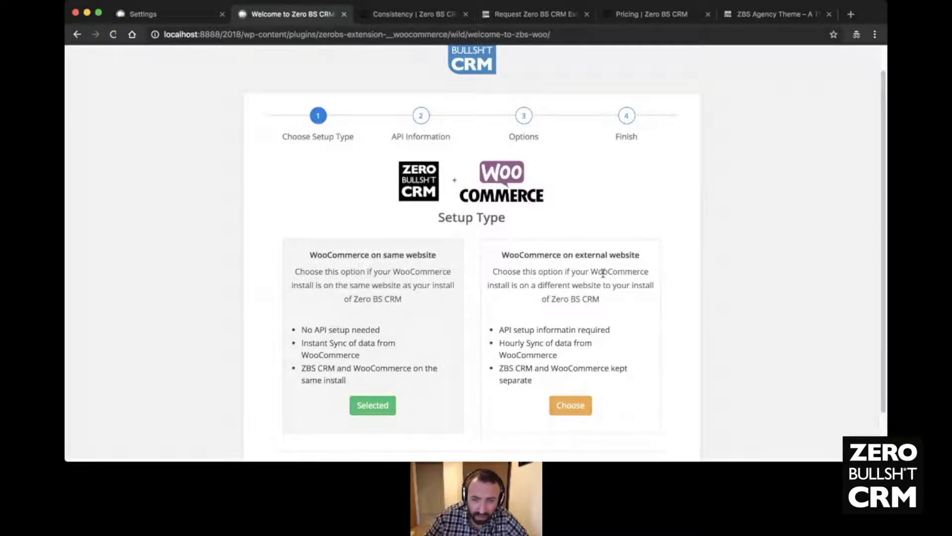
left_click(578, 406)
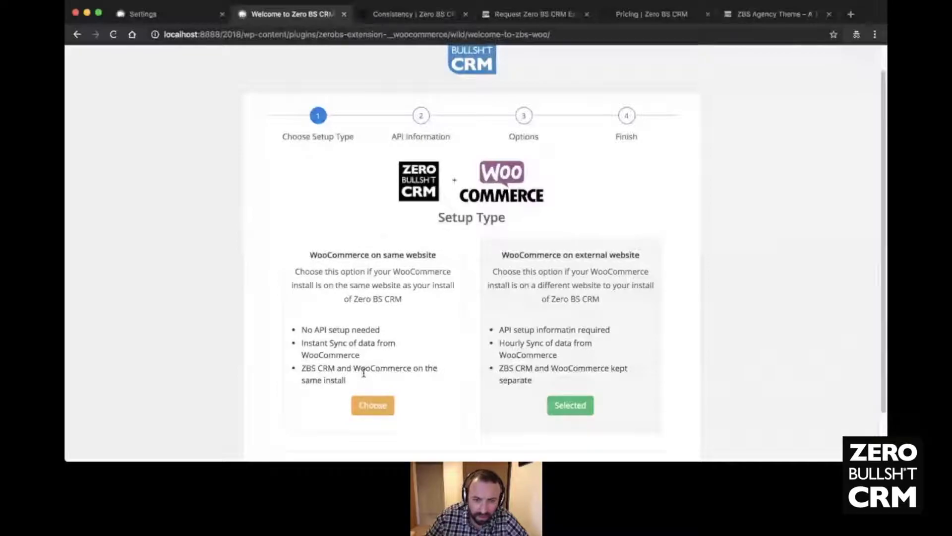
left_click(368, 407)
left_click(570, 408)
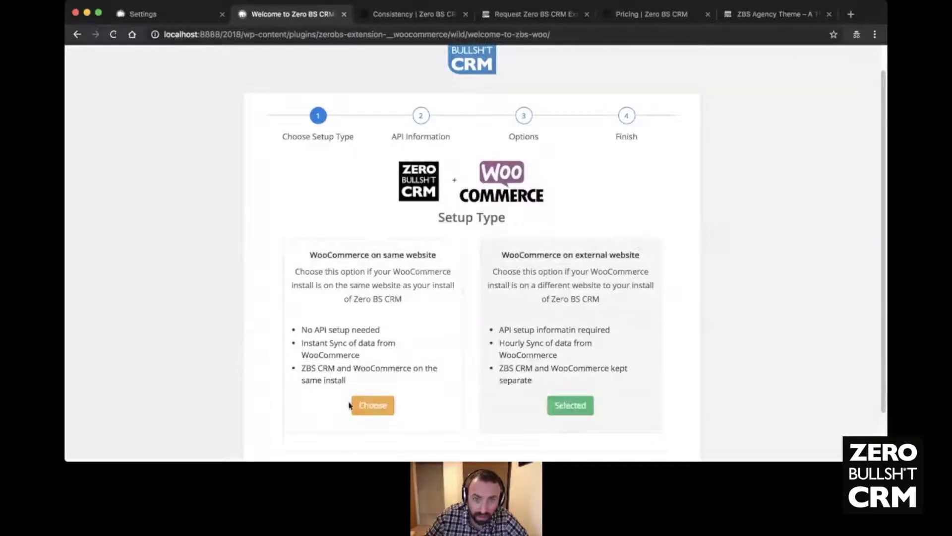
left_click(353, 406)
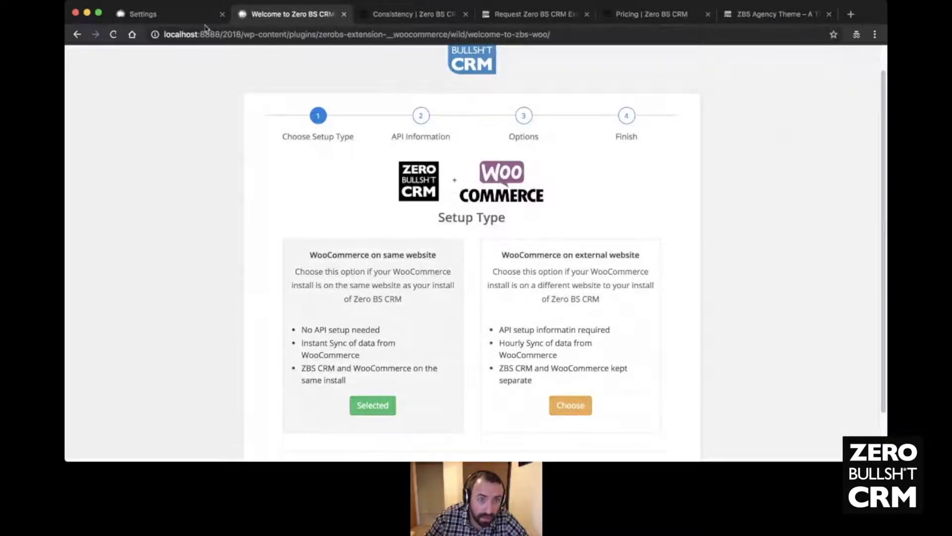
left_click(180, 20)
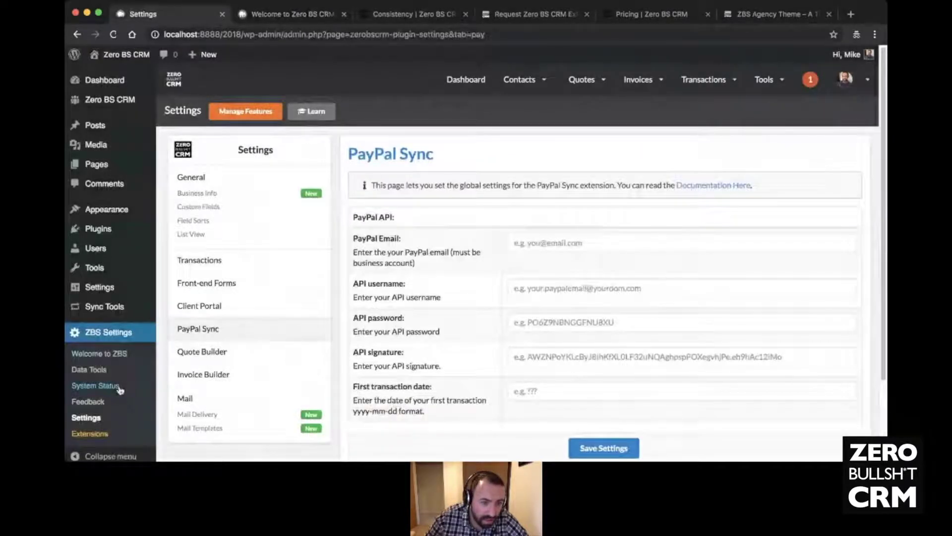
- Install WooCommerce via a Plugins > Add New search for 'woocommerce', then return to the Woo Sync wizard
left_click(98, 228)
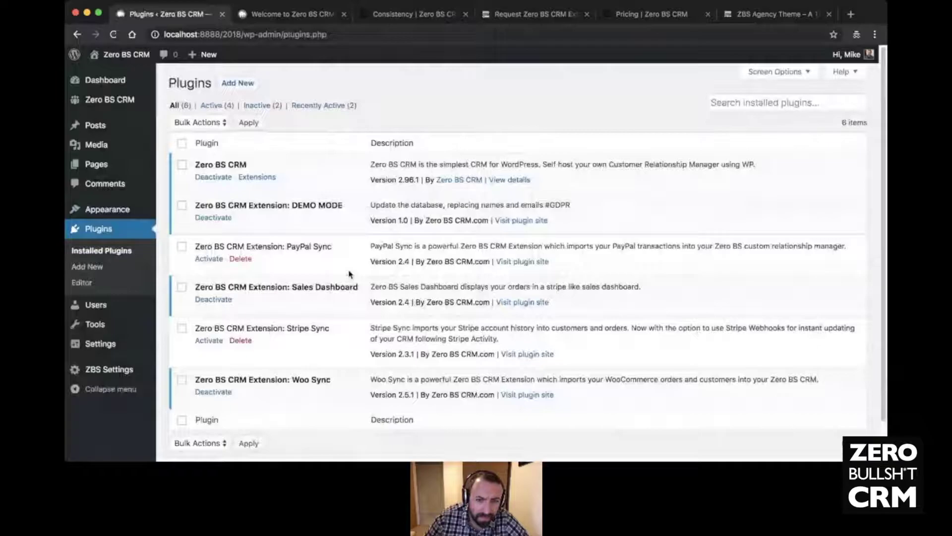
left_click(785, 103)
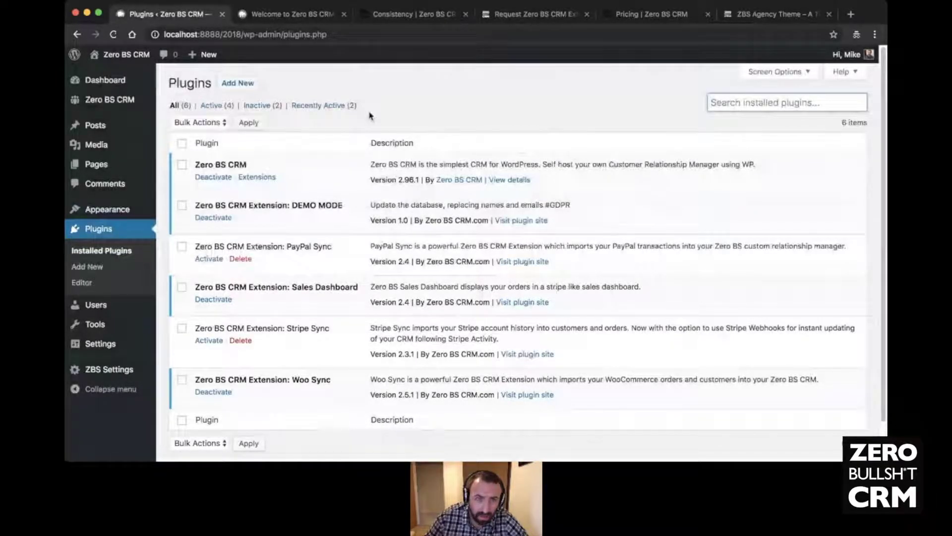
left_click(243, 85)
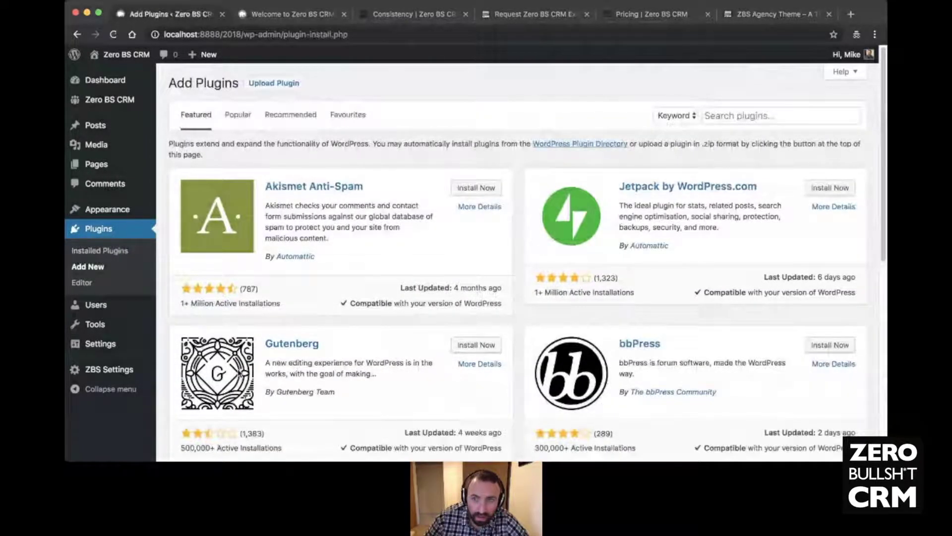
left_click(739, 115)
type("wooco")
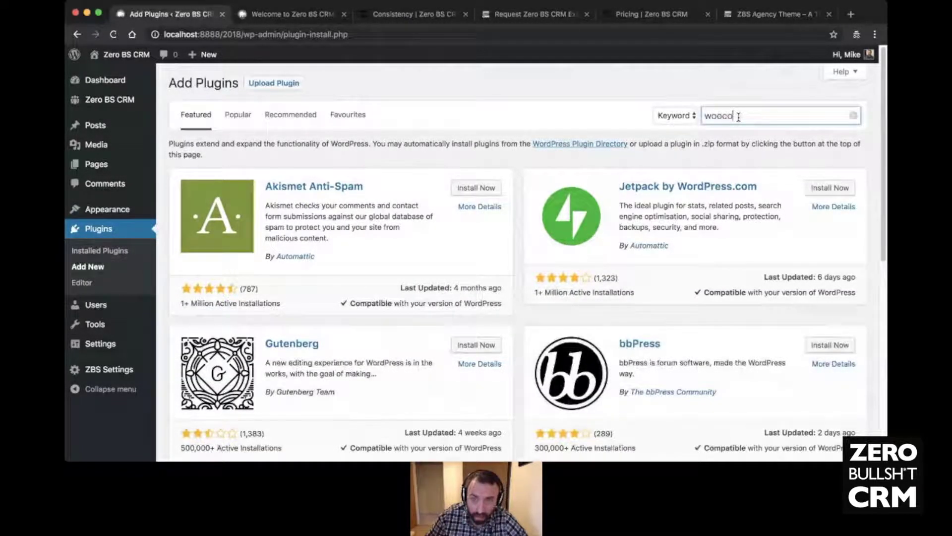
type("mmerce")
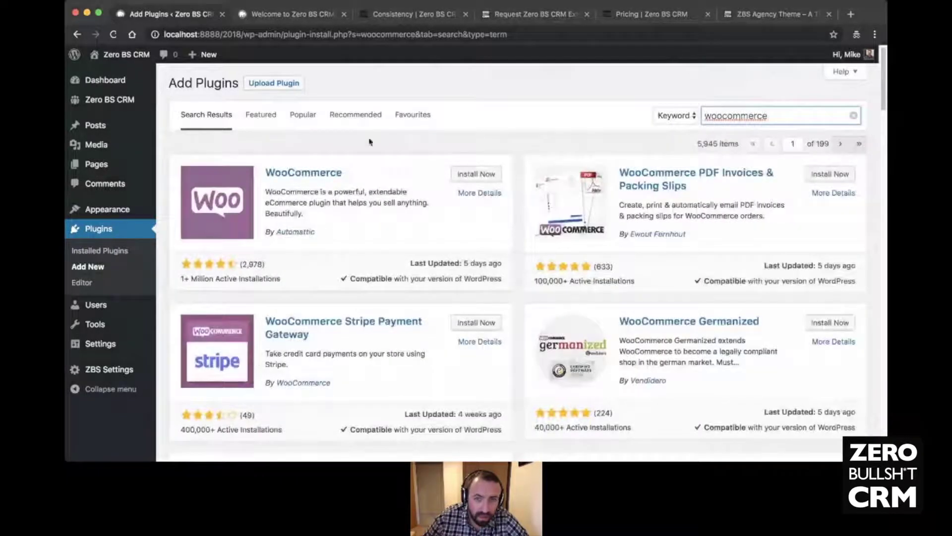
left_click(484, 179)
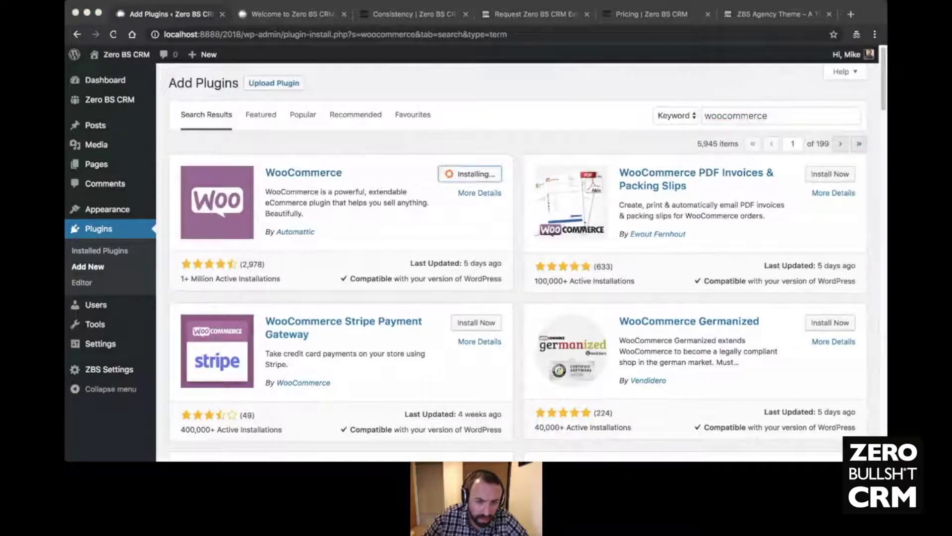
left_click(292, 14)
- Step through the wizard, trying the external-website WooCommerce setup option and the API Information step
scroll(610, 433, "down", 2)
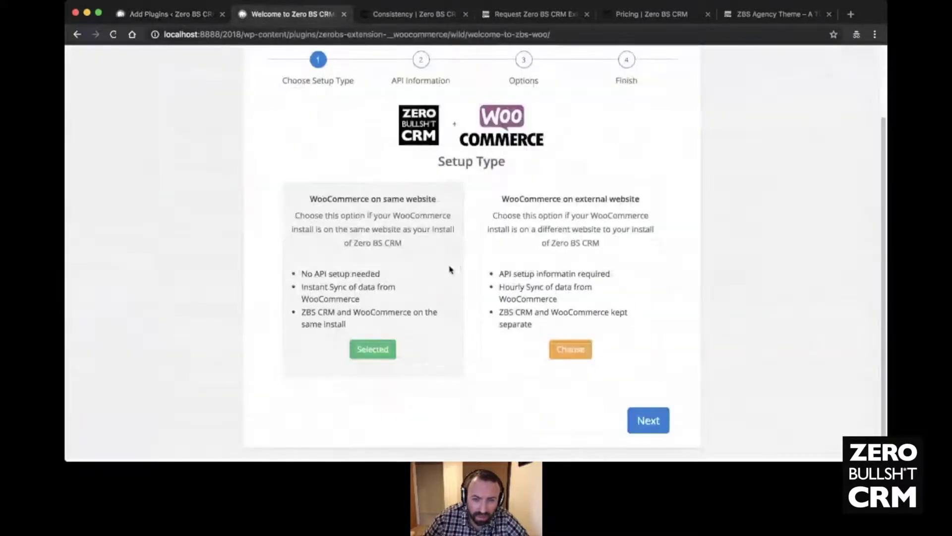
left_click(648, 420)
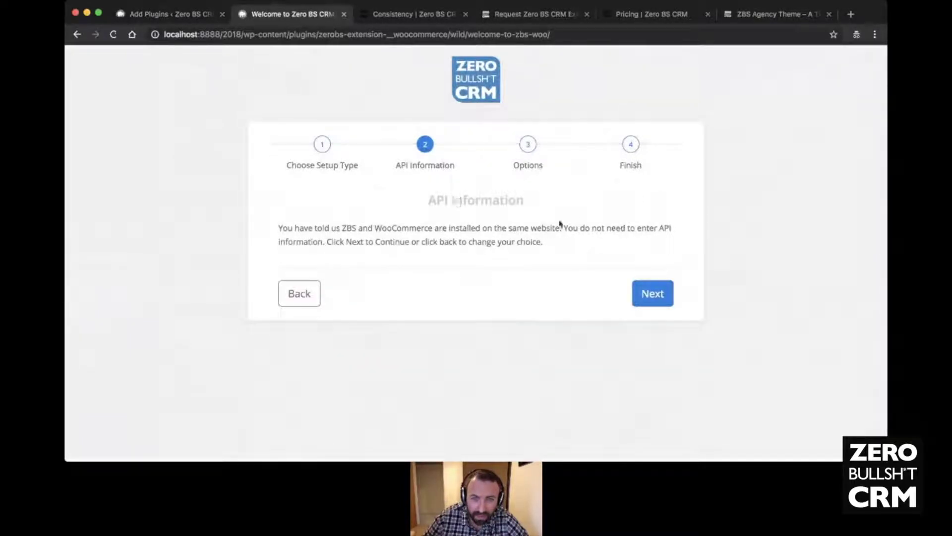
left_click(322, 145)
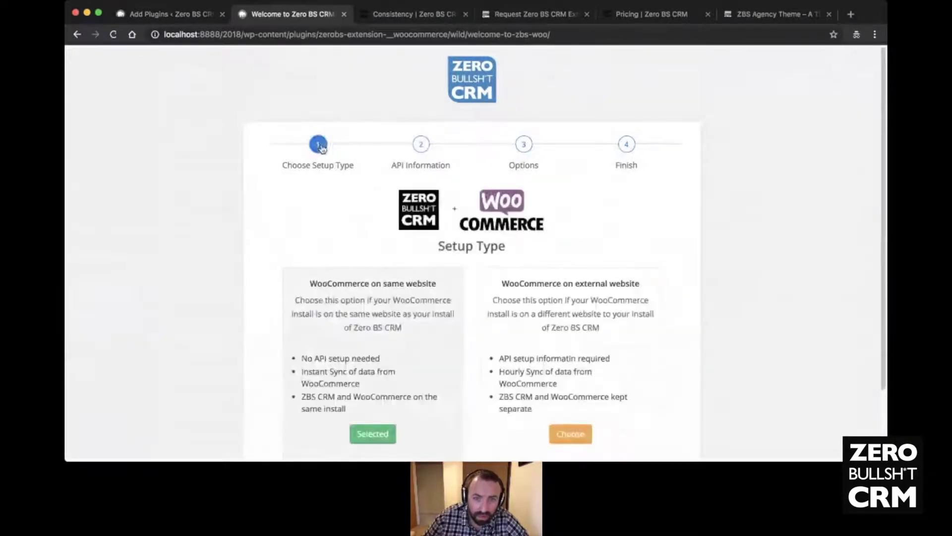
left_click(571, 439)
left_click(422, 146)
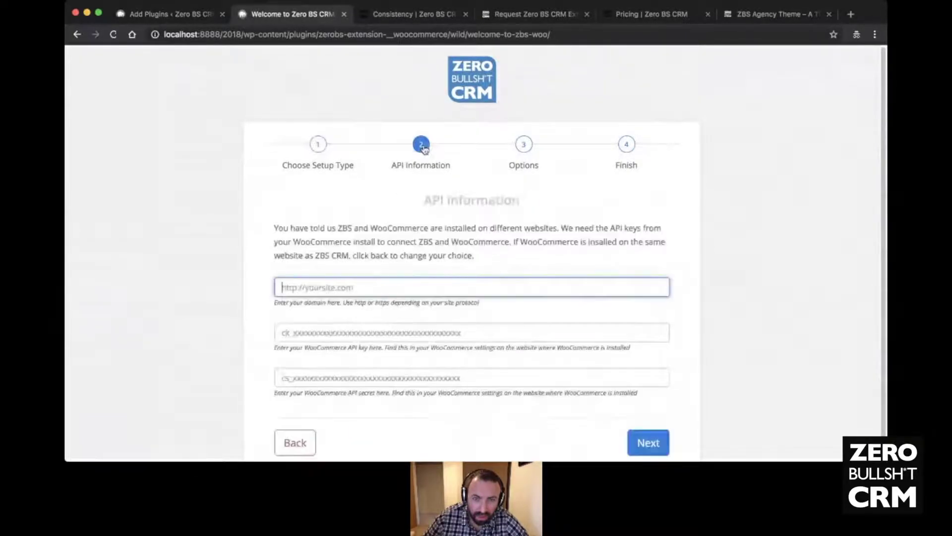
- Choose WooCommerce on the same website and jump to step 3, Optional Features
scroll(434, 227, "down", 1)
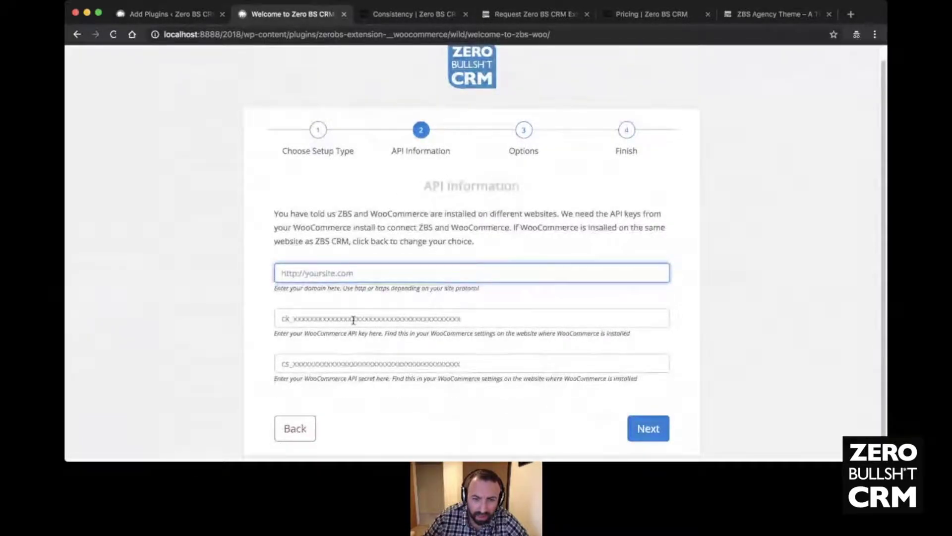
left_click(320, 133)
left_click(371, 422)
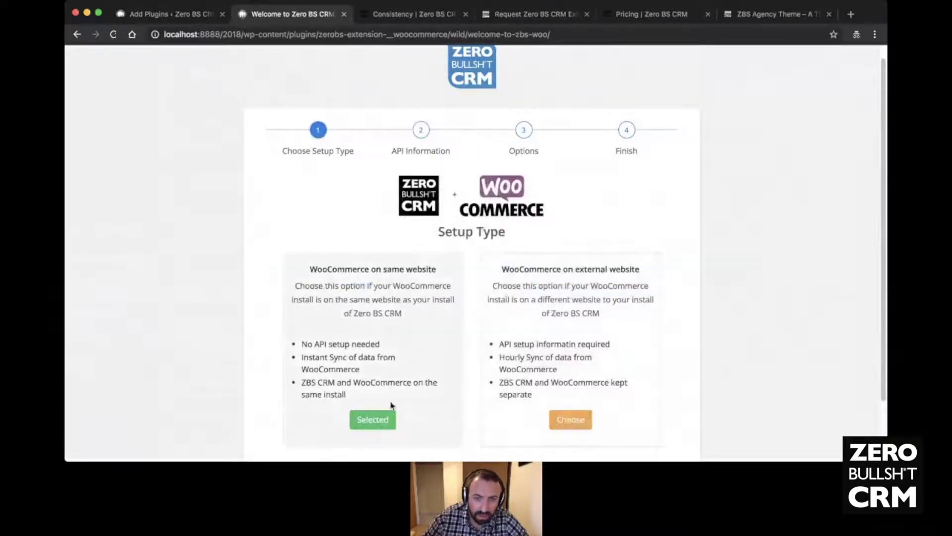
left_click(524, 129)
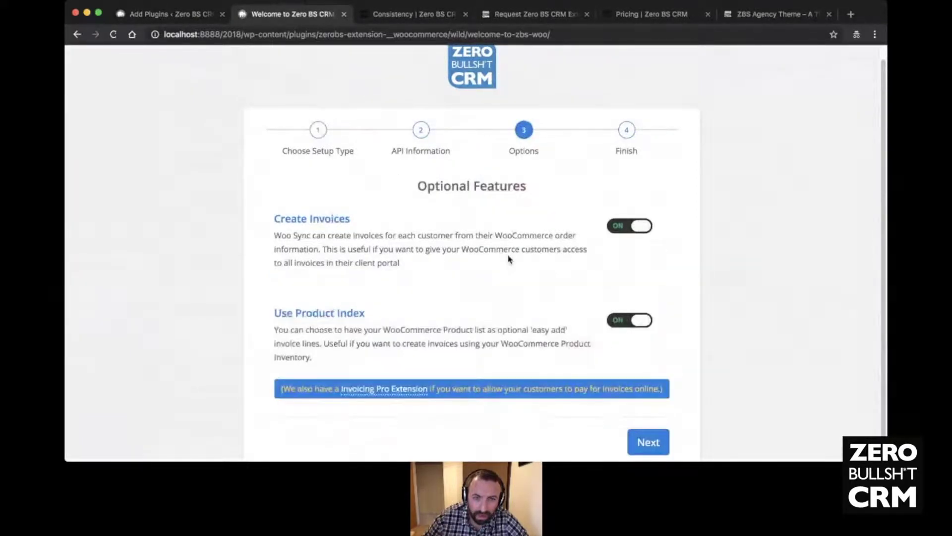
- Leave Create Invoices and Use Product Index on and continue to the Finish step
scroll(631, 219, "down", 1)
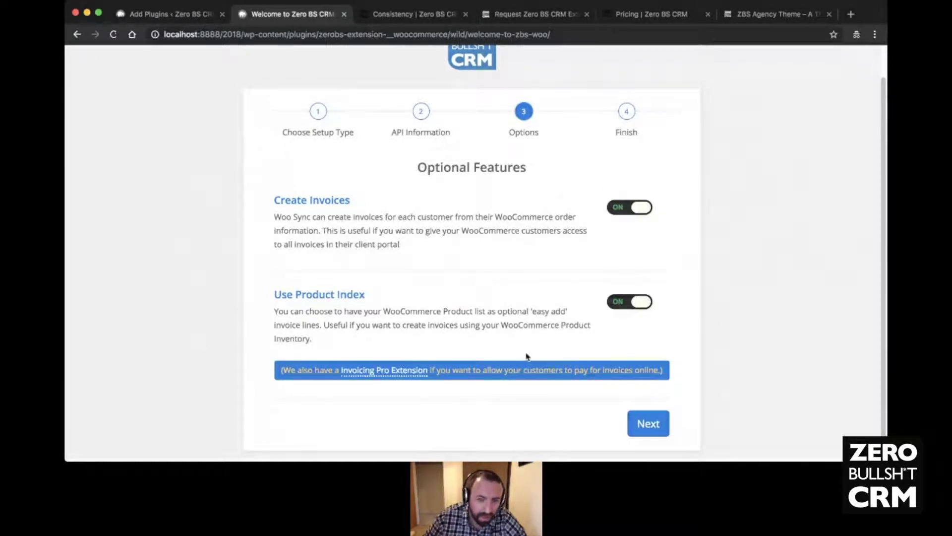
scroll(521, 294, "down", 1)
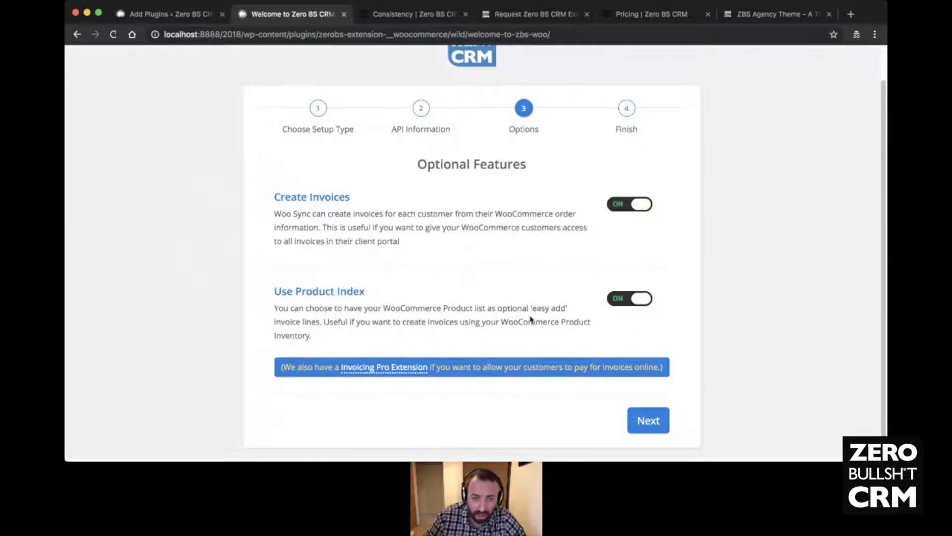
left_click(663, 422)
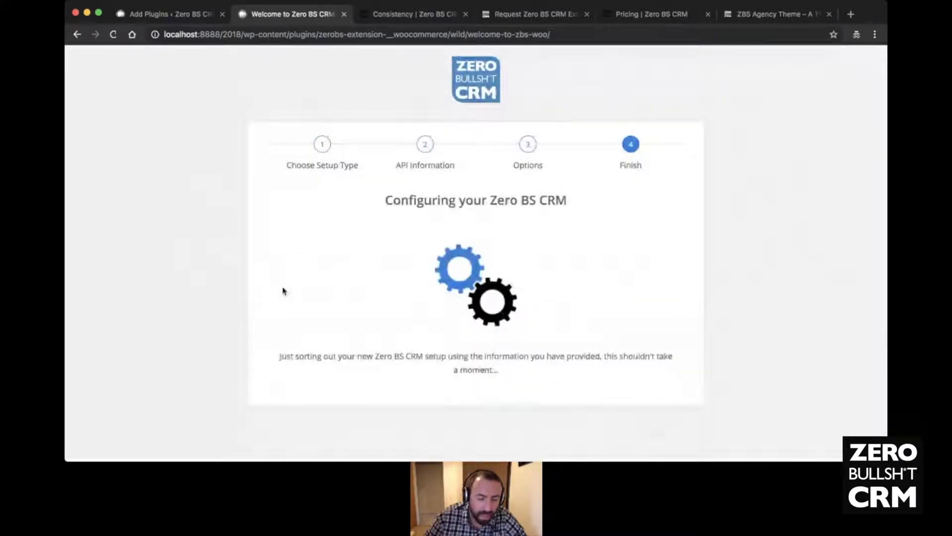
- Glance at the WooCommerce plugin search tab, then choose 'Go to settings!' on the Finished screen
key("ctrl+shift+Tab")
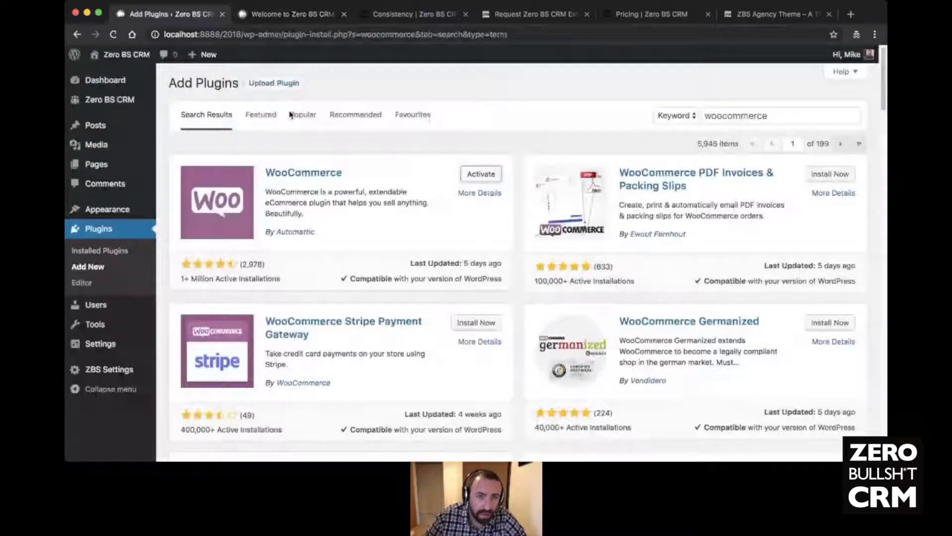
left_click(295, 19)
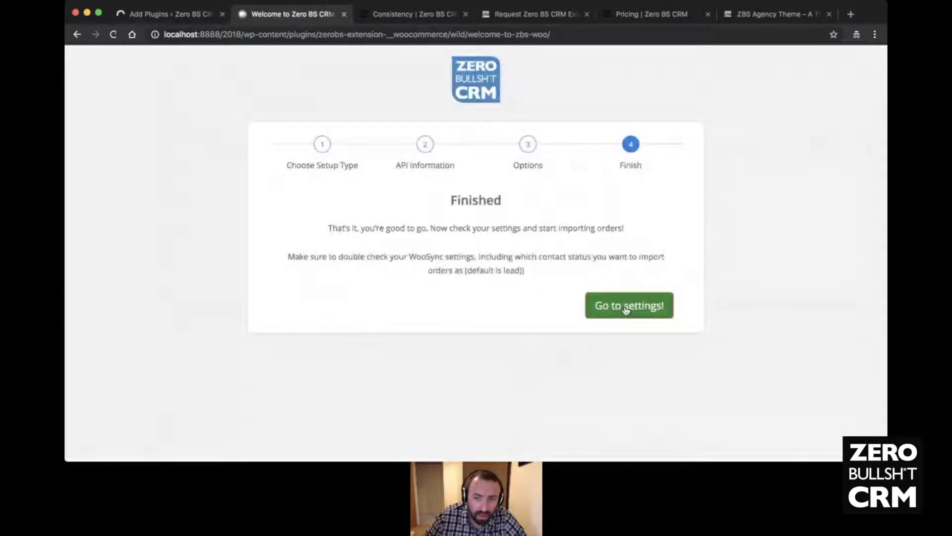
left_click(629, 306)
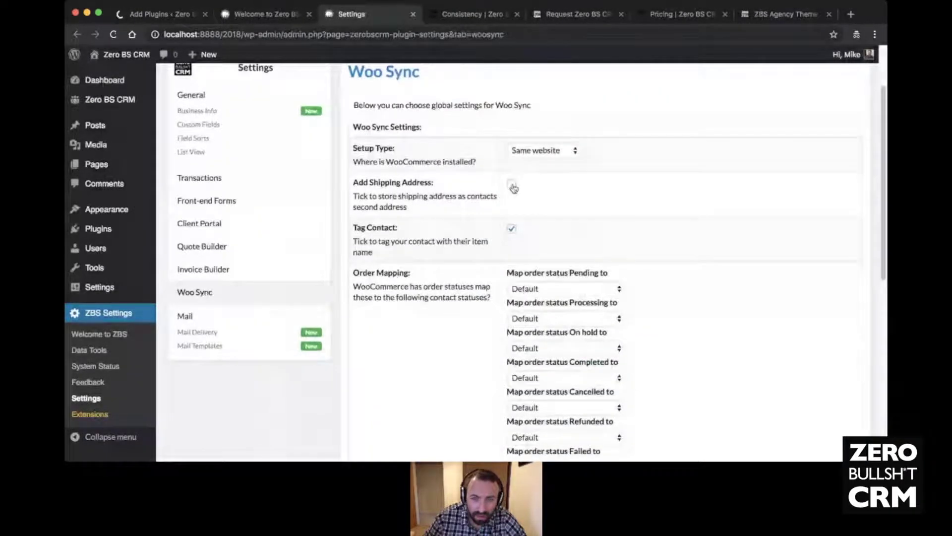
- Map the Pending order status to Lead in Woo Sync, leaving Refunded and the rest at Default
scroll(554, 182, "down", 3)
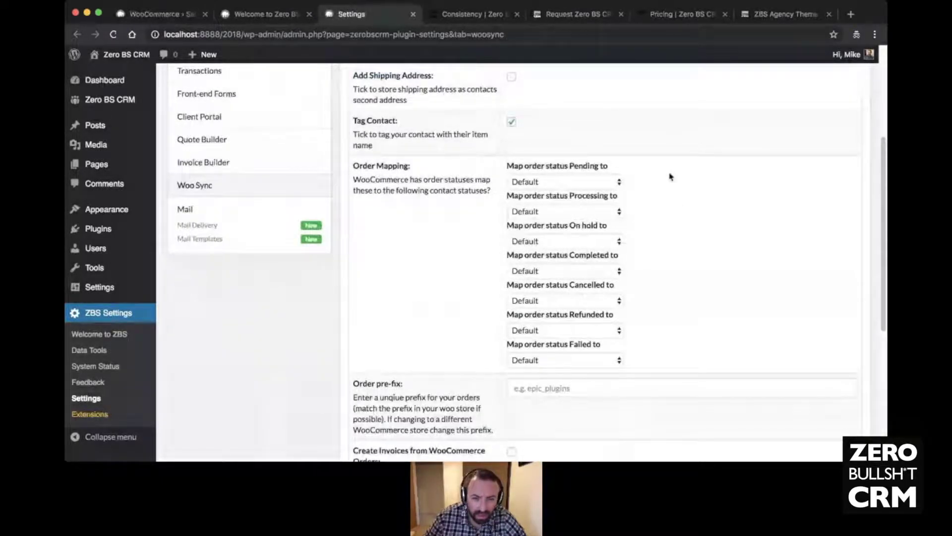
scroll(670, 177, "down", 1)
scroll(669, 177, "down", 3)
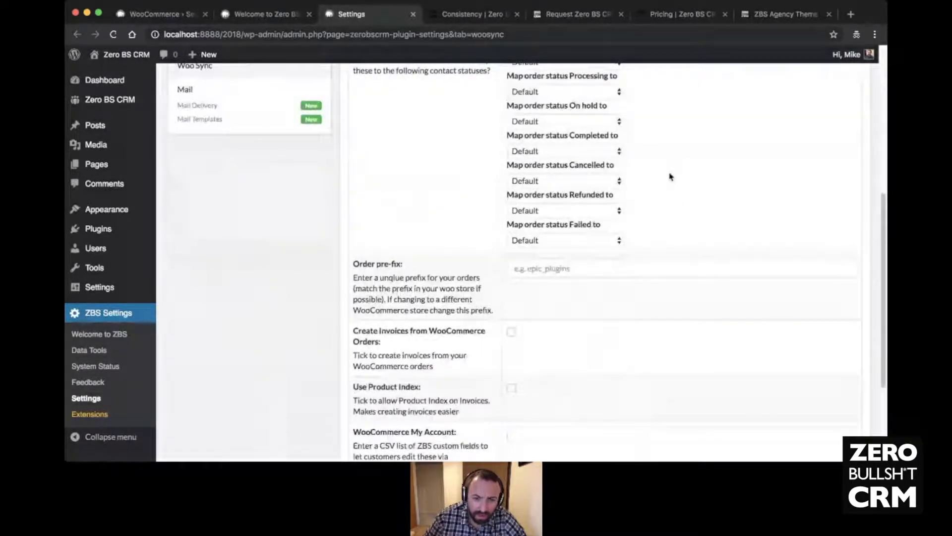
scroll(670, 177, "down", 1)
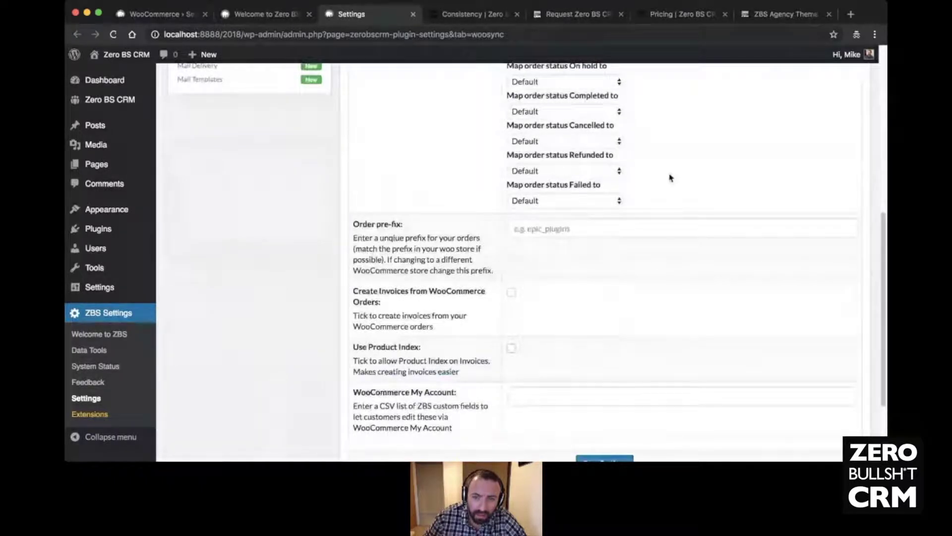
scroll(670, 177, "up", 4)
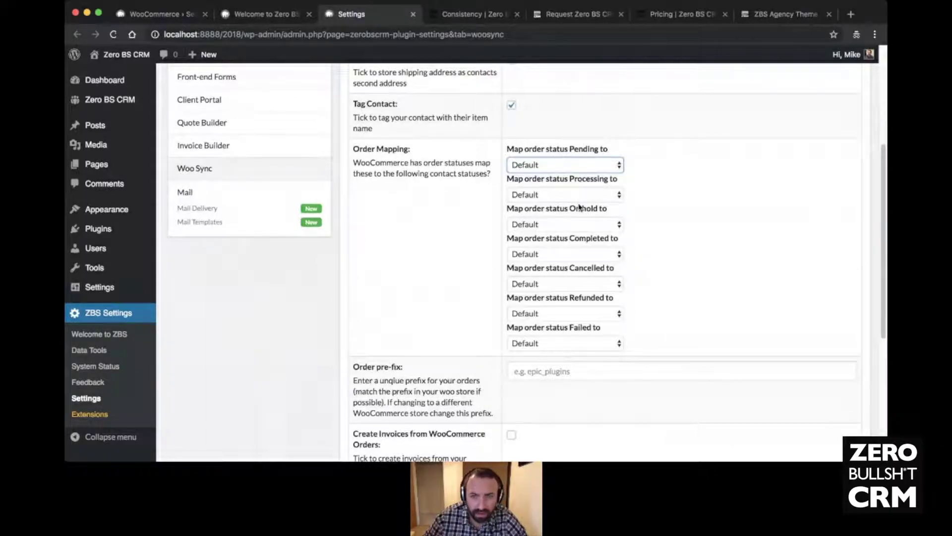
key("l")
left_click(601, 313)
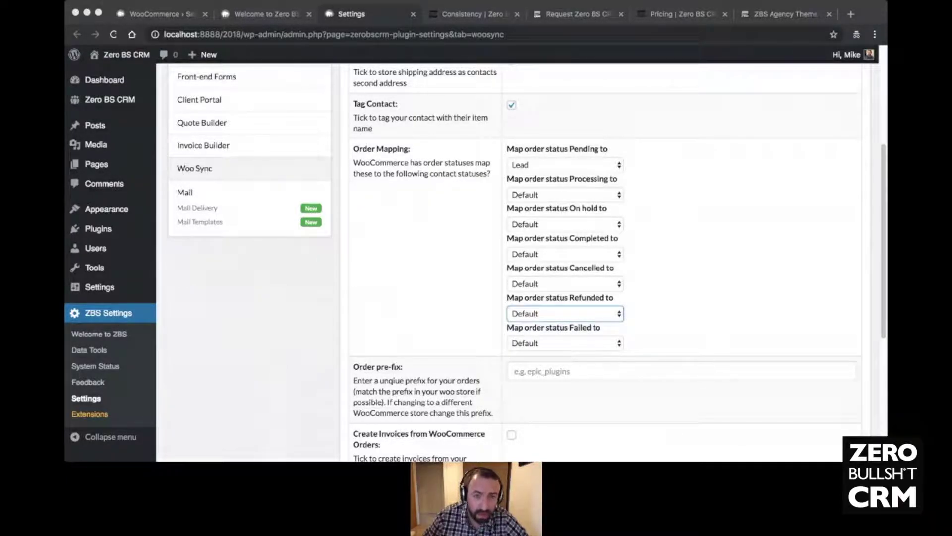
left_click(273, 346)
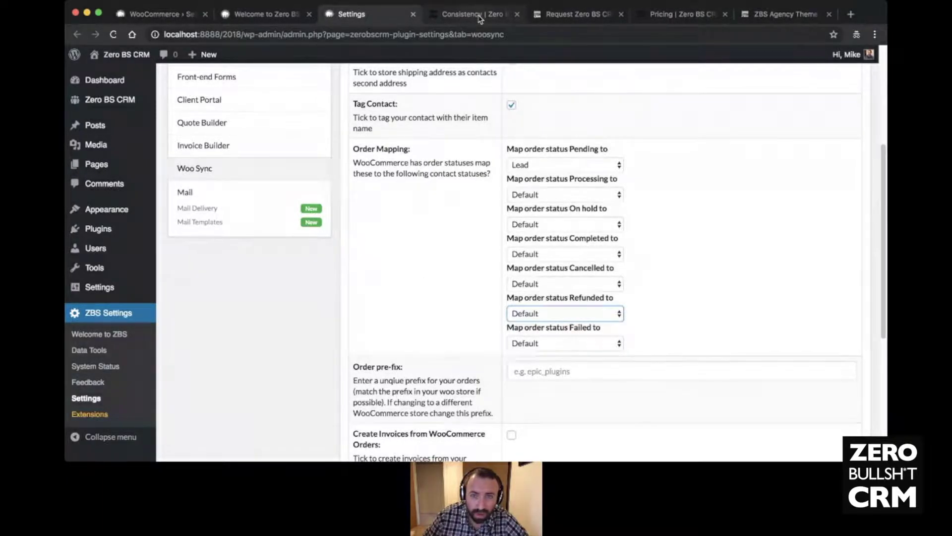
- Load the zerobscrm.com replay-webinar/ page and scroll through it
left_click(610, 20)
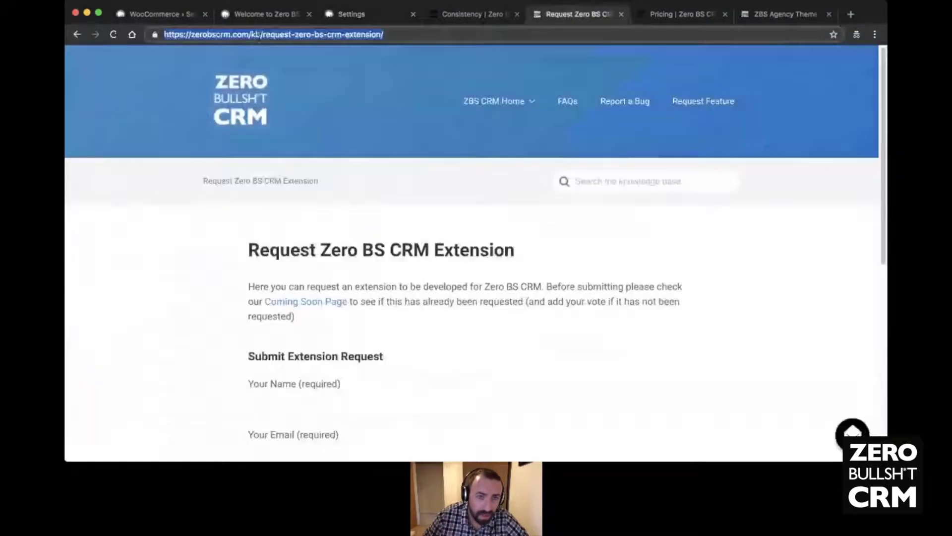
left_click_drag(251, 35, 498, 46)
type("replay-webinar/")
key("Return")
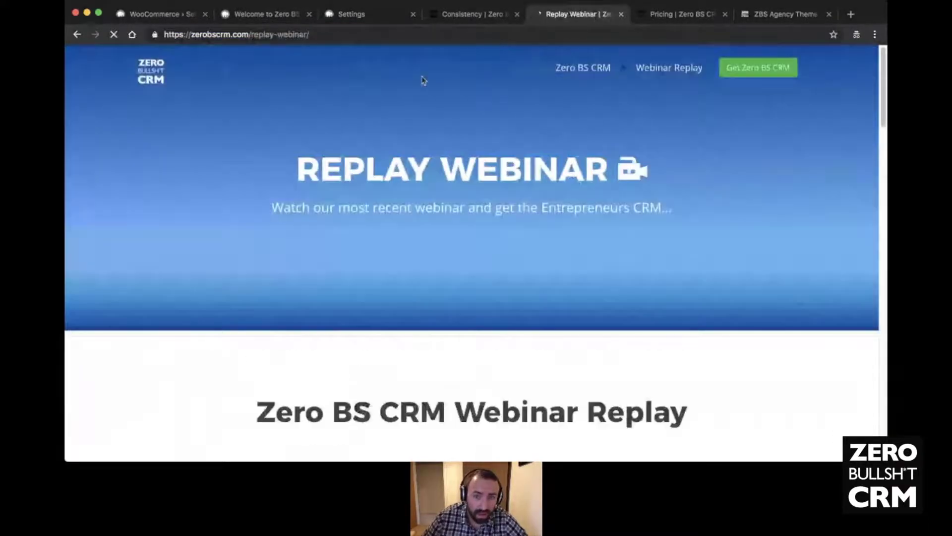
scroll(258, 121, "down", 10)
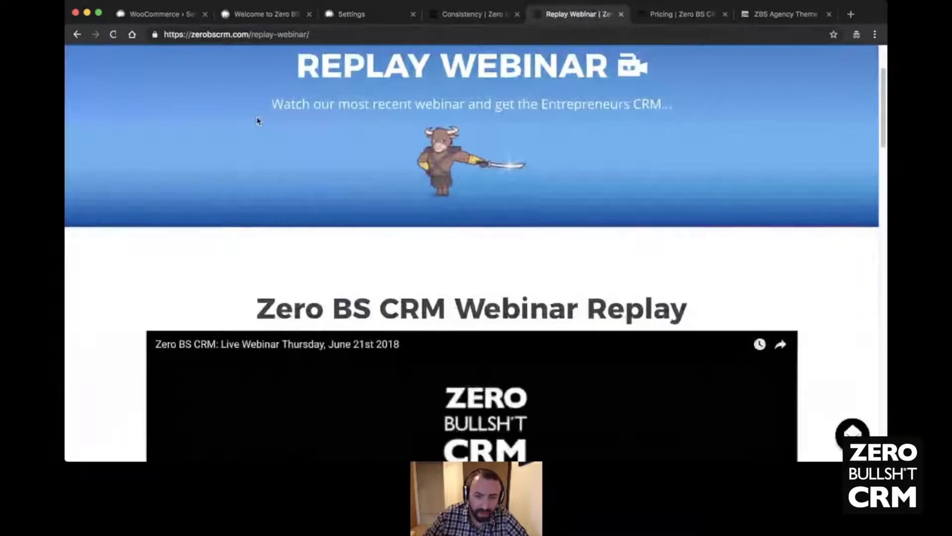
scroll(176, 118, "down", 6)
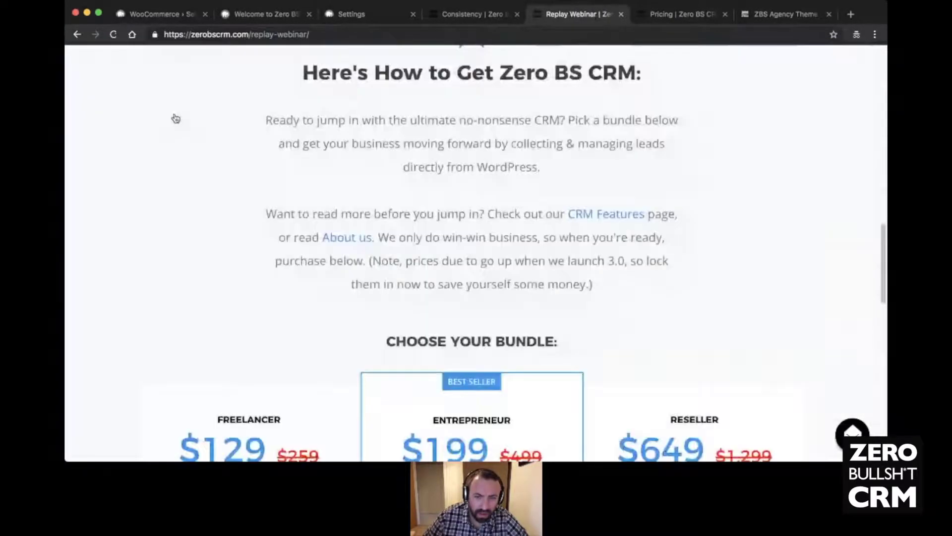
scroll(176, 118, "up", 16)
left_click(317, 35)
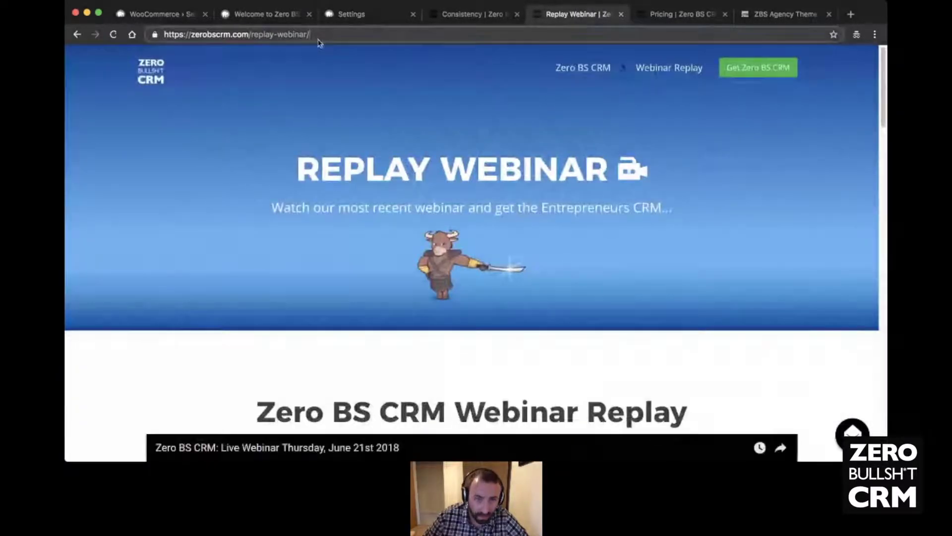
left_click(251, 446)
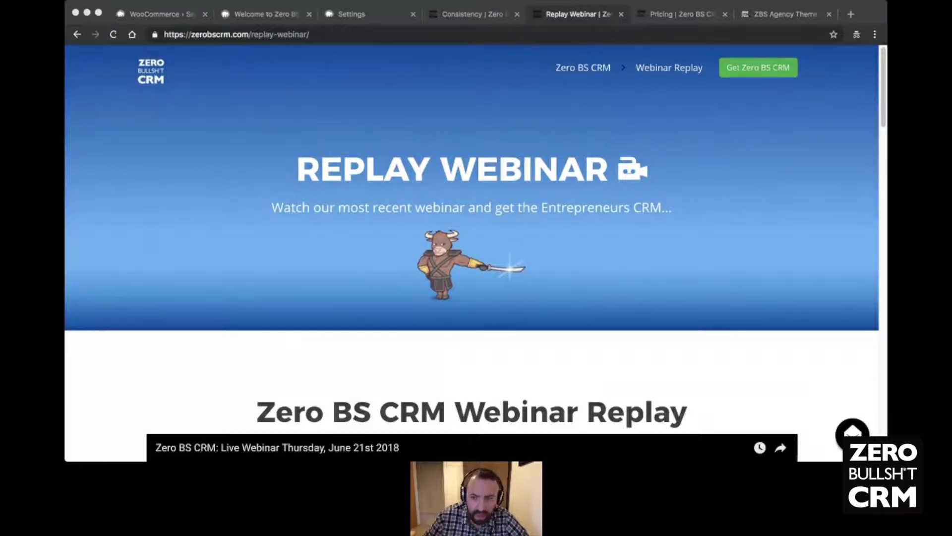
- Switch to the WooCommerce store setup wizard tab, set to United Kingdom and Pound sterling
key("super+Tab")
scroll(334, 219, "down", 10)
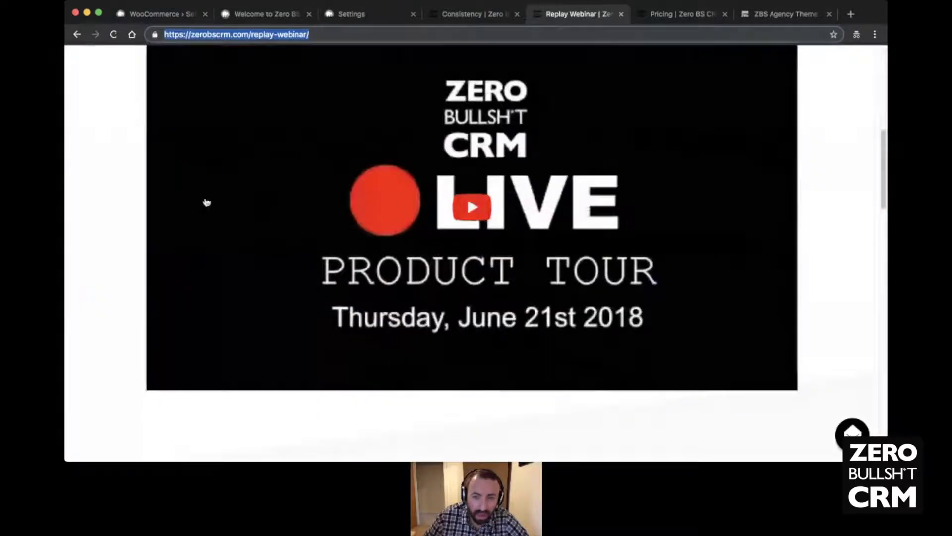
scroll(207, 202, "down", 5)
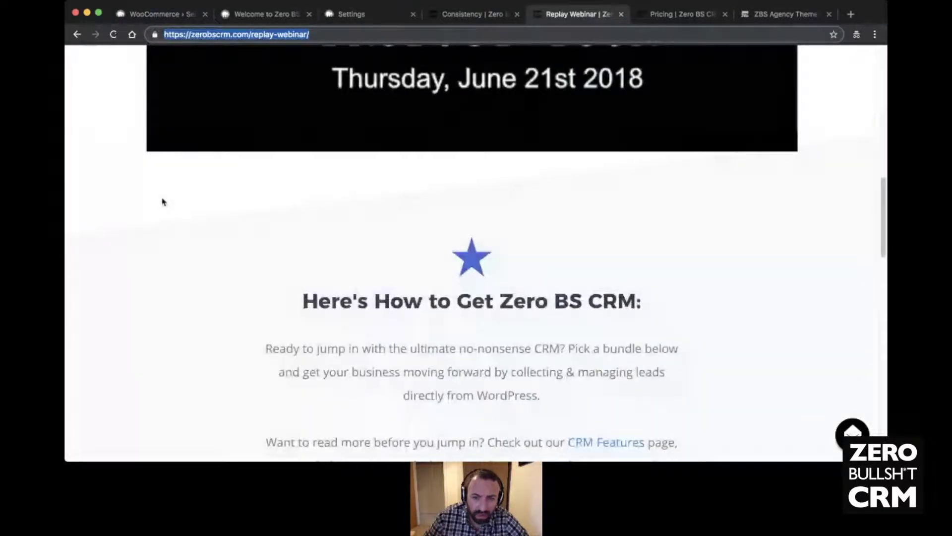
scroll(198, 200, "up", 15)
scroll(240, 198, "down", 7)
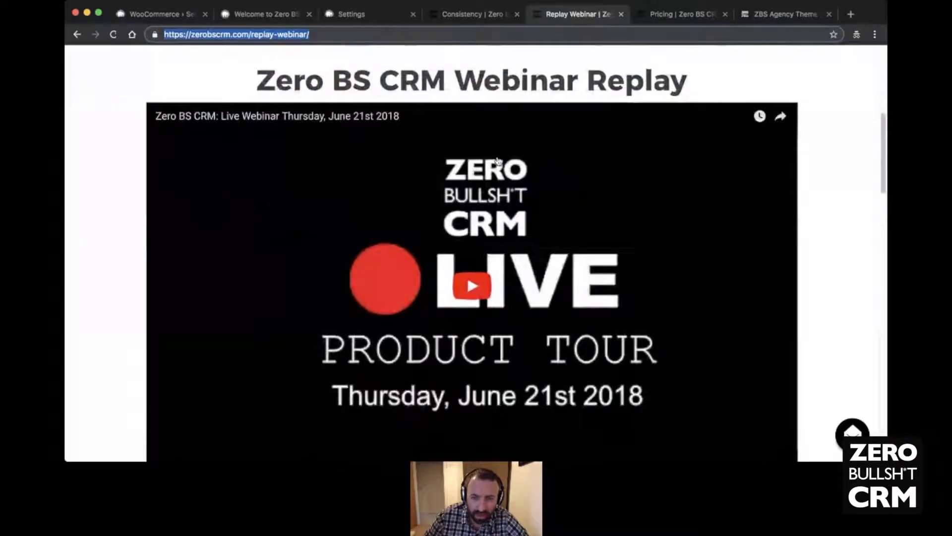
scroll(565, 237, "down", 2)
scroll(565, 238, "up", 2)
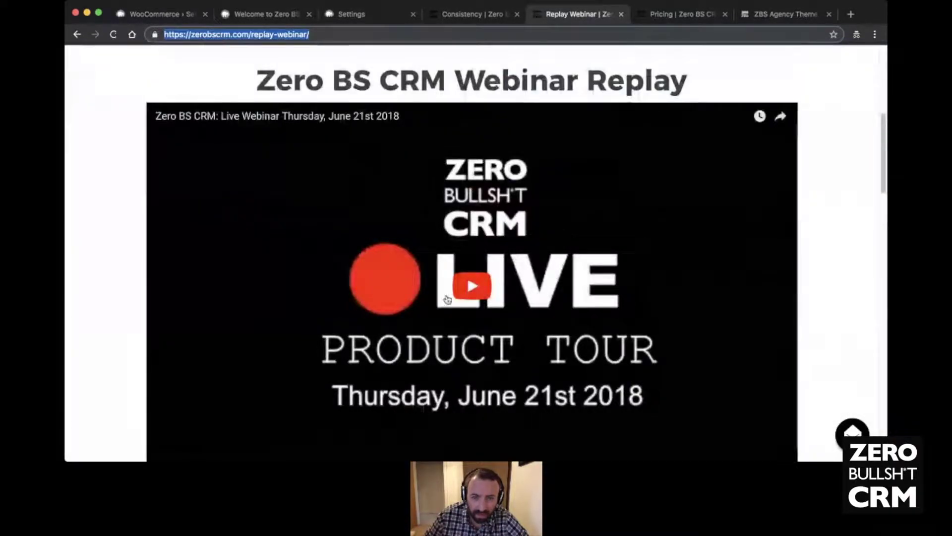
scroll(859, 283, "down", 1)
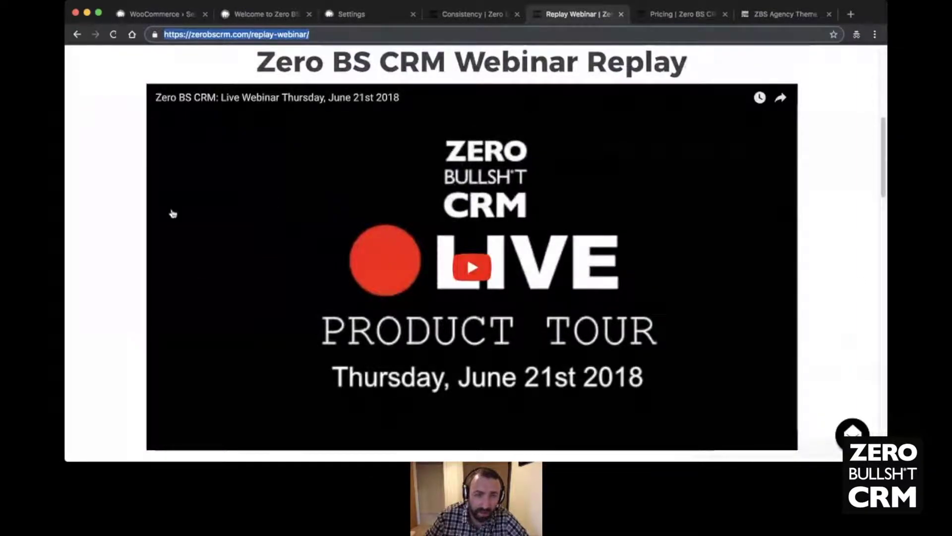
left_click(179, 19)
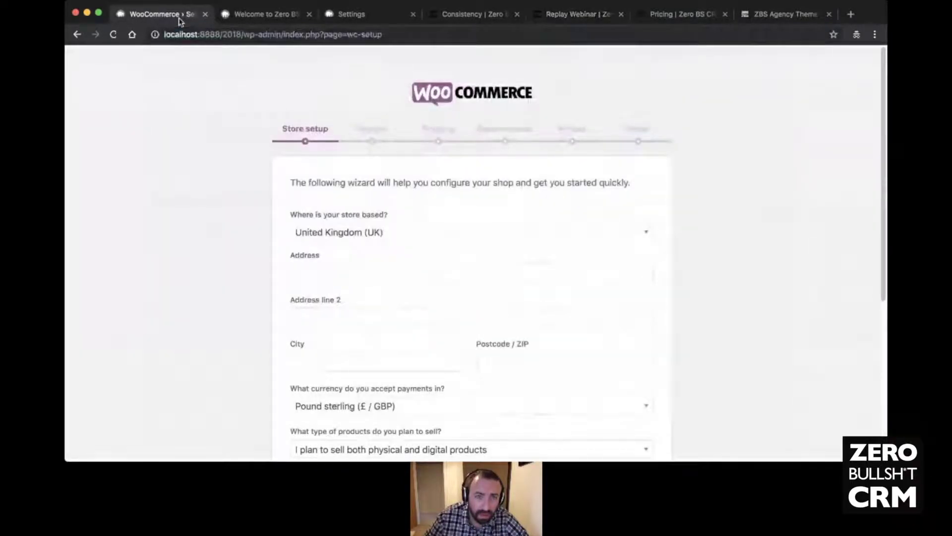
- Tick 'Create Invoices from WooCommerce Orders' and 'Use Product Index' on the Woo Sync settings tab
left_click(251, 16)
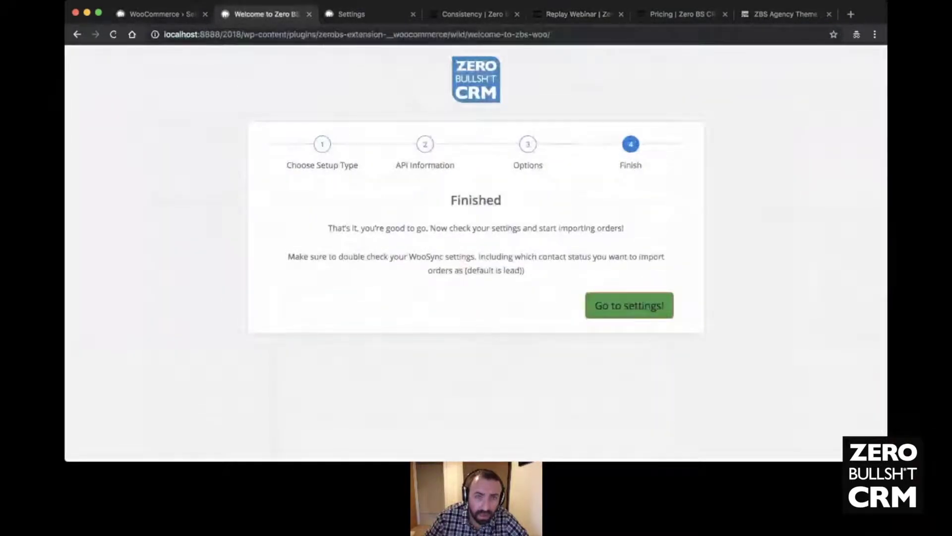
left_click(366, 16)
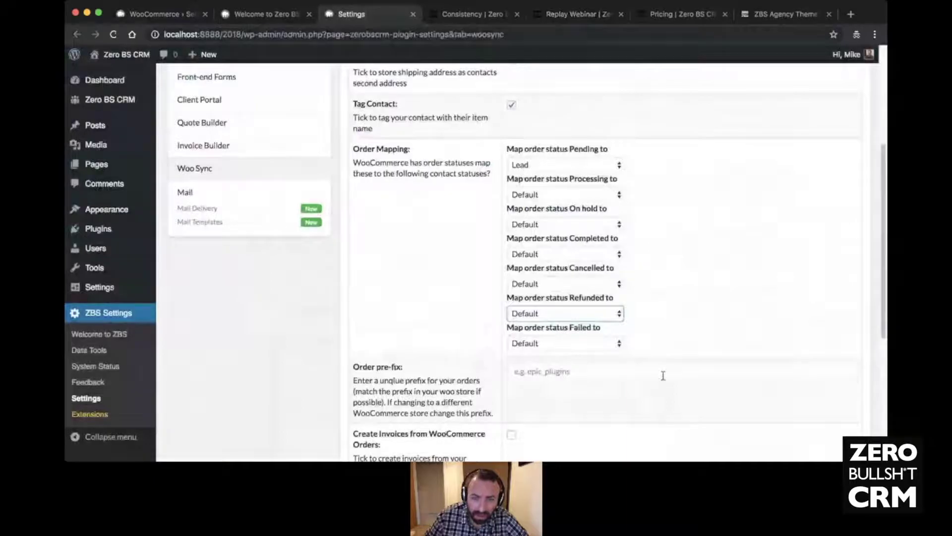
scroll(437, 247, "down", 2)
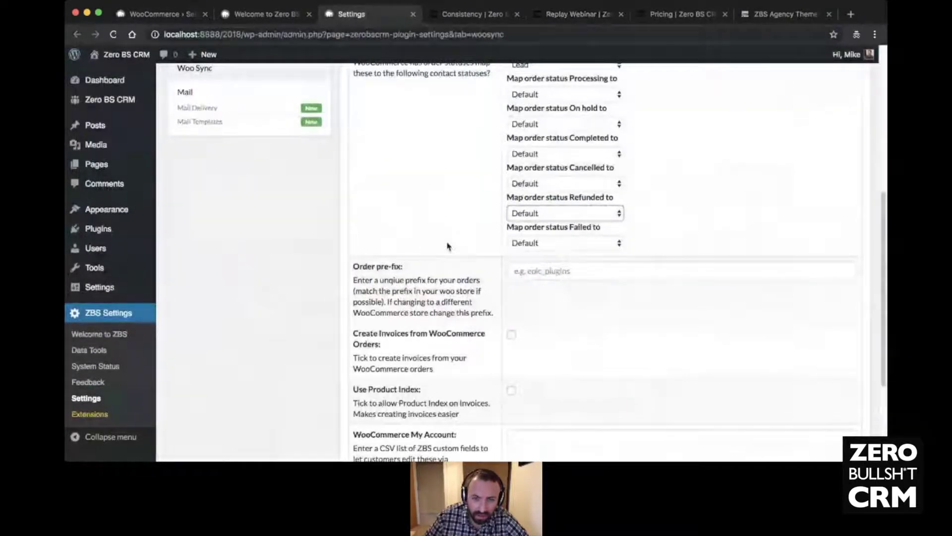
scroll(448, 247, "down", 2)
left_click(512, 248)
left_click(512, 306)
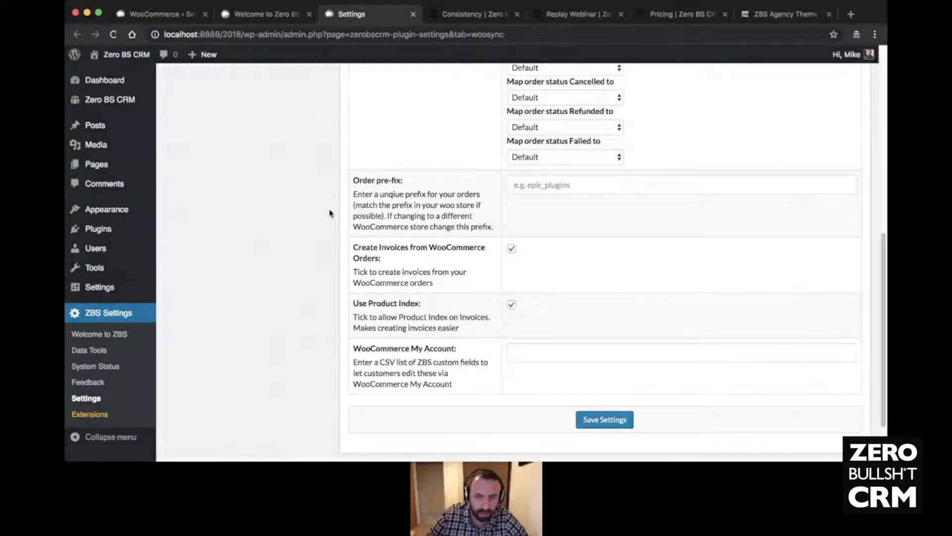
scroll(329, 211, "up", 8)
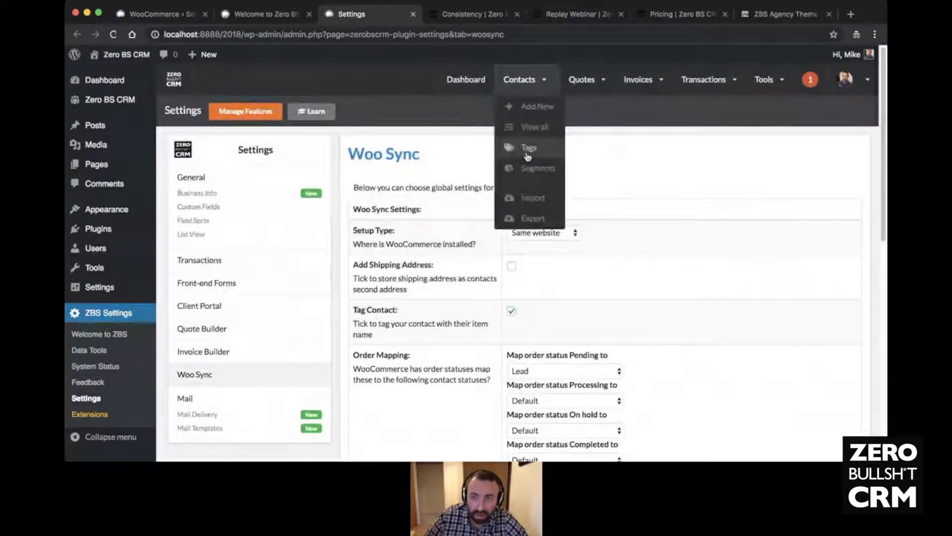
- Open the CRM settings and add a new custom field for contacts
mouse_move(845, 86)
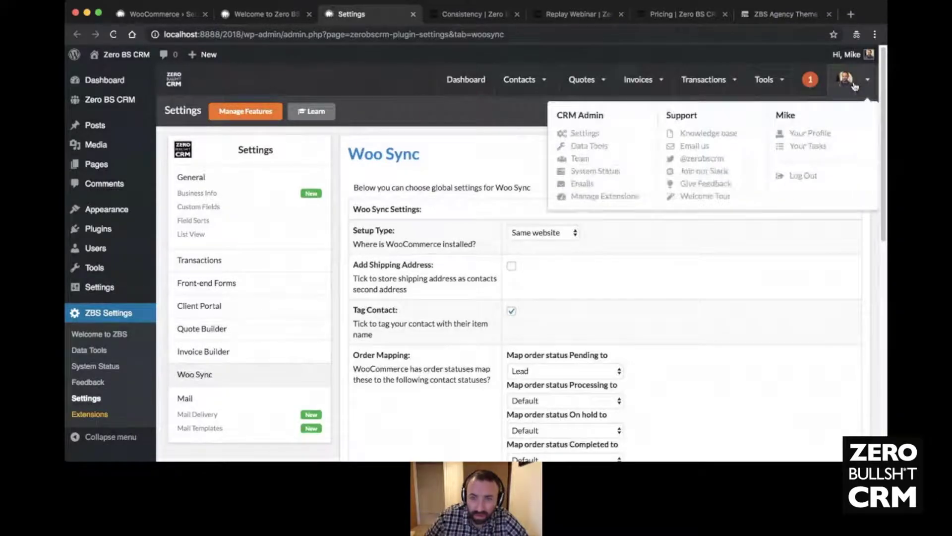
left_click(576, 135)
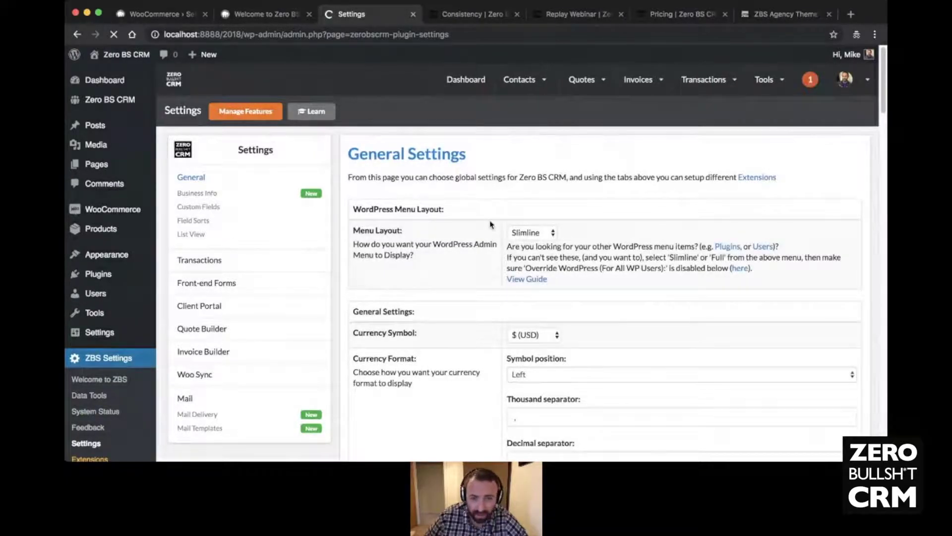
scroll(507, 219, "down", 2)
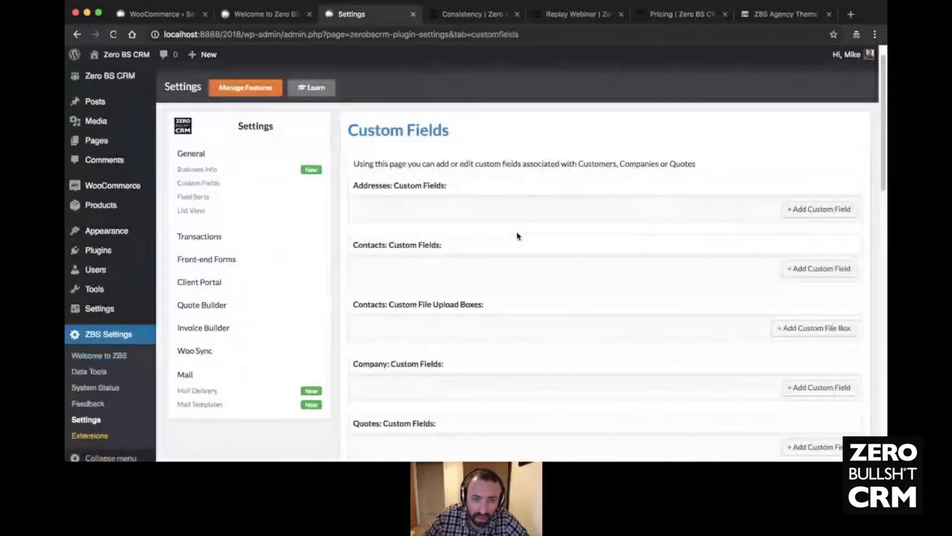
left_click(823, 250)
- Name the new contact field 'Food Preference' and save the custom fields
left_click(411, 252)
type("diert")
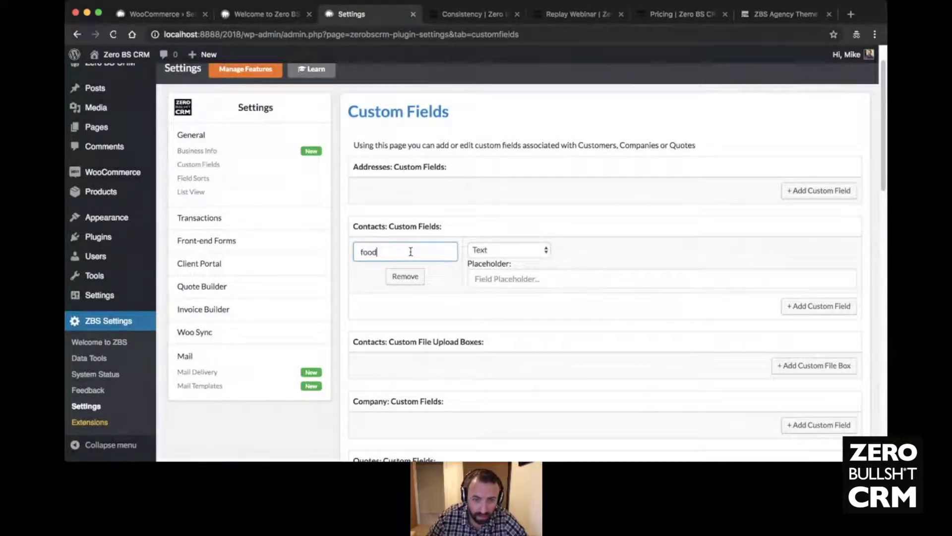
key("BackSpace")
key("BackSpace")
key("BackSpace")
type("Food PReference")
left_click(664, 313)
scroll(615, 298, "down", 1)
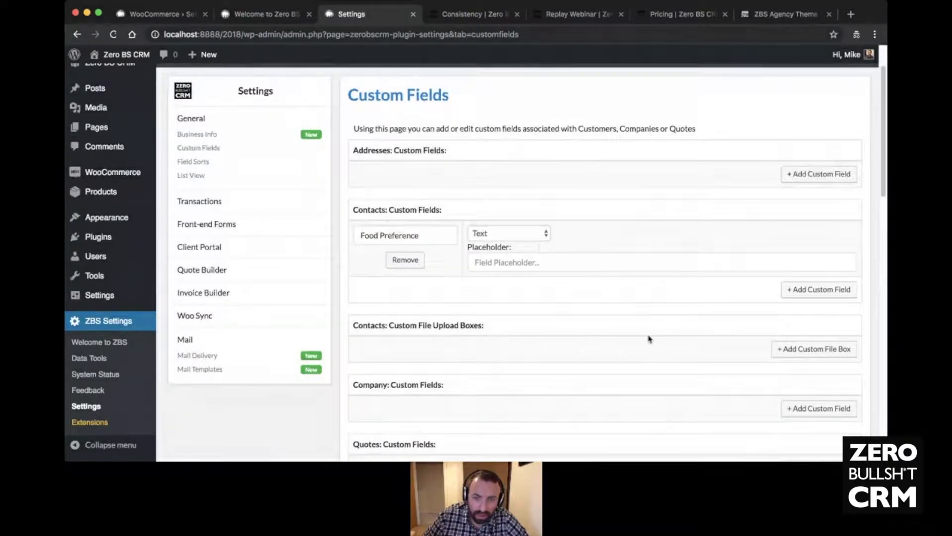
scroll(648, 335, "down", 20)
left_click(632, 352)
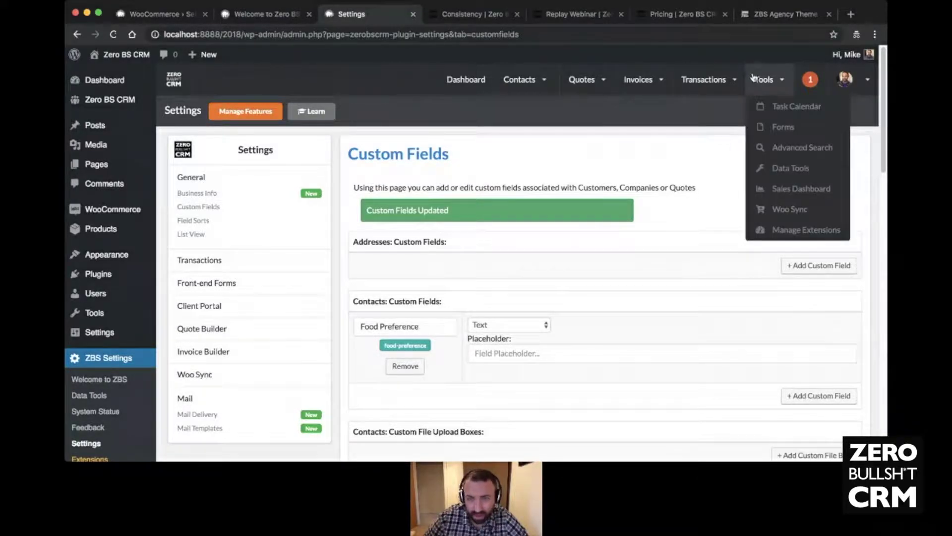
left_click_drag(418, 344, 390, 343)
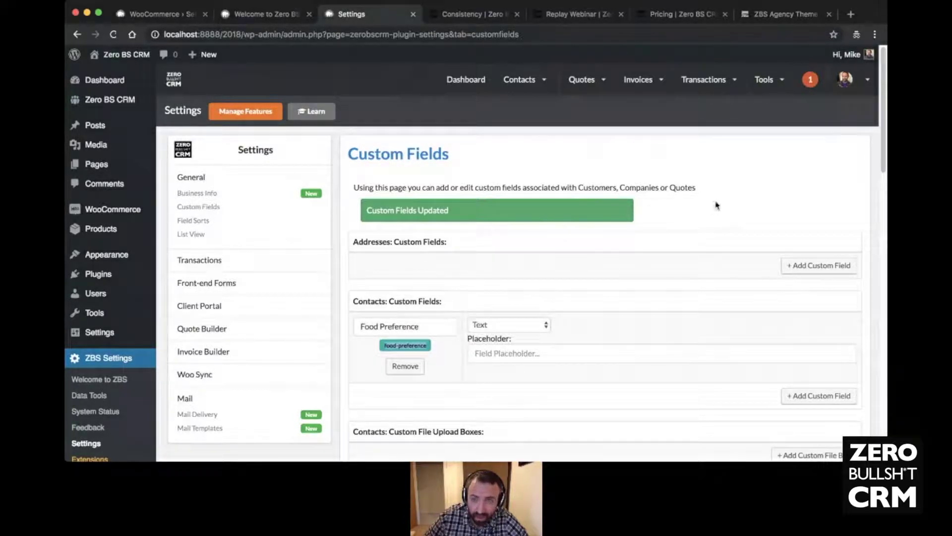
mouse_move(766, 92)
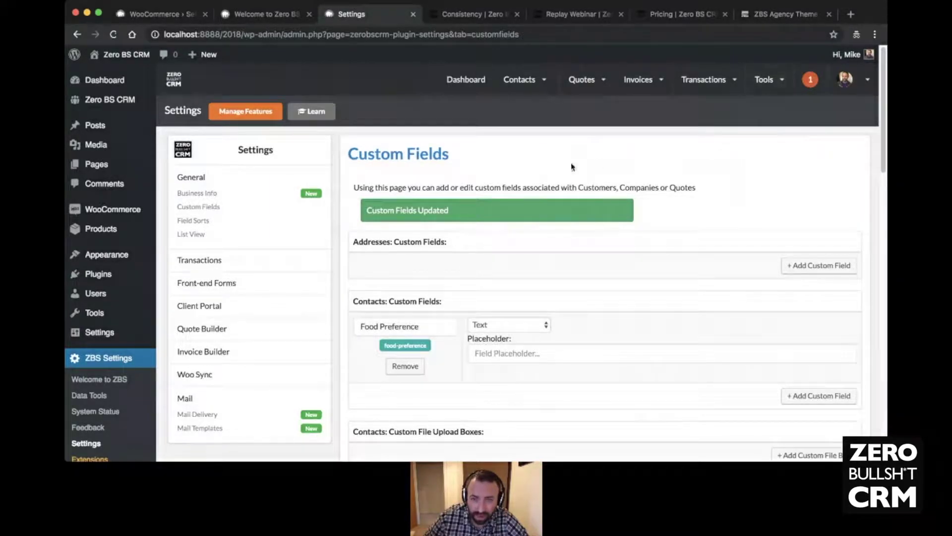
left_click(481, 352)
key("Down")
key("Down")
left_click(713, 236)
left_click(487, 354)
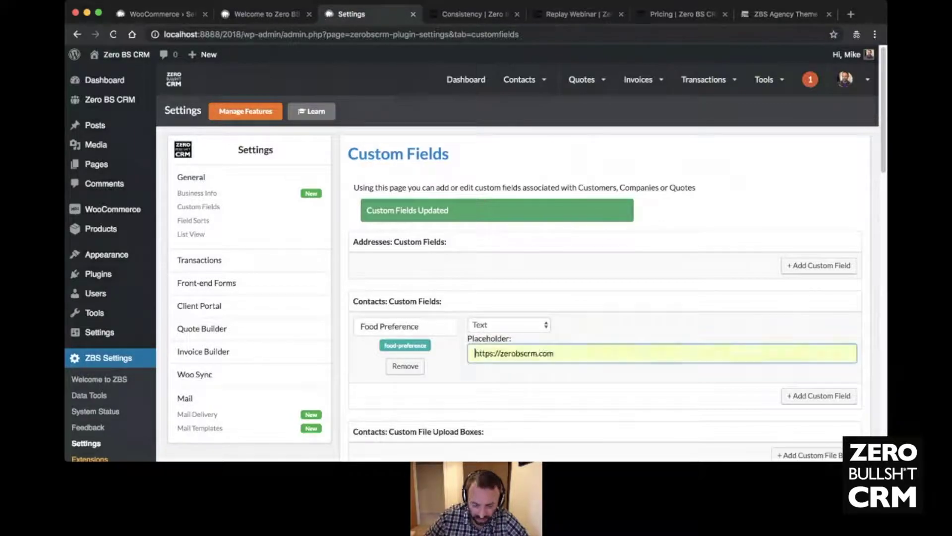
type("vegan")
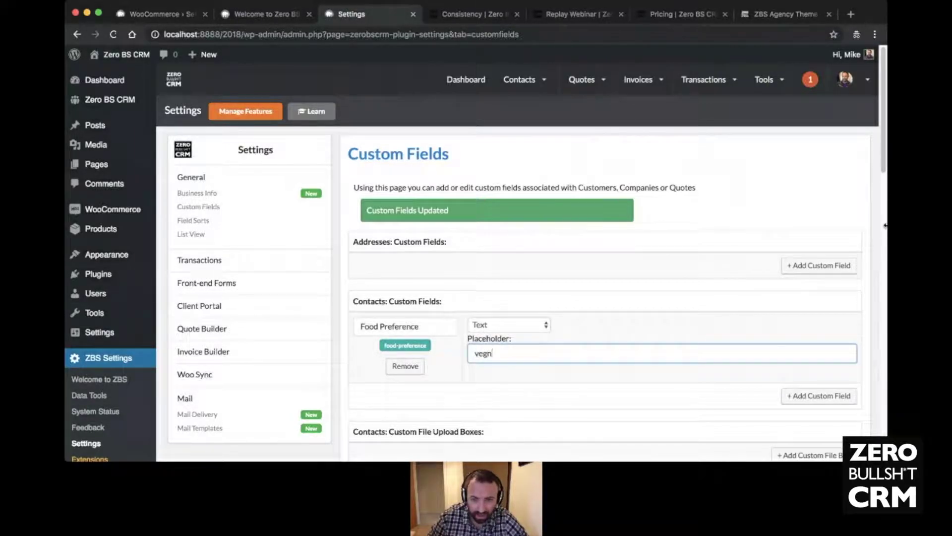
double_click(507, 355)
key("BackSpace")
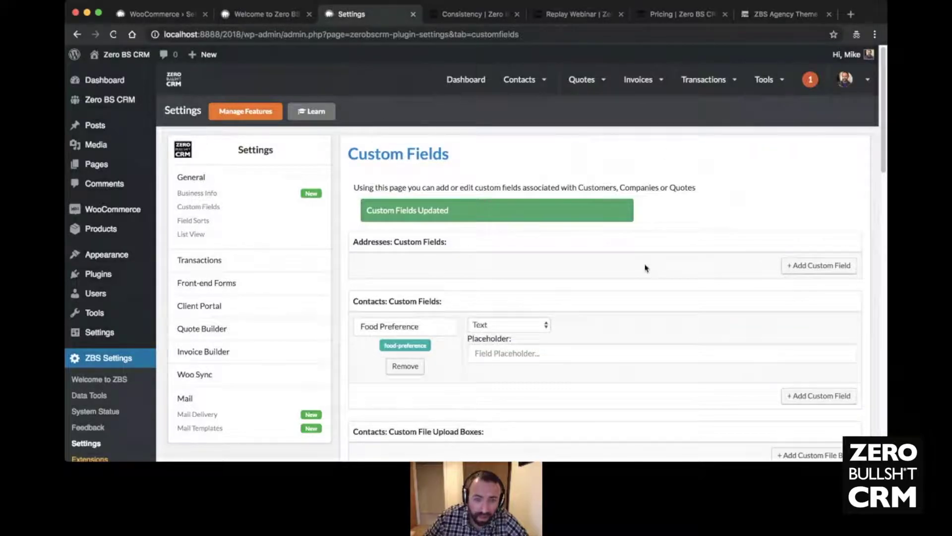
scroll(538, 275, "down", 5)
scroll(472, 186, "up", 3)
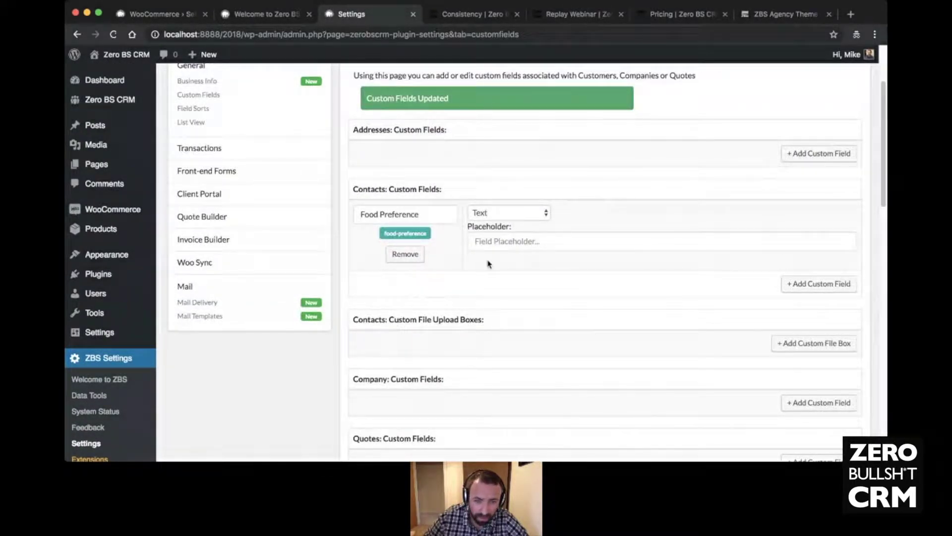
- Review the Contact Status, Transaction Status and status quick-filter settings
scroll(489, 264, "down", 8)
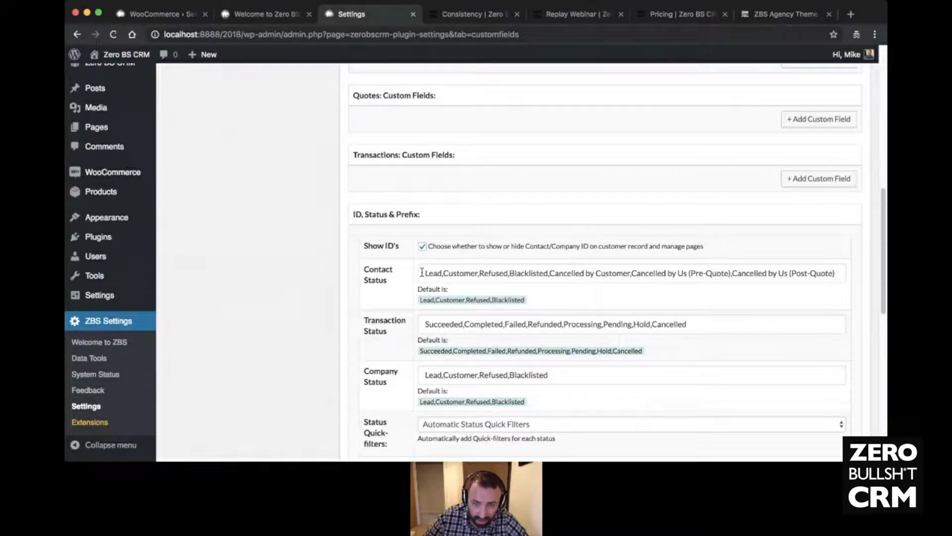
left_click_drag(422, 273, 822, 278)
left_click(786, 297)
scroll(621, 265, "down", 2)
left_click(728, 232)
left_click(710, 260)
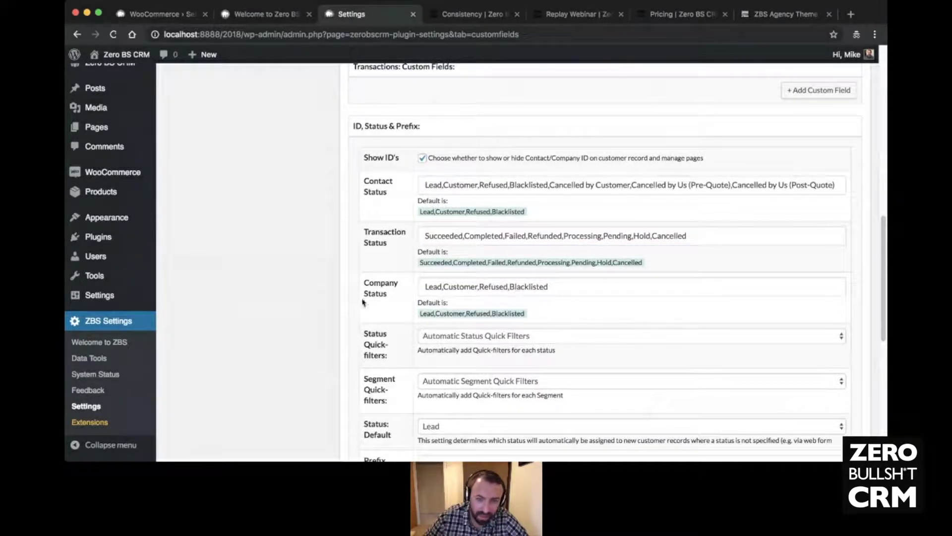
scroll(362, 290, "down", 2)
left_click(503, 263)
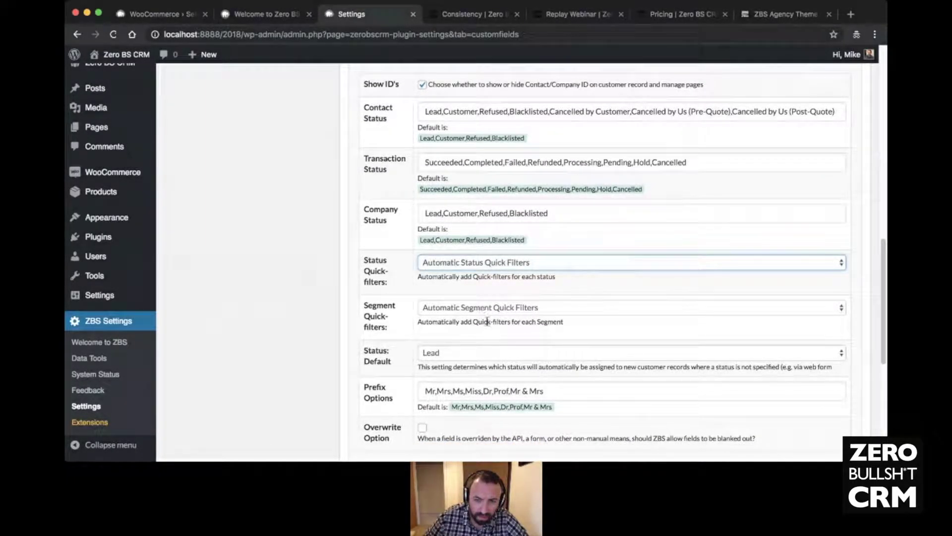
scroll(342, 231, "down", 5)
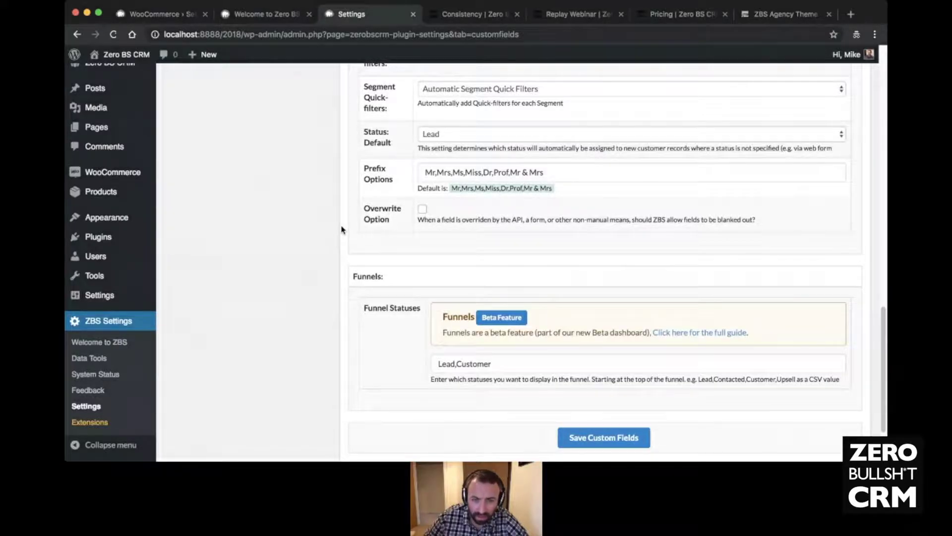
scroll(341, 230, "up", 20)
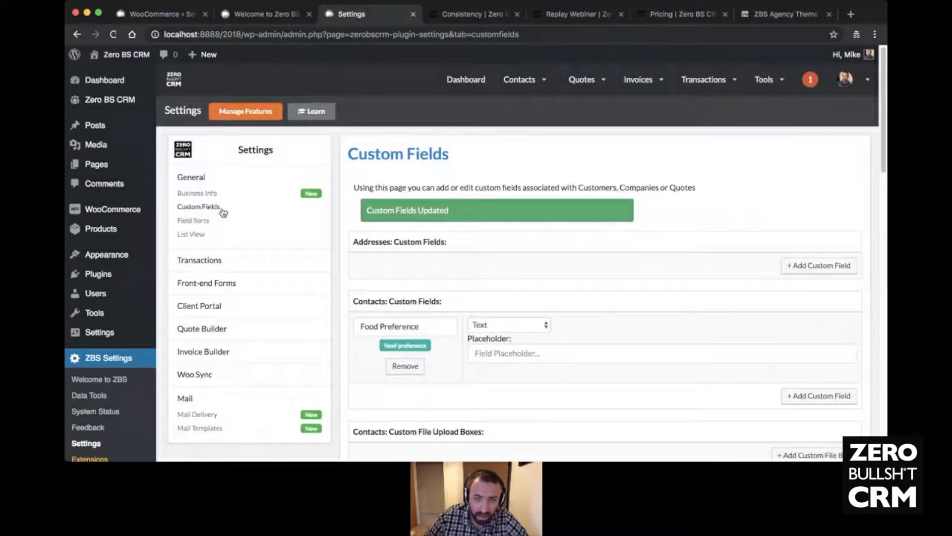
scroll(596, 276, "down", 5)
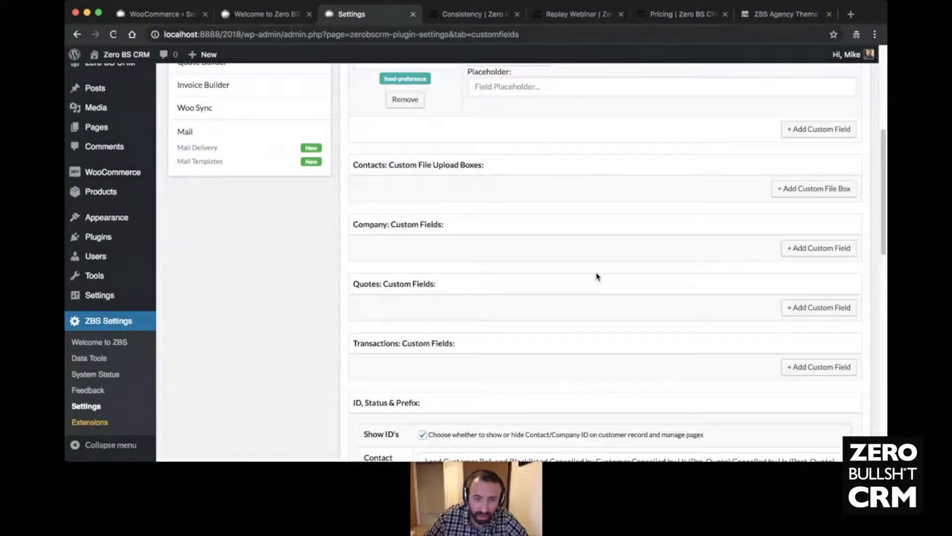
scroll(597, 276, "up", 5)
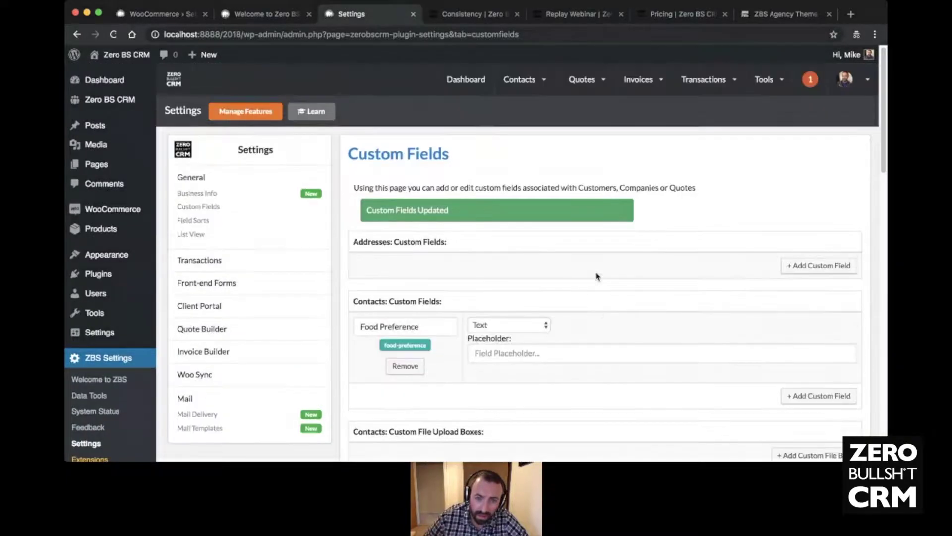
- Add a Neighbourhood address custom field with a blank placeholder and save the custom fields
left_click(806, 266)
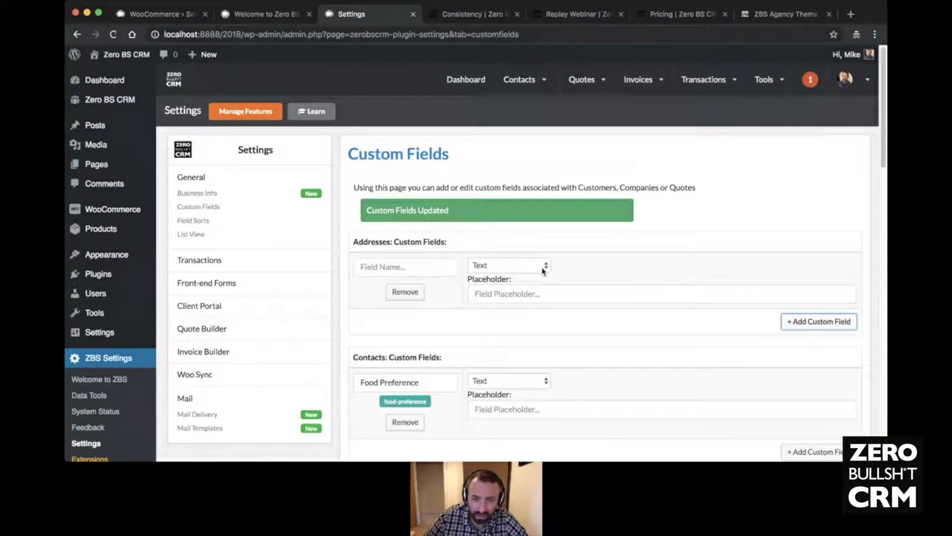
left_click(400, 260)
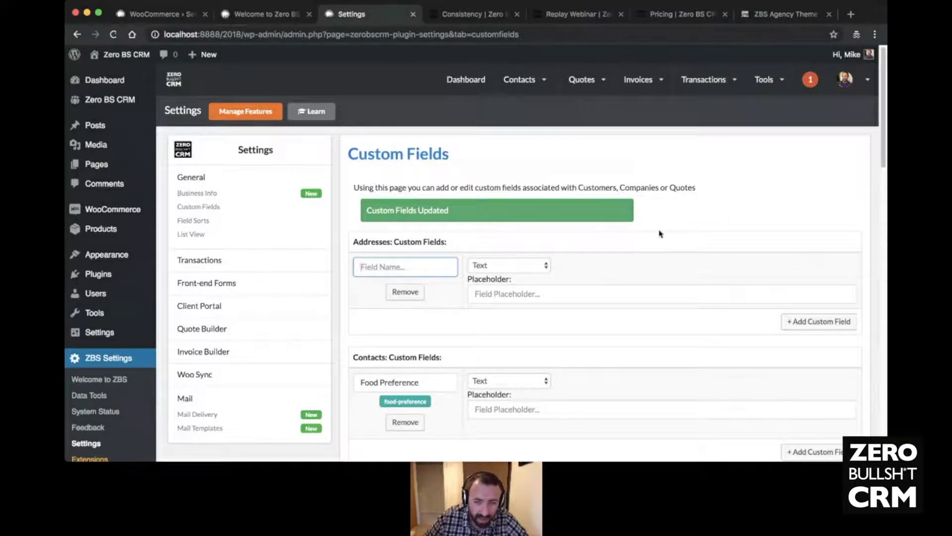
left_click(389, 266)
key("Down")
key("Return")
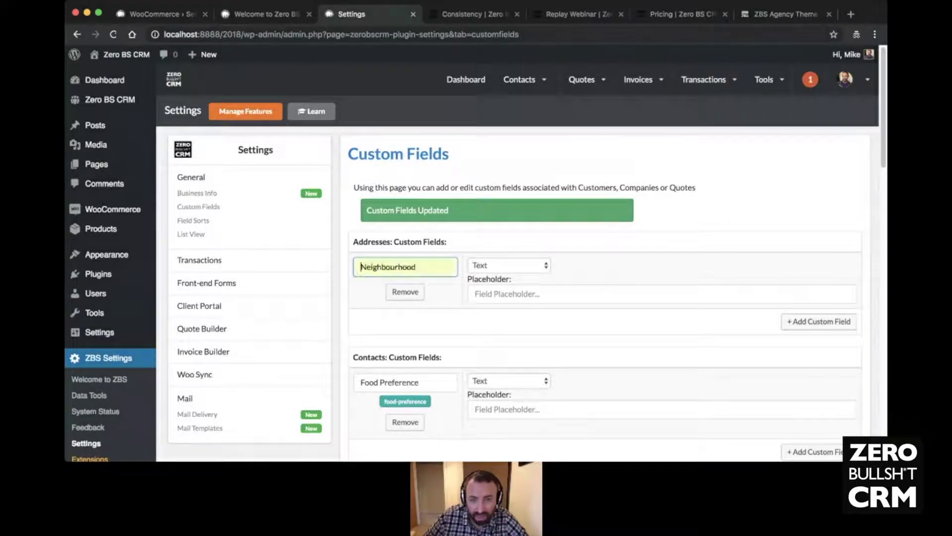
left_click(538, 297)
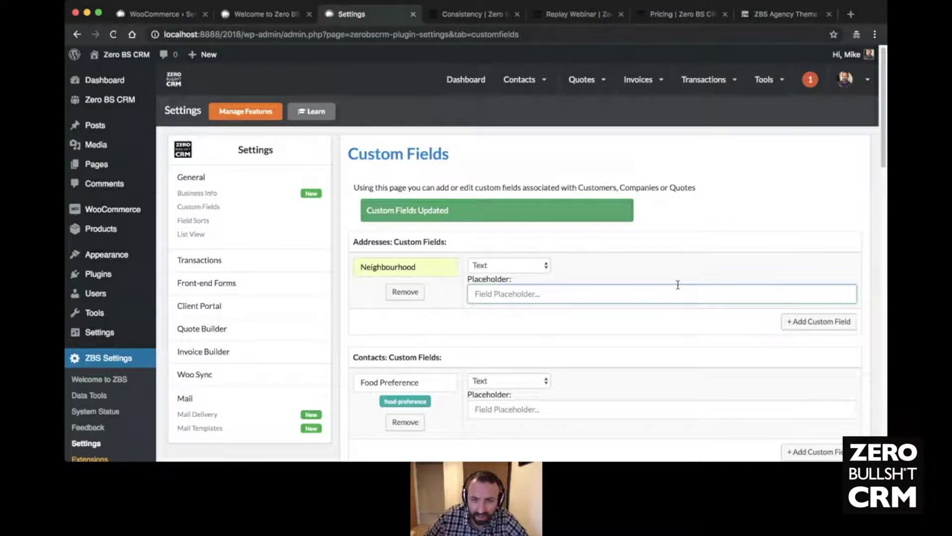
left_click(700, 232)
scroll(595, 281, "down", 20)
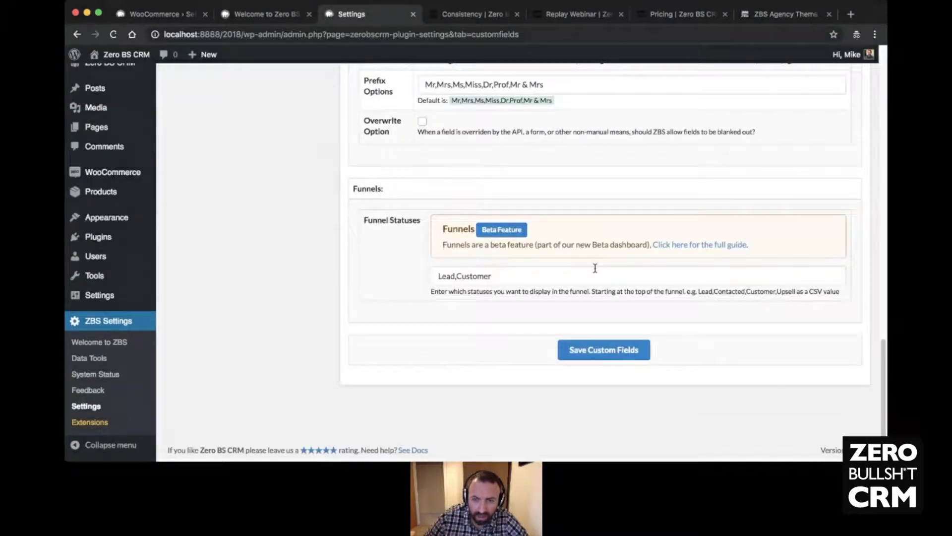
left_click(590, 350)
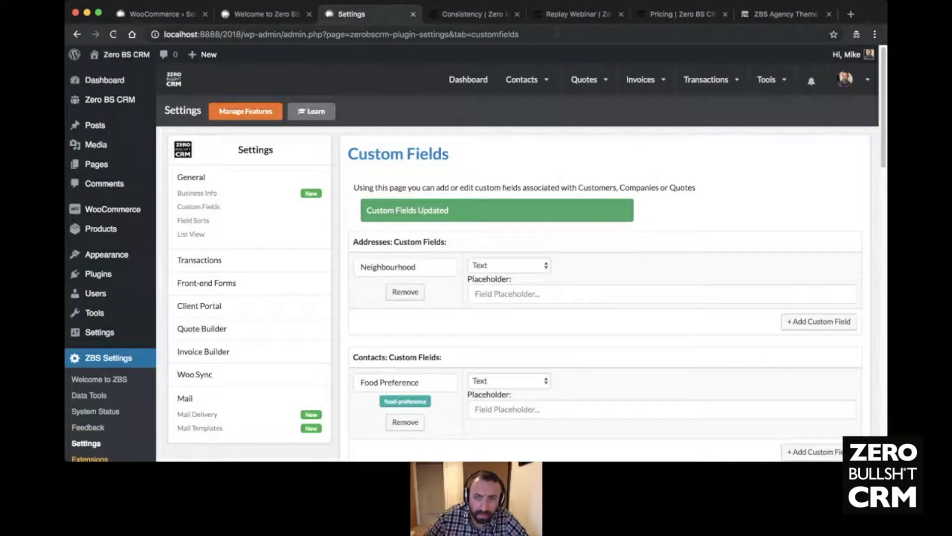
- Open the demo contact from the all-contacts list in edit mode
mouse_move(528, 91)
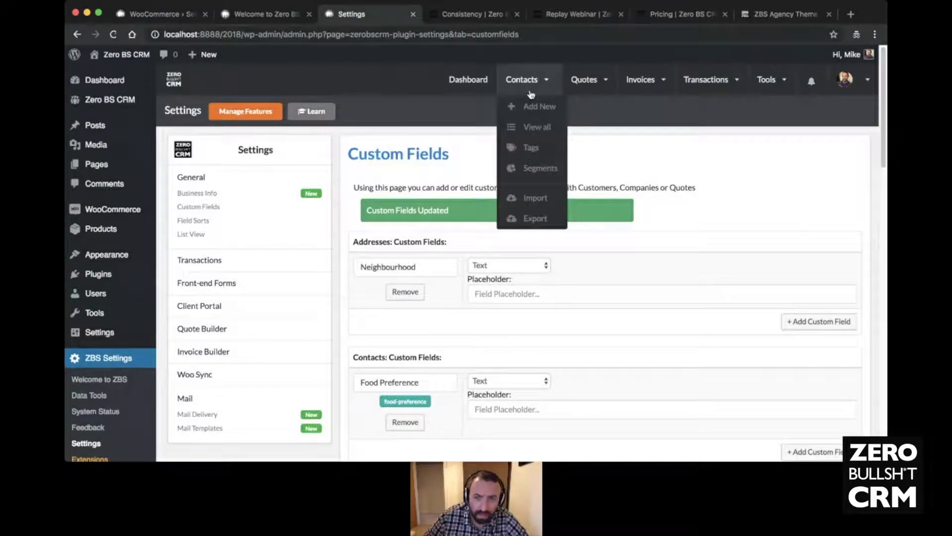
left_click(526, 124)
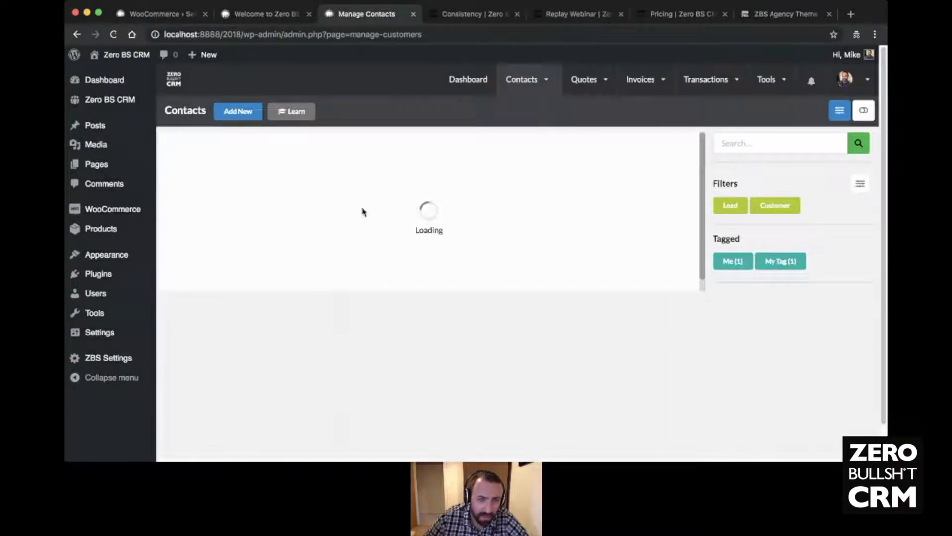
left_click(295, 180)
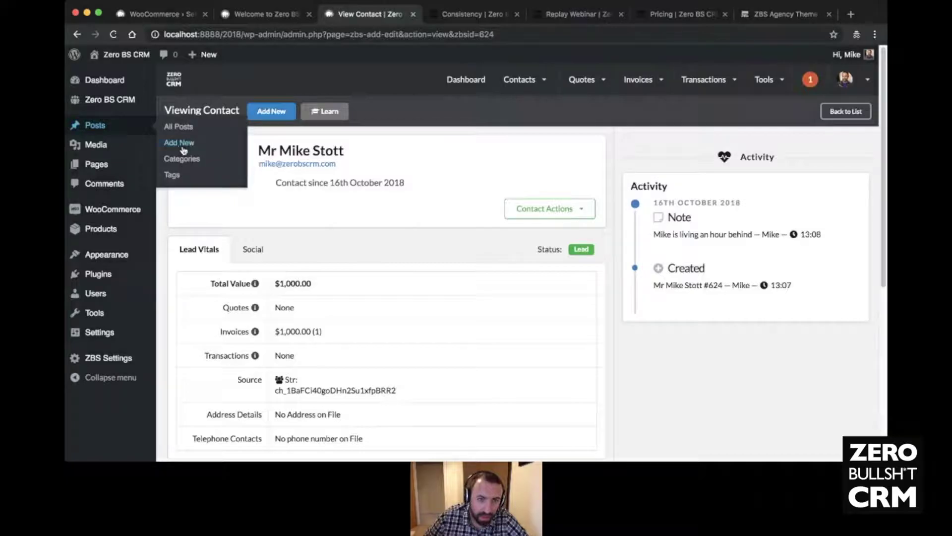
left_click(208, 156)
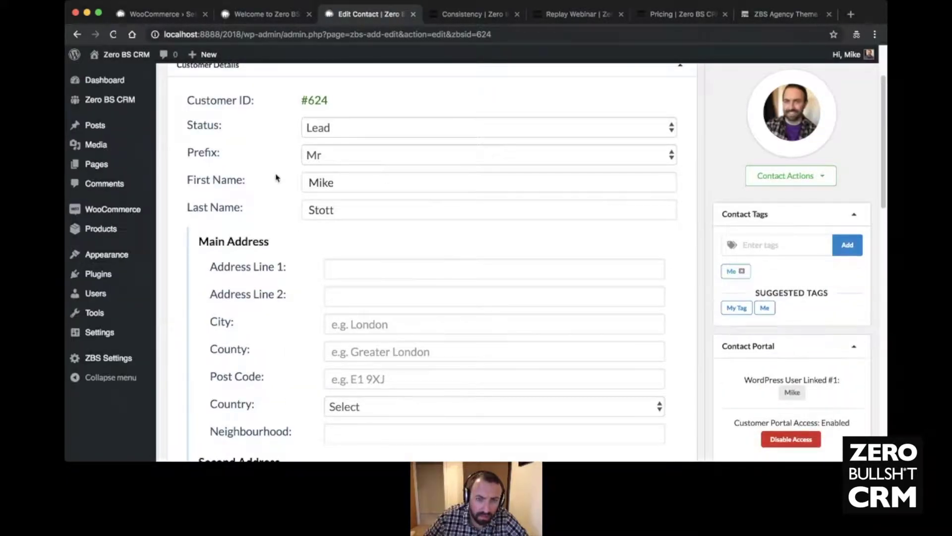
- Check the Food Preference field and the Neighbourhood box in the address blocks
scroll(276, 173, "down", 10)
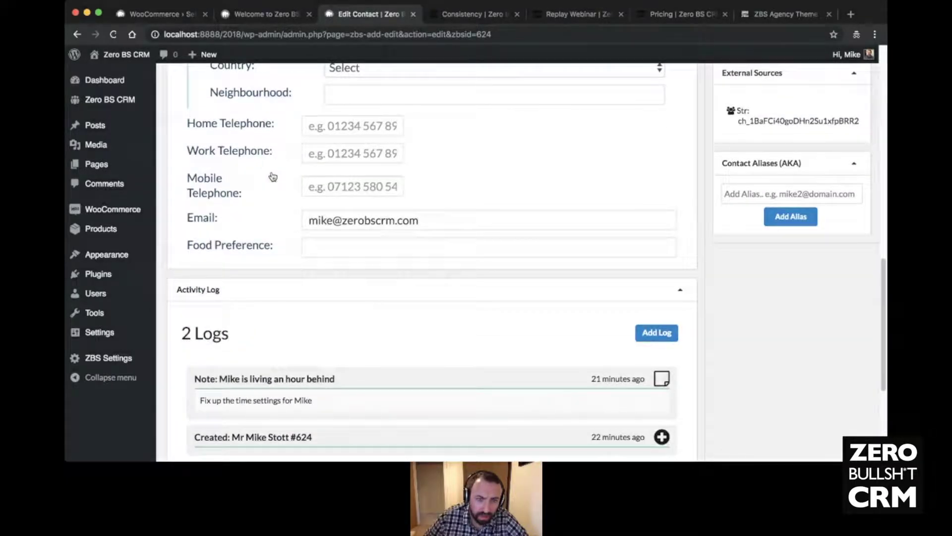
scroll(297, 216, "up", 1)
left_click(335, 254)
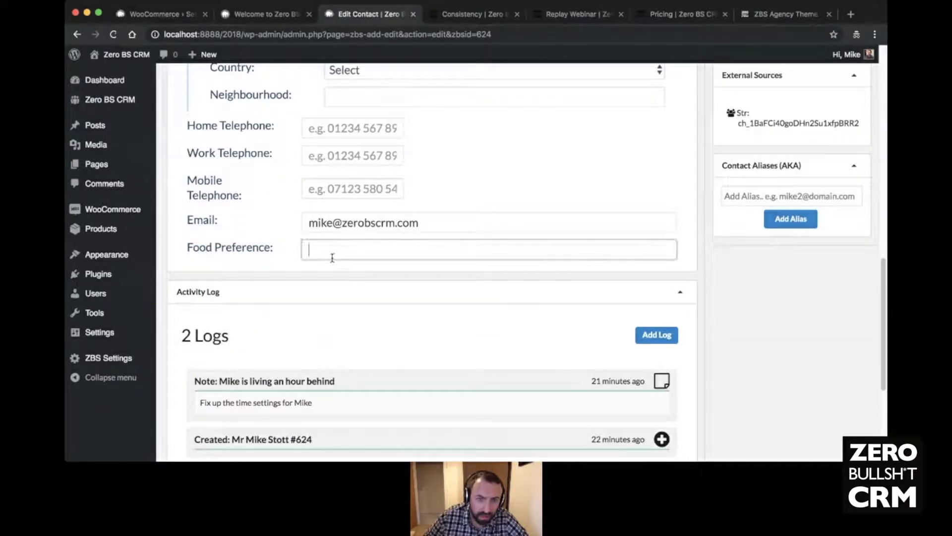
scroll(352, 258, "up", 1)
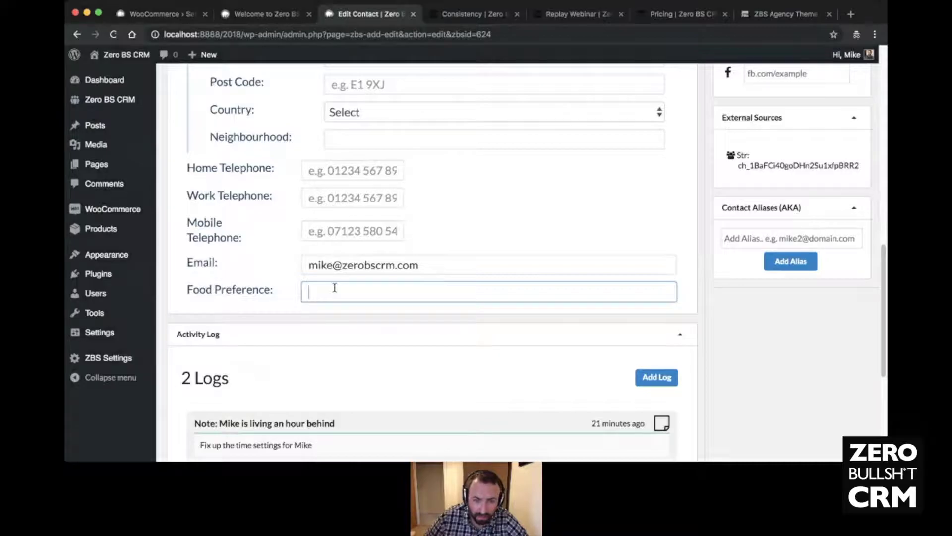
scroll(506, 304, "up", 1)
scroll(496, 298, "up", 3)
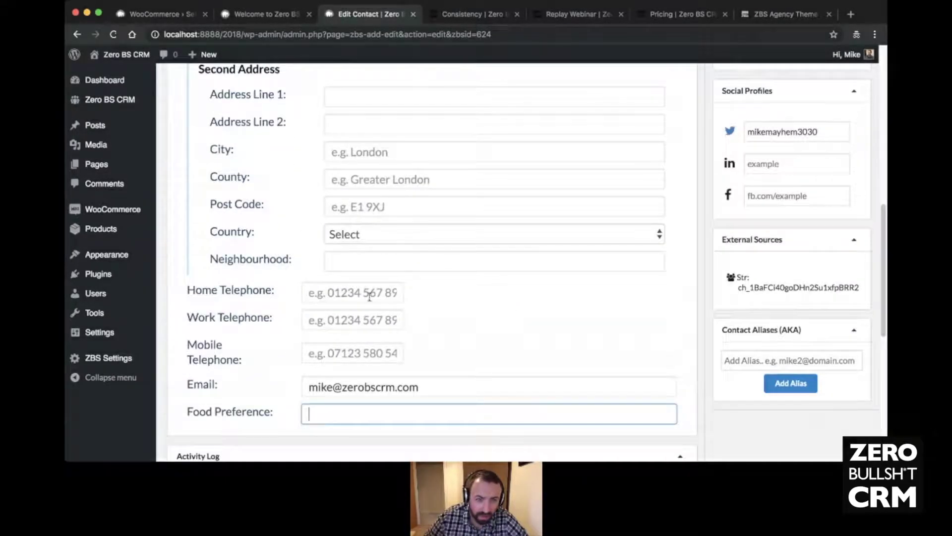
scroll(393, 262, "up", 5)
left_click(370, 276)
scroll(297, 218, "up", 1)
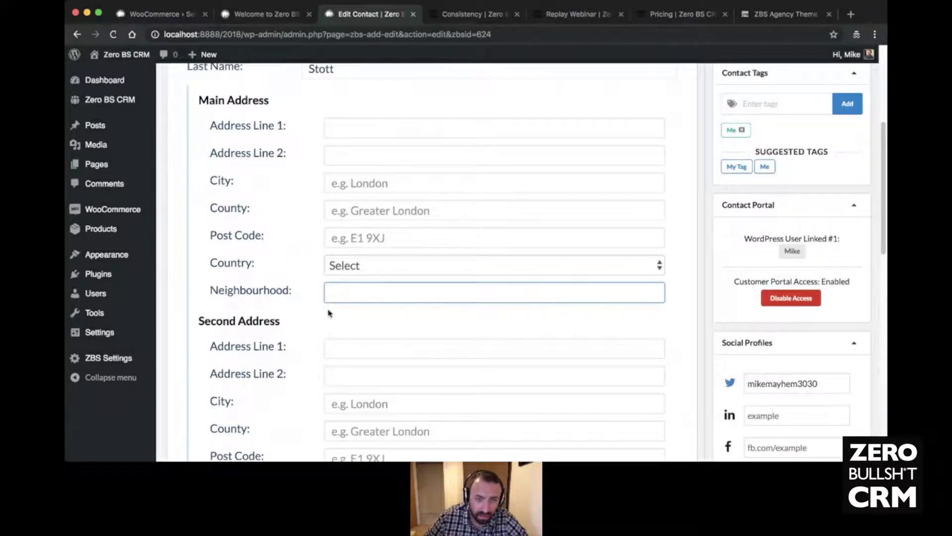
scroll(546, 199, "up", 1)
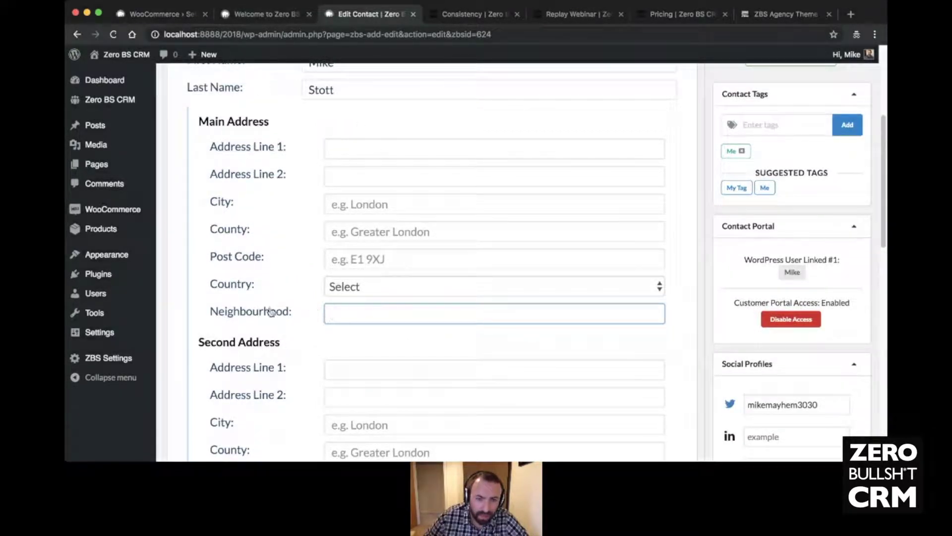
scroll(303, 299, "up", 10)
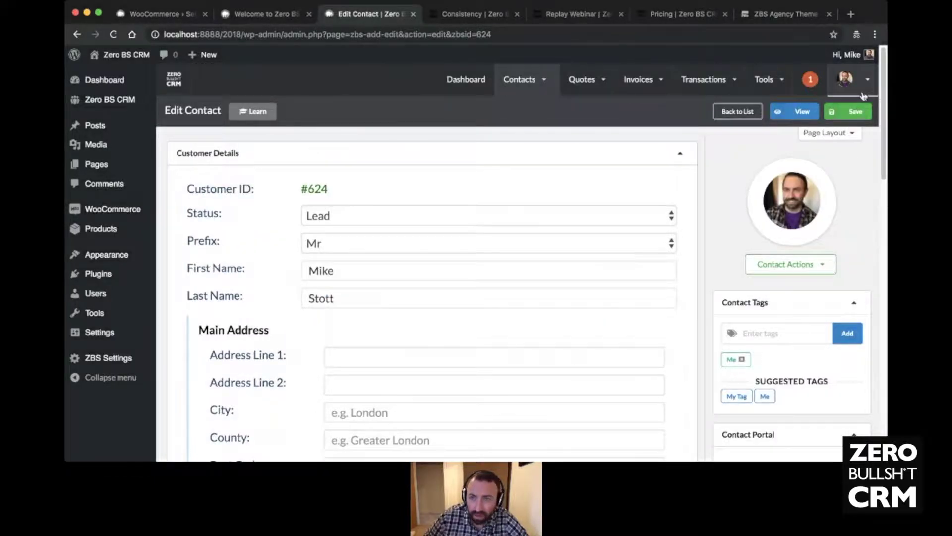
left_click(766, 79)
- In Field Sorts, move Neighbourhood below Address Line 2 and Food Preference below Last Name
left_click(845, 80)
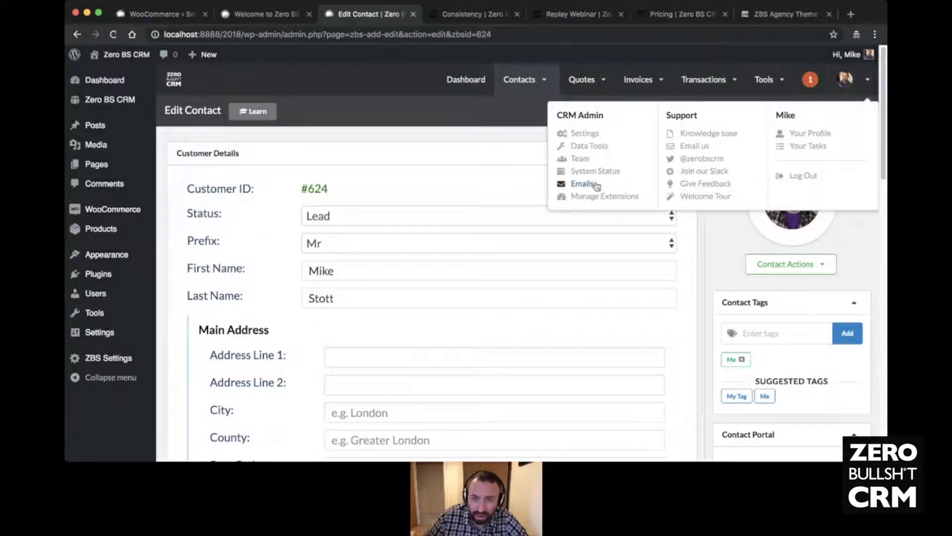
left_click(586, 135)
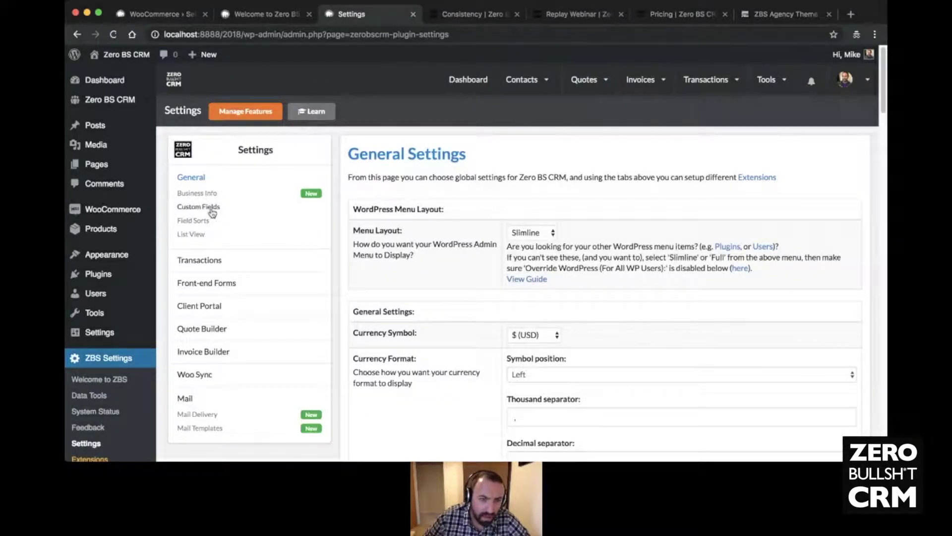
left_click(203, 222)
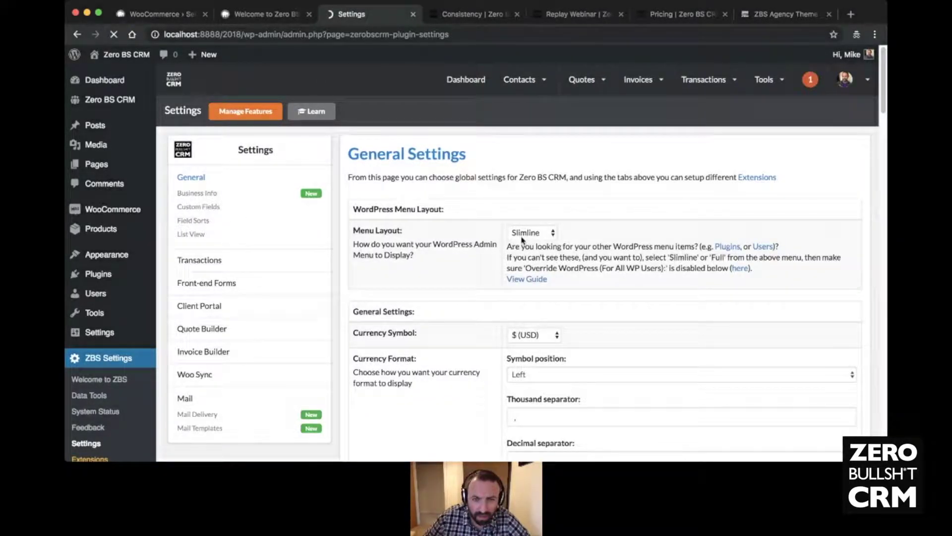
scroll(585, 234, "down", 3)
left_click_drag(448, 281, 453, 197)
scroll(492, 267, "down", 1)
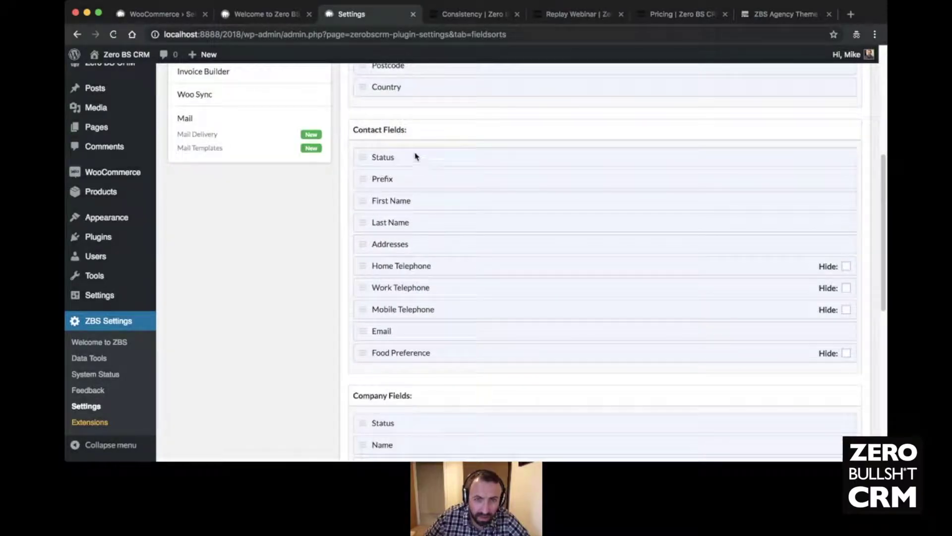
left_click_drag(407, 355, 413, 244)
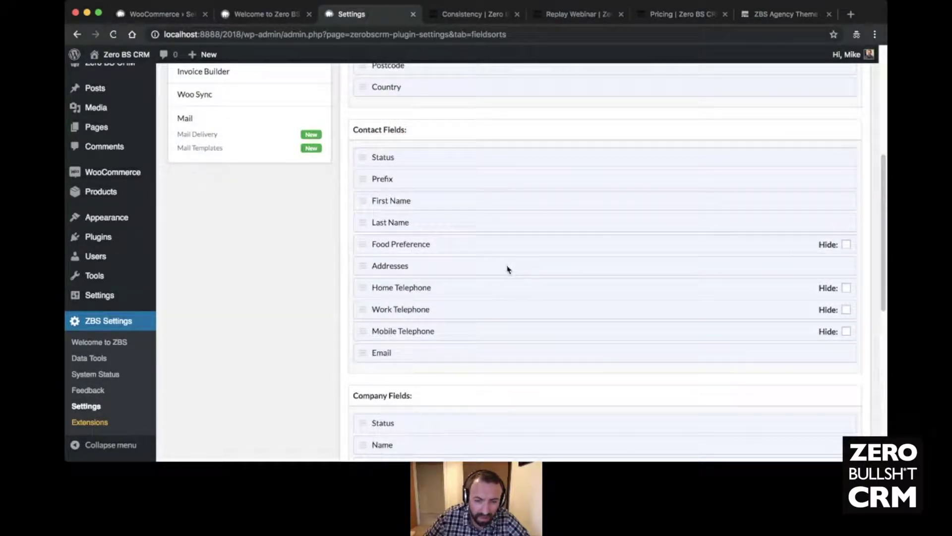
scroll(518, 288, "down", 7)
scroll(518, 289, "up", 3)
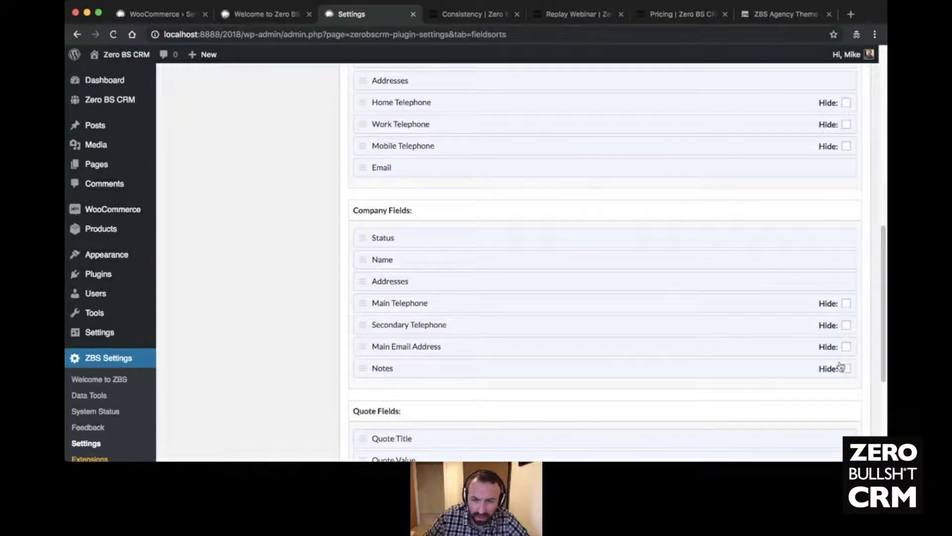
scroll(835, 271, "up", 5)
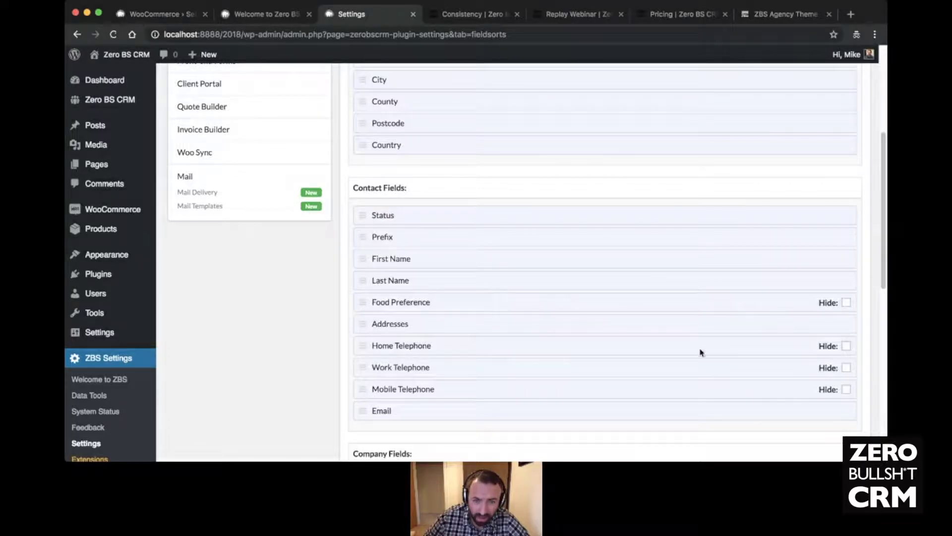
- Hide the Home, Work and Mobile Telephone fields and save the field sorts
left_click(846, 345)
left_click(846, 368)
left_click(846, 390)
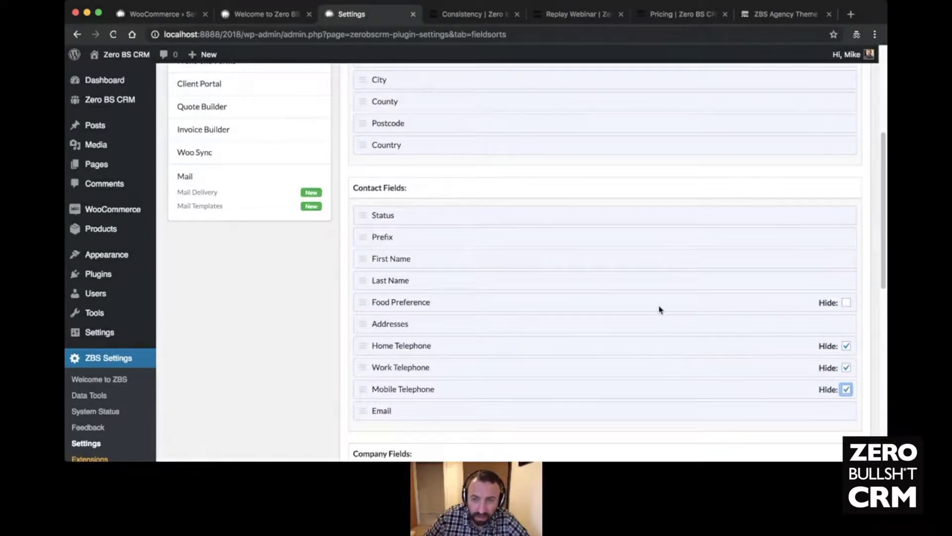
scroll(660, 309, "up", 5)
scroll(410, 347, "down", 12)
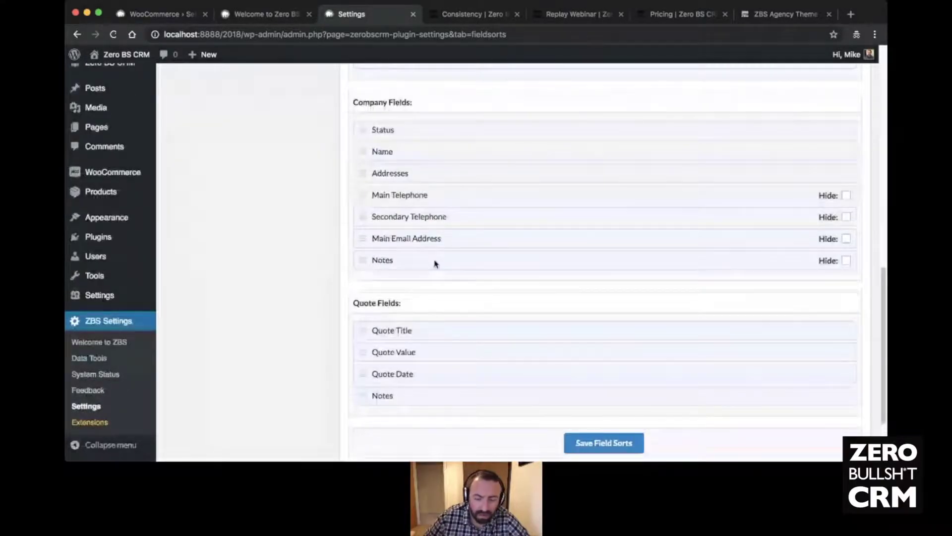
scroll(436, 264, "down", 2)
left_click(614, 353)
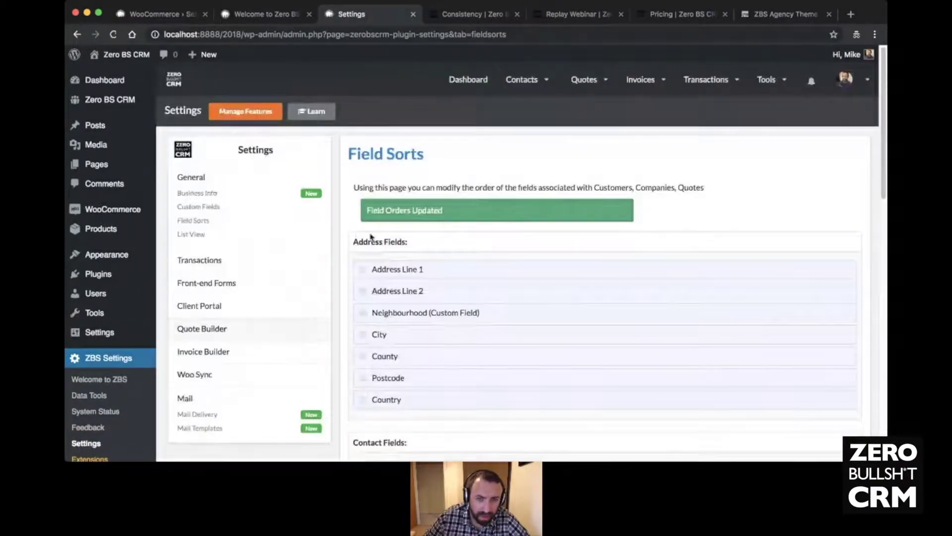
- Open the contacts list and the demo contact #624's edit form
mouse_move(514, 91)
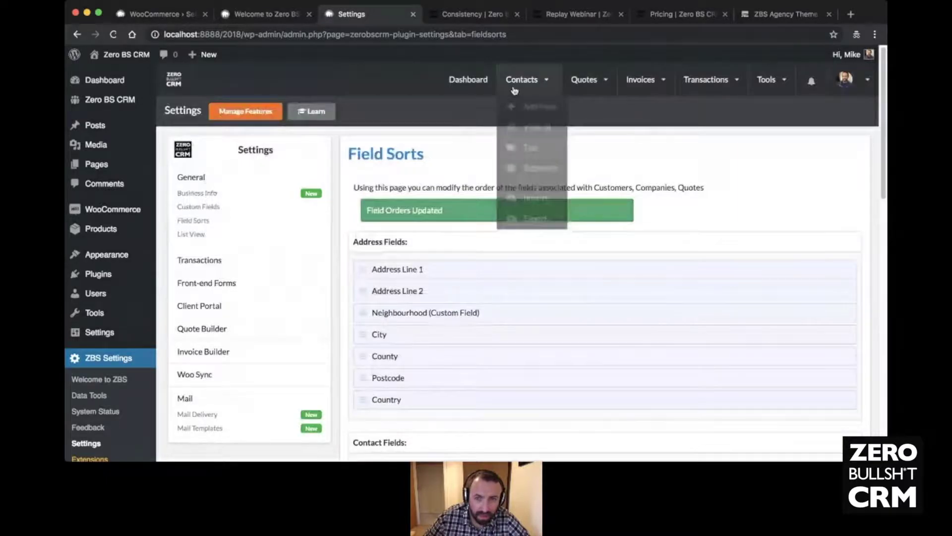
mouse_move(521, 108)
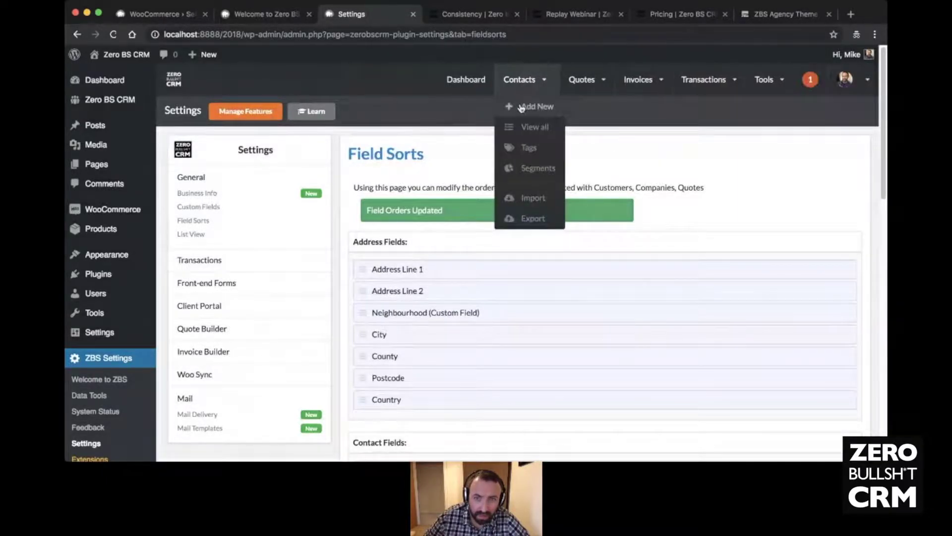
left_click(528, 130)
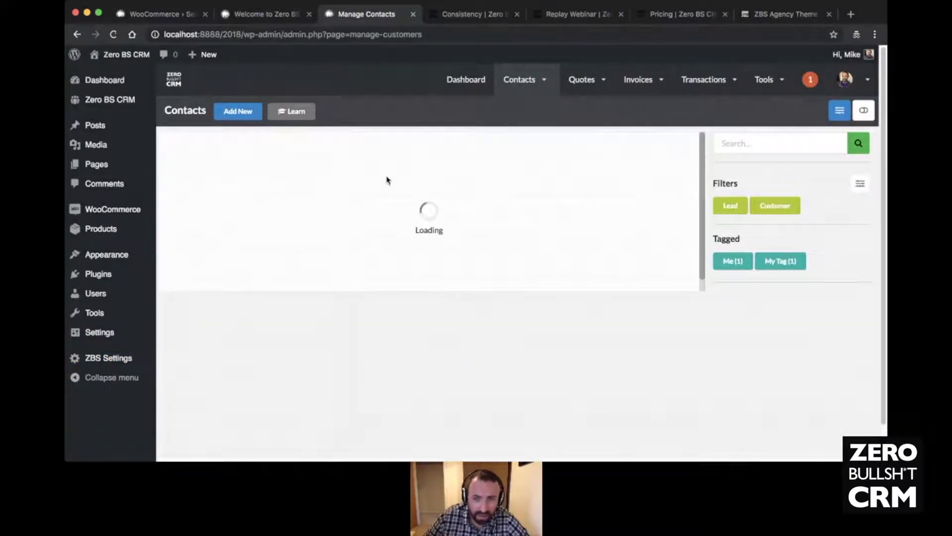
left_click(307, 181)
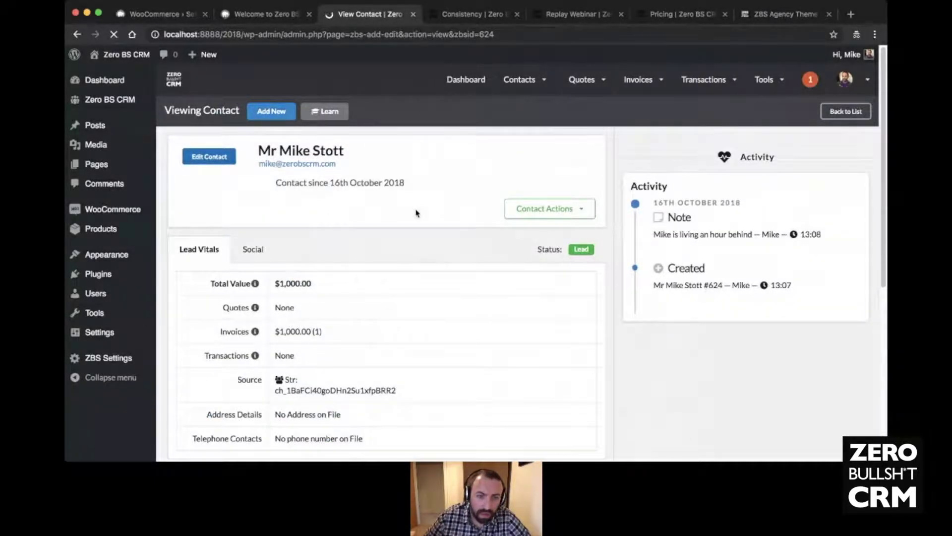
- Scroll past both address sections and back up into the empty Food Preference field
scroll(415, 208, "down", 4)
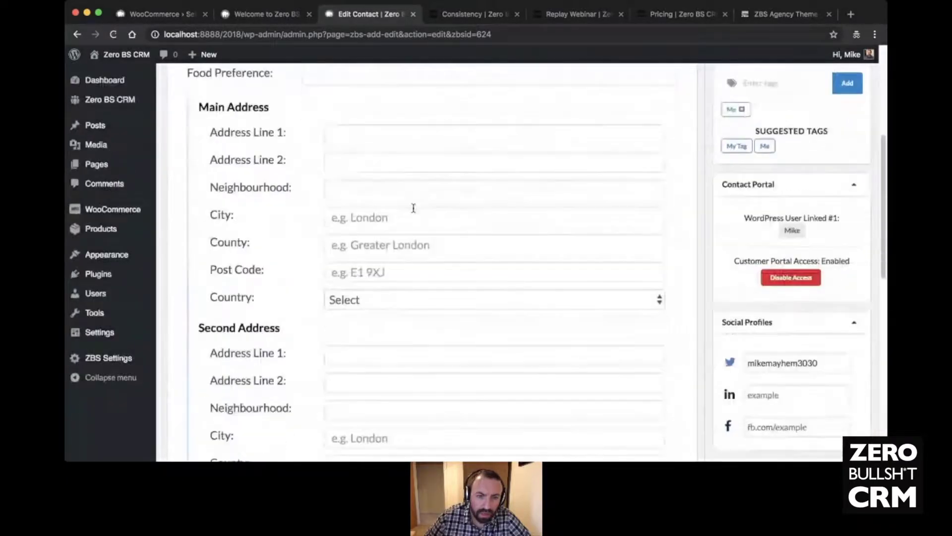
scroll(414, 209, "down", 6)
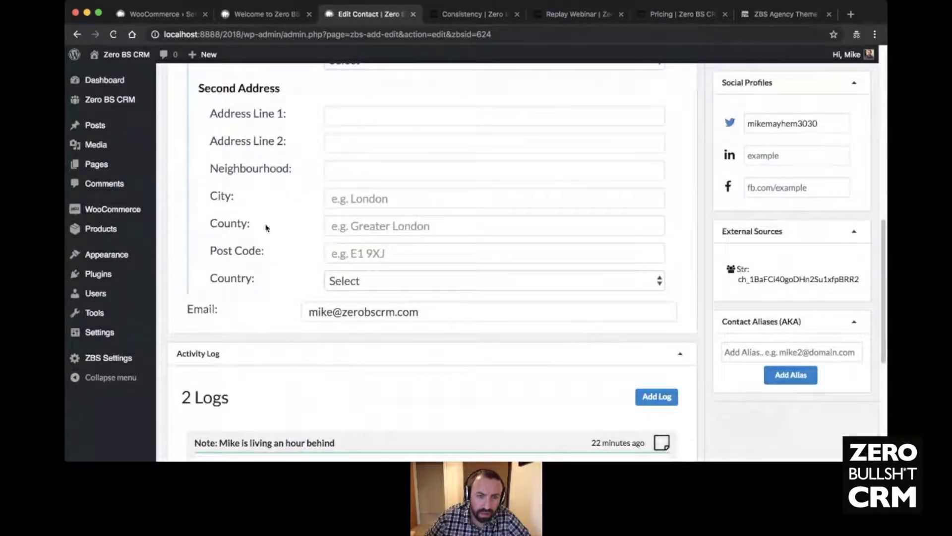
scroll(299, 244, "up", 5)
scroll(299, 245, "up", 3)
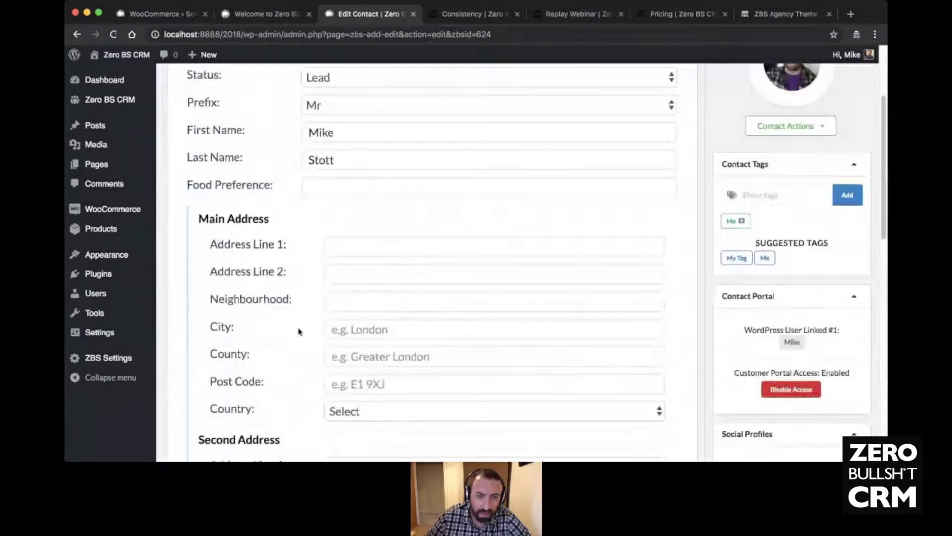
scroll(385, 311, "up", 3)
left_click(361, 293)
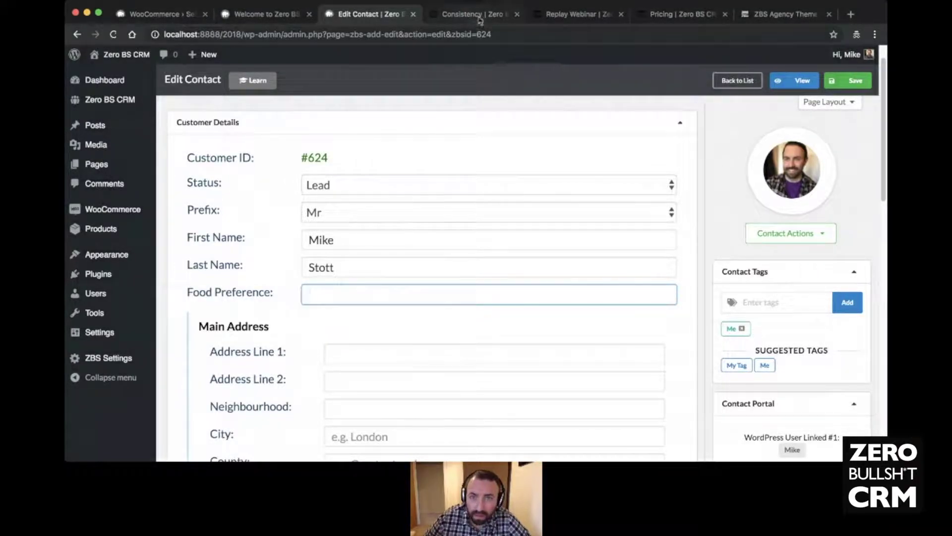
- In the webinar replay tab, load zerobscrm.com/extensions/
left_click(598, 15)
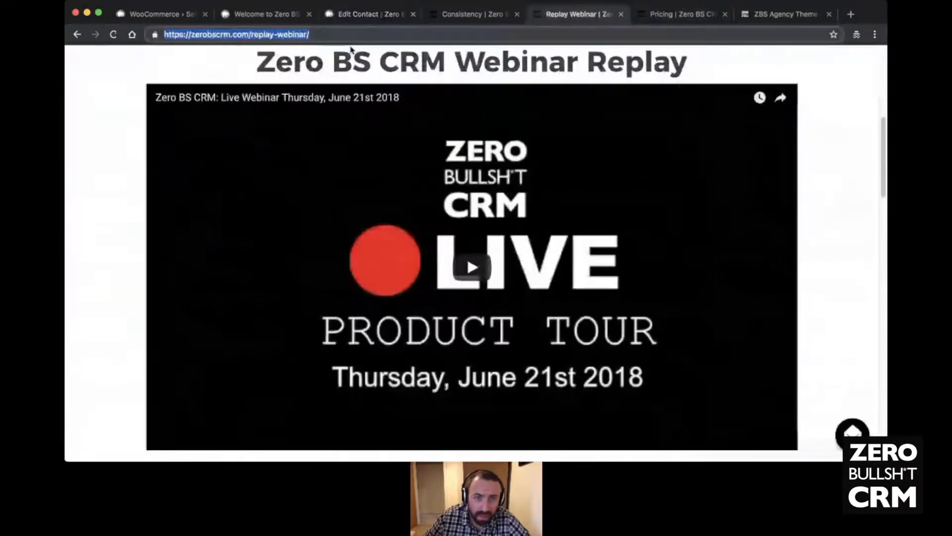
left_click_drag(252, 34, 309, 34)
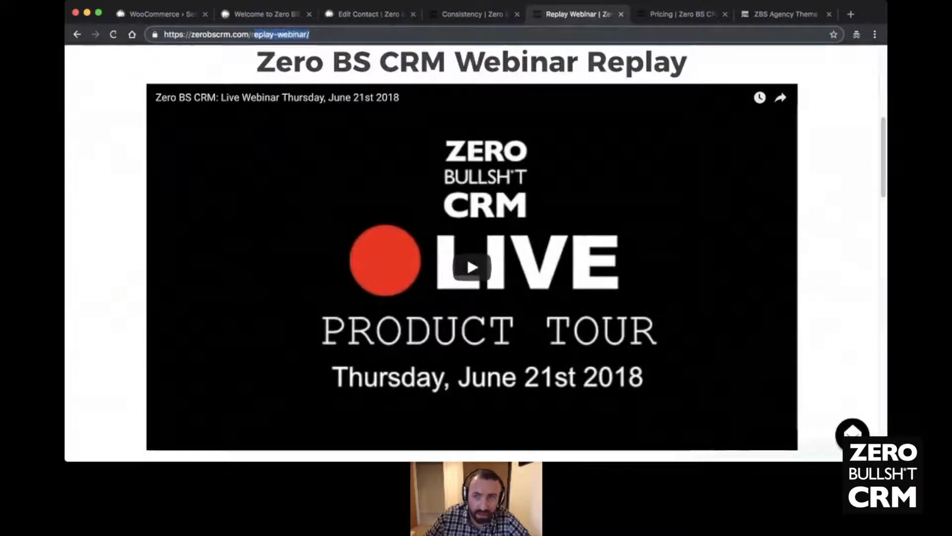
type("ex")
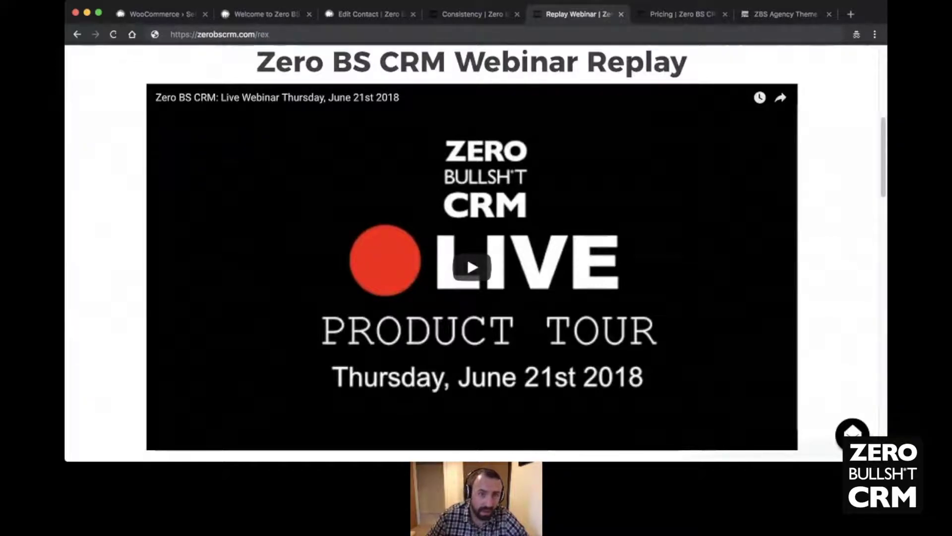
key("BackSpace")
key("BackSpace")
key("BackSpace")
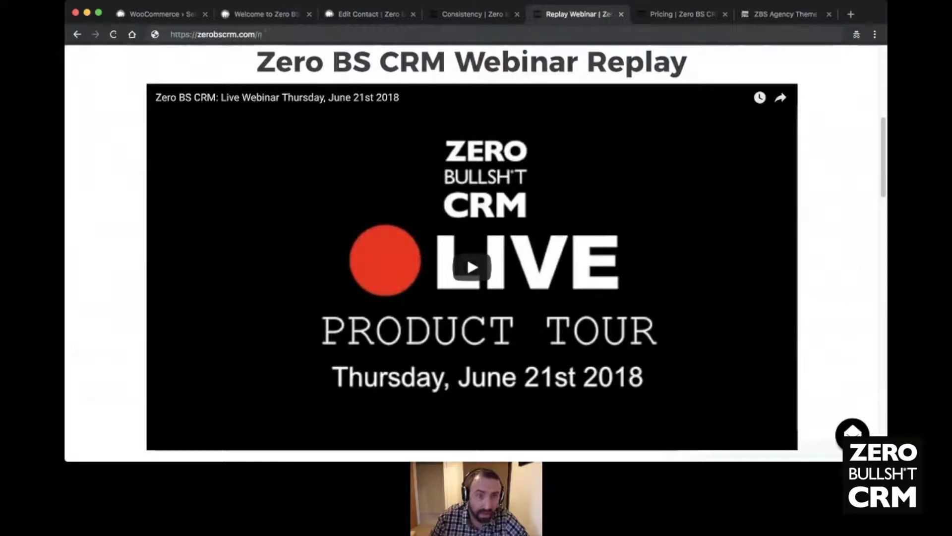
type("e")
key("Return")
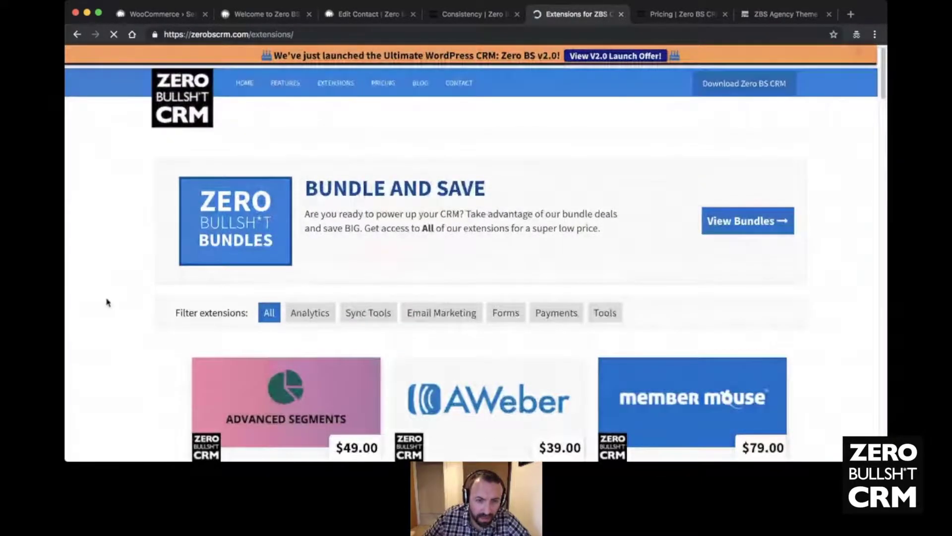
- Browse the Advanced Segments, AWeber and MemberMouse extension cards, then return to the Woo Sync wizard
scroll(174, 272, "down", 3)
scroll(143, 269, "down", 2)
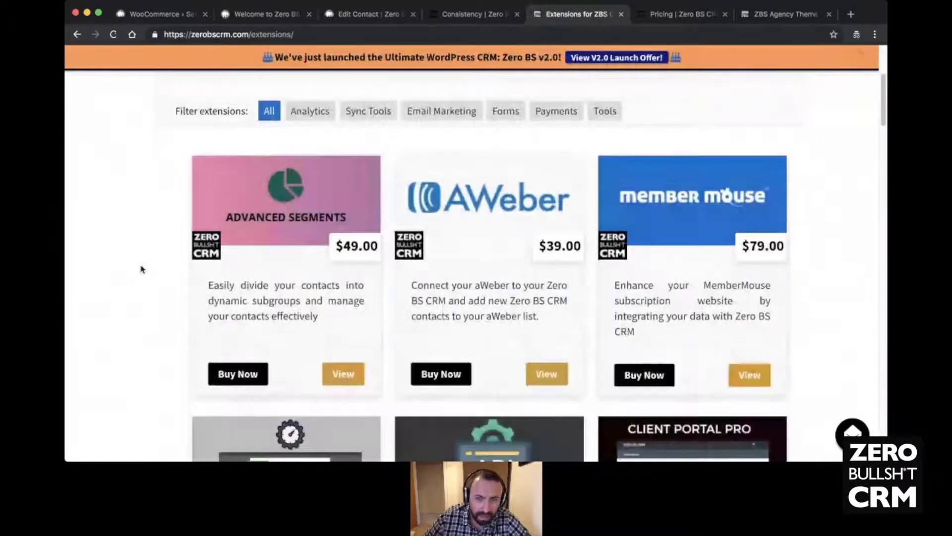
left_click(309, 33)
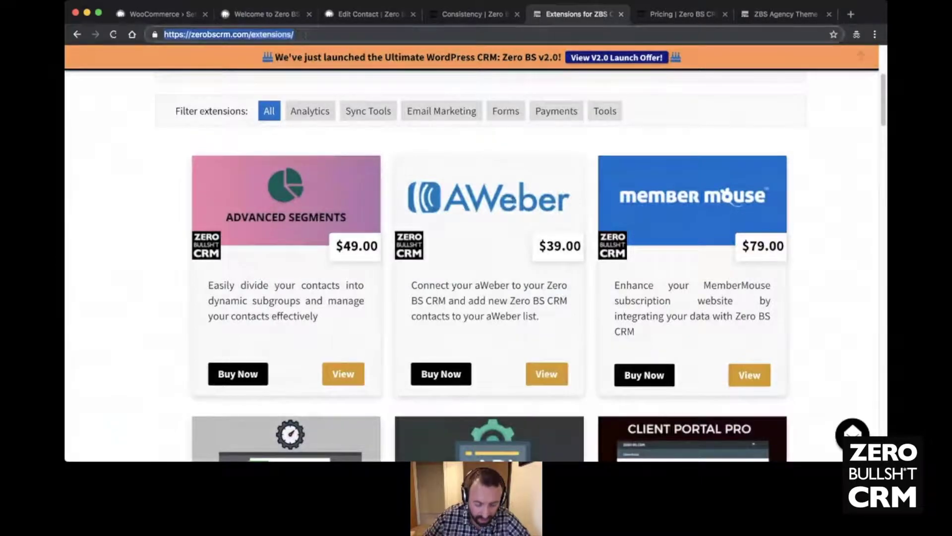
left_click(152, 193)
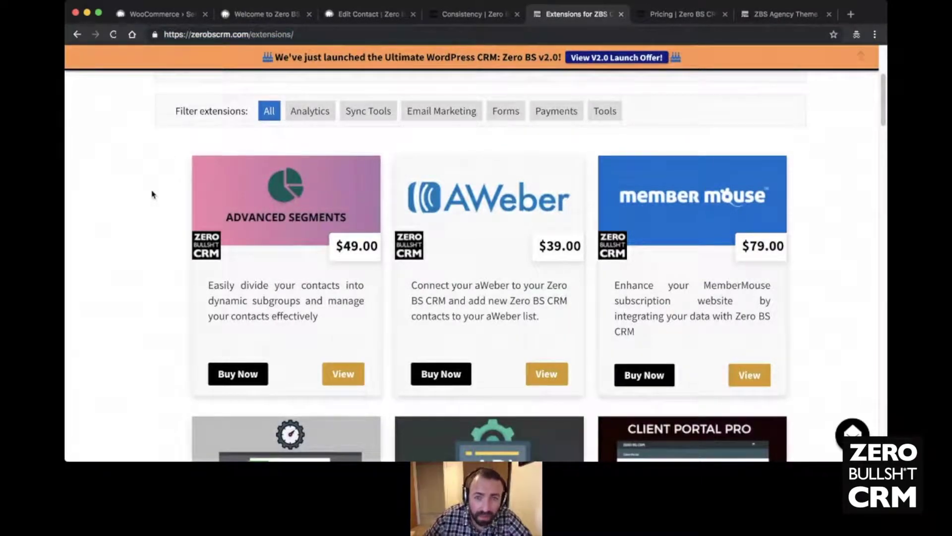
scroll(152, 194, "down", 1)
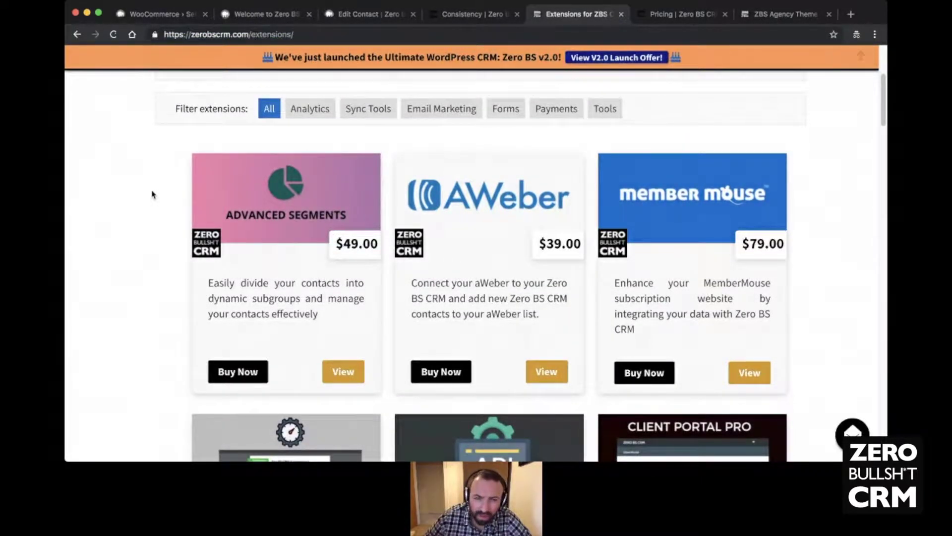
scroll(152, 194, "down", 7)
scroll(151, 195, "up", 5)
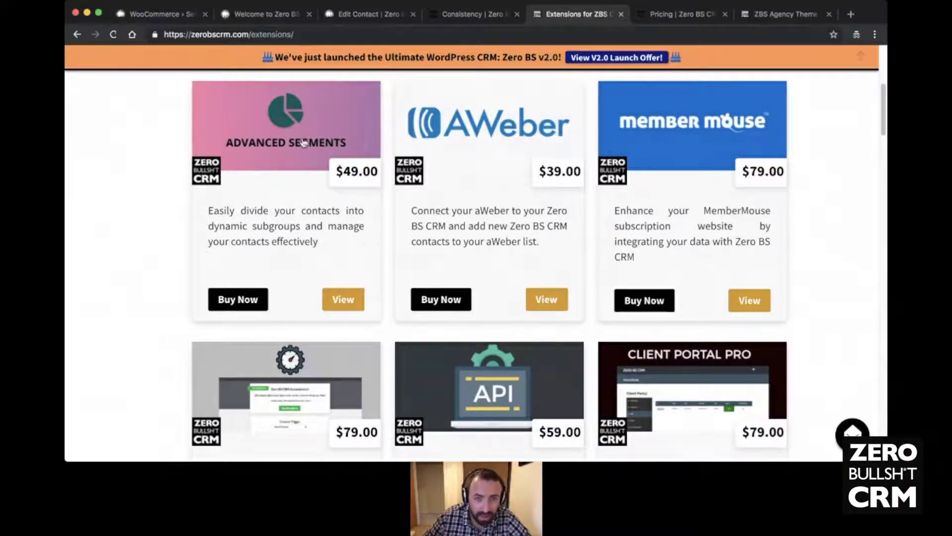
left_click(157, 15)
left_click(277, 19)
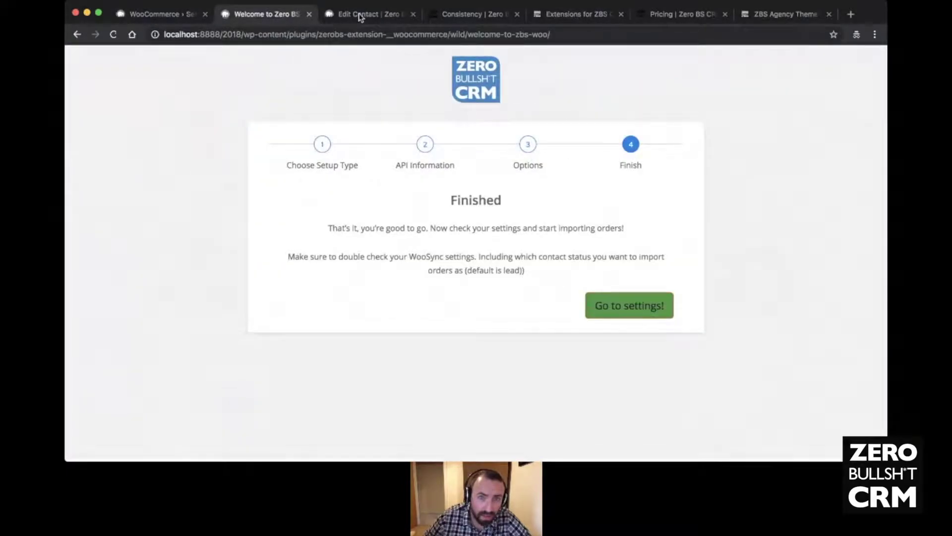
- Go from contact #624 via the CRM dashboard to creating a new segment
left_click(361, 15)
left_click(119, 102)
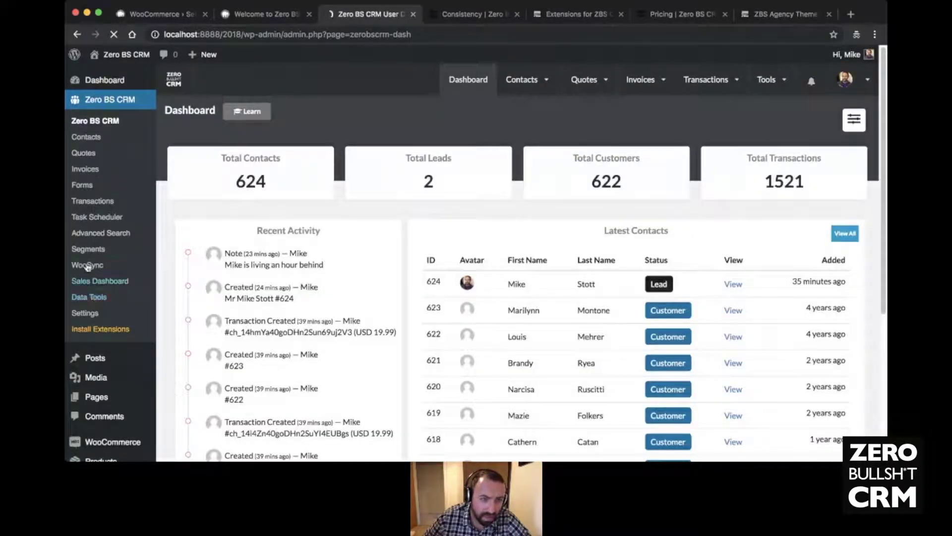
left_click(94, 250)
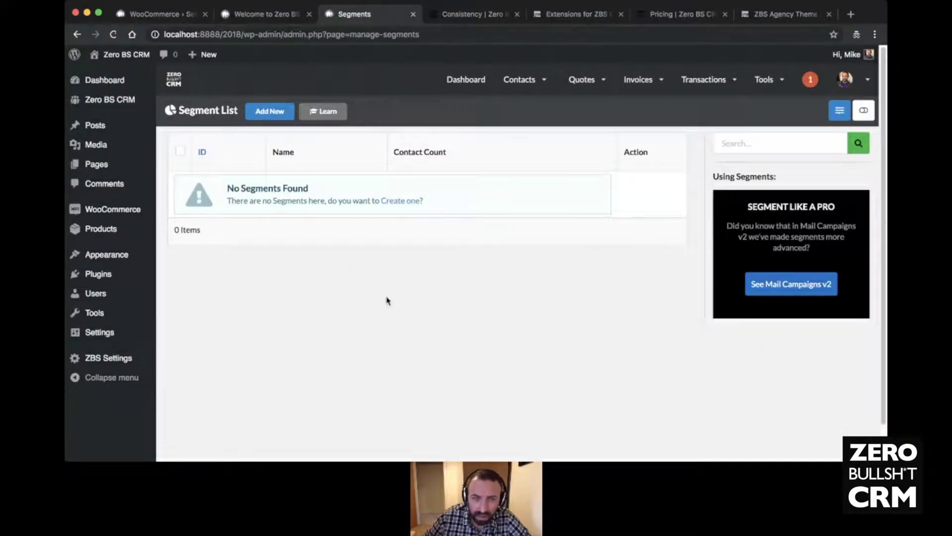
left_click(413, 202)
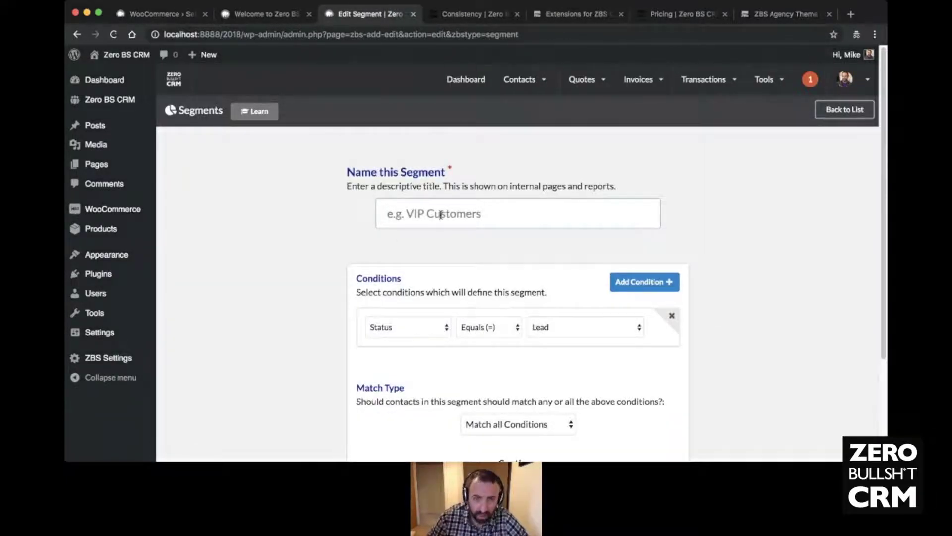
- Name the segment 'A Segment', match Status Customer and add a Has Tag condition
type("My")
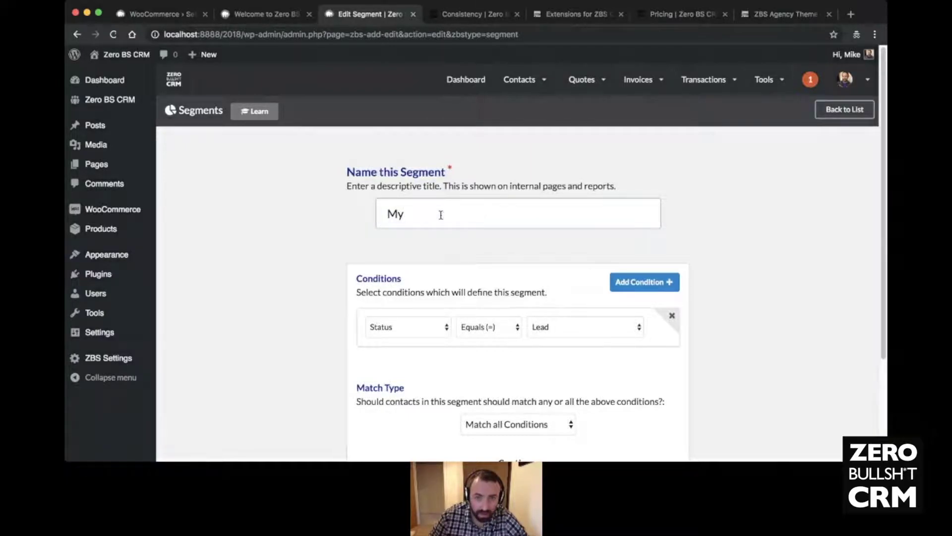
key("BackSpace")
key("BackSpace")
key("BackSpace")
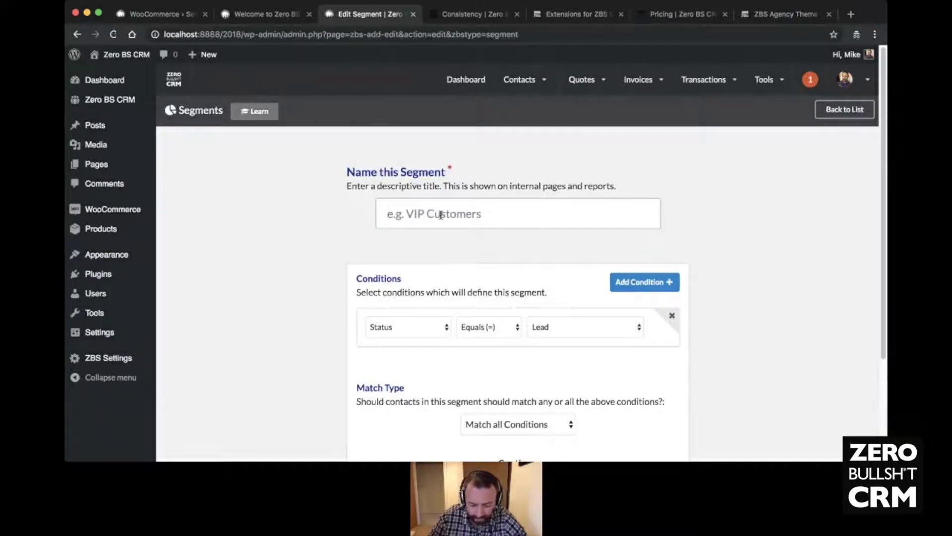
type("A Segment")
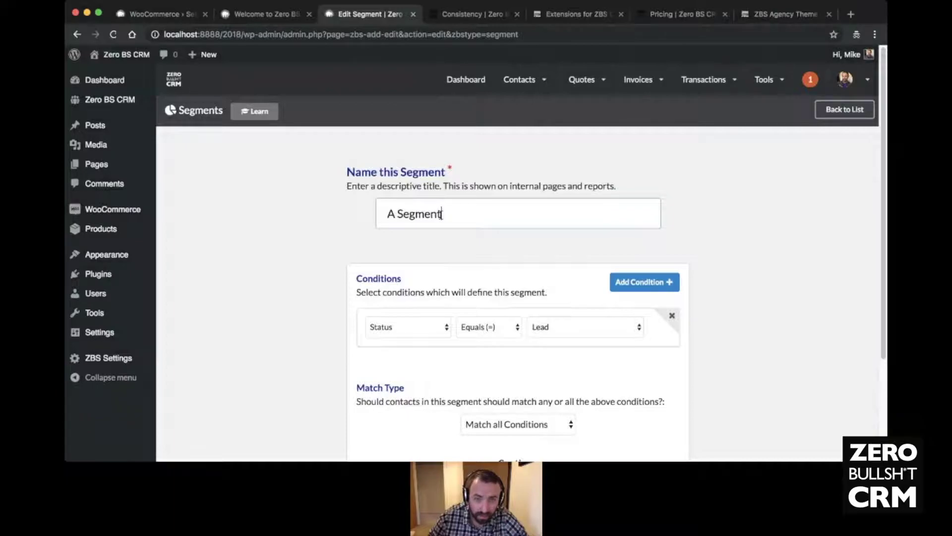
left_click(571, 329)
left_click(563, 345)
scroll(480, 291, "down", 1)
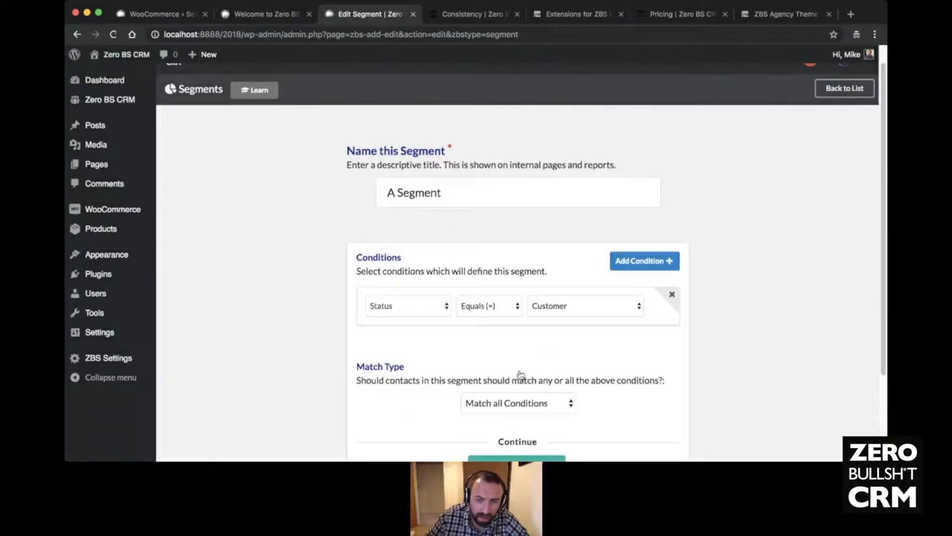
left_click(644, 261)
key("h")
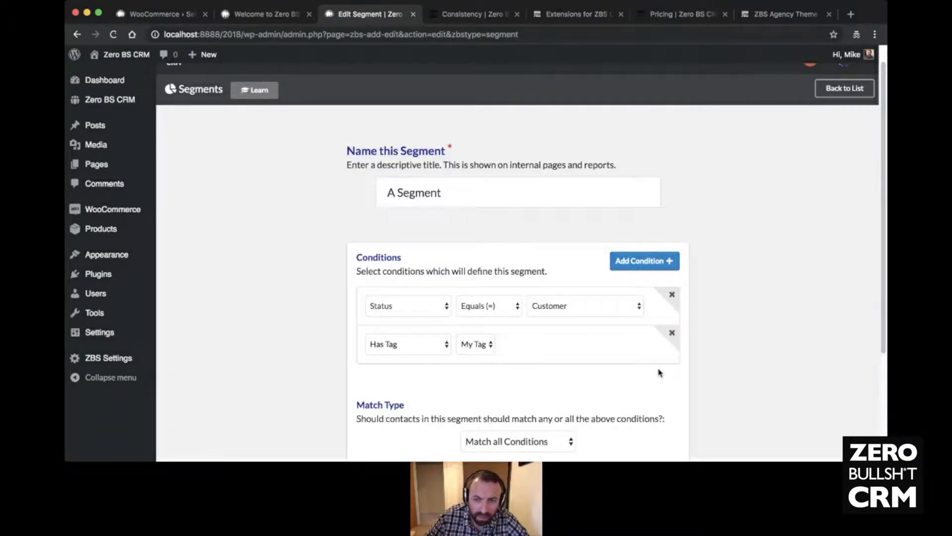
scroll(660, 372, "down", 3)
- Preview matching contacts and remove the extra rows and the Status Equals Lead condition
left_click(533, 358)
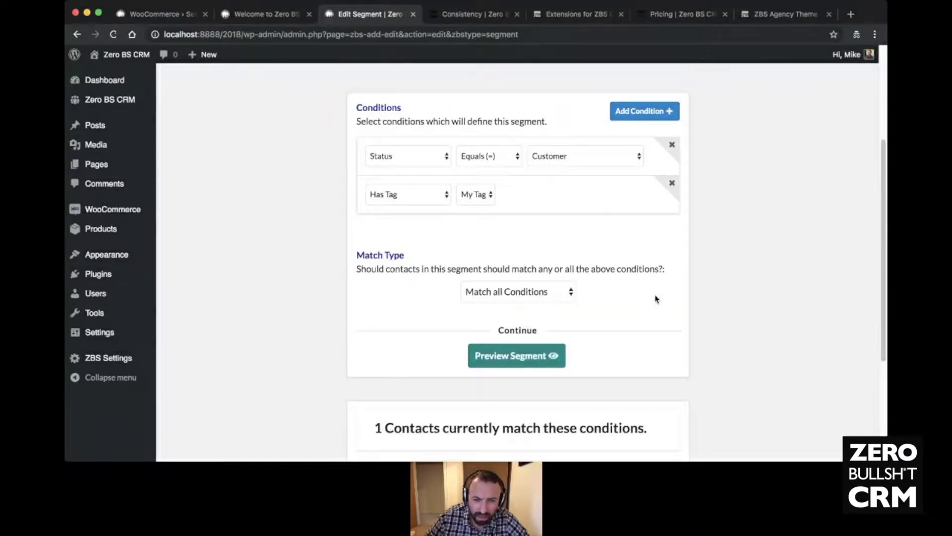
scroll(650, 300, "down", 4)
scroll(572, 245, "up", 2)
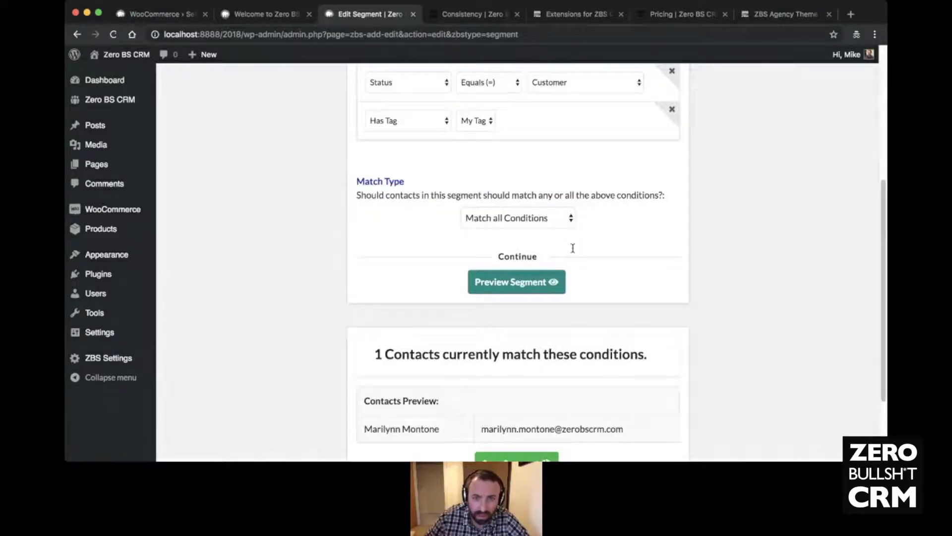
scroll(573, 248, "up", 2)
left_click(634, 142)
left_click(635, 144)
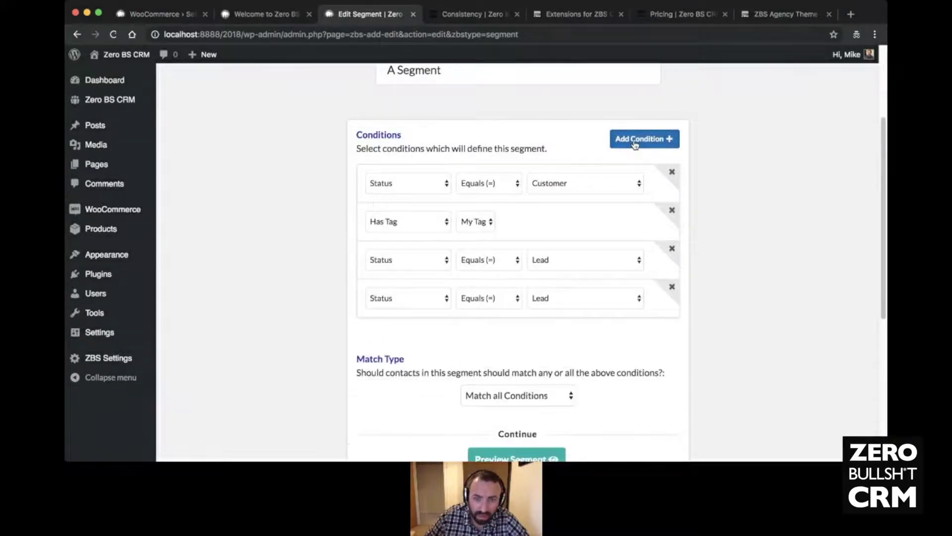
left_click(635, 144)
left_click(672, 325)
left_click(672, 287)
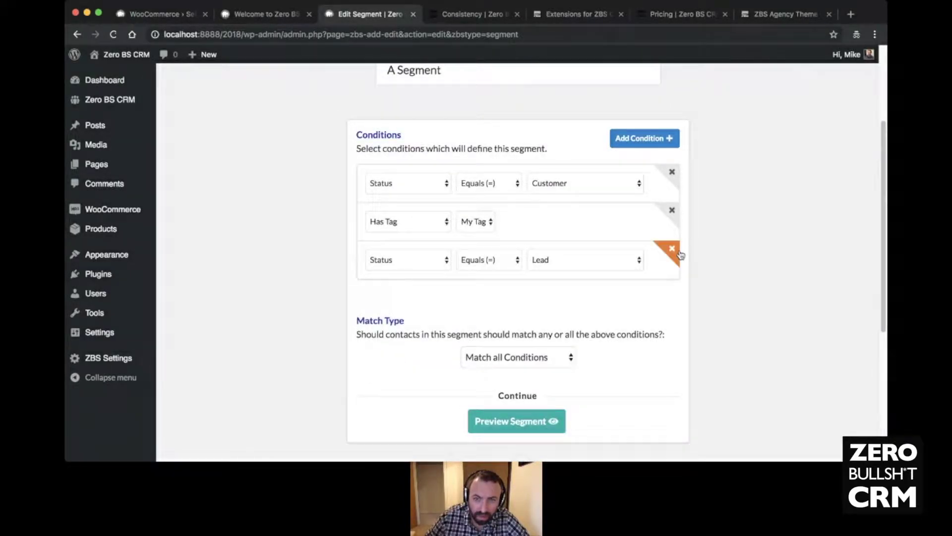
left_click(673, 248)
- Save A Segment and open the full Contacts list
scroll(622, 364, "down", 5)
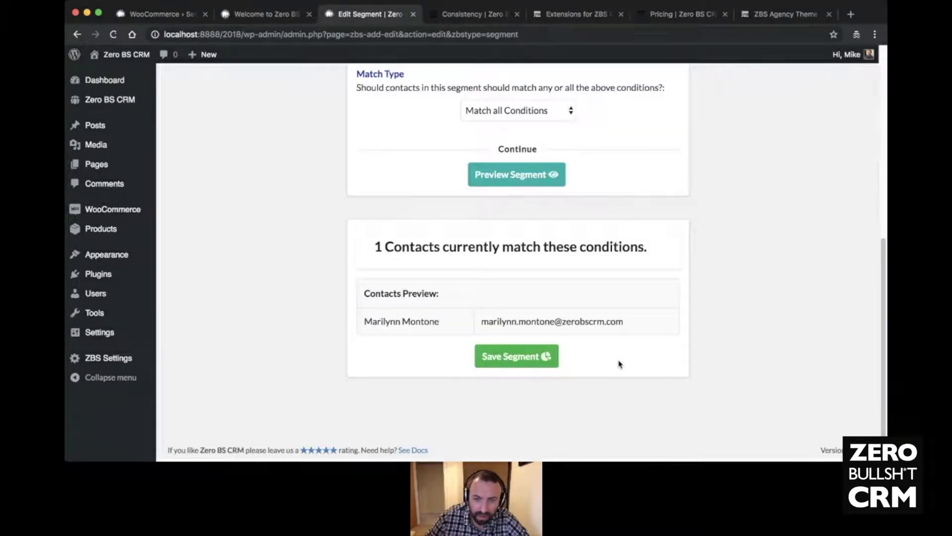
left_click(501, 362)
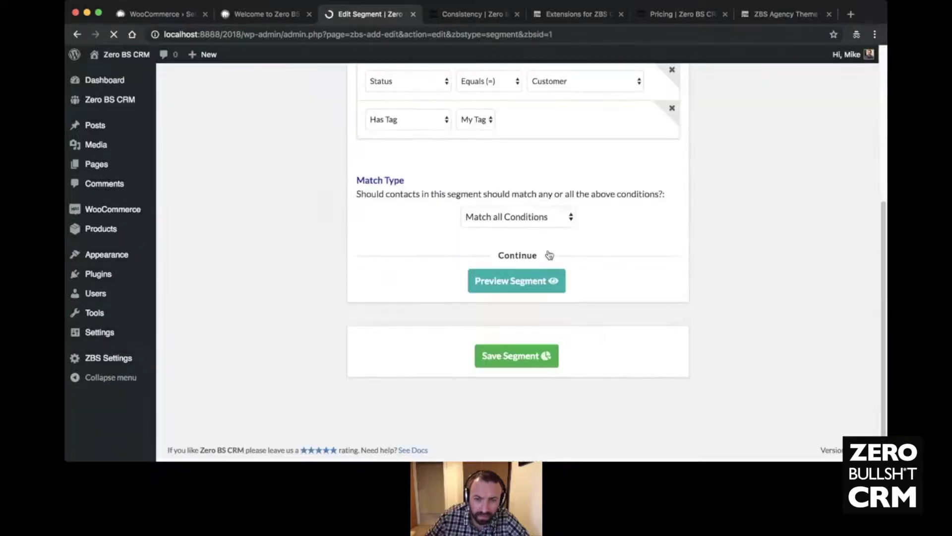
mouse_move(521, 79)
left_click(528, 126)
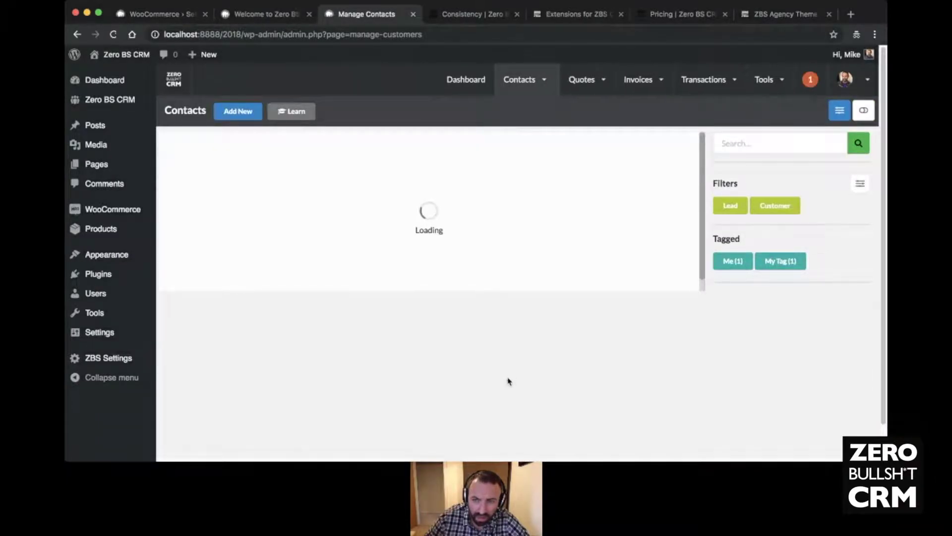
- Add A Segment to the contact Current Filters and save them
left_click(861, 185)
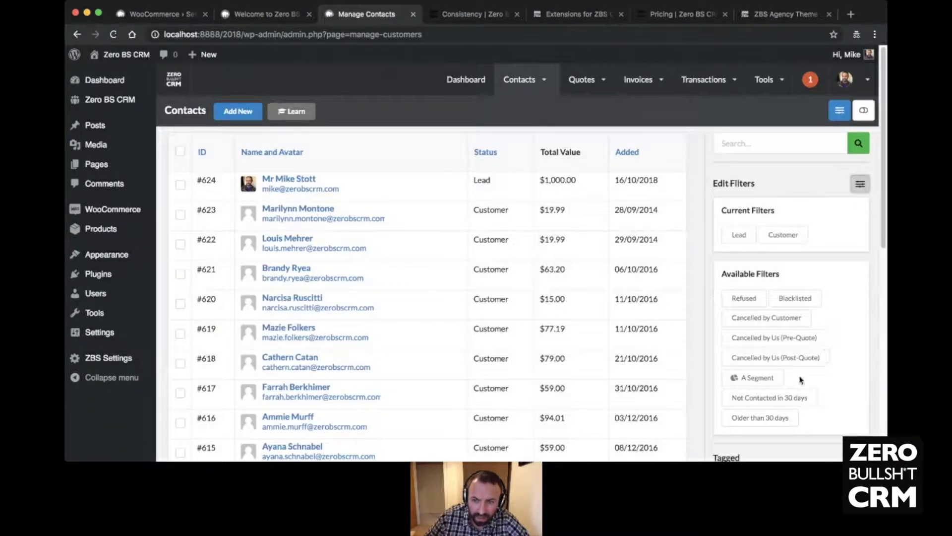
left_click_drag(792, 241, 846, 230)
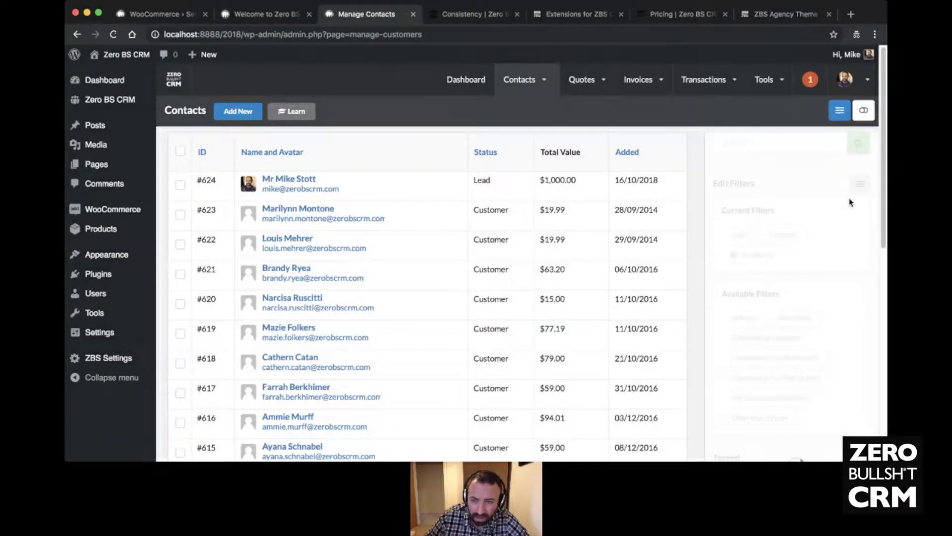
left_click(858, 185)
- Filter the Contacts list by A Segment, leaving only Customer #623
left_click(831, 210)
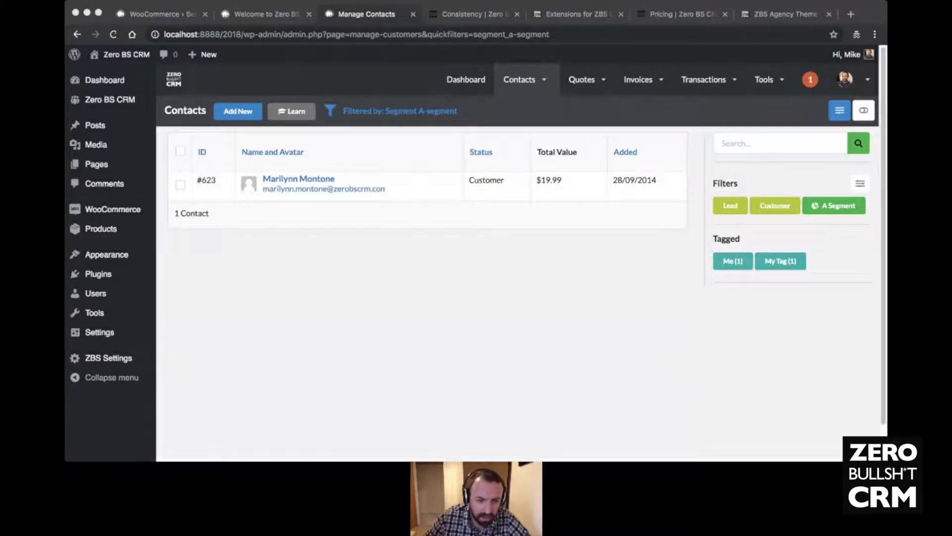
left_click(332, 343)
mouse_move(527, 80)
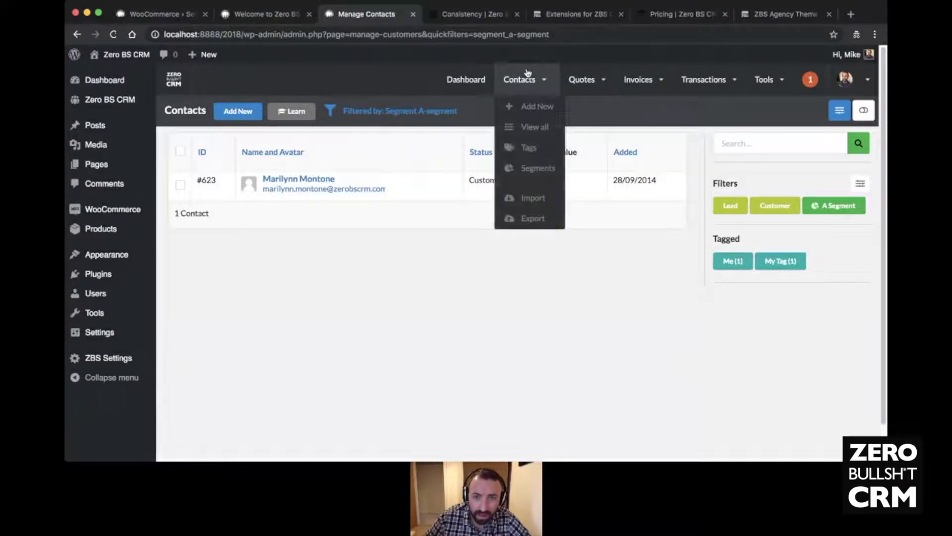
- Open the CSV Importer and scroll through its contact import options
left_click(534, 202)
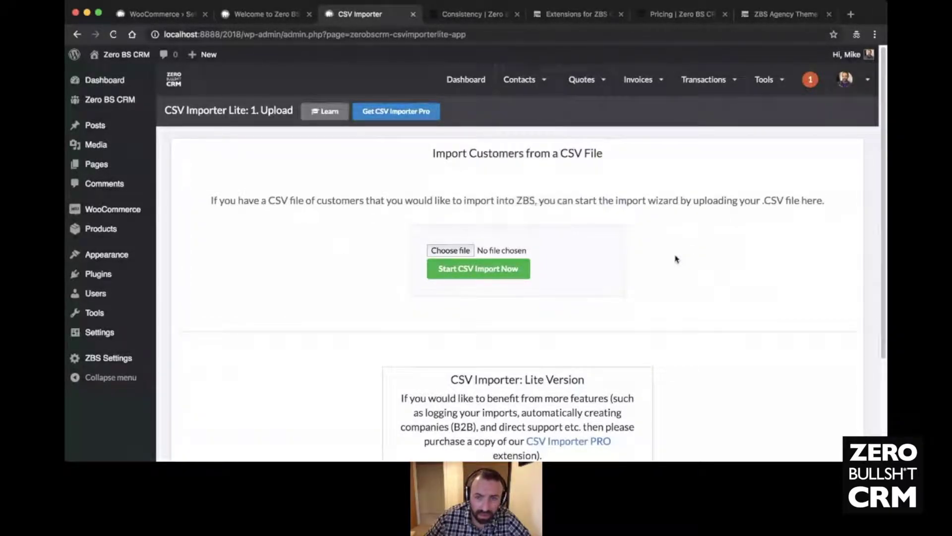
scroll(675, 259, "down", 3)
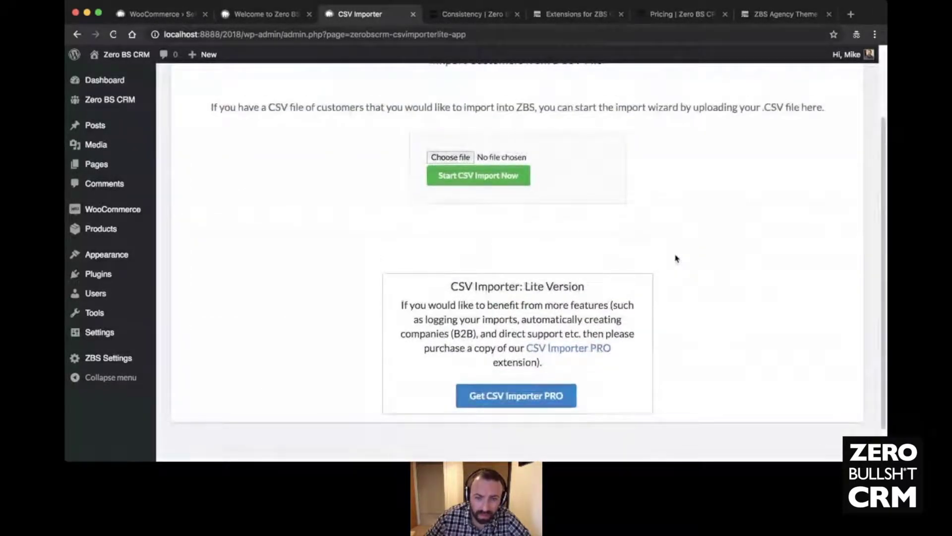
scroll(676, 258, "up", 2)
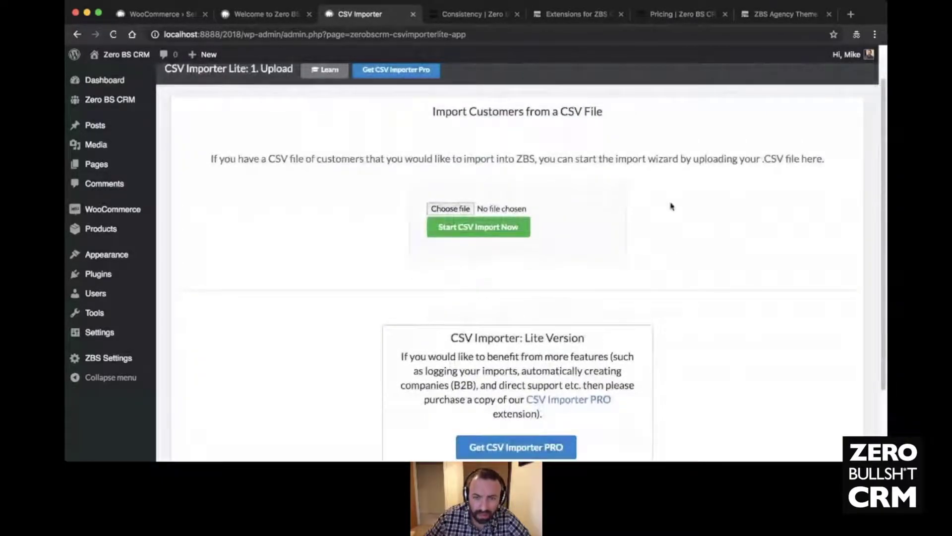
scroll(652, 360, "down", 1)
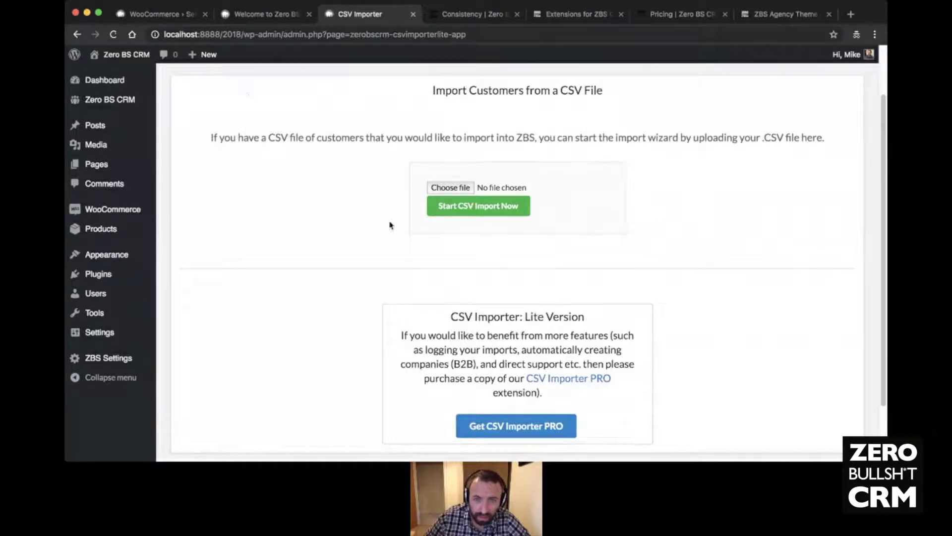
scroll(342, 217, "down", 2)
scroll(341, 220, "up", 4)
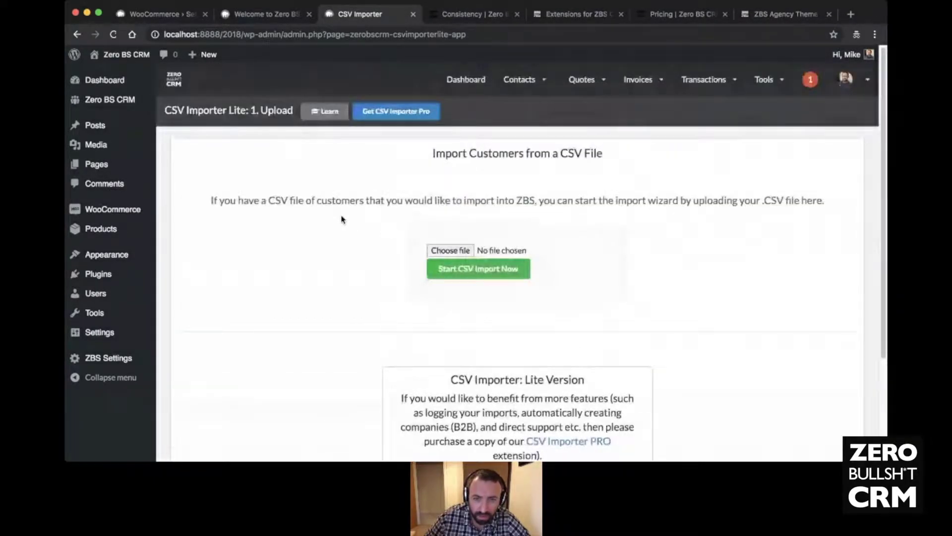
- Open Export Contacts, listing all 624 contacts with tags Me and My Tag
mouse_move(529, 81)
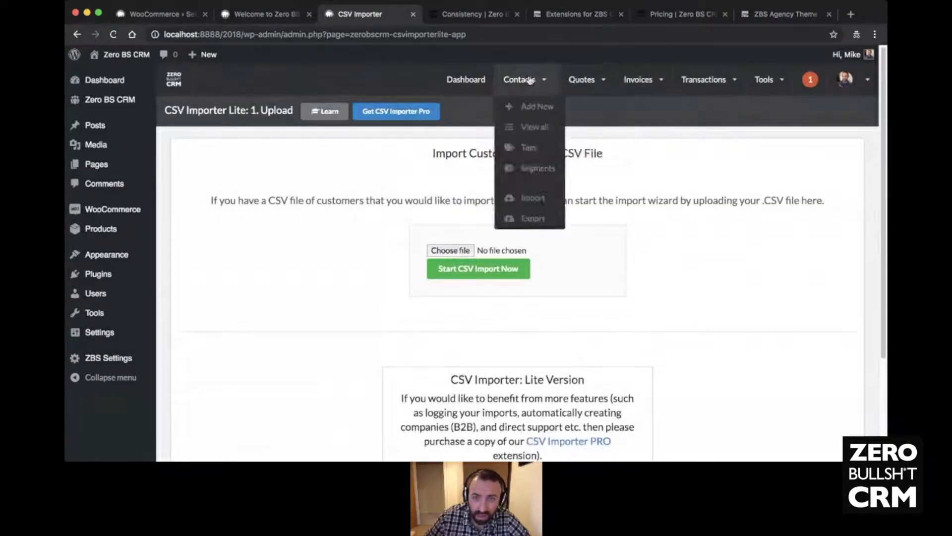
left_click(529, 227)
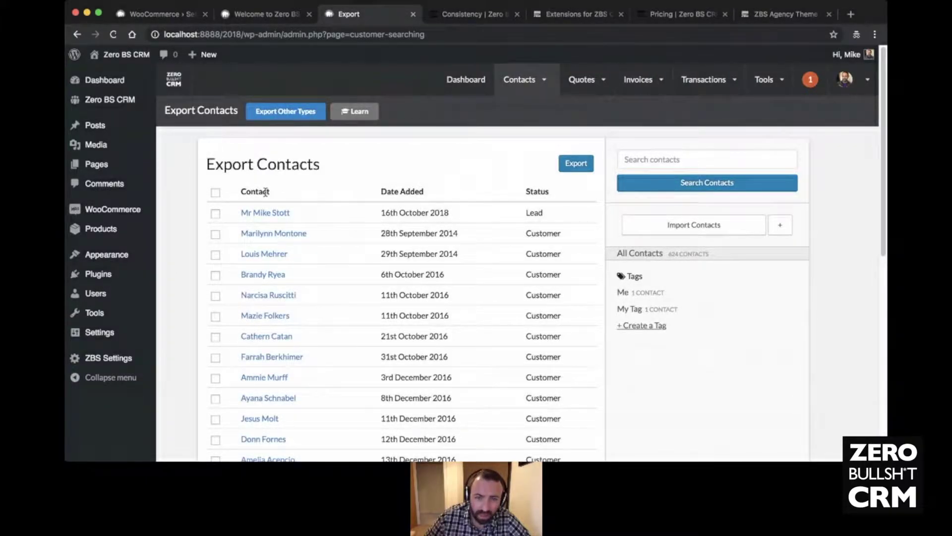
scroll(269, 193, "down", 10)
scroll(268, 192, "up", 10)
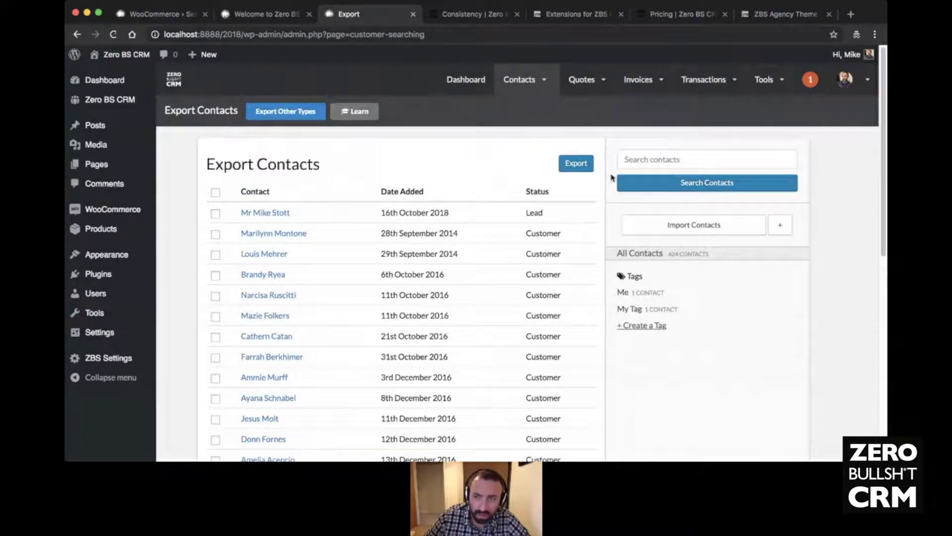
mouse_move(773, 93)
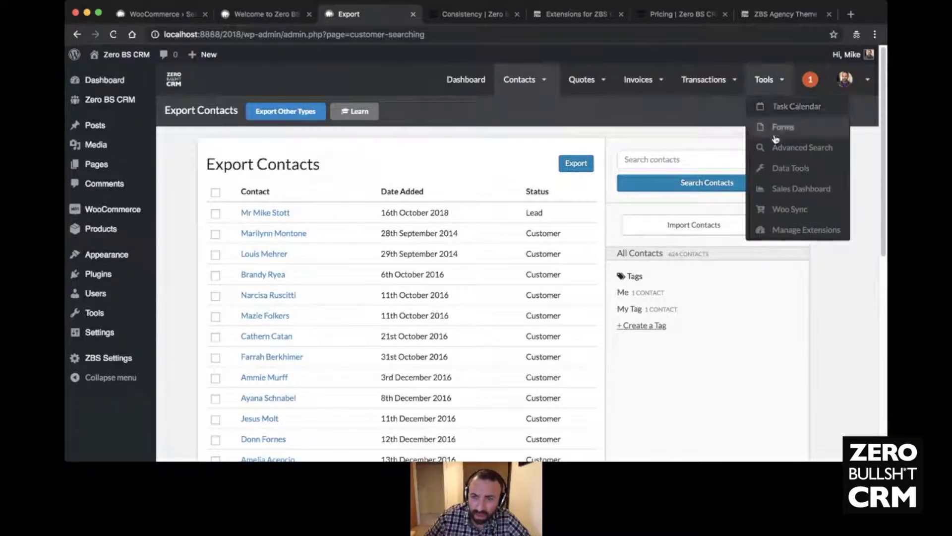
- In the Data Tools exporter, tick ID, First Name, Last Name and Email
left_click(777, 172)
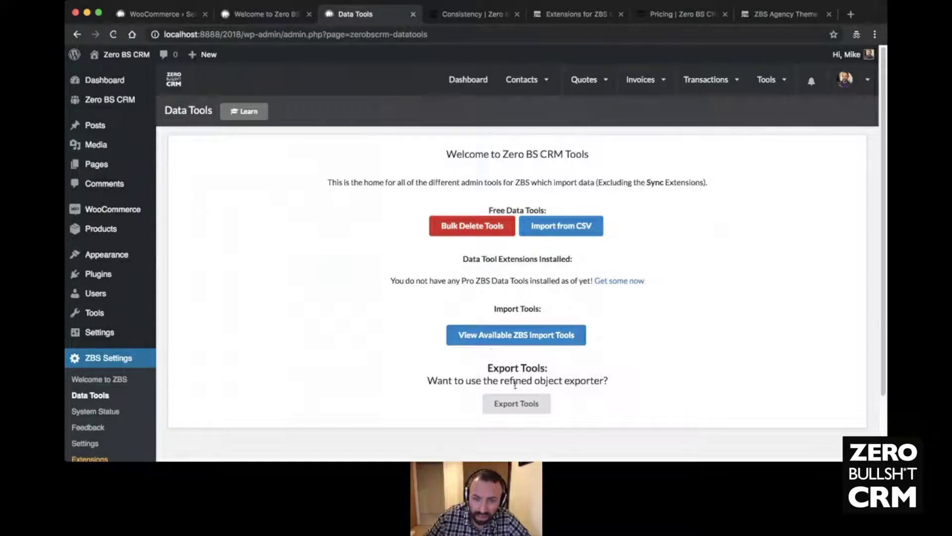
left_click(519, 403)
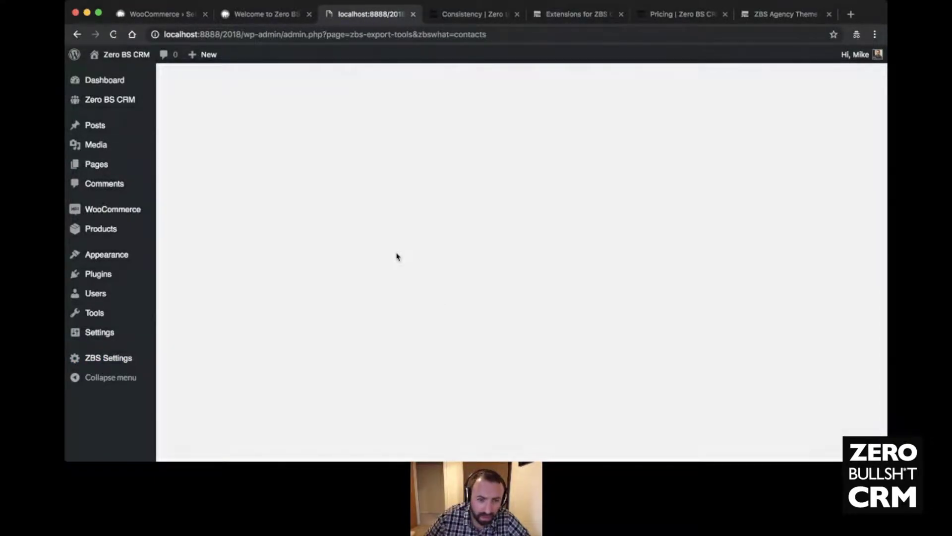
scroll(255, 219, "down", 5)
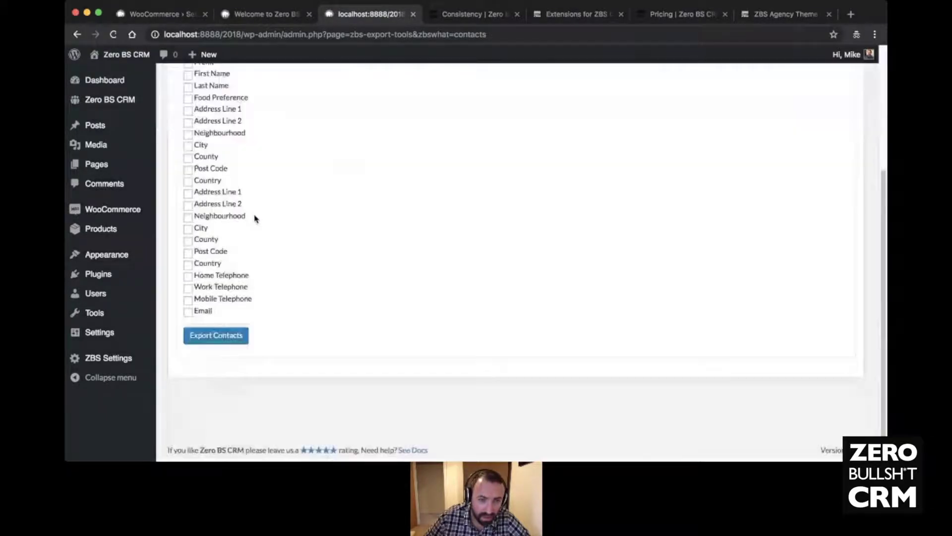
scroll(253, 220, "up", 5)
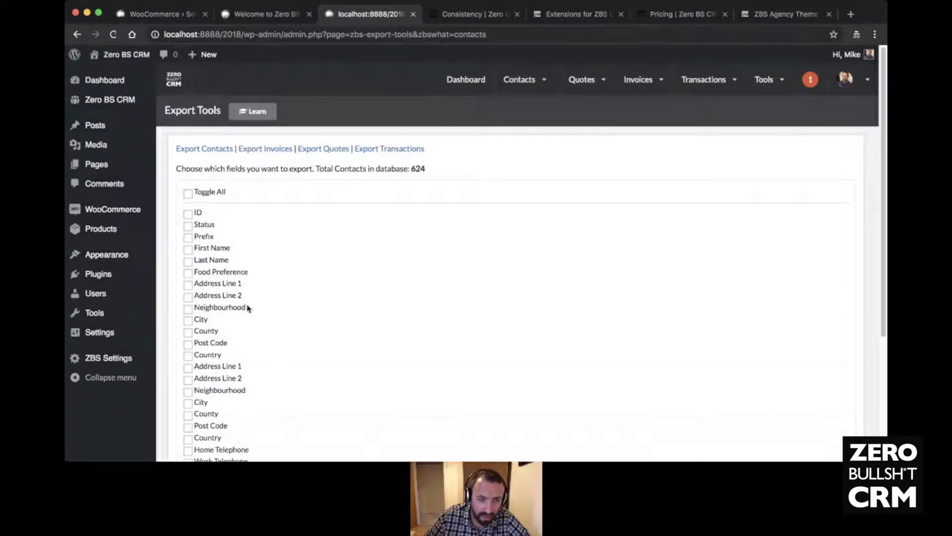
left_click(188, 214)
left_click(188, 249)
left_click(188, 262)
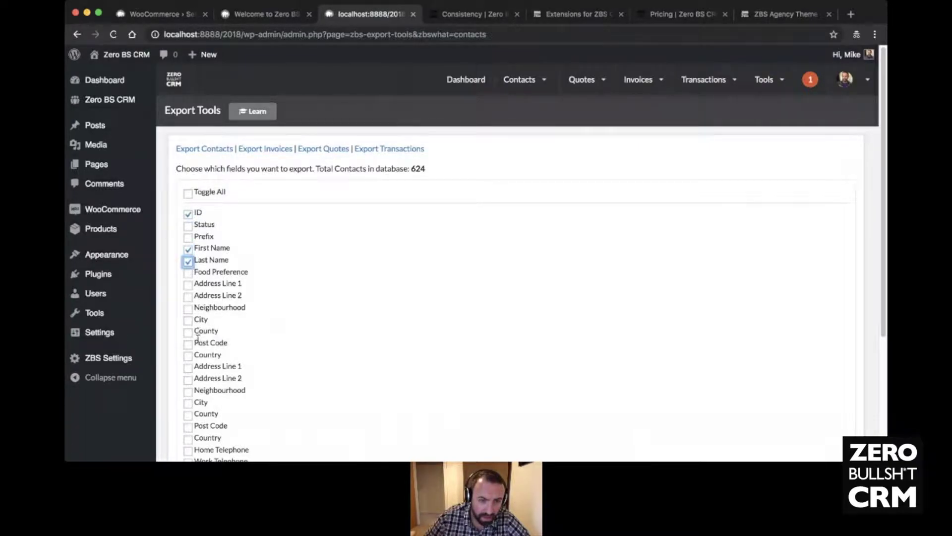
scroll(214, 350, "down", 4)
left_click(188, 312)
scroll(306, 287, "up", 4)
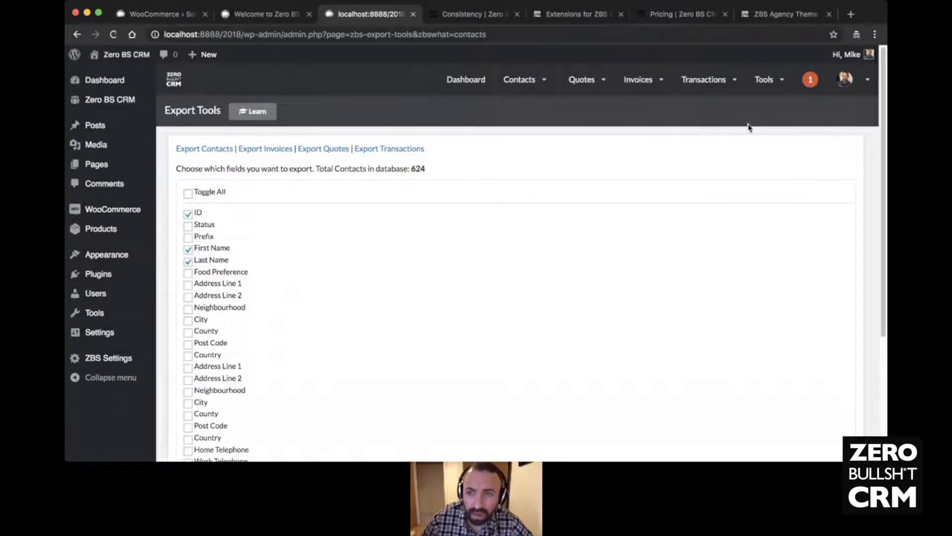
- Return to Data Tools showing Bulk Delete, Import from CSV and Export Tools
mouse_move(767, 94)
left_click(780, 170)
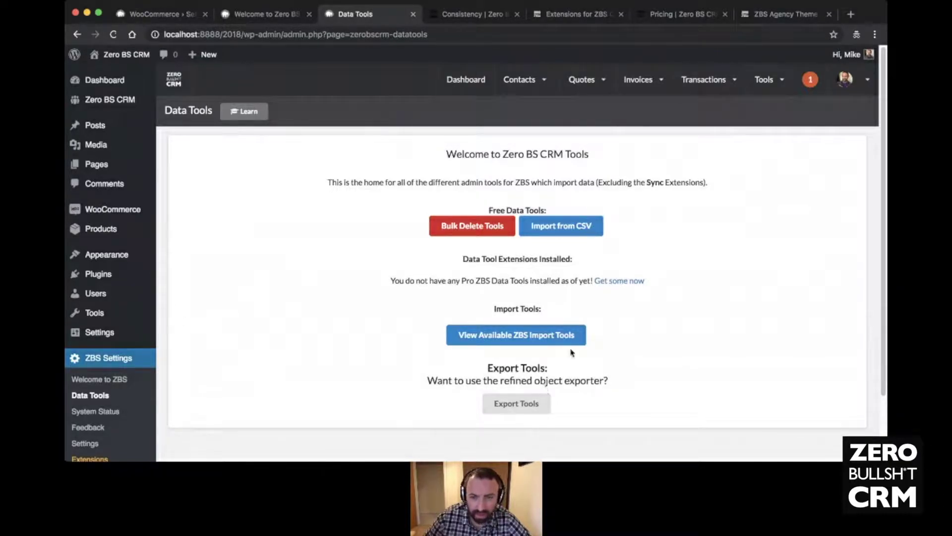
mouse_move(764, 81)
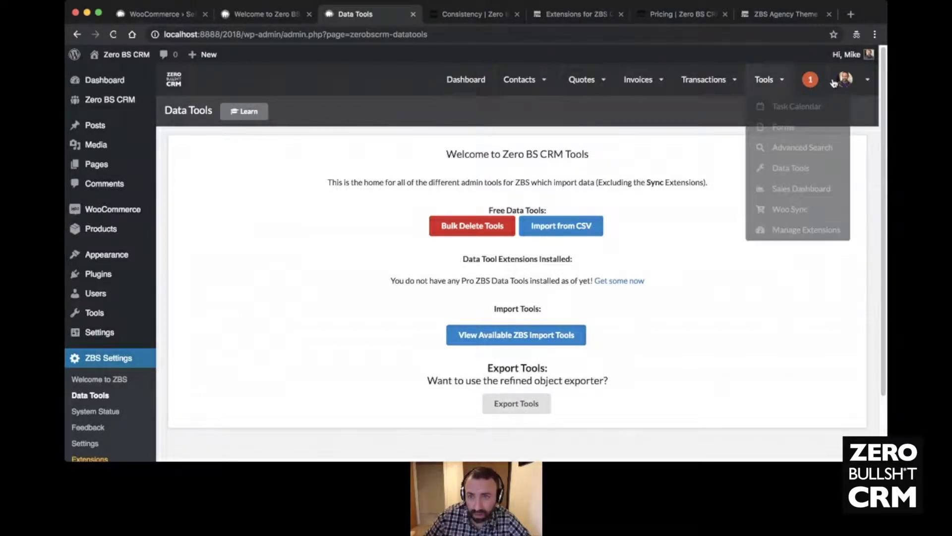
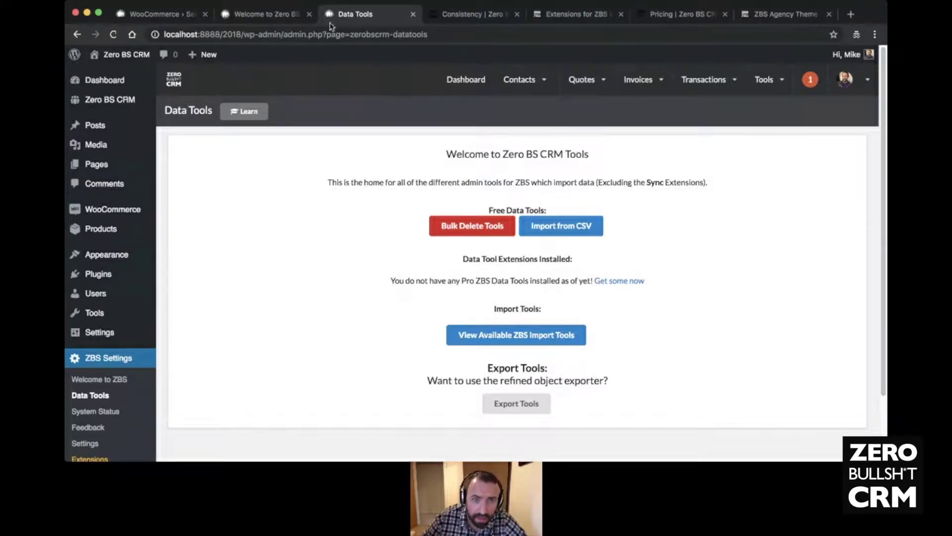
- In the Consistency tab, load zerobscrm.com/kb/submit-a-ticket/ to open the Contact us support page
left_click(503, 16)
left_click(570, 13)
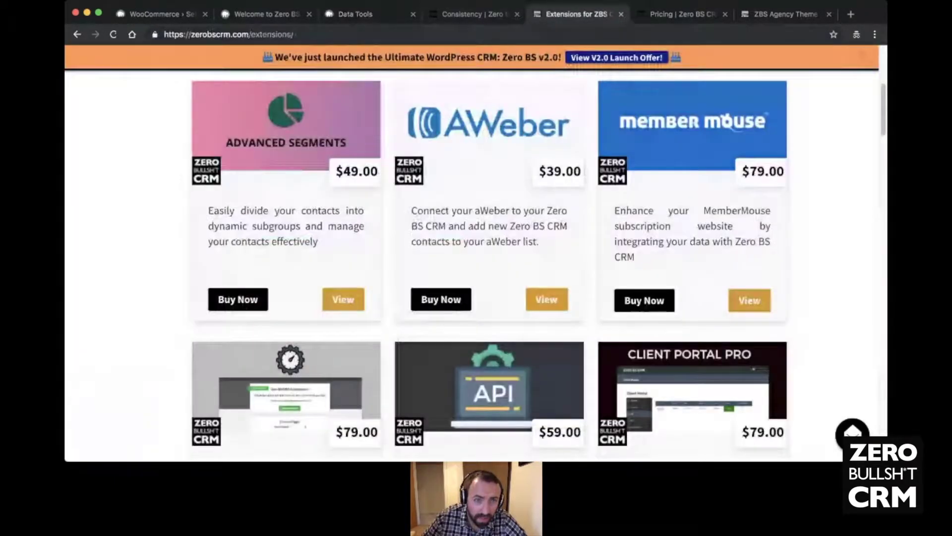
key("super+l")
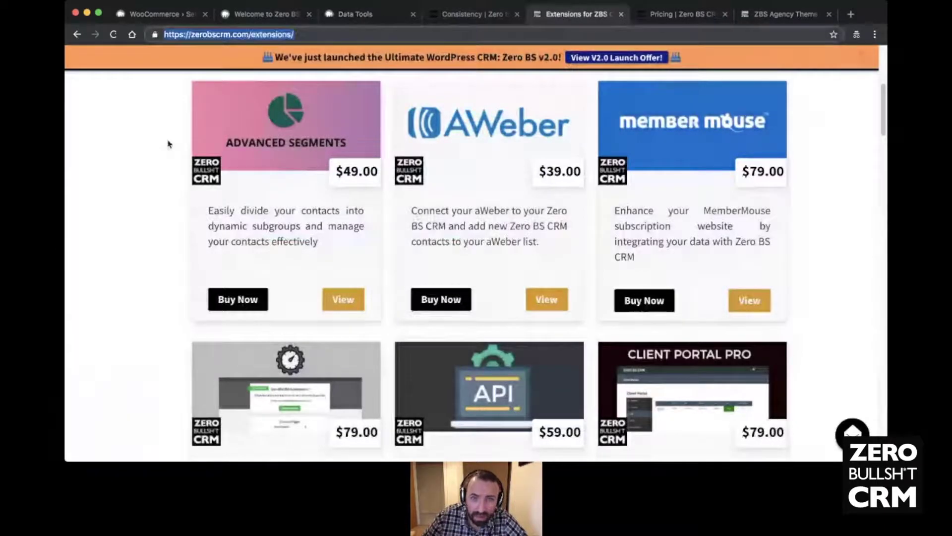
key("ctrl+shift+Tab")
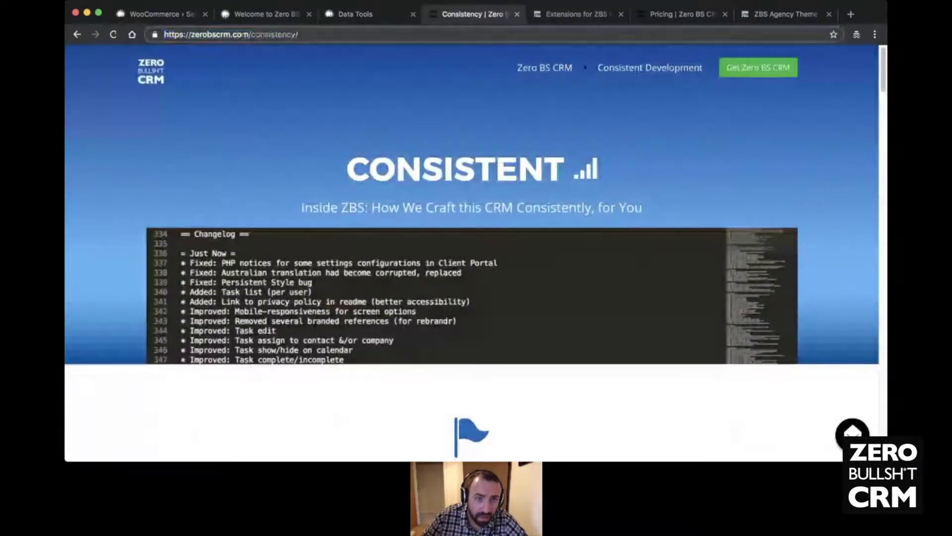
key("alt+shift+Left")
key("BackSpace")
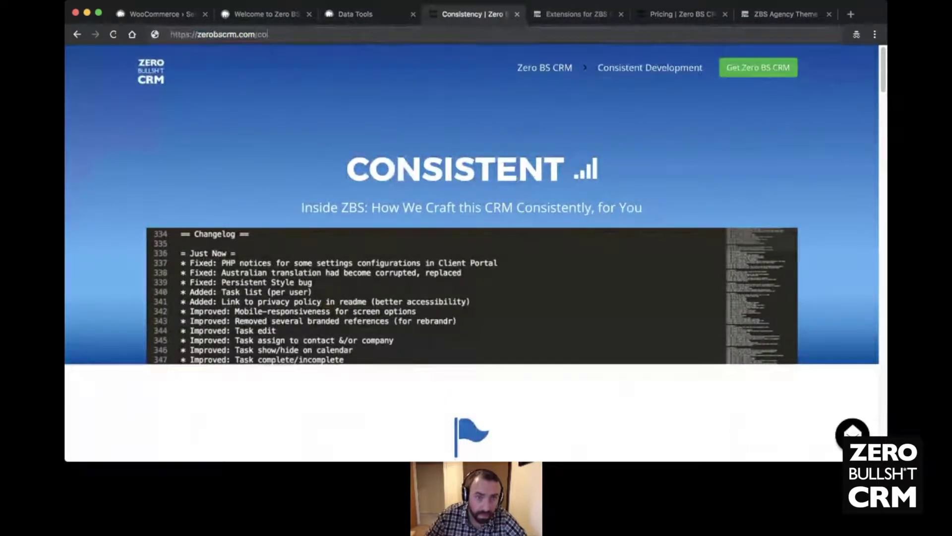
type("kb/submit-a-ticket/")
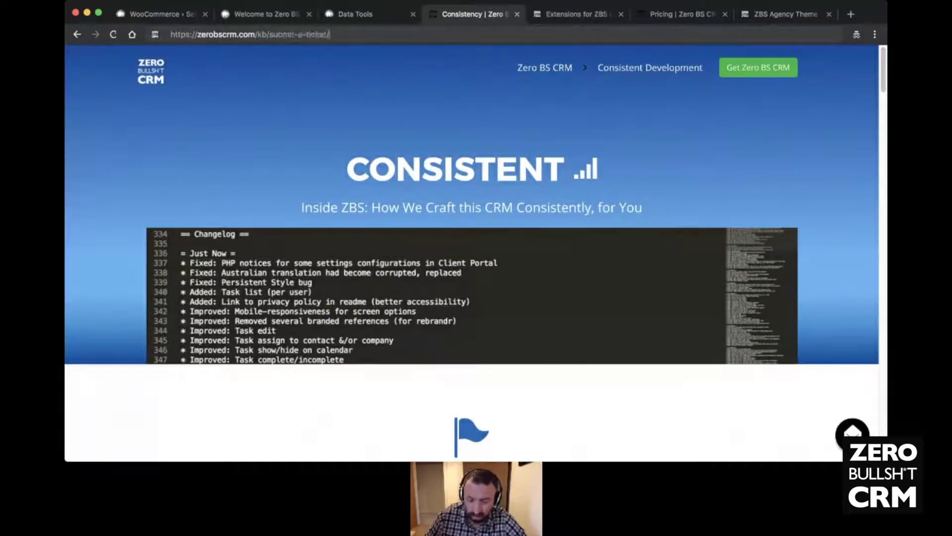
key("Return")
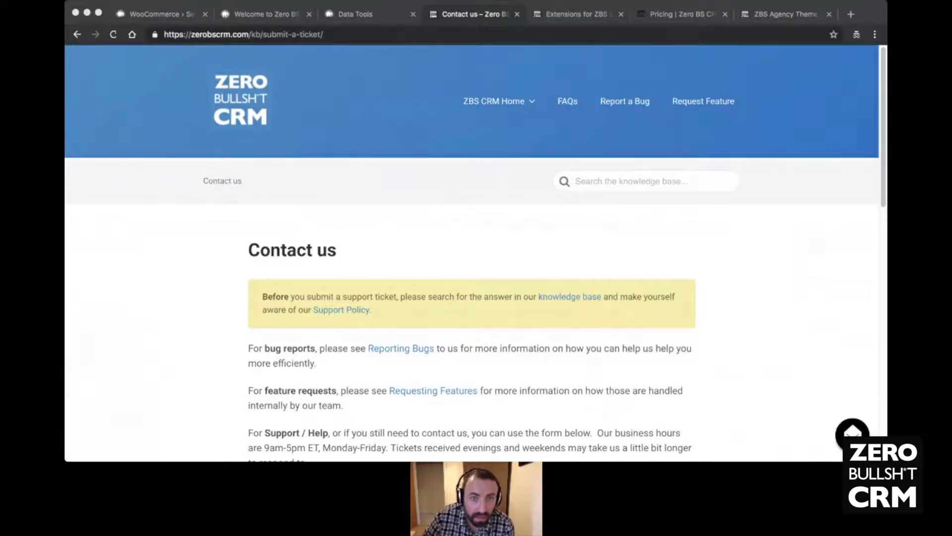
- Bring the browser showing the loaded Contact us page to the front
left_click(251, 352)
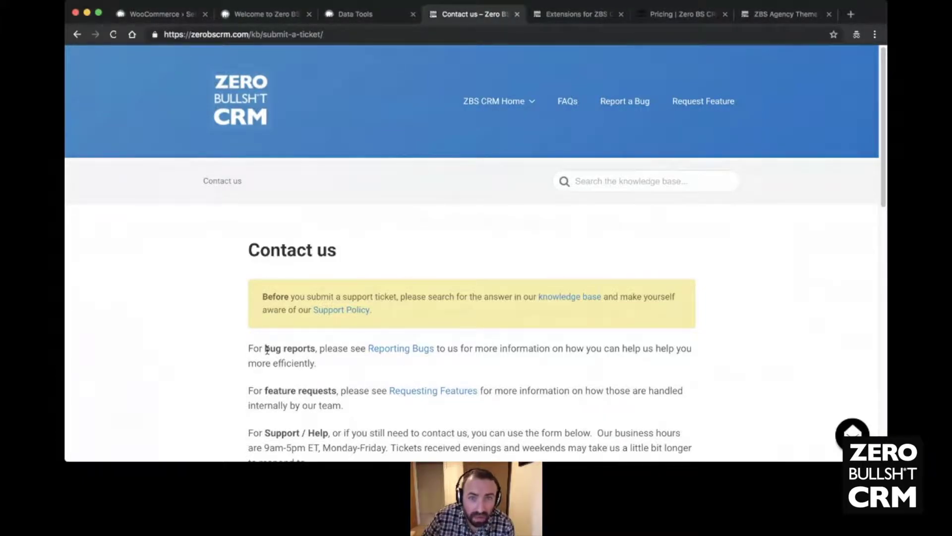
- From the Extensions for ZBS tab, open the $49 Advanced Segments product page and read its description
left_click(557, 15)
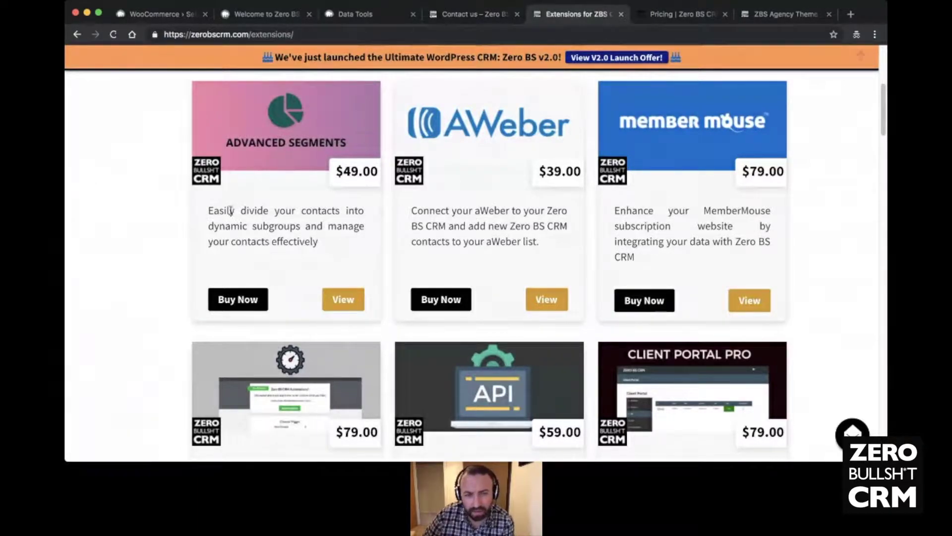
left_click(336, 299)
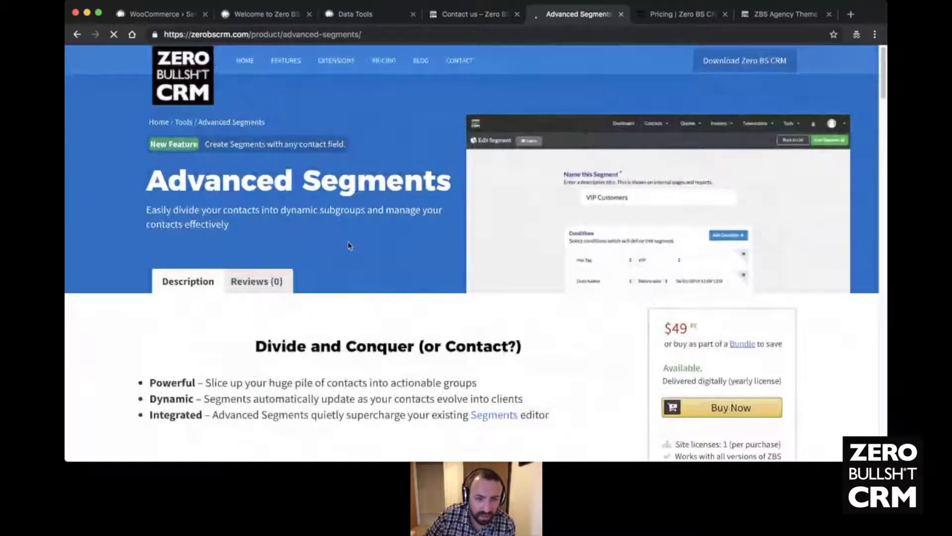
scroll(347, 245, "down", 1)
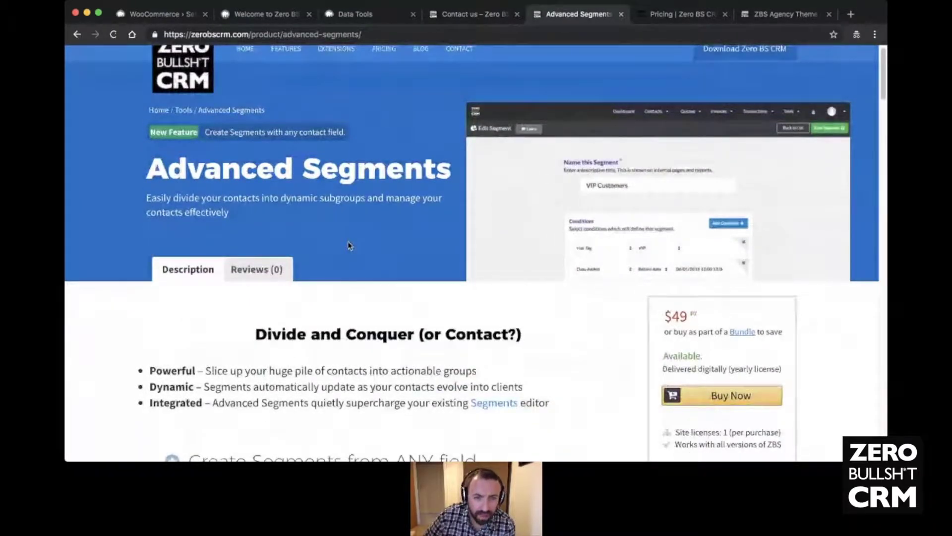
scroll(410, 236, "down", 5)
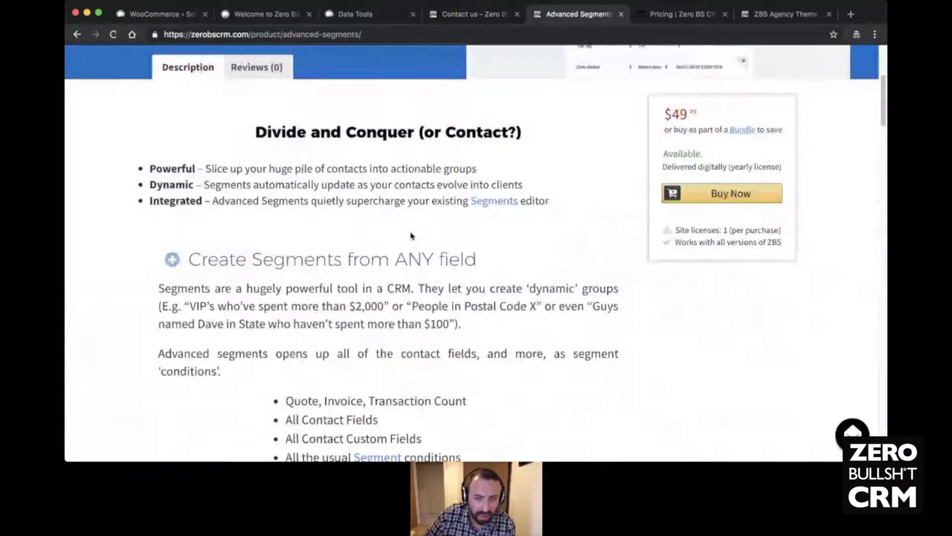
scroll(410, 236, "down", 1)
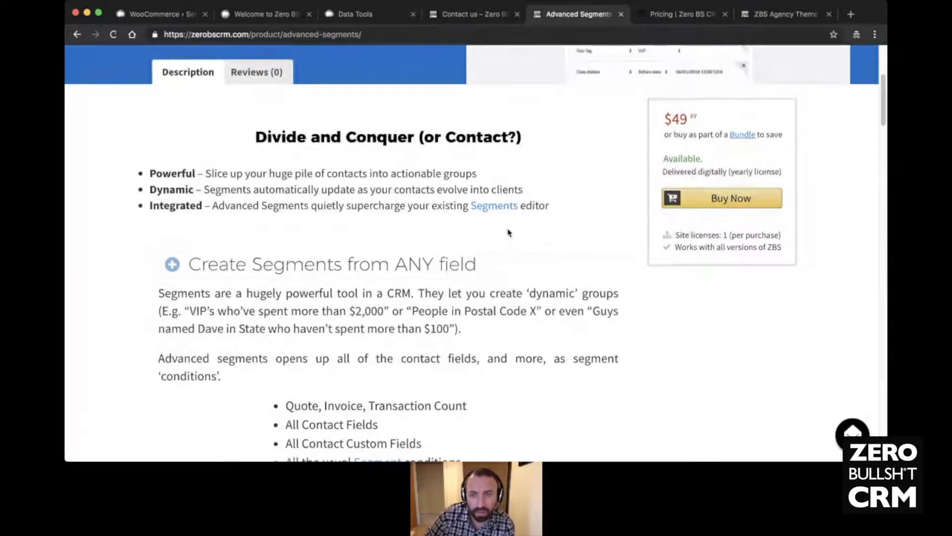
scroll(508, 232, "down", 2)
scroll(508, 232, "down", 2)
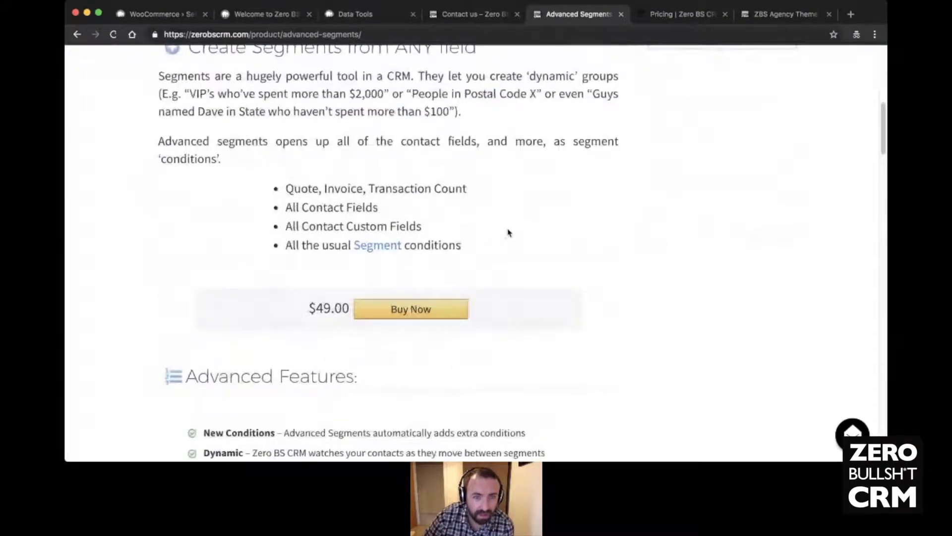
scroll(659, 325, "up", 2)
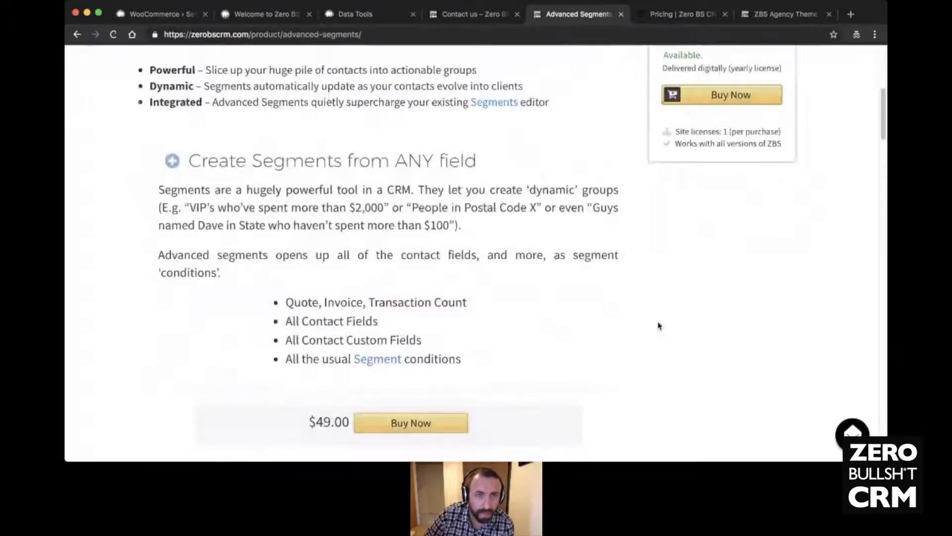
scroll(660, 326, "up", 6)
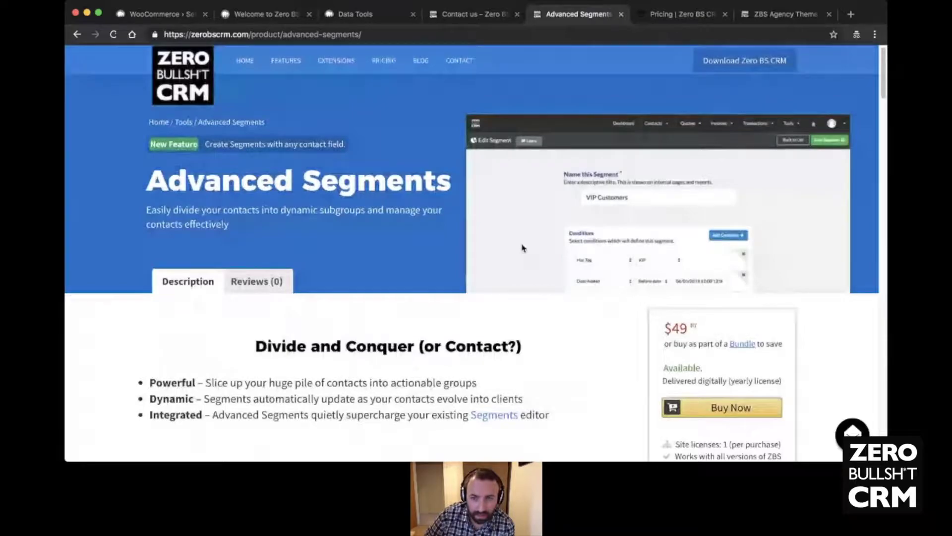
scroll(360, 298, "down", 5)
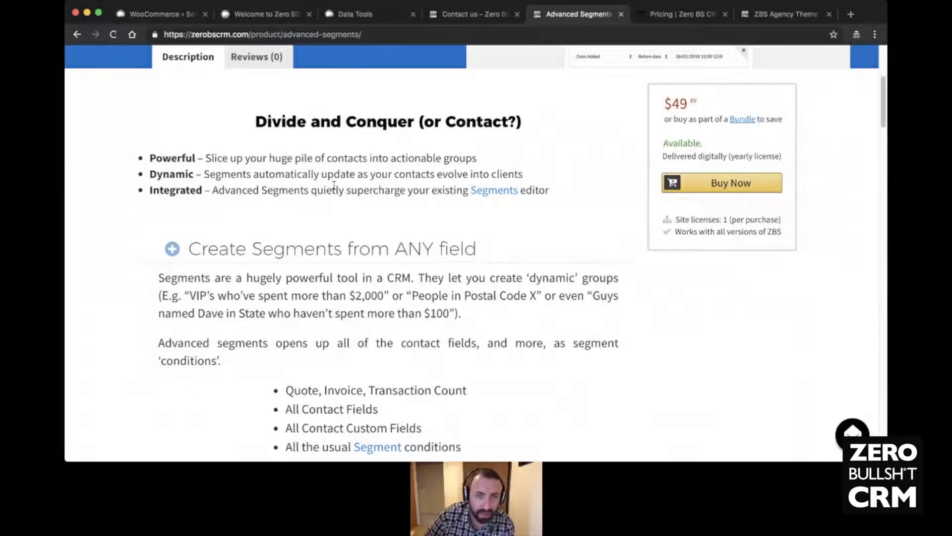
scroll(334, 185, "up", 5)
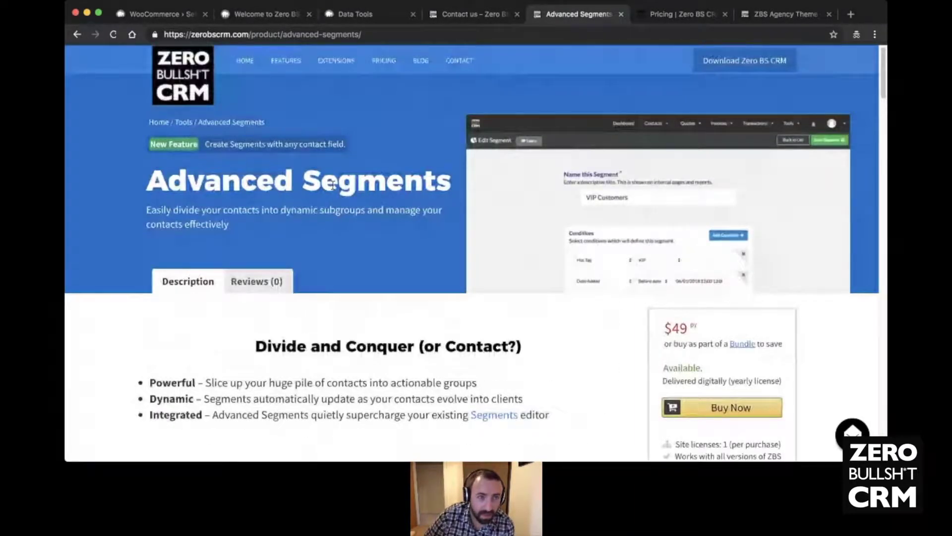
- Return to the extensions list, filter to Email Marketing, and browse AWeber, Mailchimp, ConvertKit and Mail Campaigns
left_click(77, 34)
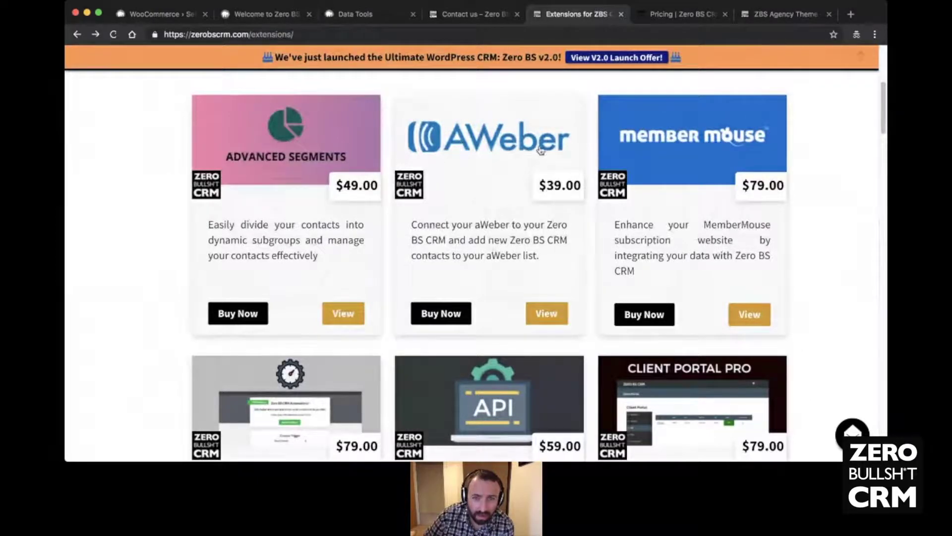
scroll(439, 156, "up", 2)
left_click(441, 152)
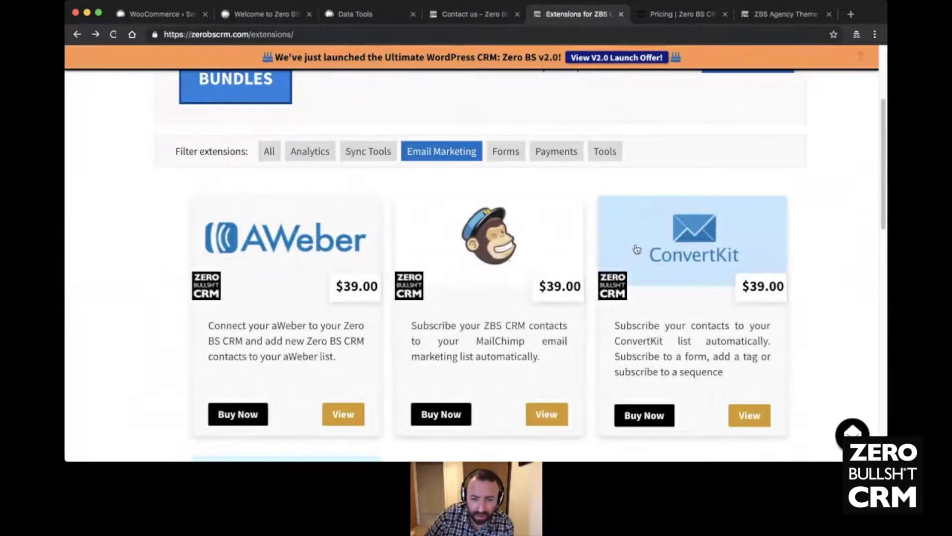
scroll(456, 206, "down", 5)
scroll(426, 282, "down", 2)
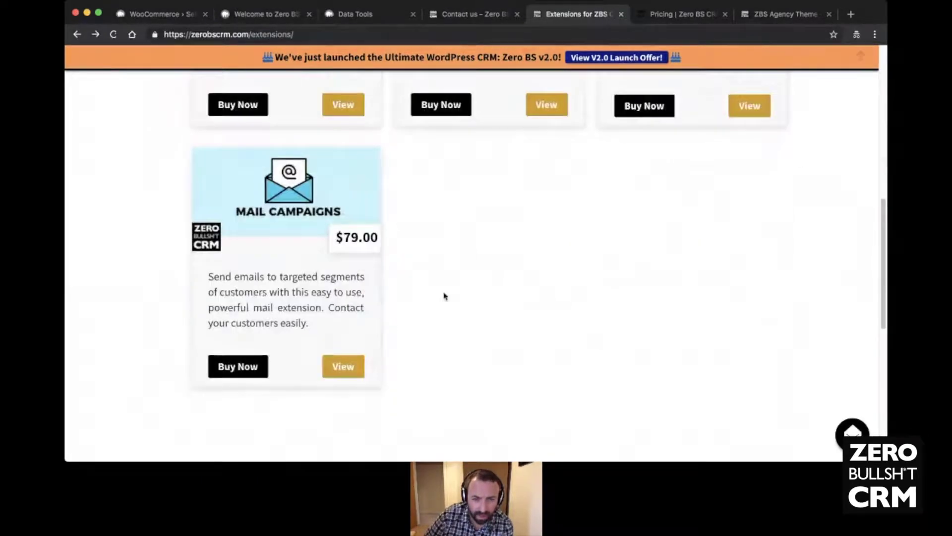
scroll(604, 292, "up", 5)
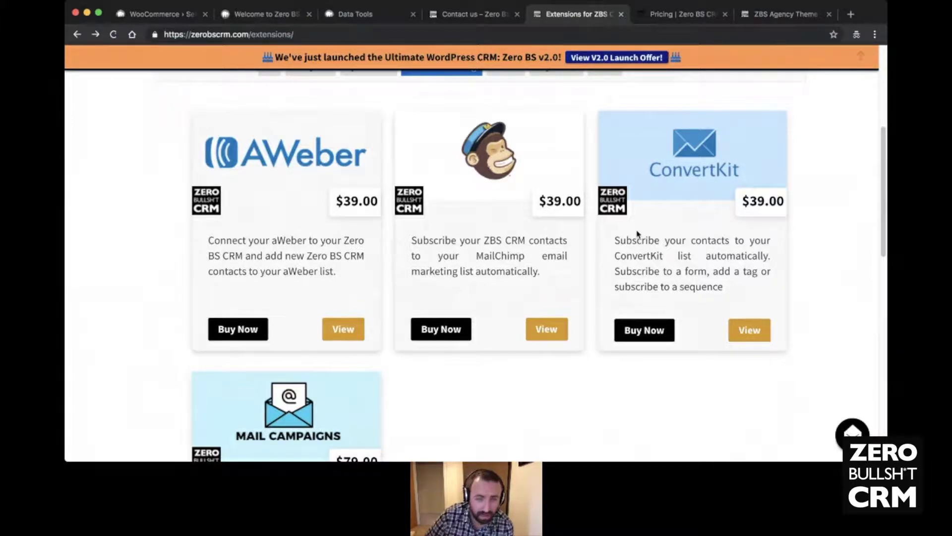
scroll(464, 233, "down", 5)
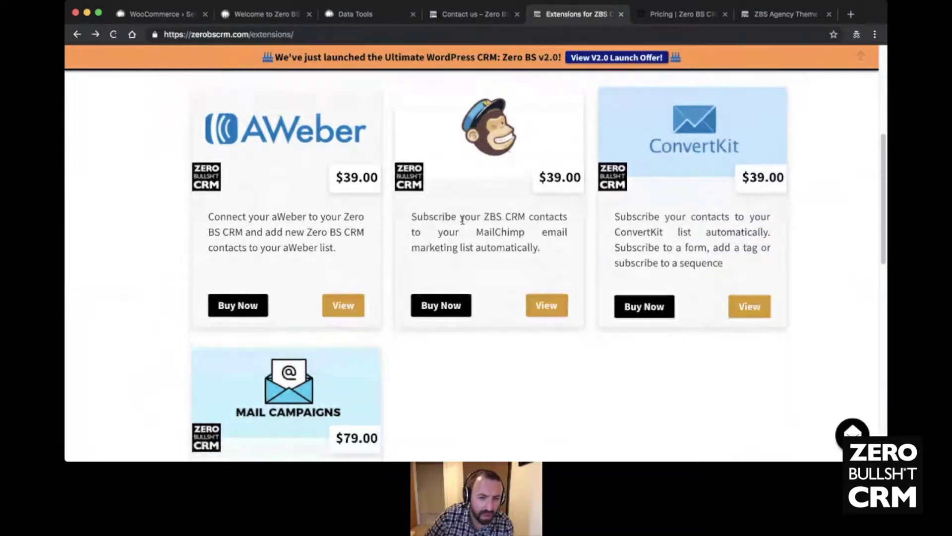
scroll(465, 245, "down", 4)
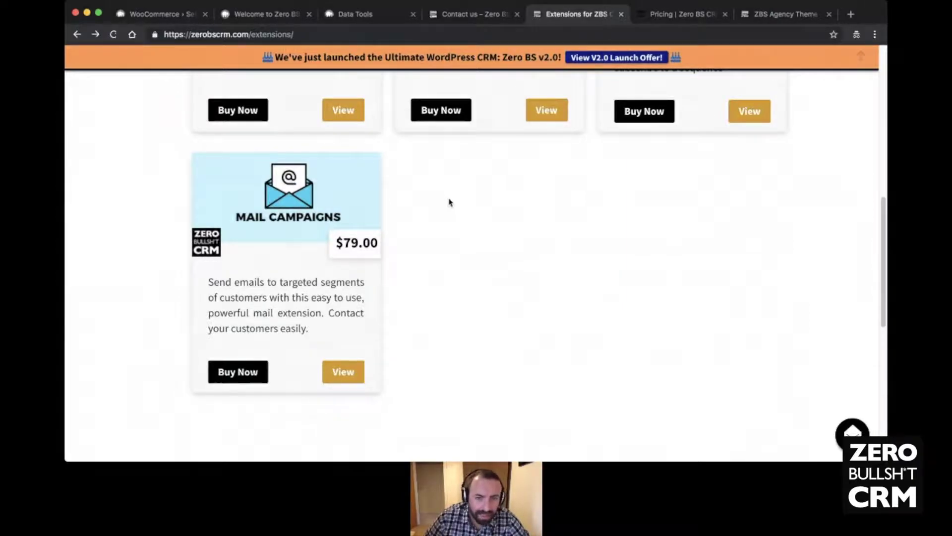
scroll(449, 202, "up", 10)
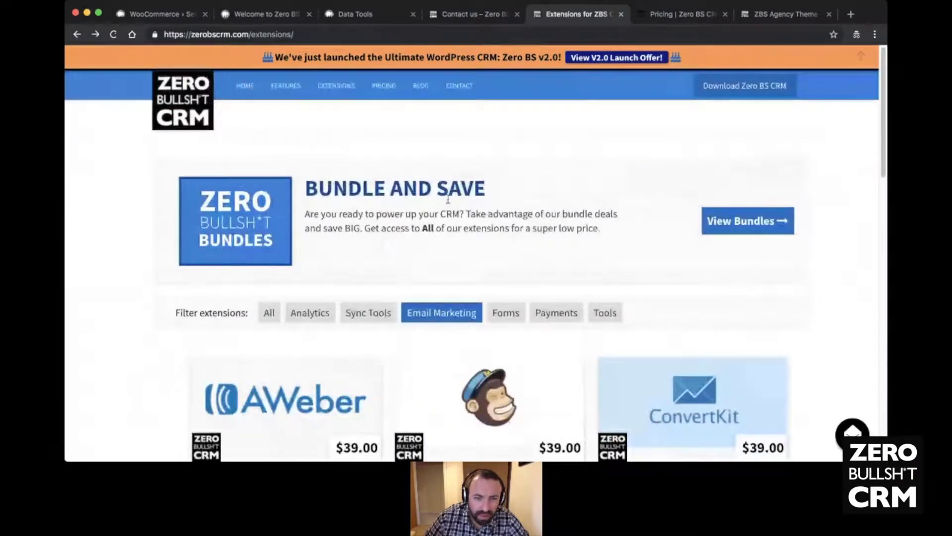
scroll(448, 200, "down", 10)
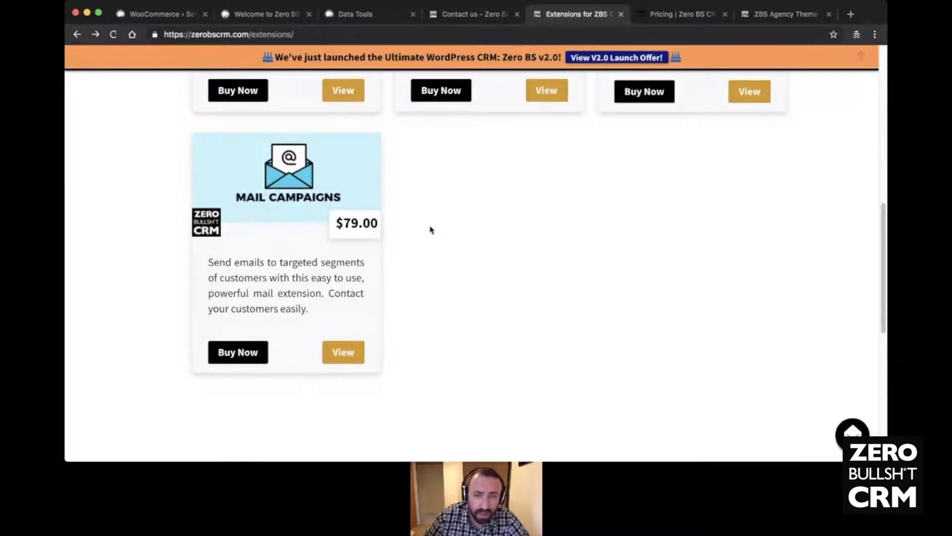
scroll(430, 230, "up", 3)
scroll(430, 230, "up", 10)
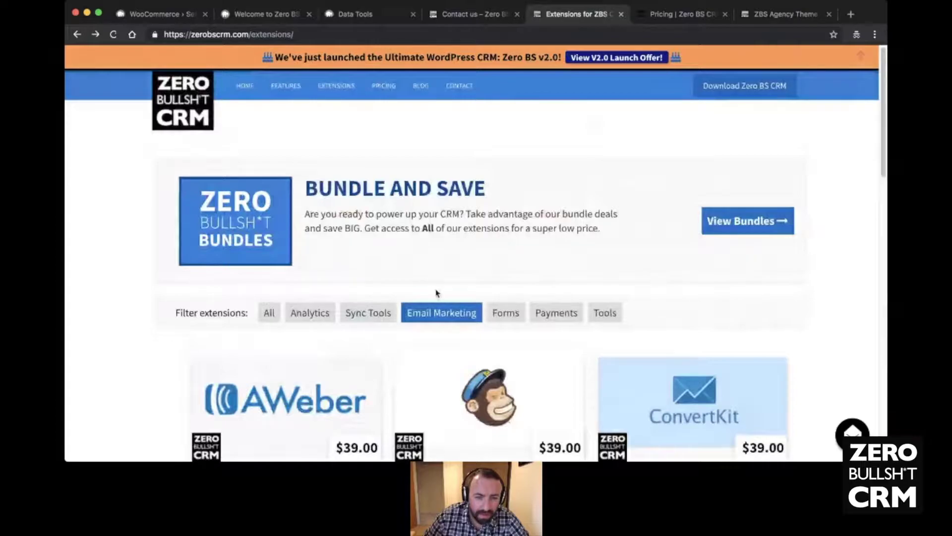
- Show all extensions again and open the $79 Automations product page
left_click(271, 312)
scroll(385, 267, "down", 5)
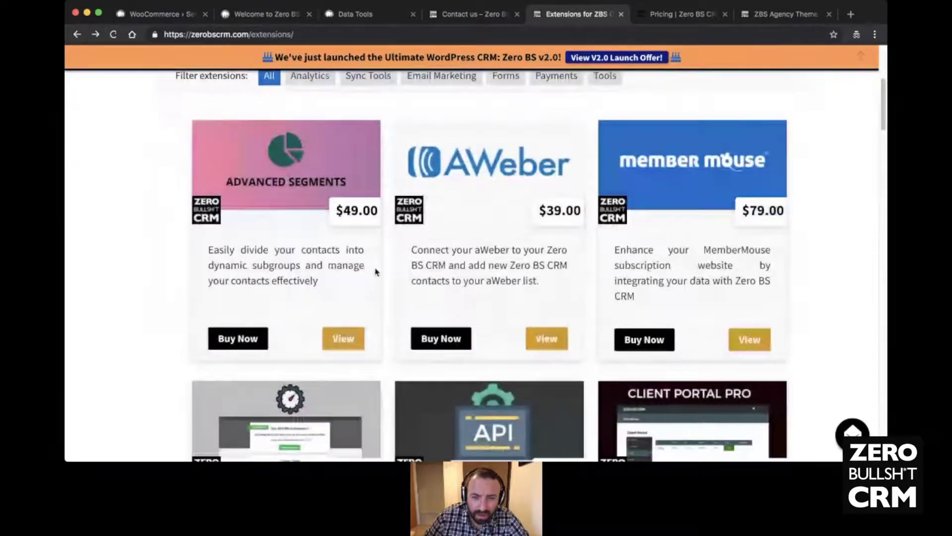
scroll(375, 272, "down", 2)
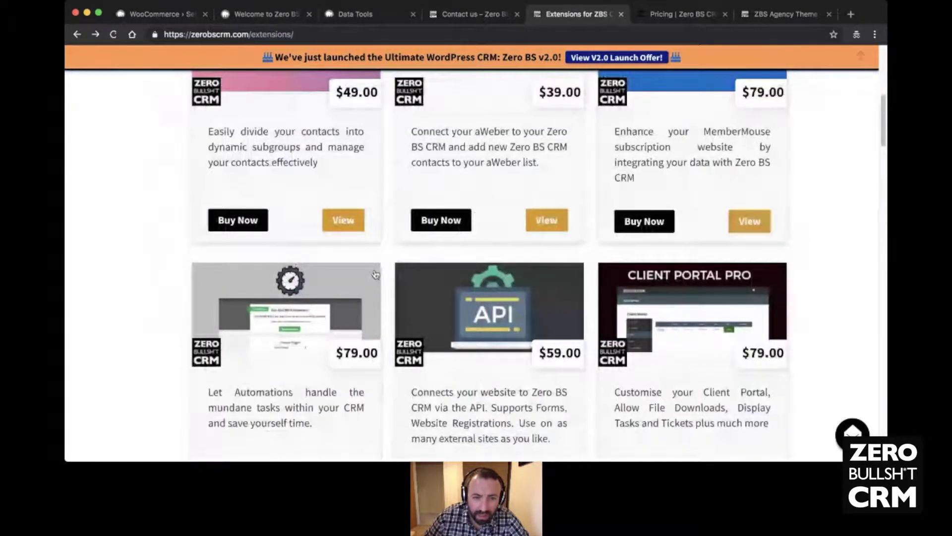
scroll(376, 274, "down", 1)
left_click(298, 276)
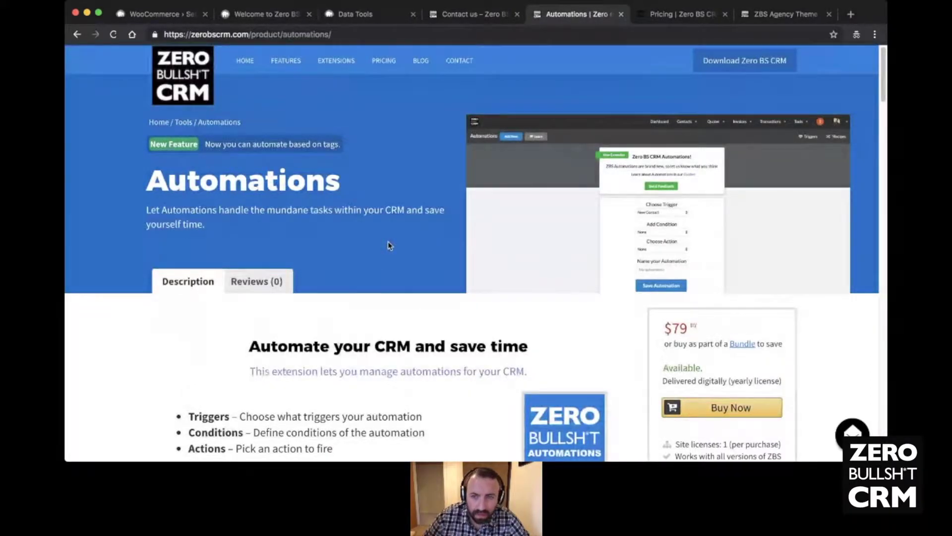
- Read through the Automations Triggers, Conditions, Actions and Recipes sections, then return to the top
scroll(388, 241, "down", 2)
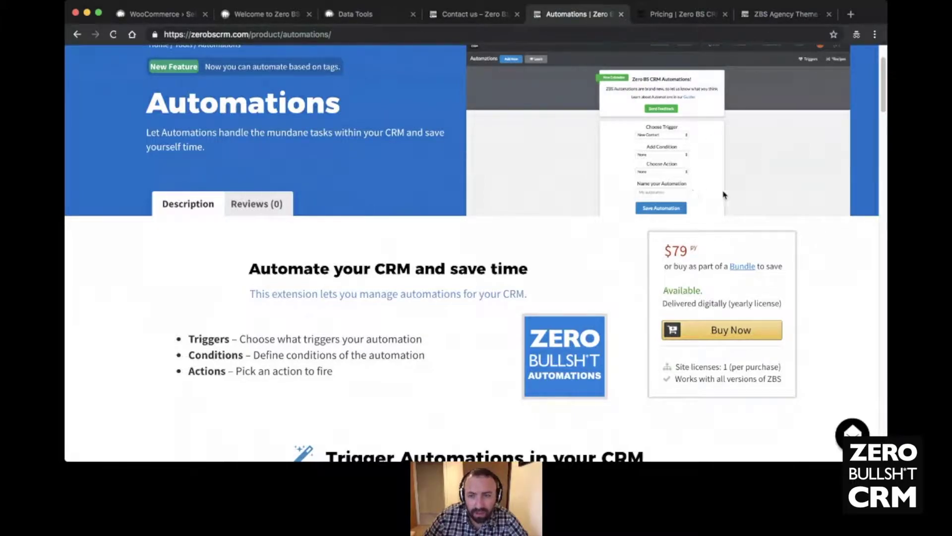
scroll(446, 204, "down", 1)
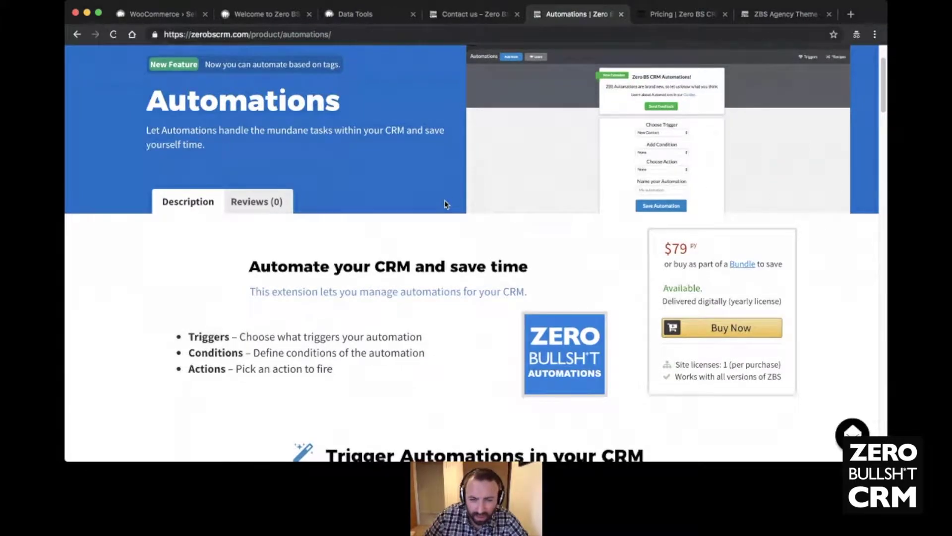
scroll(446, 204, "down", 5)
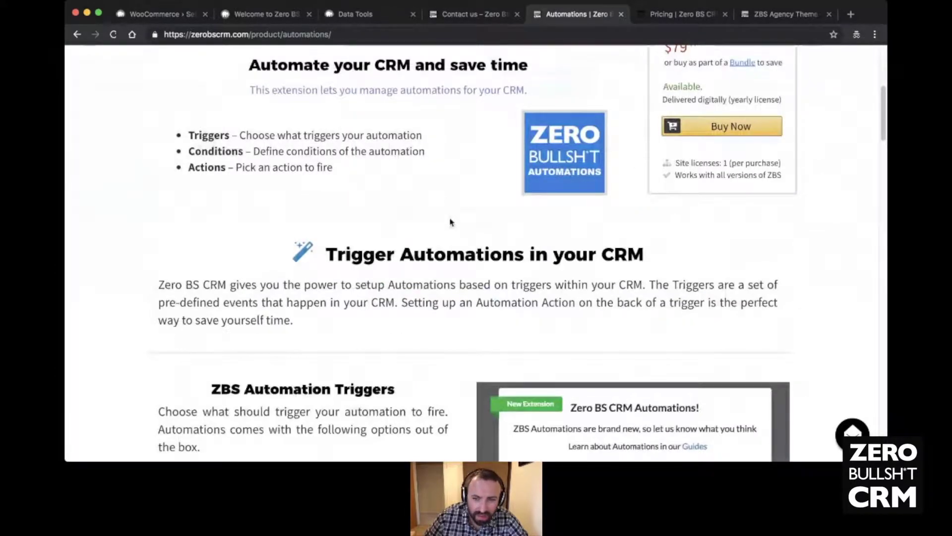
scroll(450, 222, "down", 9)
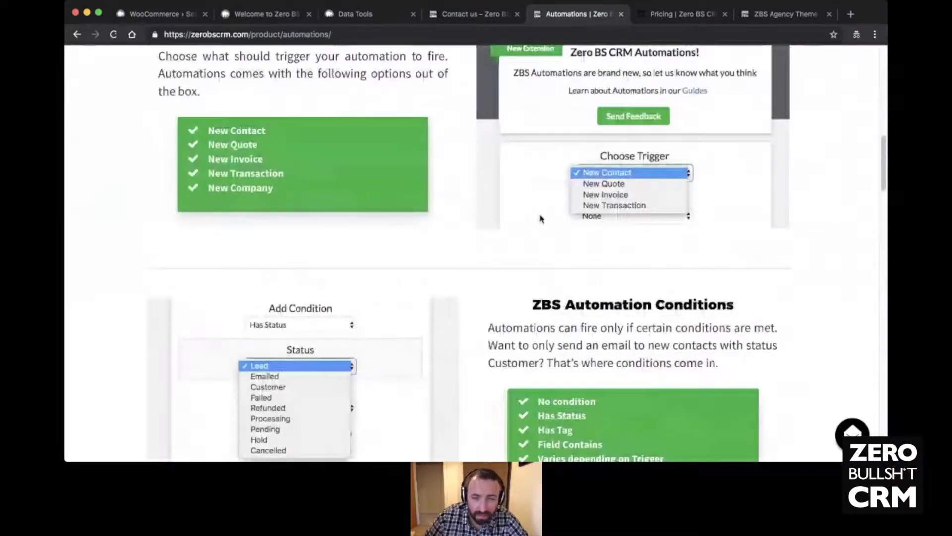
scroll(496, 203, "up", 2)
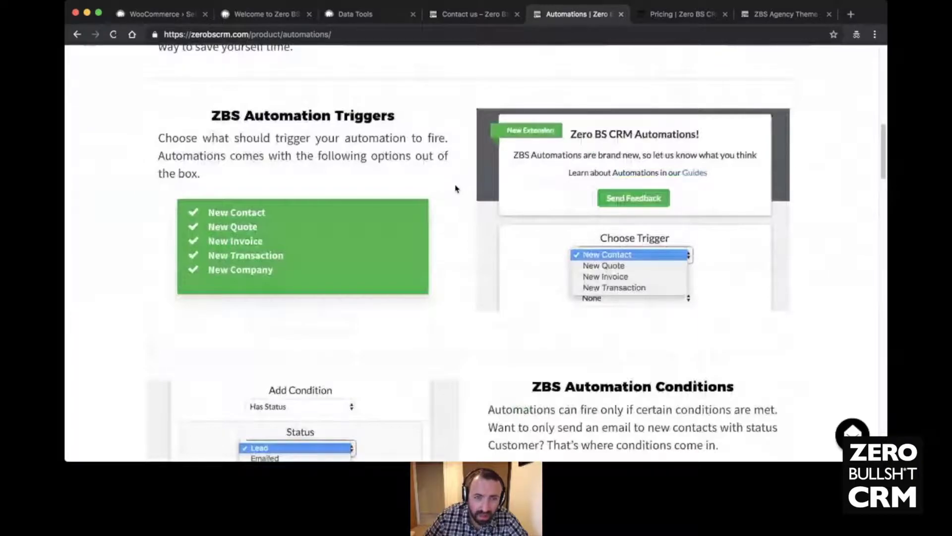
scroll(452, 204, "down", 8)
scroll(452, 214, "down", 5)
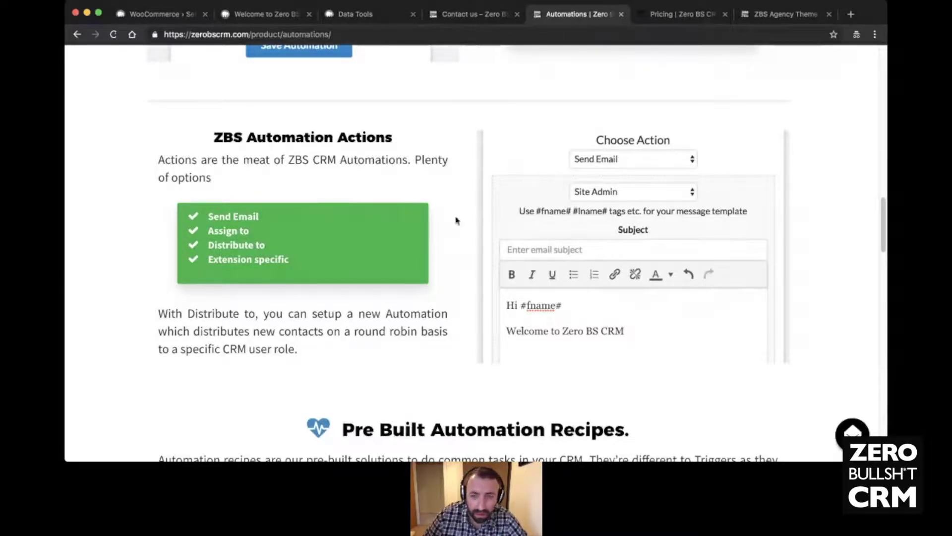
scroll(470, 220, "down", 1)
scroll(471, 220, "down", 5)
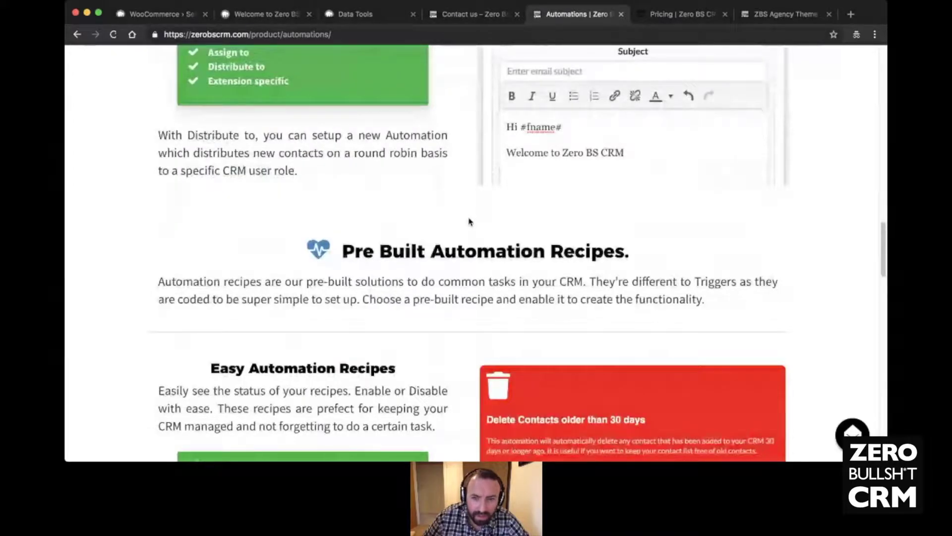
scroll(471, 222, "down", 6)
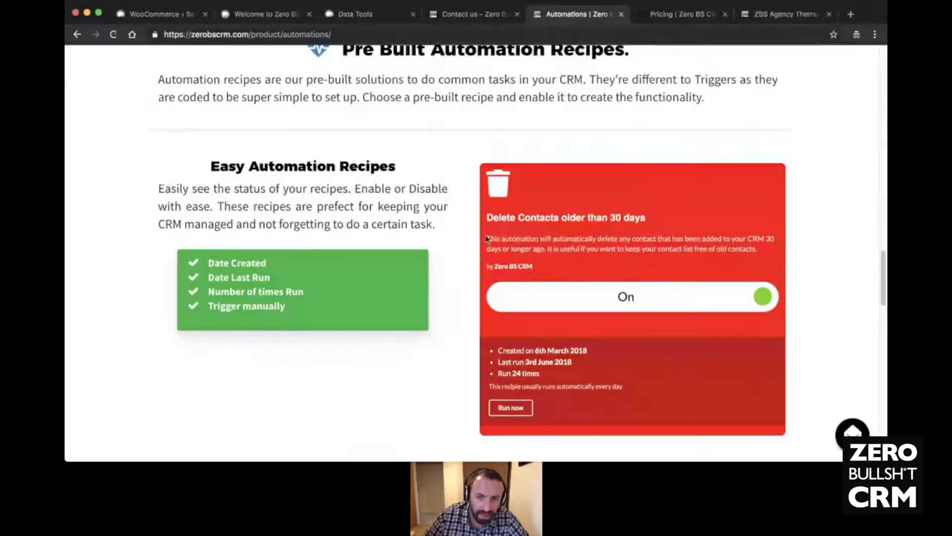
scroll(468, 197, "up", 4)
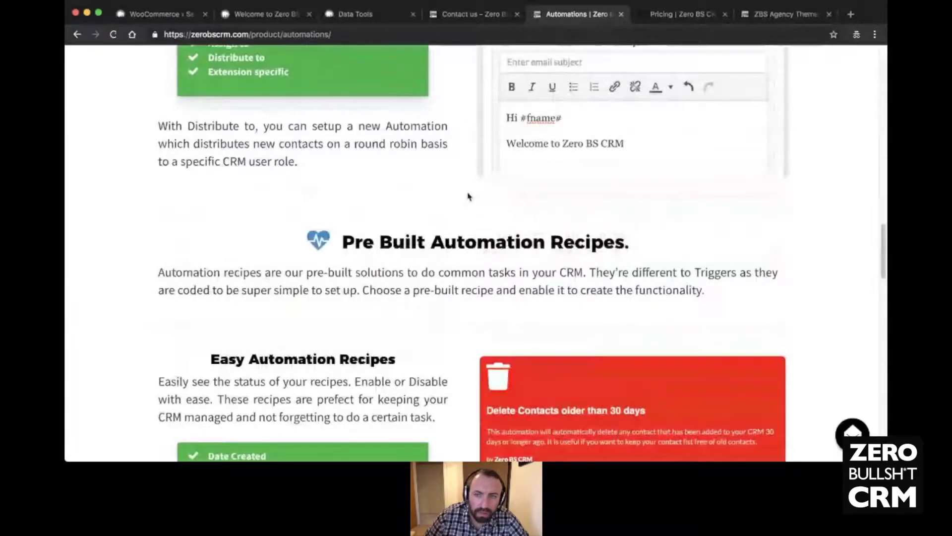
scroll(468, 197, "up", 15)
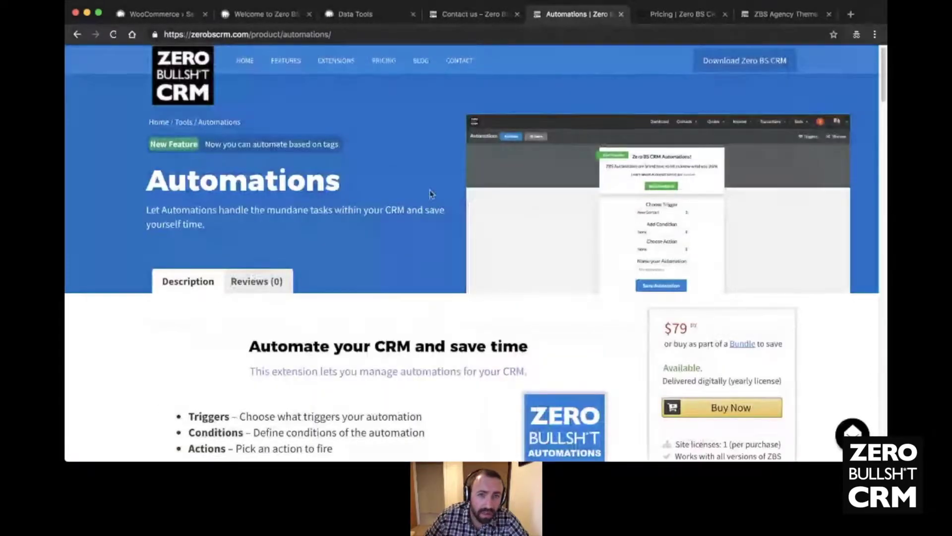
- Open EXTENSIONS from the site nav bar and browse the first extension cards
left_click(328, 61)
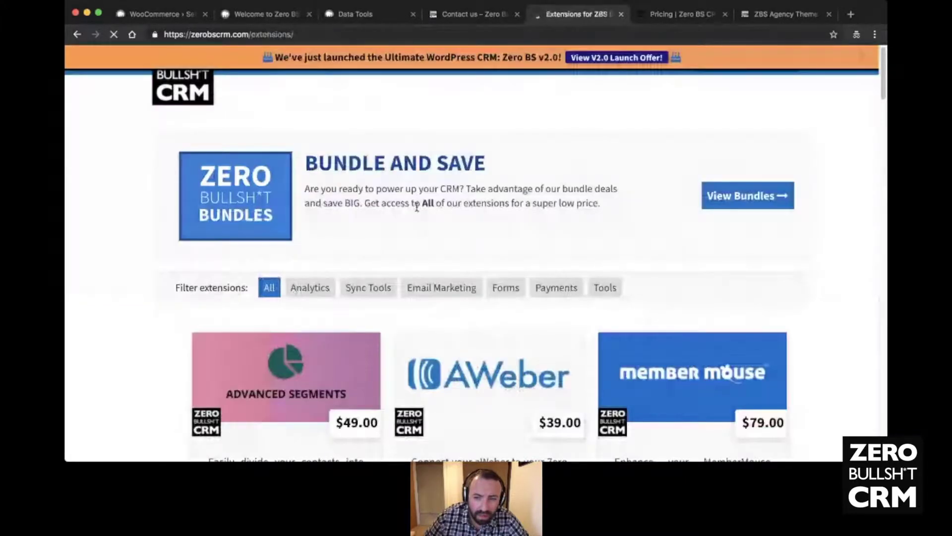
scroll(453, 217, "down", 10)
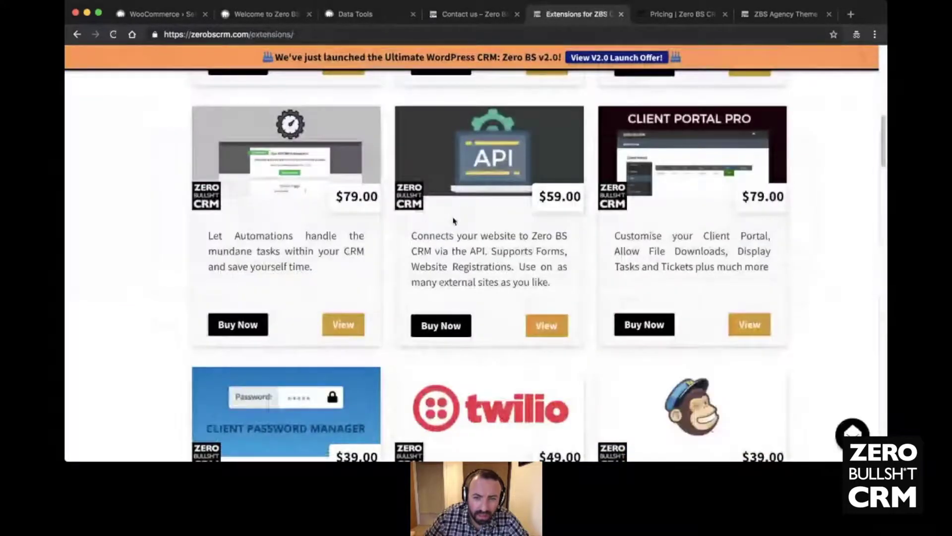
scroll(462, 231, "down", 4)
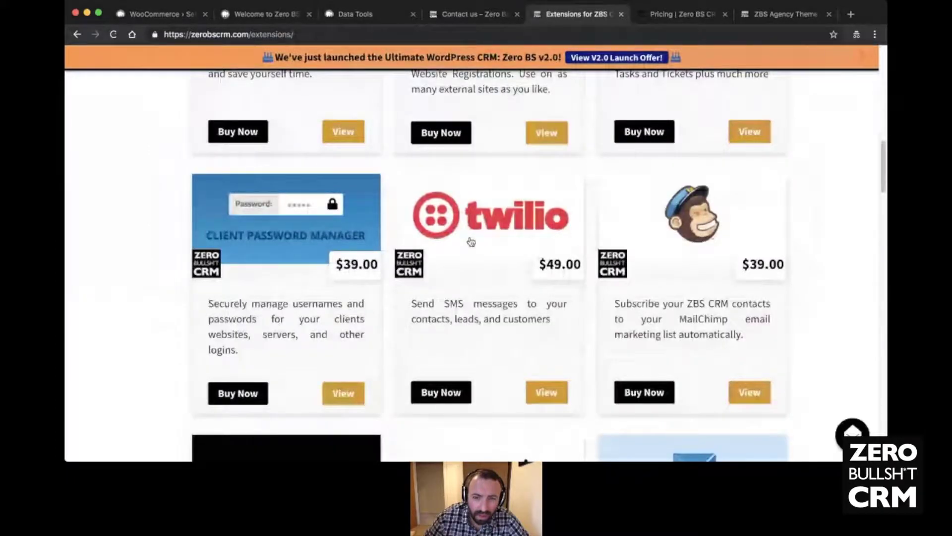
scroll(471, 242, "down", 5)
scroll(475, 242, "up", 6)
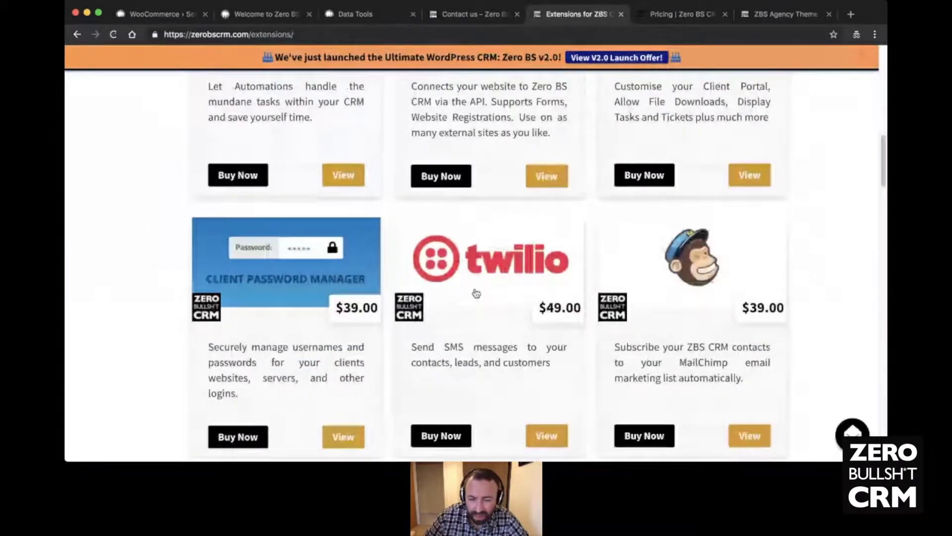
scroll(477, 293, "down", 1)
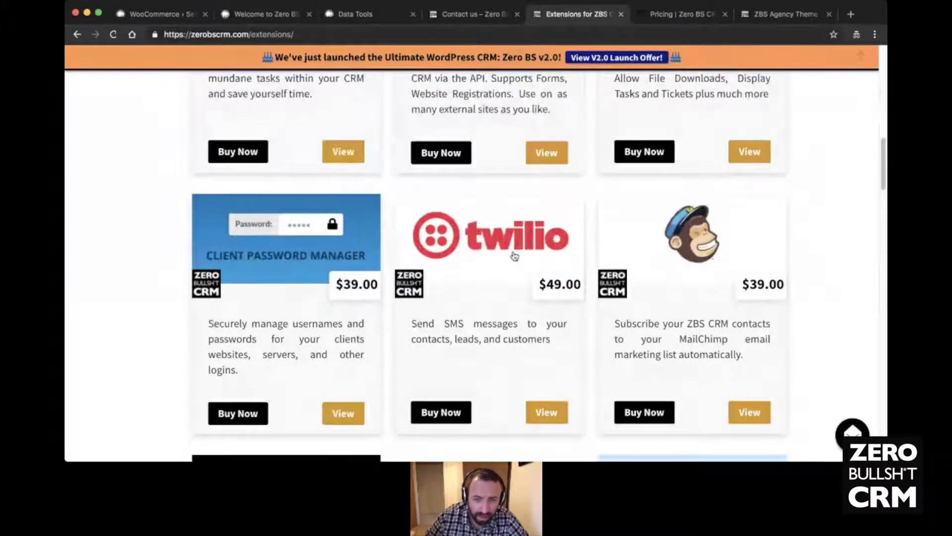
scroll(491, 248, "down", 1)
scroll(470, 243, "down", 5)
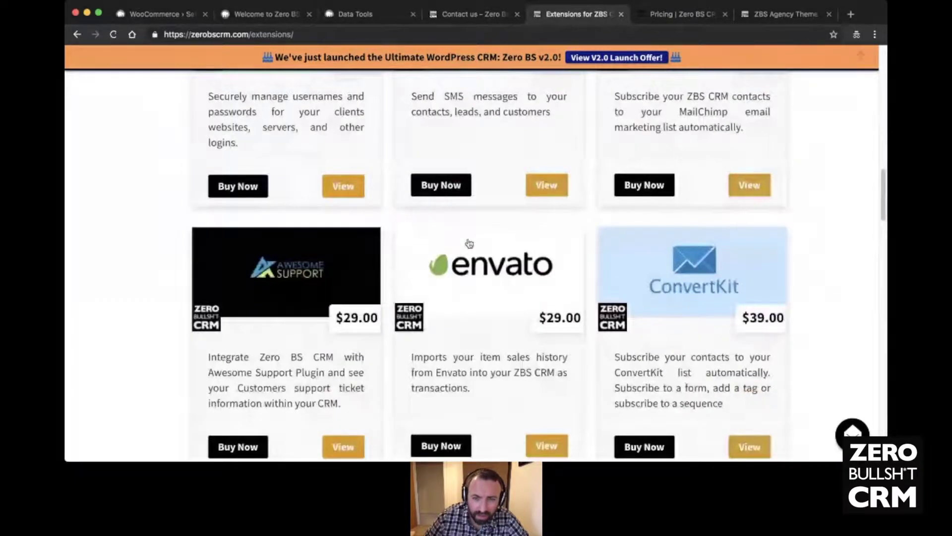
scroll(469, 243, "up", 5)
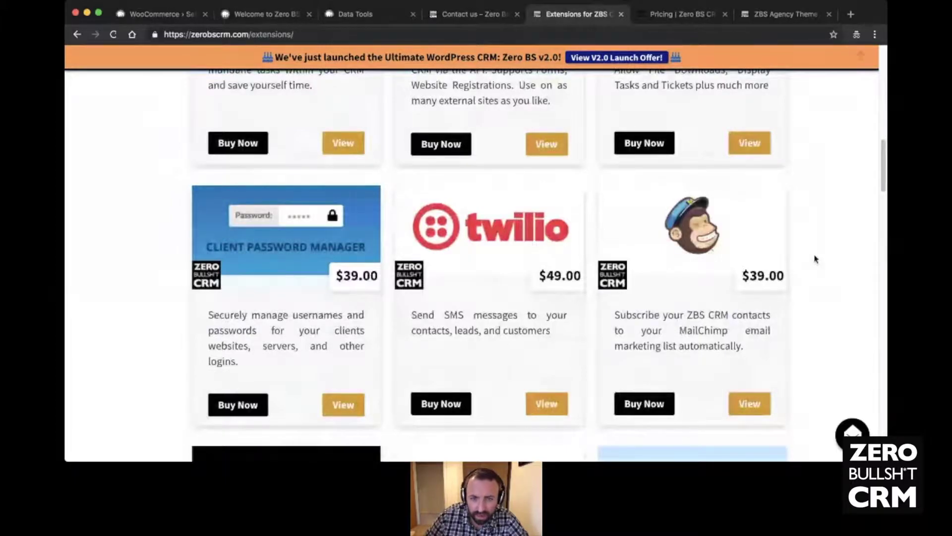
- Continue down the extensions listing to the $129 Sales Dashboard extension at the end
scroll(467, 242, "down", 5)
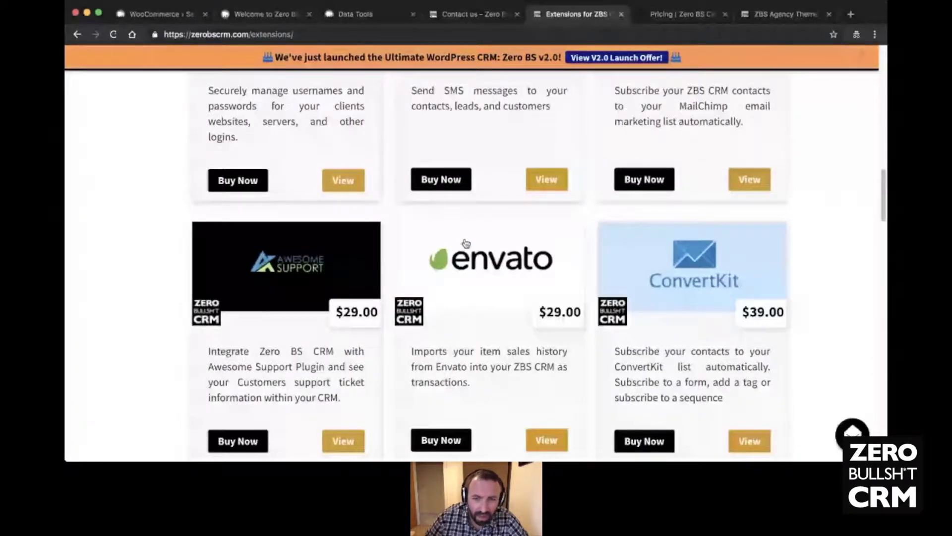
scroll(466, 243, "down", 4)
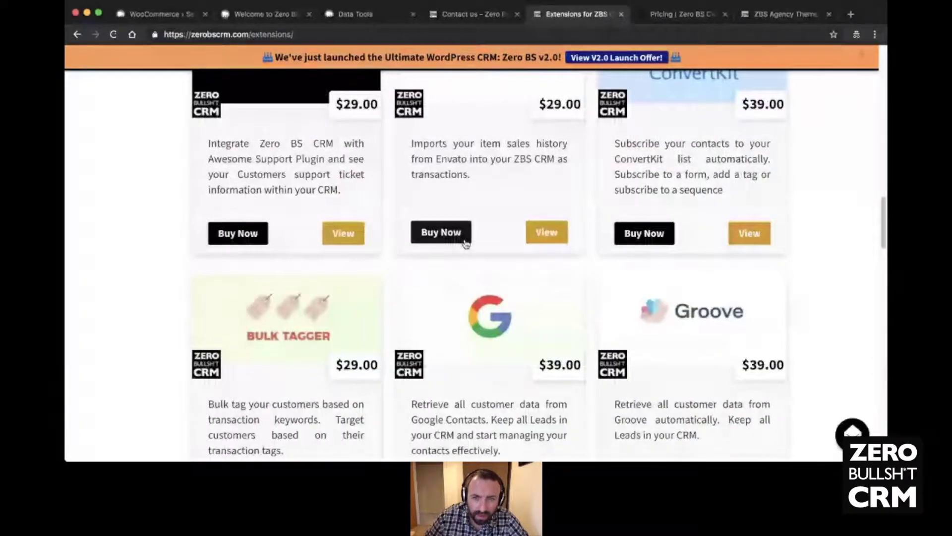
scroll(466, 243, "down", 8)
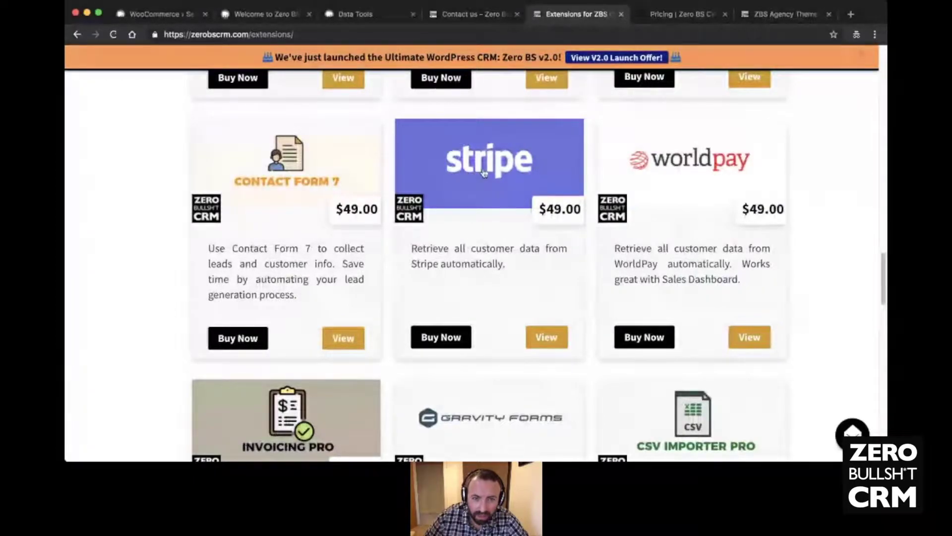
scroll(485, 174, "down", 2)
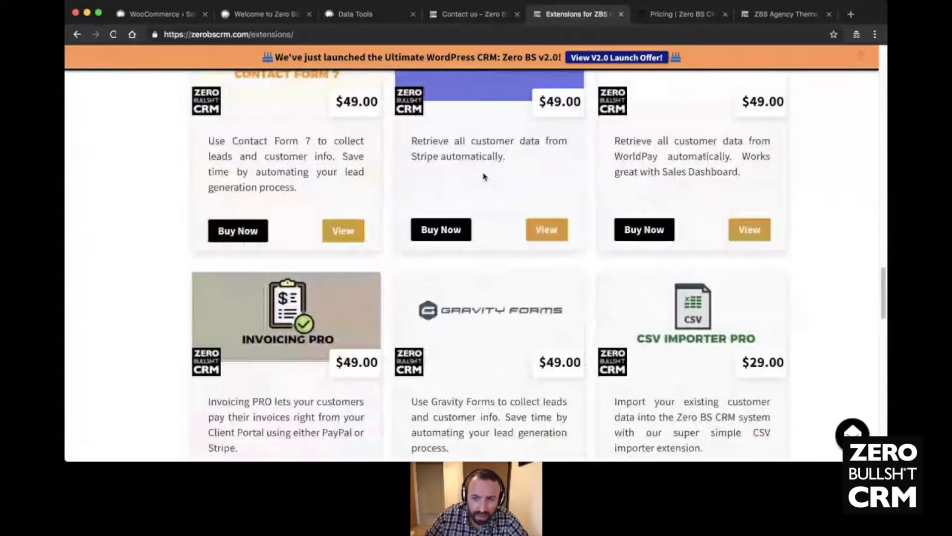
scroll(484, 183, "down", 4)
scroll(480, 193, "down", 5)
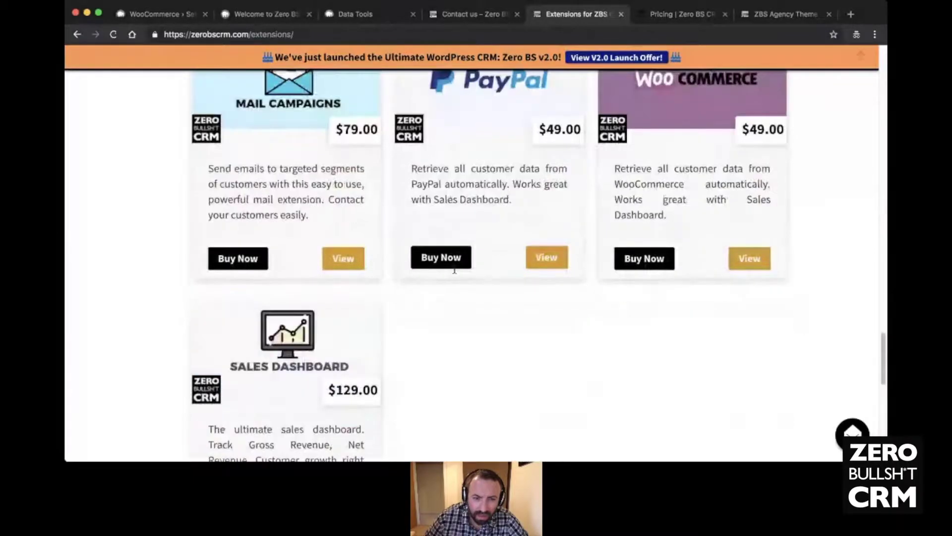
scroll(455, 270, "down", 5)
scroll(315, 247, "up", 3)
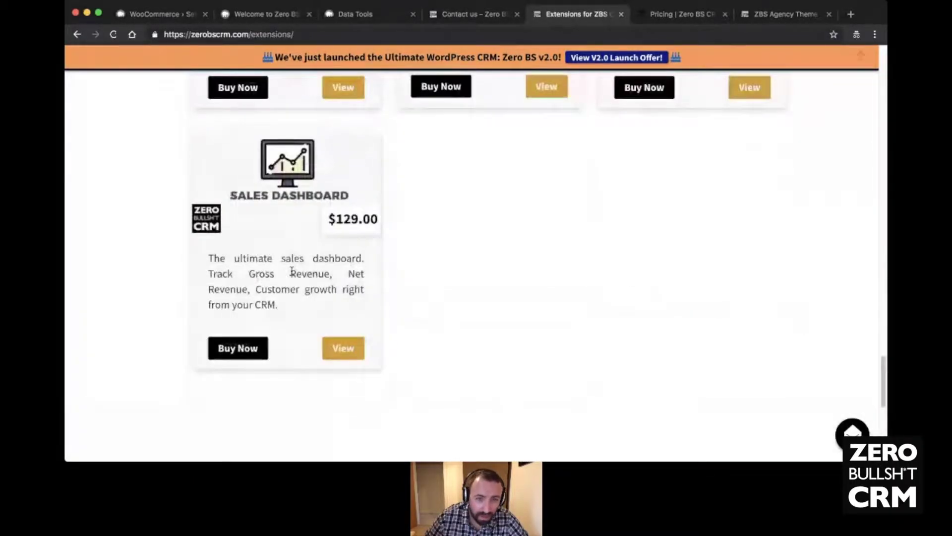
- In the CRM's Data Tools admin tab, choose Sales Dashboard from the Tools menu
left_click(166, 14)
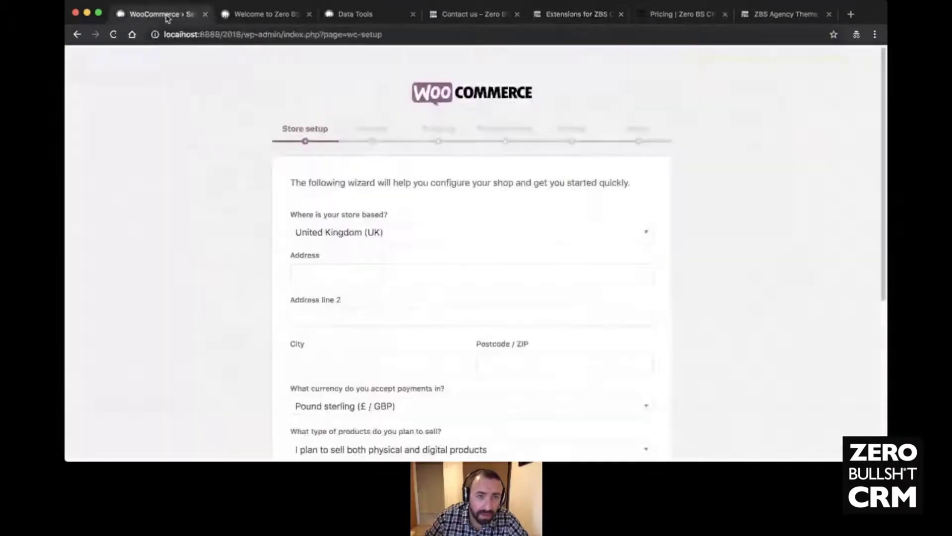
left_click(263, 14)
left_click(334, 17)
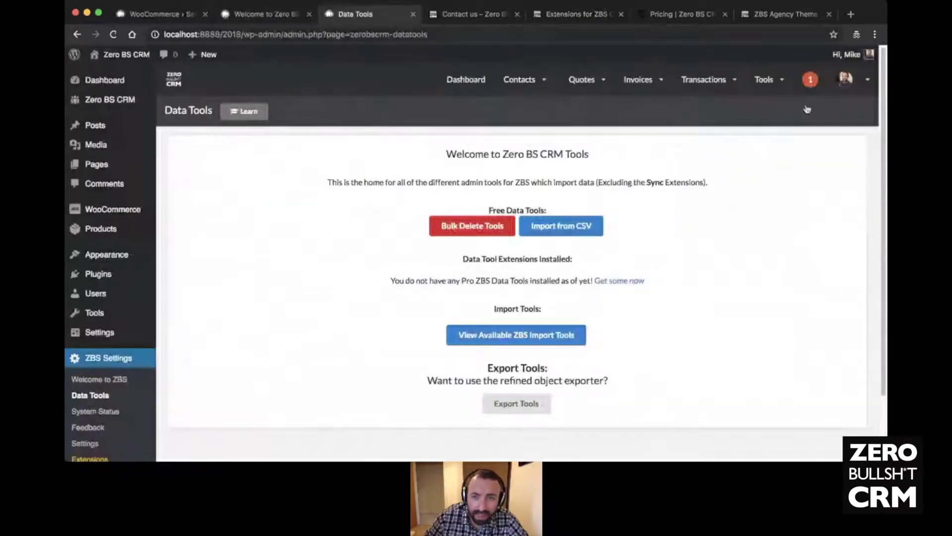
mouse_move(763, 79)
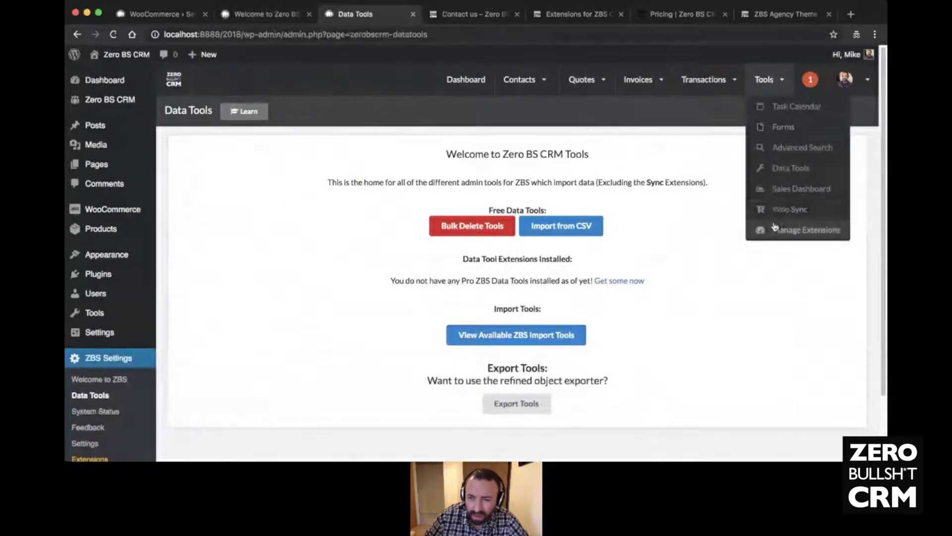
left_click(789, 189)
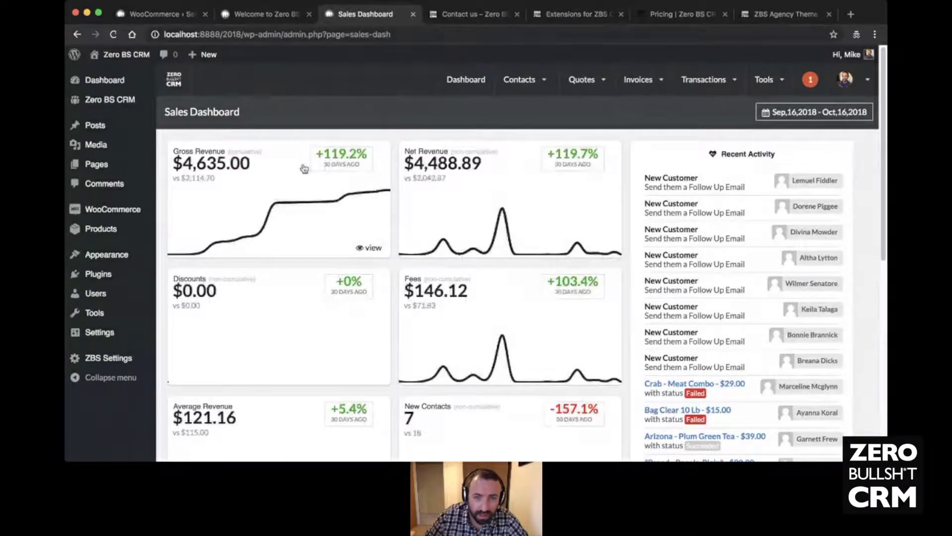
- Review the dashboard cards: gross revenue $4,635.00, net revenue $4,488.89, and recent customer and transaction activity
scroll(368, 214, "down", 5)
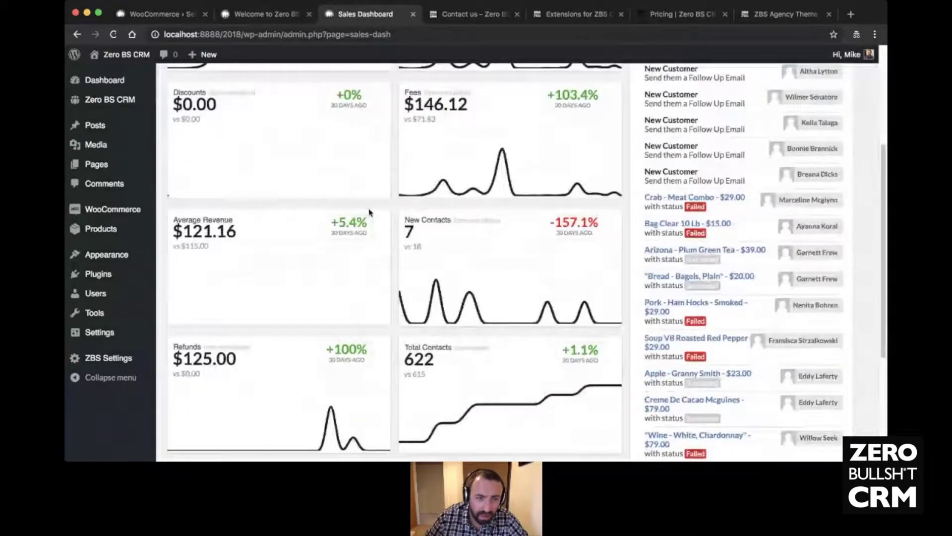
scroll(369, 213, "down", 1)
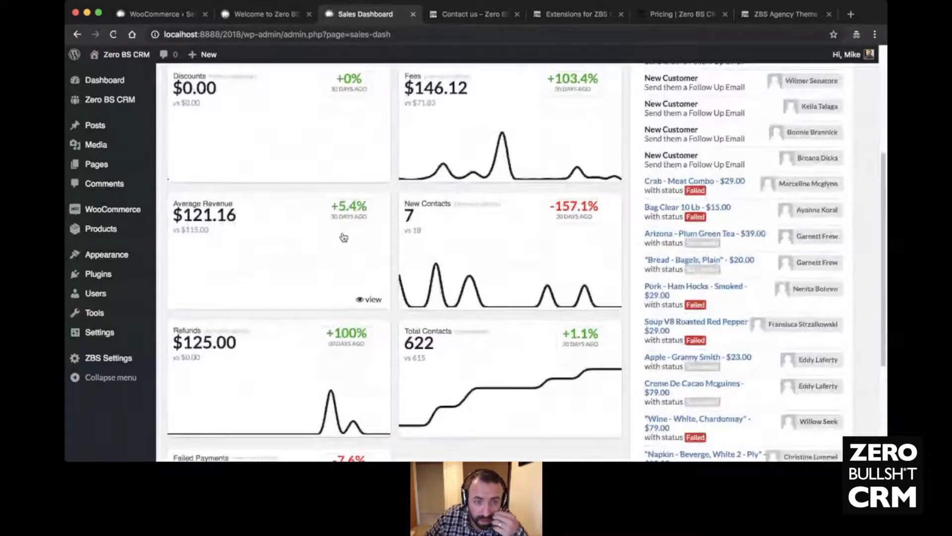
scroll(344, 237, "down", 1)
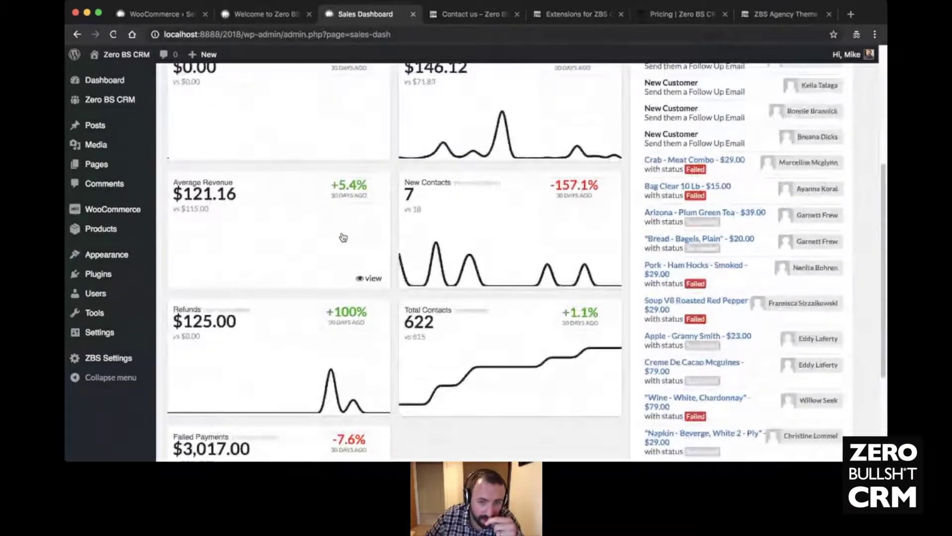
scroll(273, 282, "down", 2)
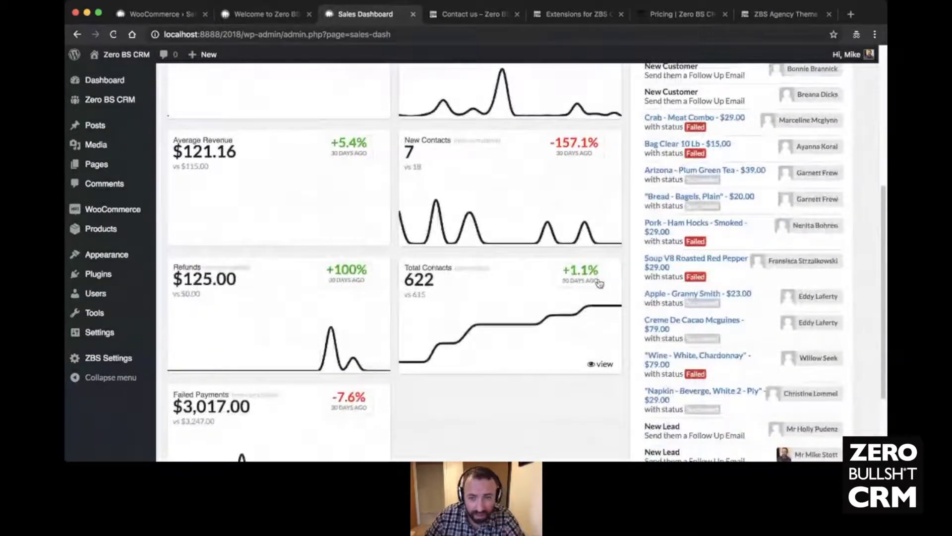
scroll(452, 281, "down", 5)
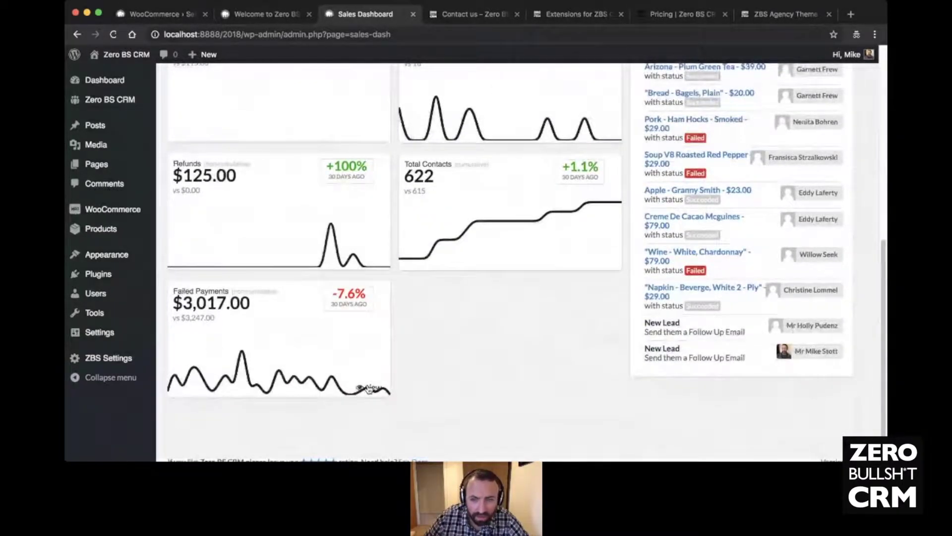
scroll(420, 322, "up", 10)
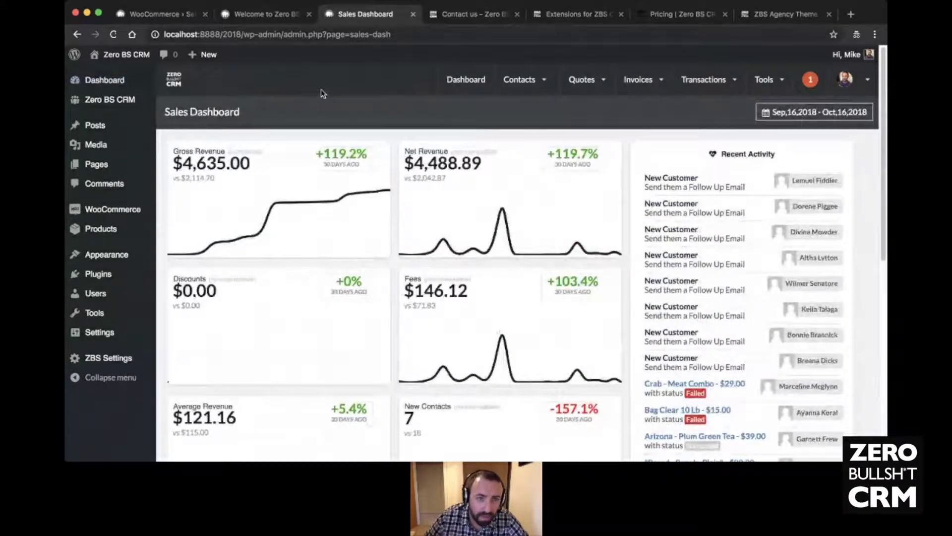
- Collapse the WordPress sidebar and show the dashboard for the latest month, September 2018
left_click(177, 83)
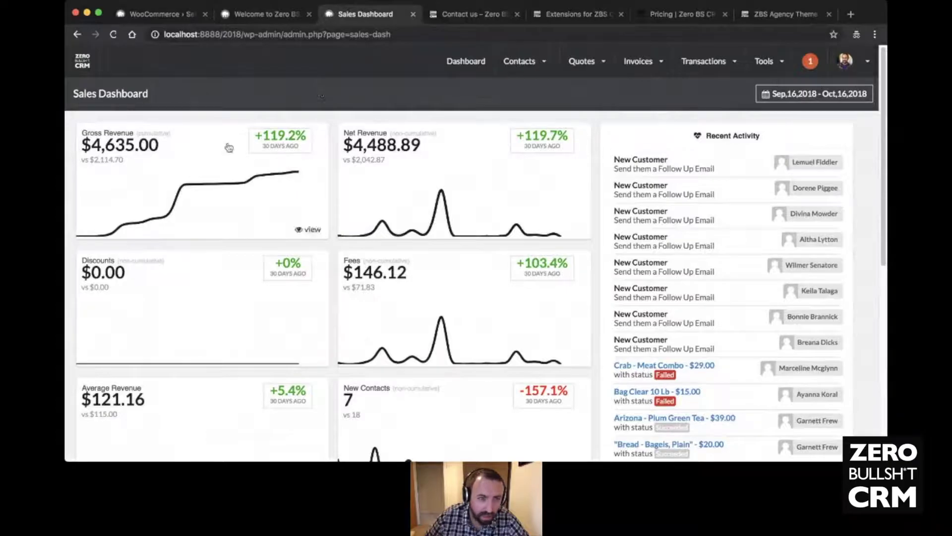
left_click(803, 96)
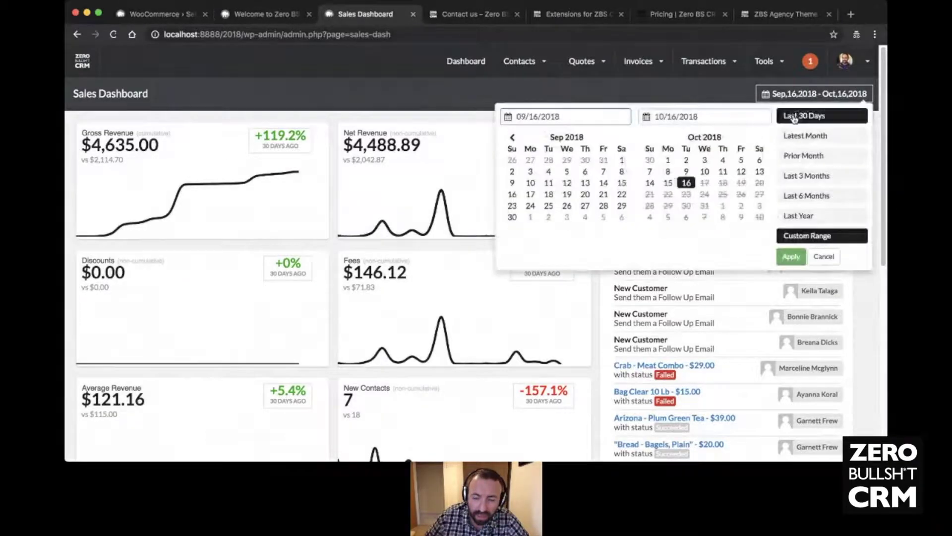
left_click(802, 138)
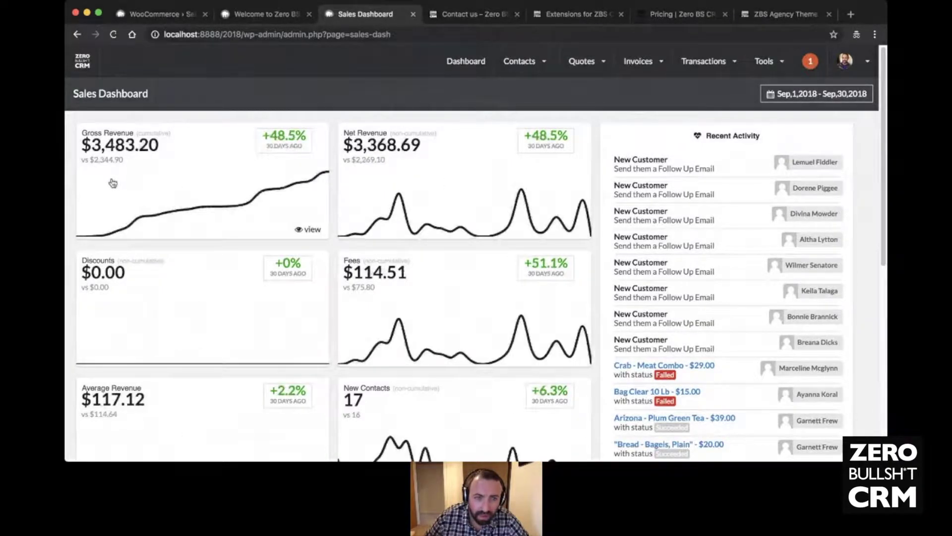
- Switch to Prior Month (Aug 1–31, 2018) and review gross revenue $2,373.90, fees $76.94, 17 new contacts
left_click(817, 96)
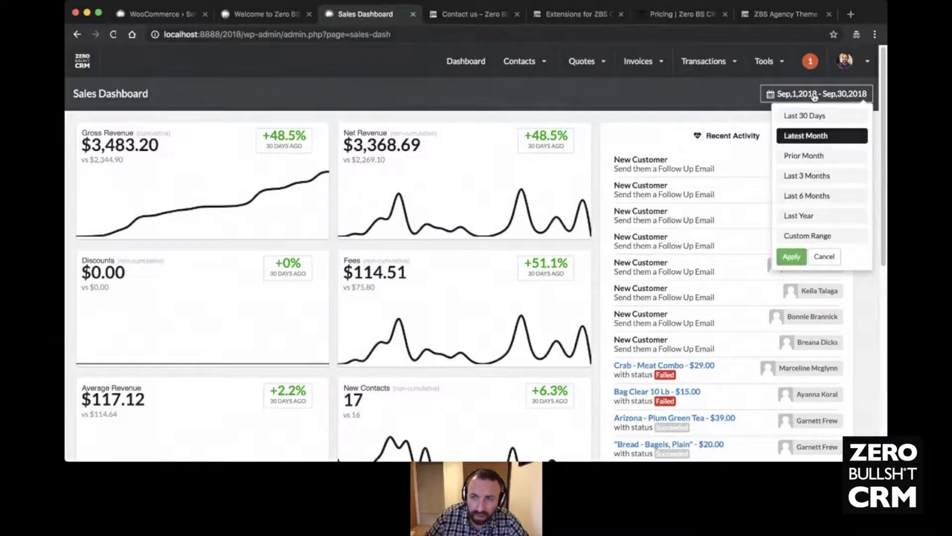
left_click(812, 156)
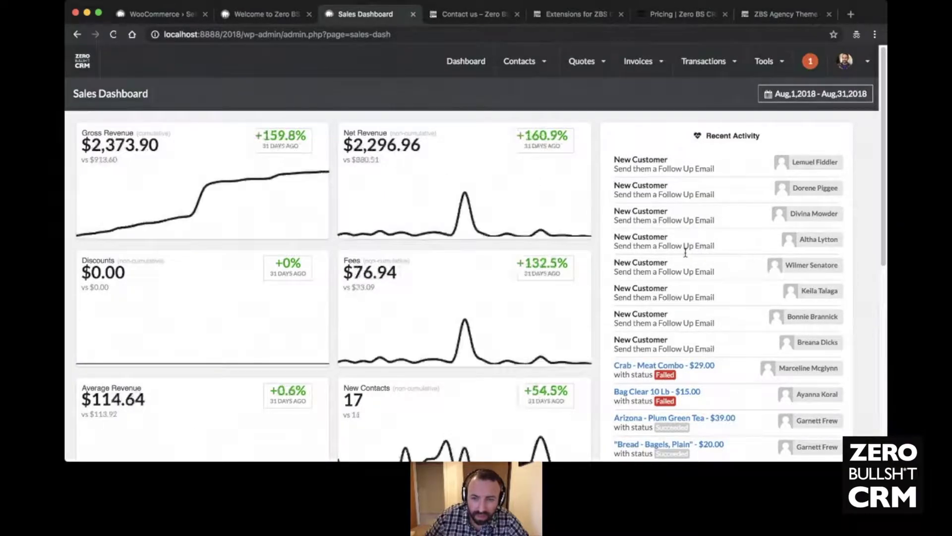
scroll(704, 263, "down", 3)
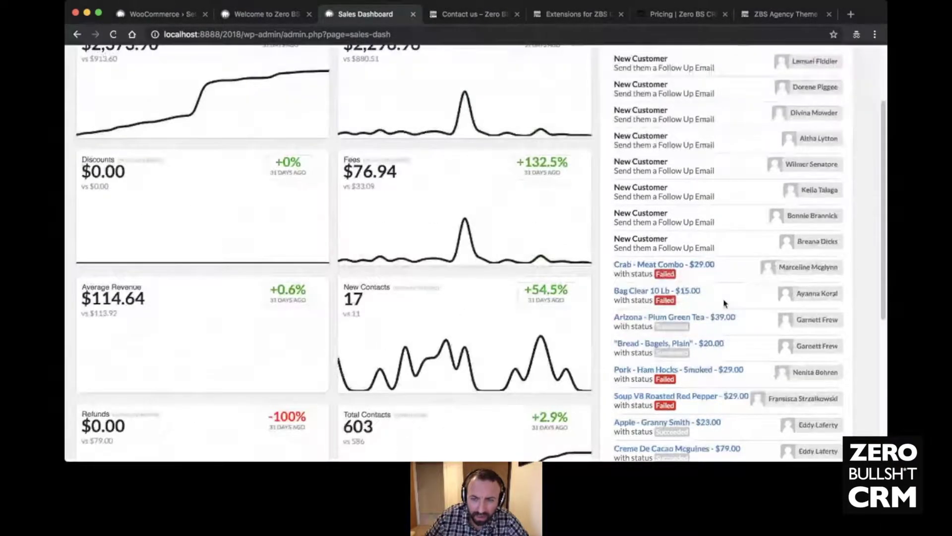
scroll(724, 304, "down", 5)
scroll(708, 370, "up", 10)
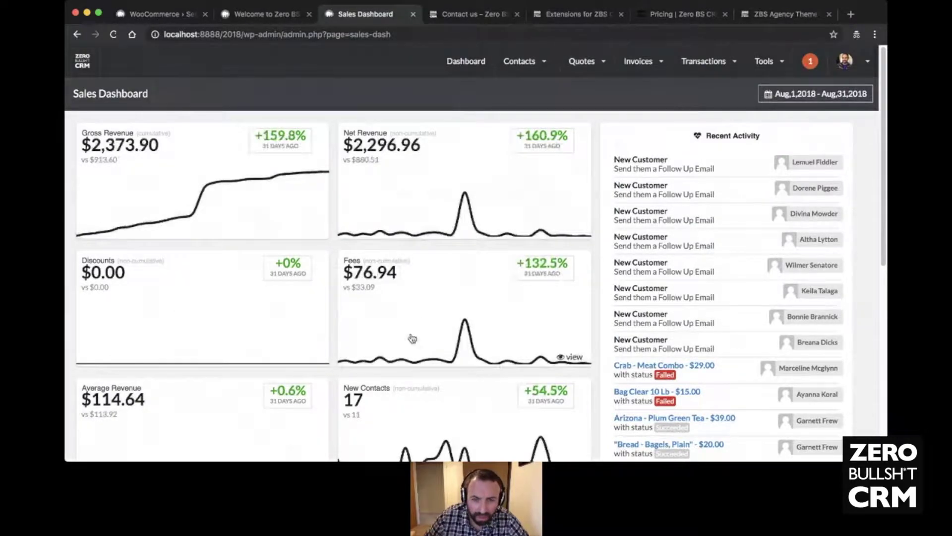
scroll(371, 173, "down", 5)
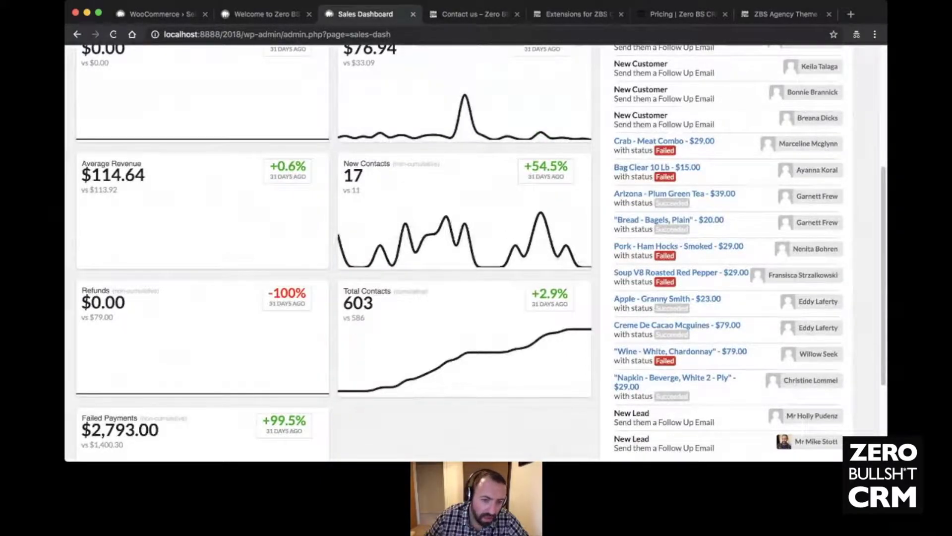
scroll(243, 374, "up", 5)
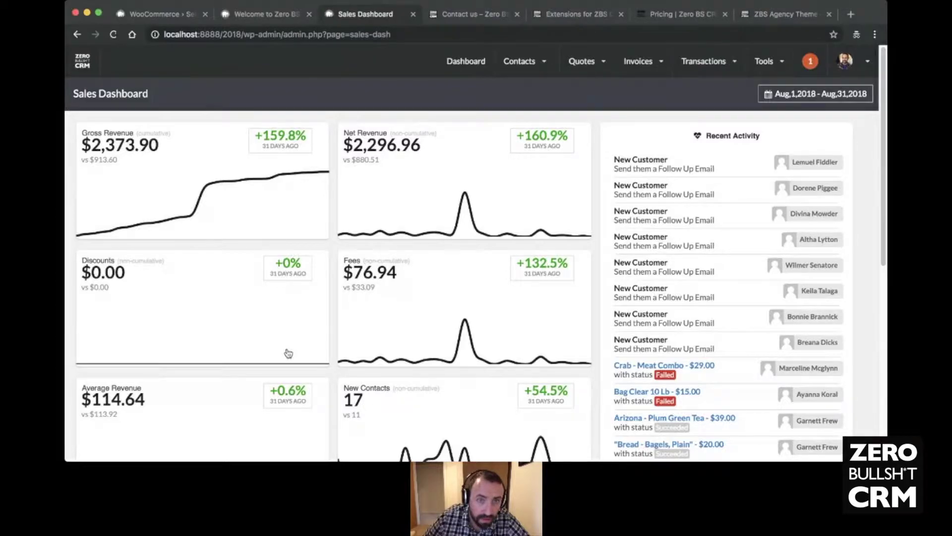
- Open the CRM settings and go to the Field Sorts section
left_click(771, 63)
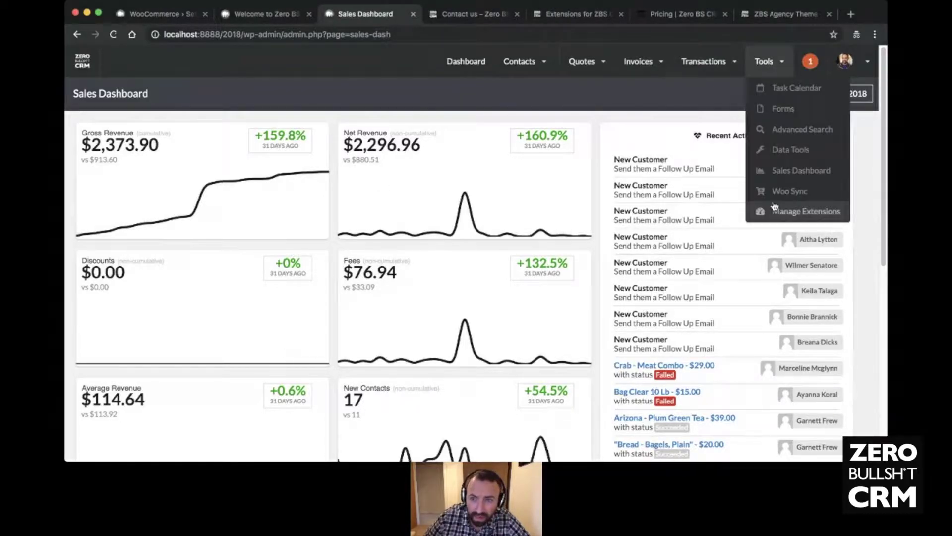
mouse_move(850, 61)
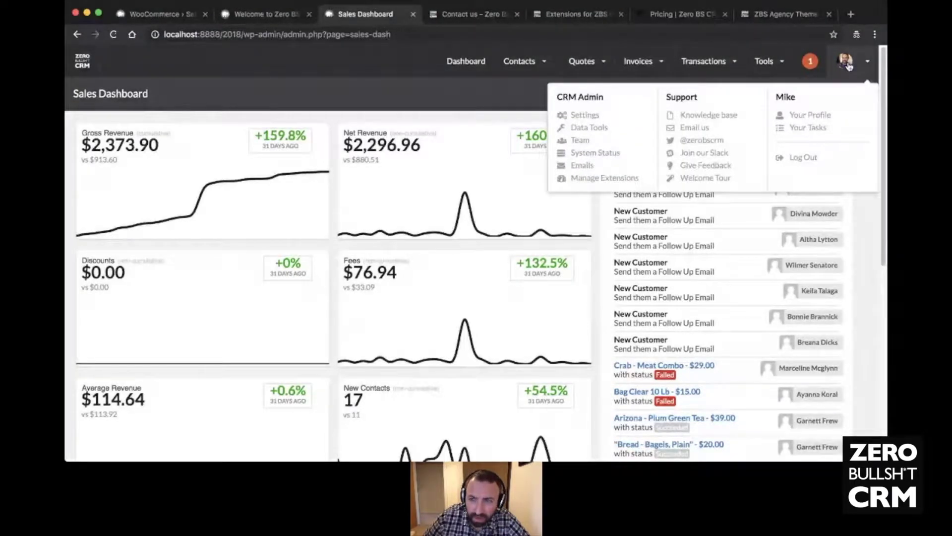
left_click(570, 118)
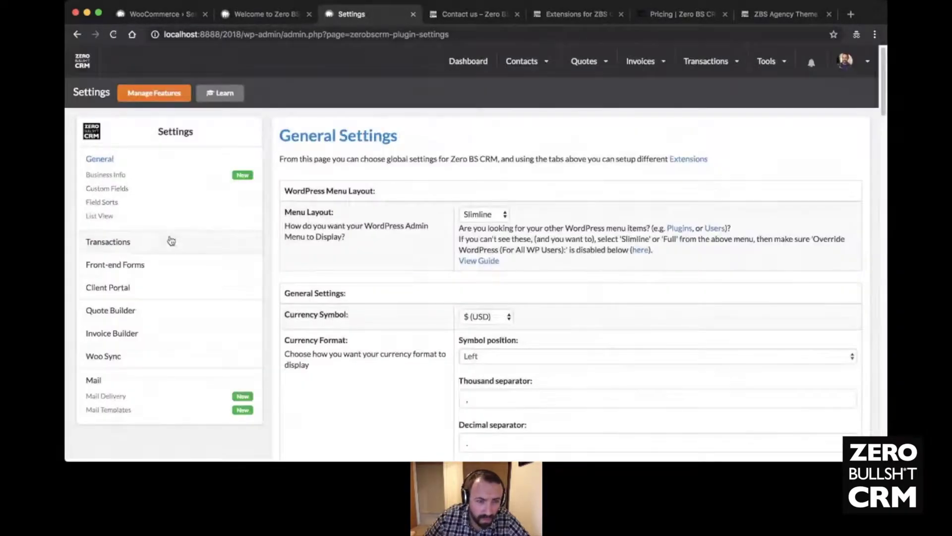
left_click(114, 190)
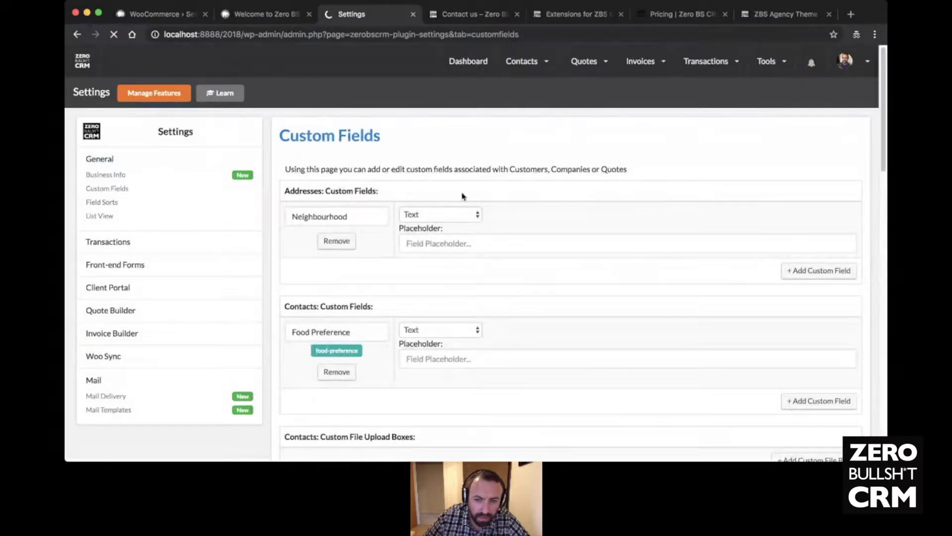
- Unhide Home, Work and Mobile Telephone, save the field sorts, and open General settings
scroll(456, 195, "down", 2)
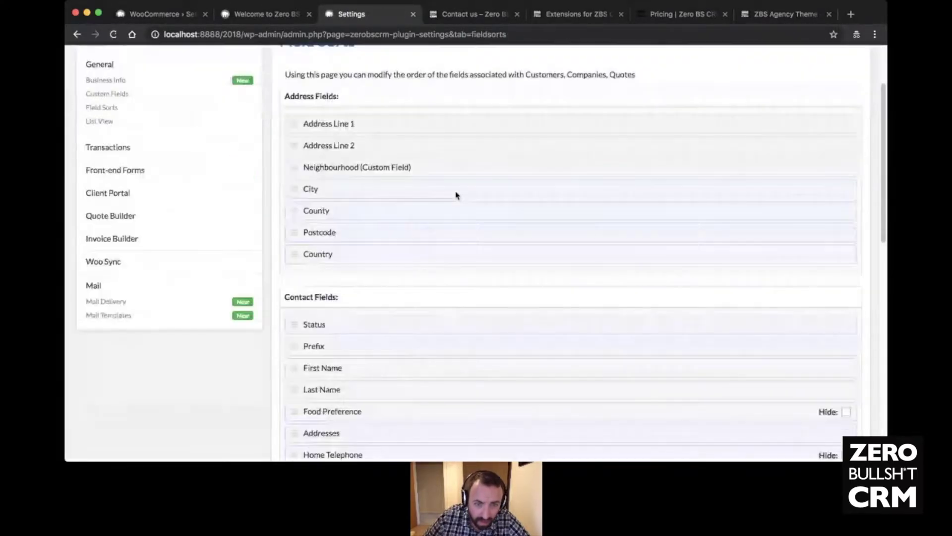
scroll(456, 195, "down", 8)
scroll(455, 196, "up", 5)
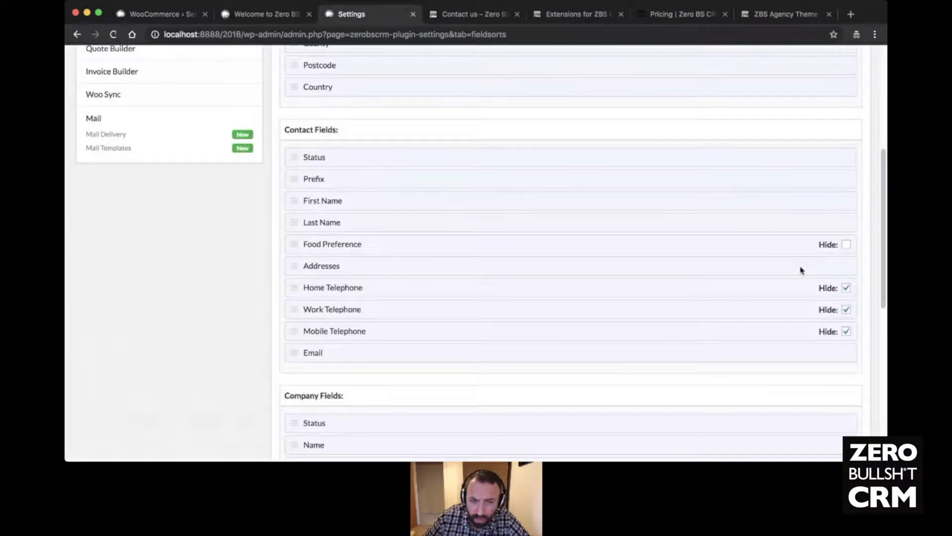
left_click(846, 288)
left_click(846, 310)
left_click(846, 331)
scroll(546, 238, "down", 8)
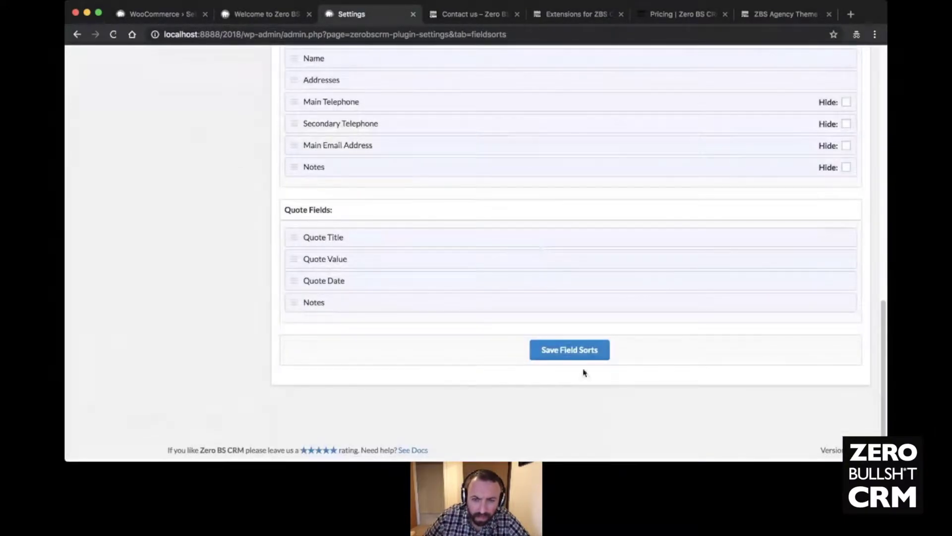
left_click(575, 356)
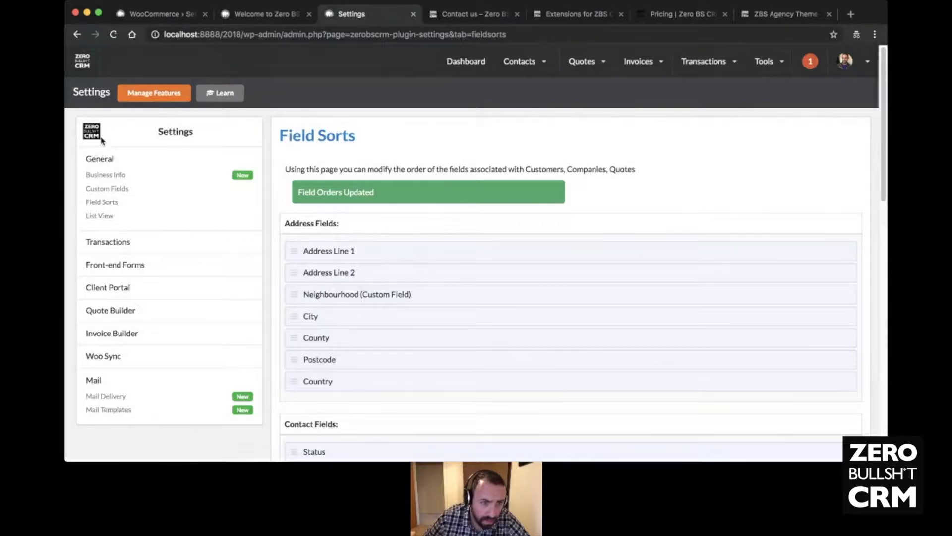
left_click(101, 159)
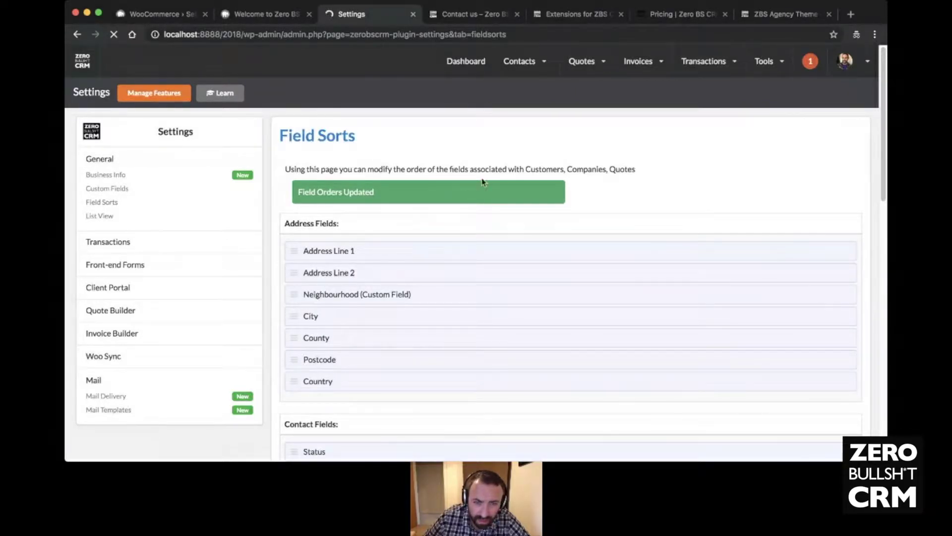
scroll(414, 210, "down", 2)
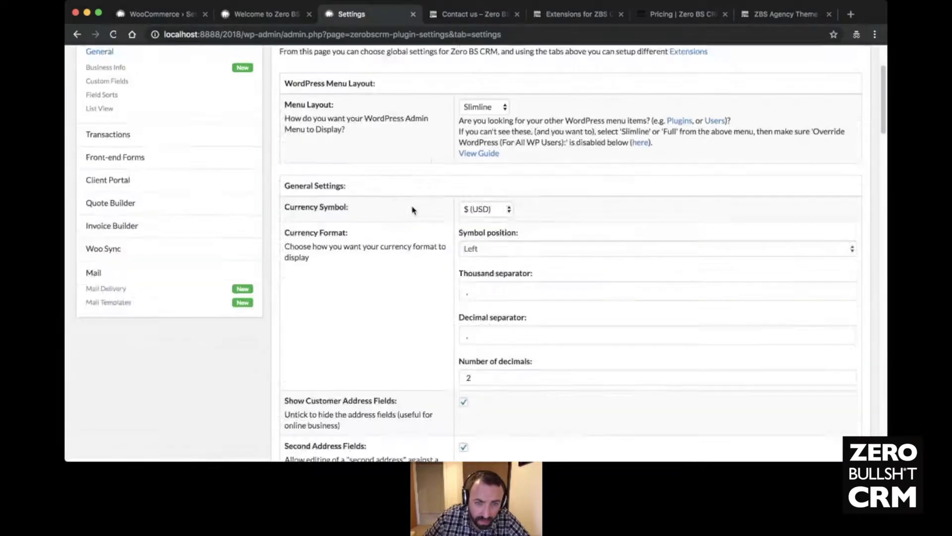
scroll(414, 210, "down", 6)
scroll(414, 209, "down", 5)
scroll(413, 211, "down", 7)
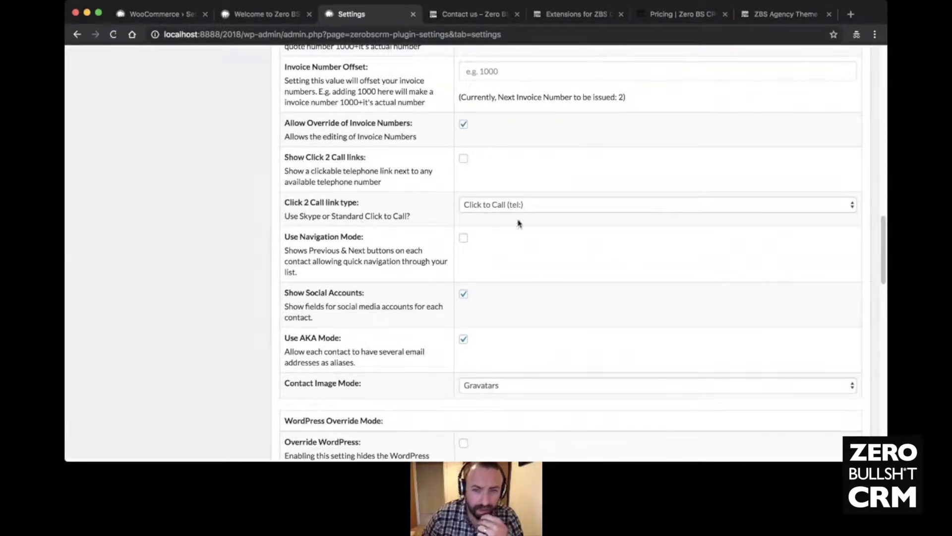
left_click(544, 213)
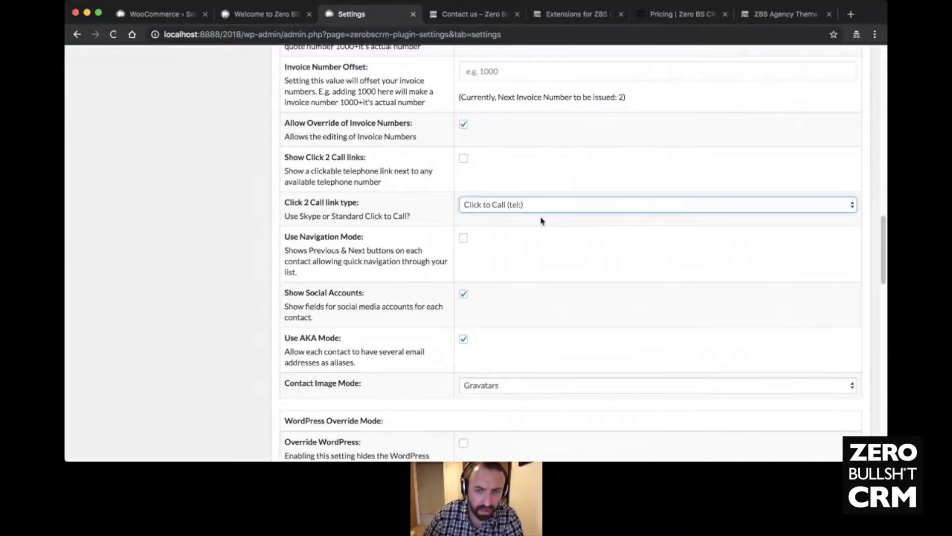
left_click(541, 221)
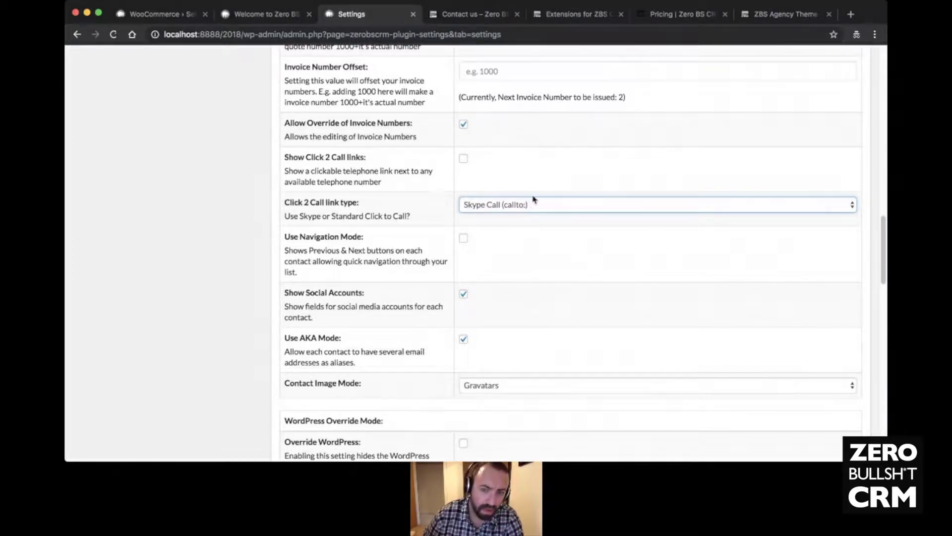
left_click(534, 198)
left_click(529, 208)
left_click(524, 221)
left_click(163, 226)
left_click(528, 205)
key("Up")
left_click(140, 215)
scroll(154, 213, "down", 15)
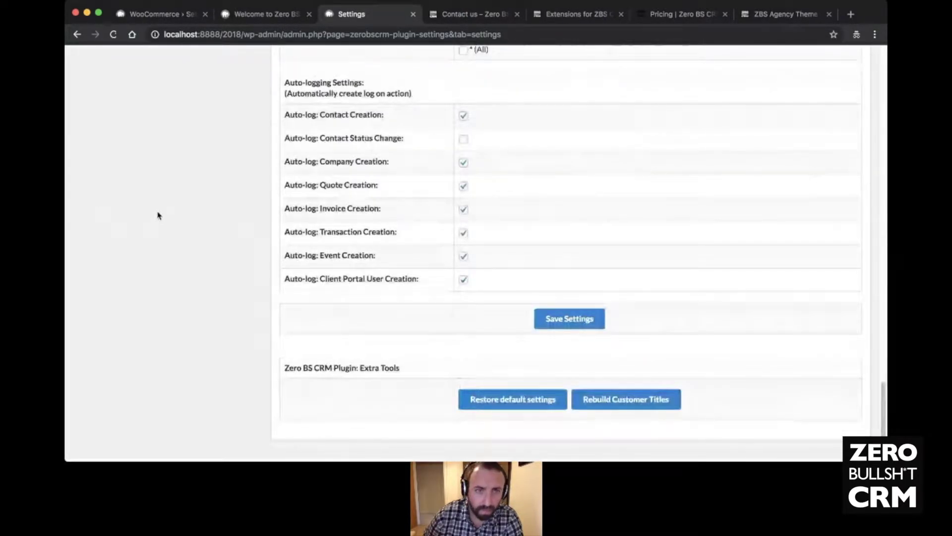
scroll(158, 215, "down", 2)
key("Return")
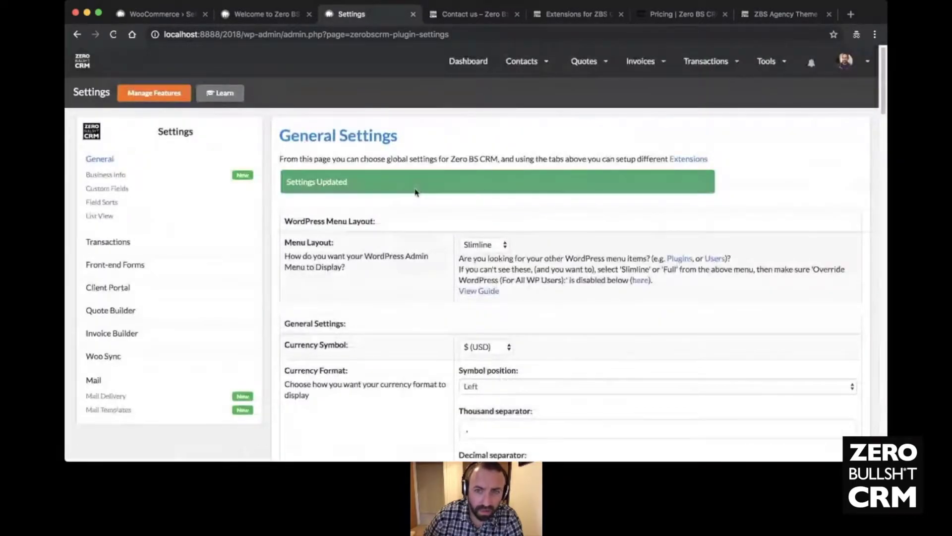
- From the contacts list, open the demo lead's record for editing
mouse_move(520, 61)
left_click(536, 109)
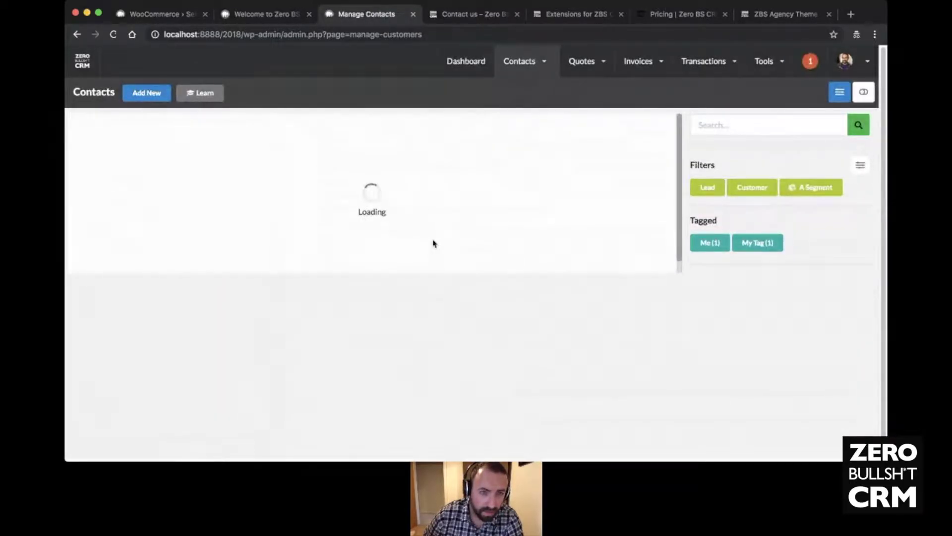
left_click(228, 163)
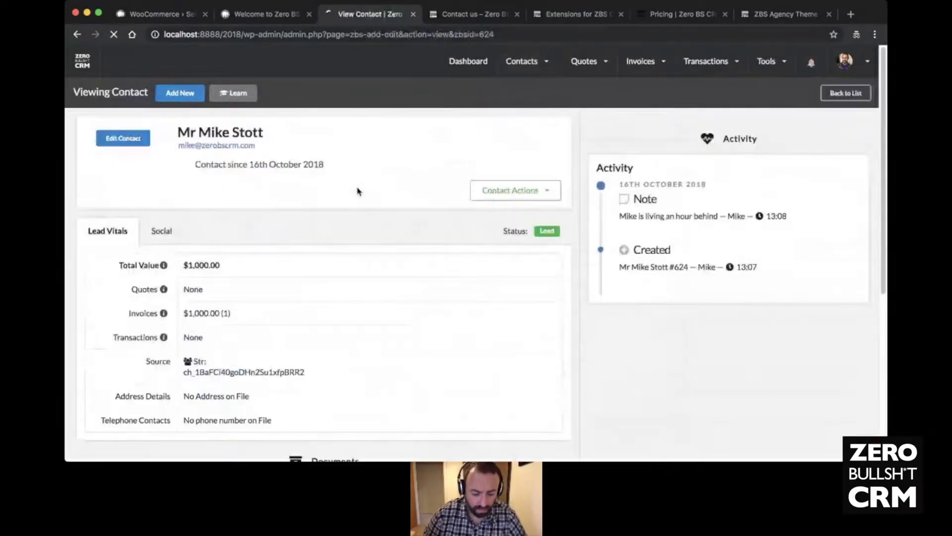
left_click(105, 136)
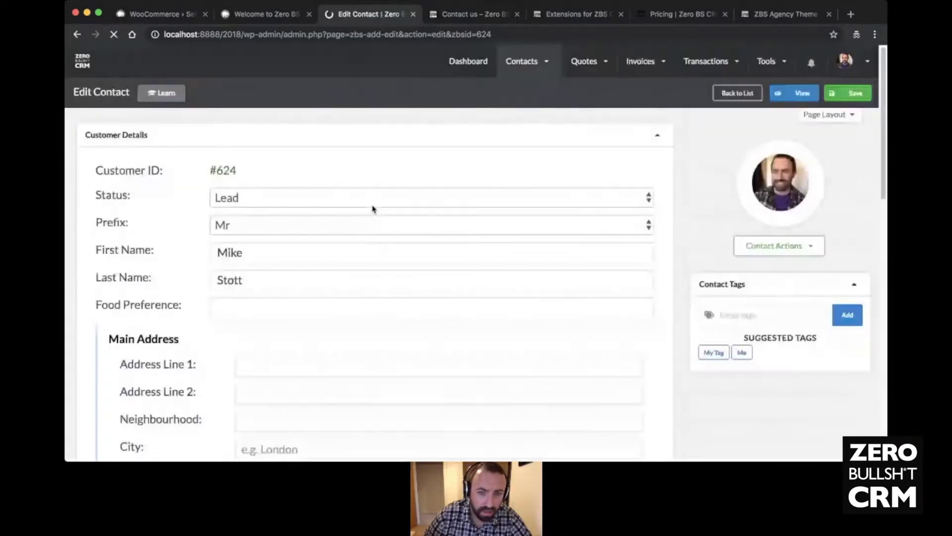
scroll(374, 211, "down", 15)
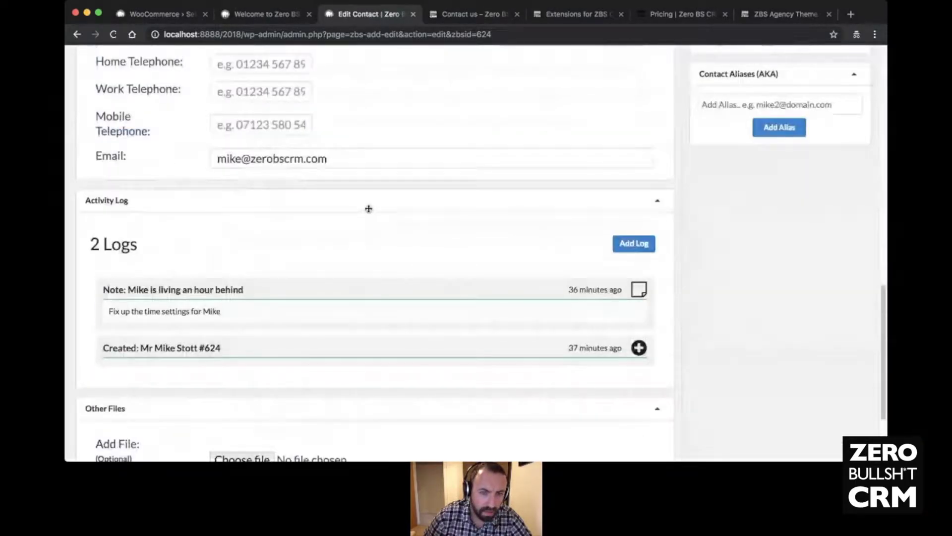
scroll(368, 208, "up", 2)
- Enter a home telephone number in the Home Telephone field and save the contact
left_click(290, 149)
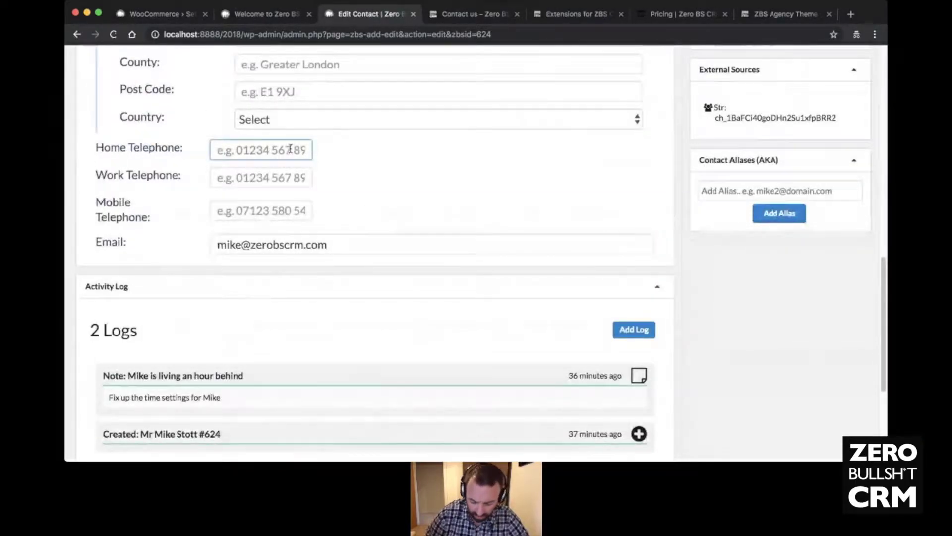
type("01234567890")
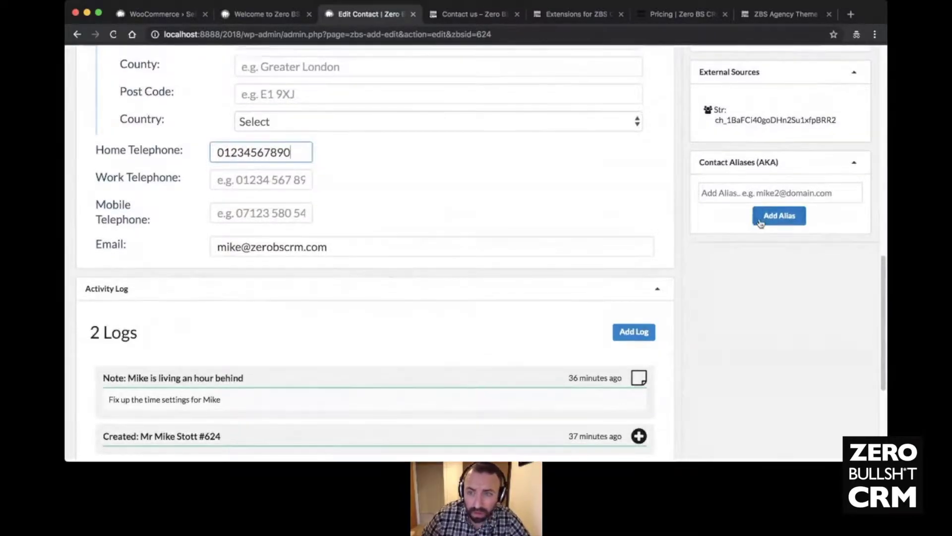
scroll(759, 219, "up", 4)
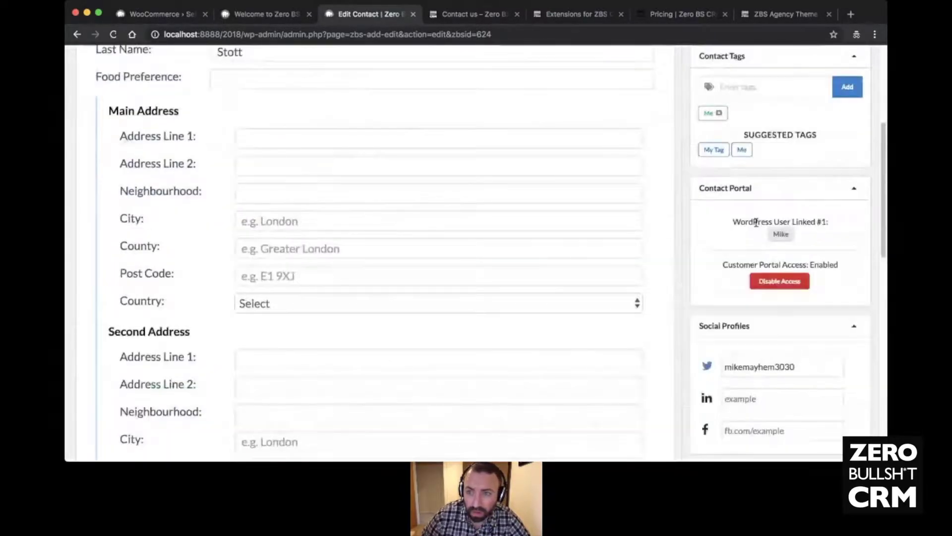
scroll(849, 98, "up", 5)
left_click(849, 97)
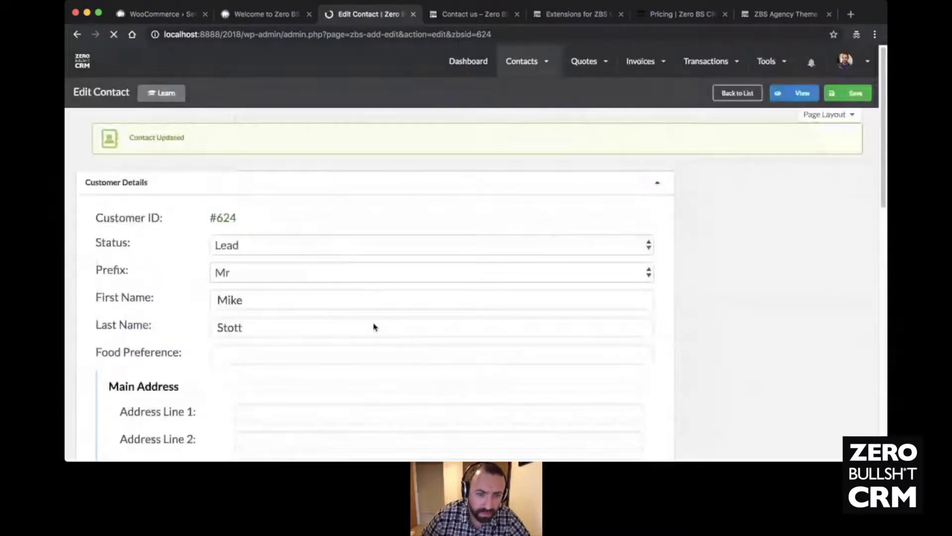
scroll(374, 327, "down", 12)
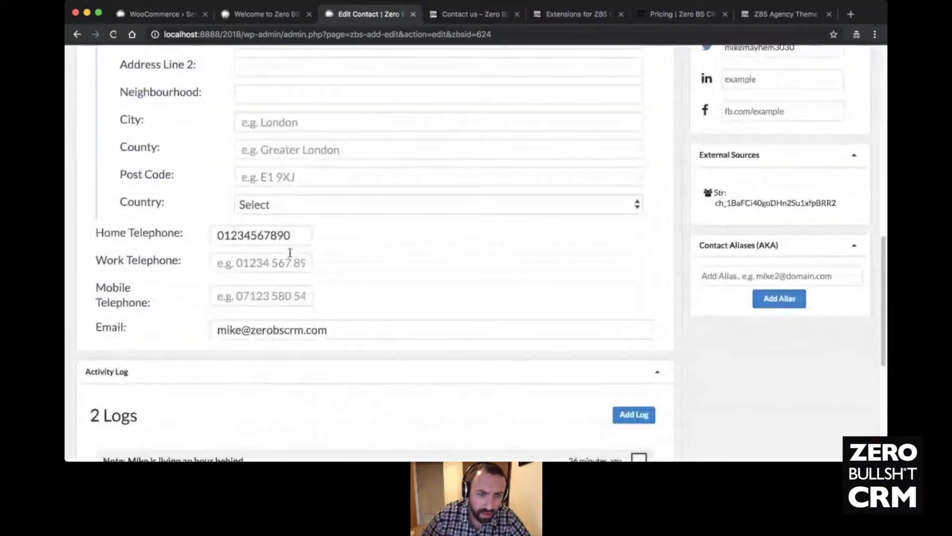
left_click(290, 235)
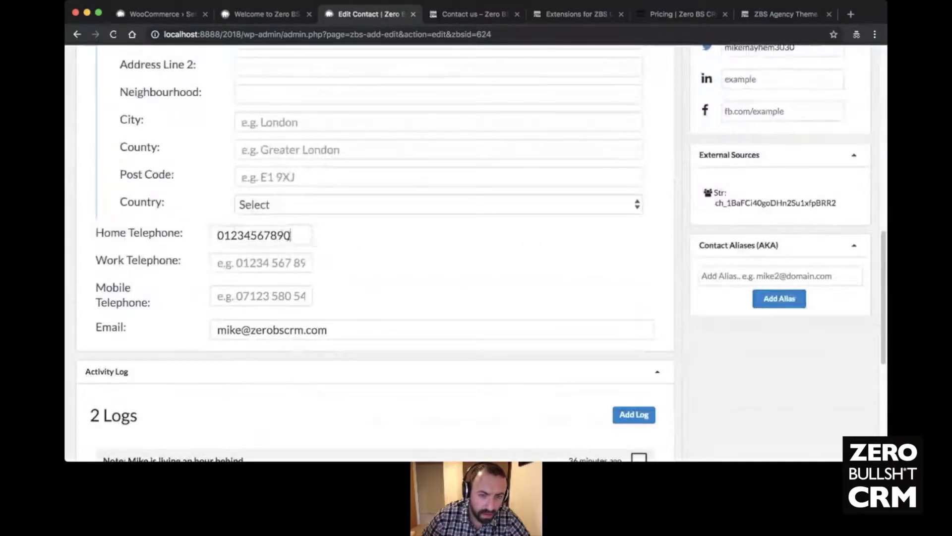
scroll(425, 284, "up", 12)
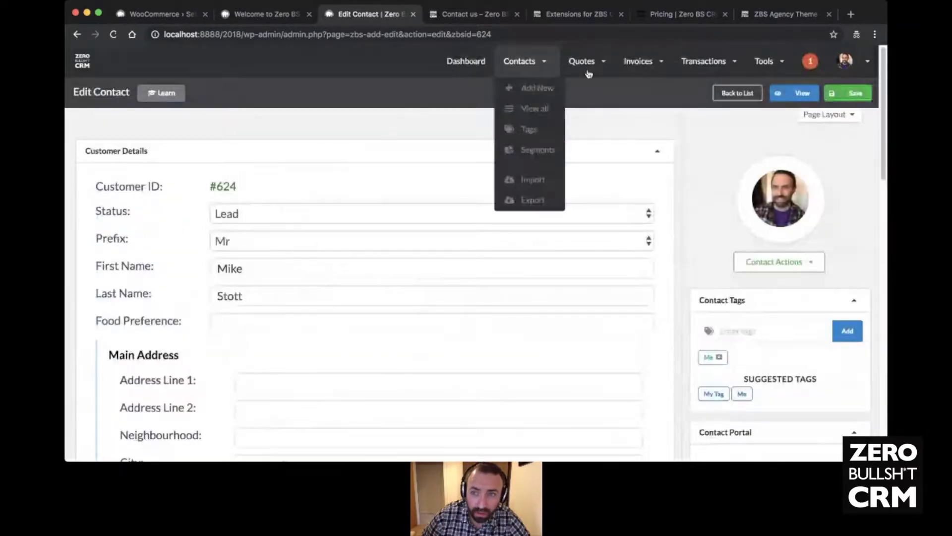
- View the contact's read-only profile with its saved telephone number
left_click(797, 102)
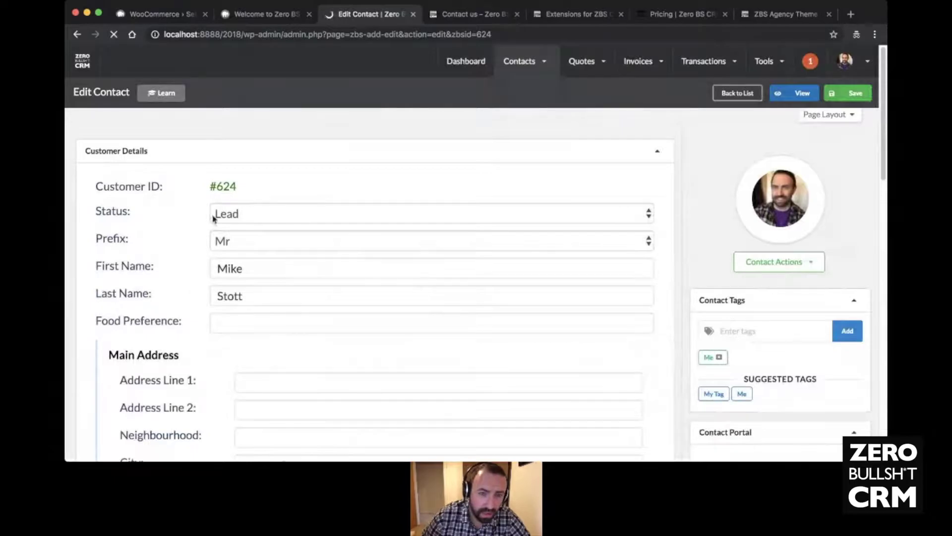
scroll(301, 258, "down", 3)
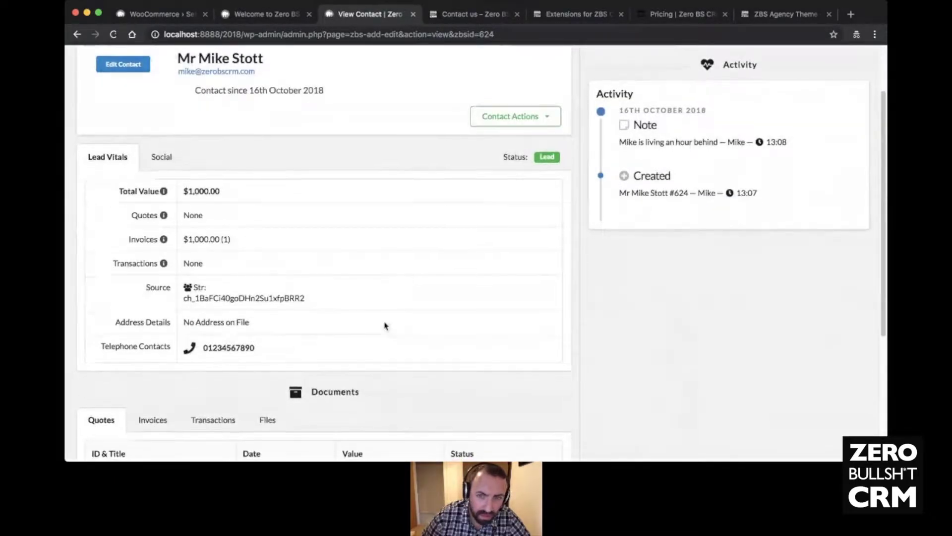
scroll(384, 325, "down", 4)
scroll(384, 323, "up", 7)
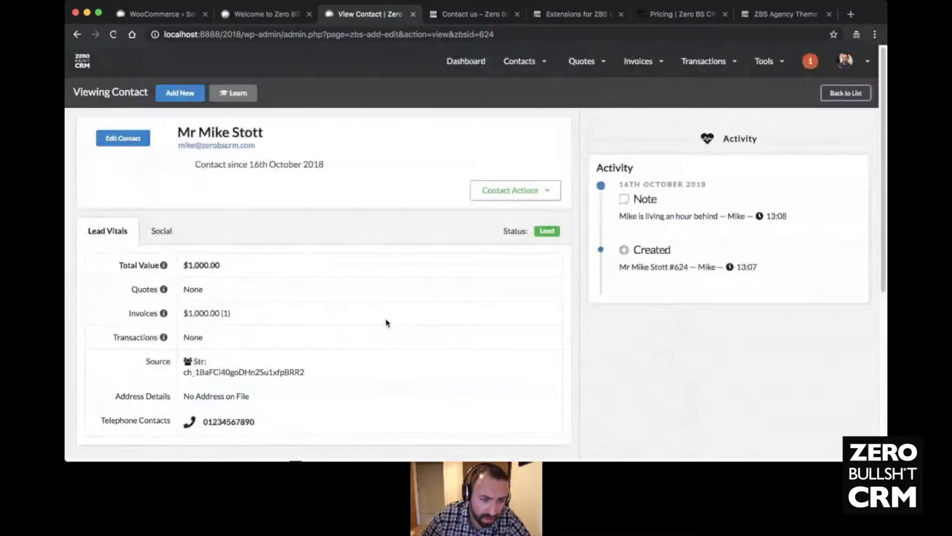
- Reopen the contact's edit form via Contact Actions > Edit Contact
left_click(524, 196)
left_click(517, 211)
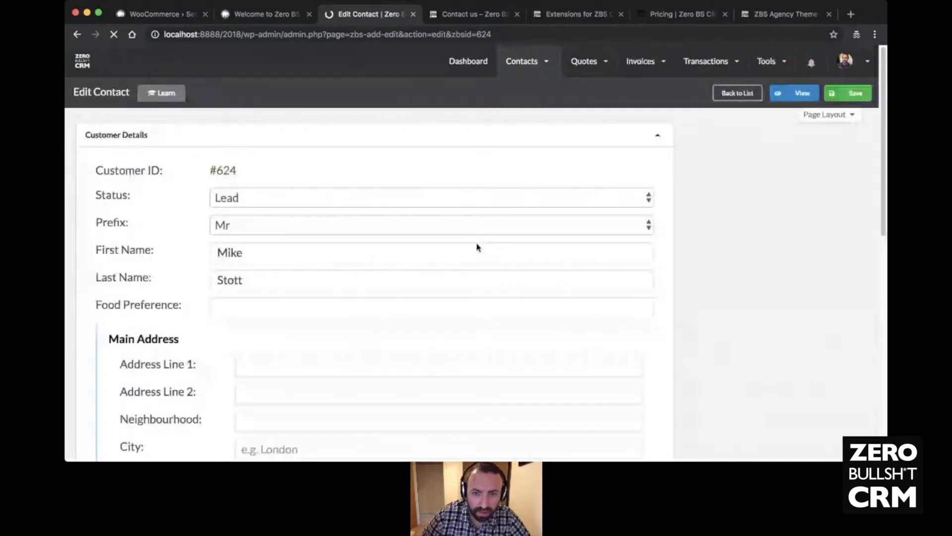
scroll(312, 238, "down", 7)
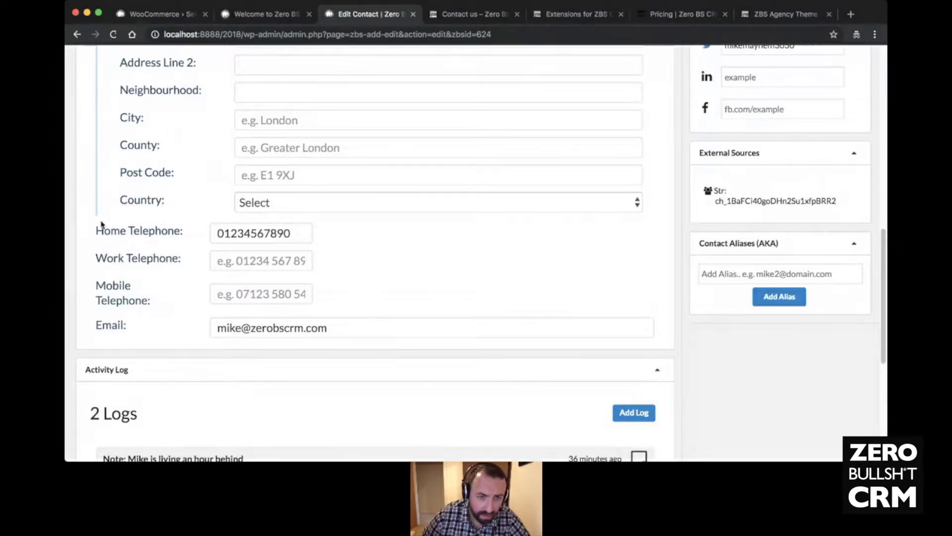
scroll(450, 257, "up", 5)
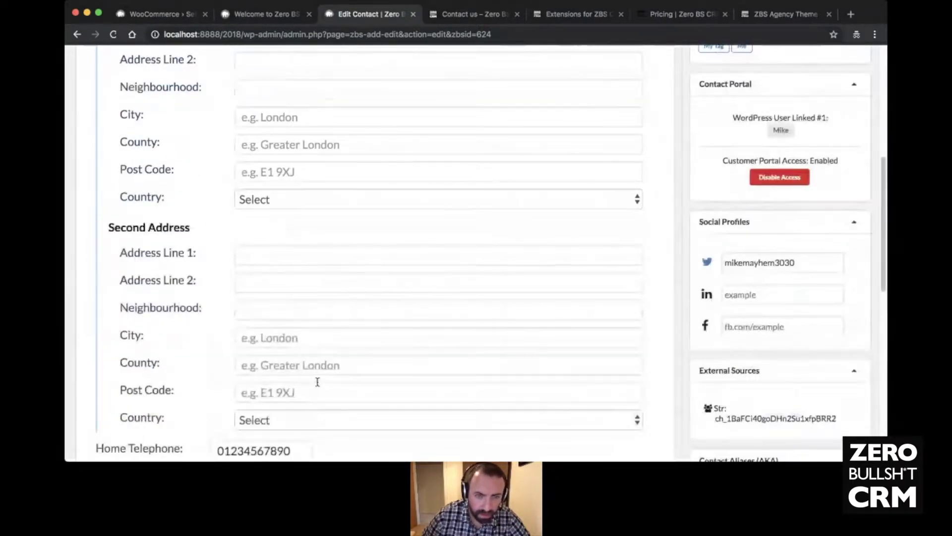
scroll(379, 347, "down", 3)
scroll(379, 343, "up", 10)
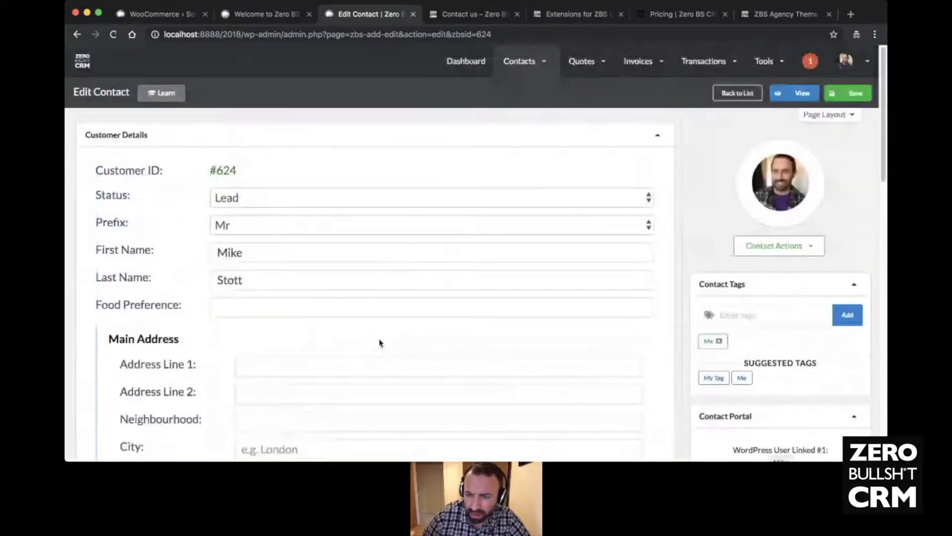
- Save the contact record and check that the Activity Log now lists 2 logs
left_click(848, 94)
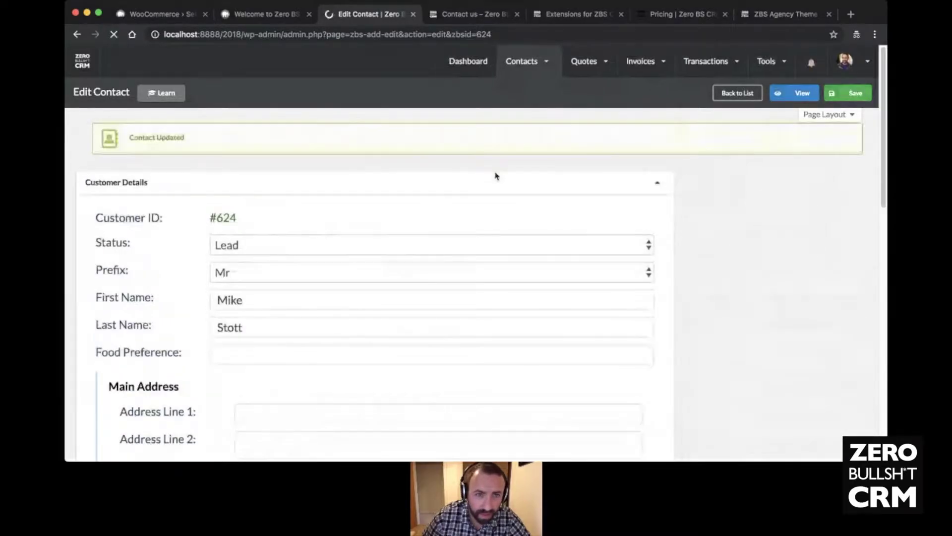
scroll(418, 197, "down", 12)
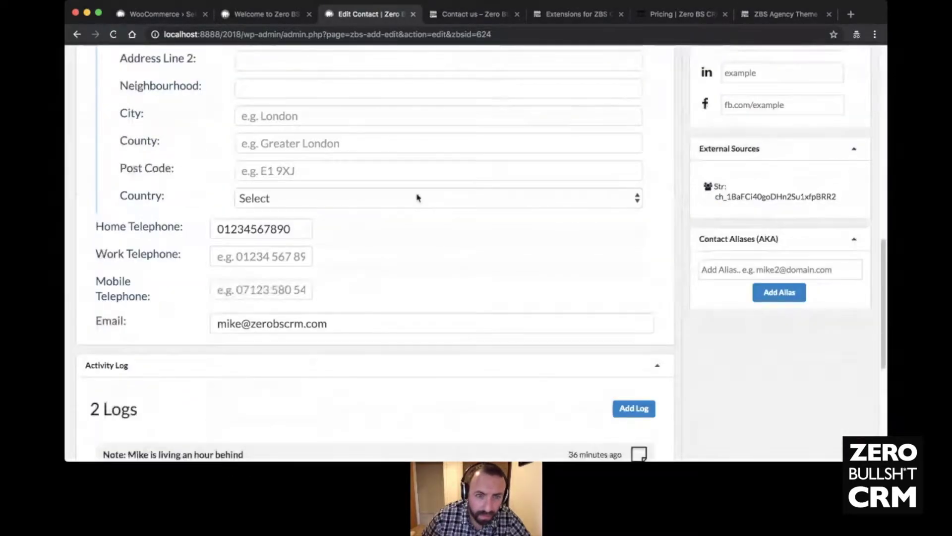
scroll(417, 198, "down", 5)
scroll(326, 119, "up", 1)
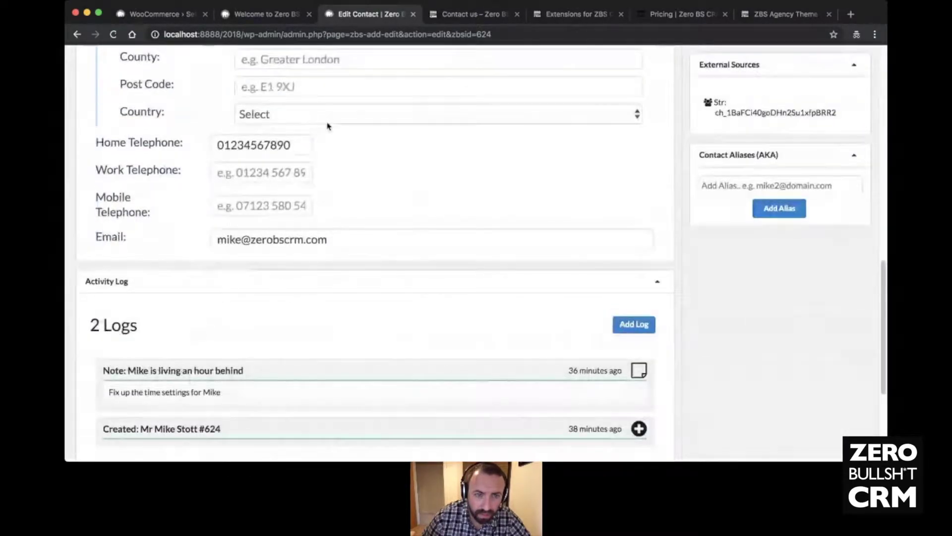
scroll(370, 153, "up", 15)
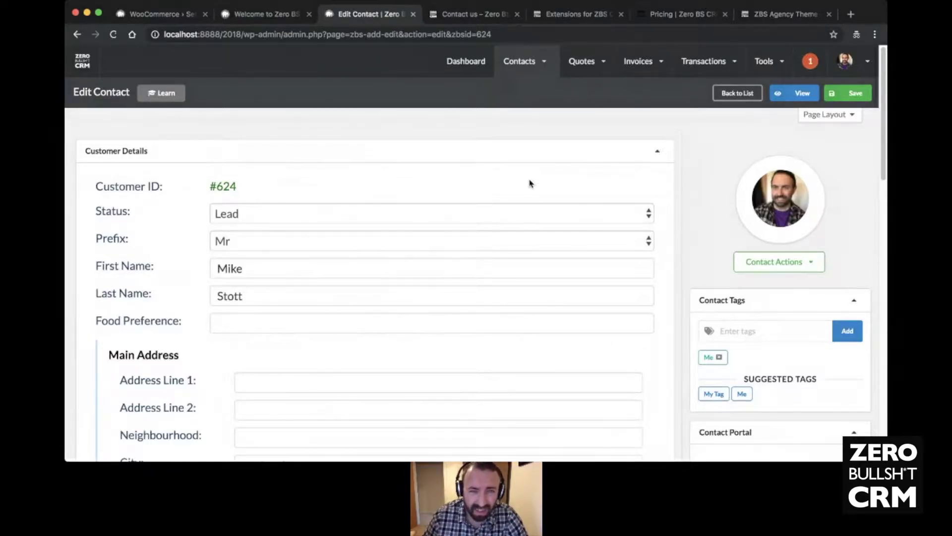
scroll(380, 289, "down", 10)
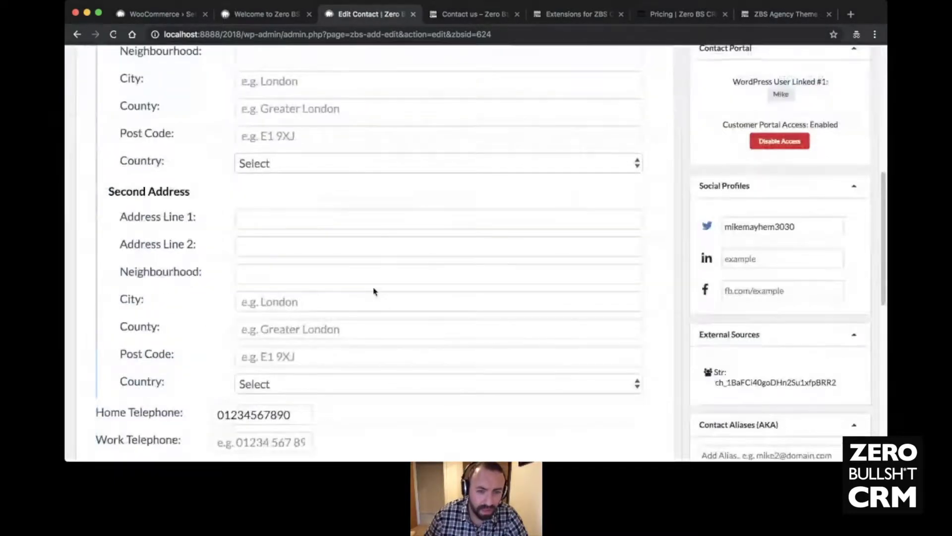
scroll(375, 297, "down", 5)
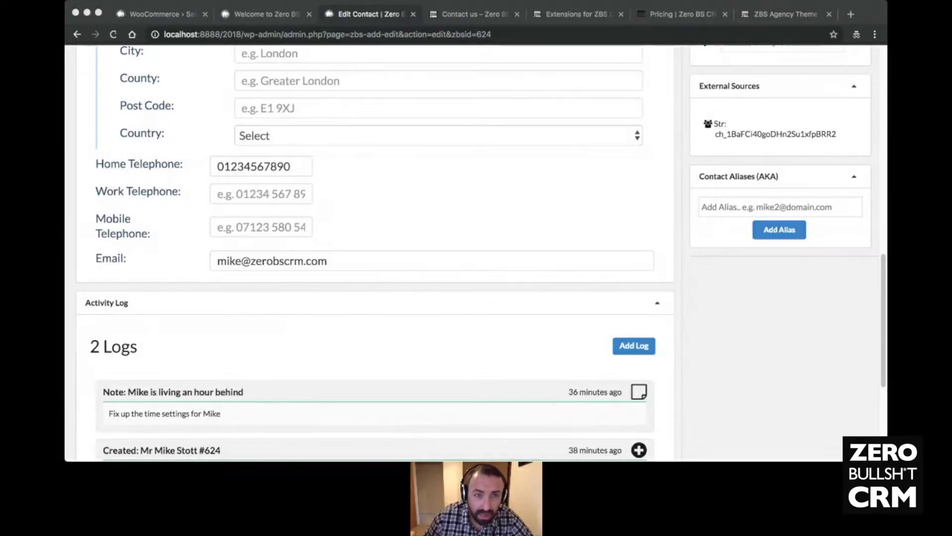
left_click(291, 312)
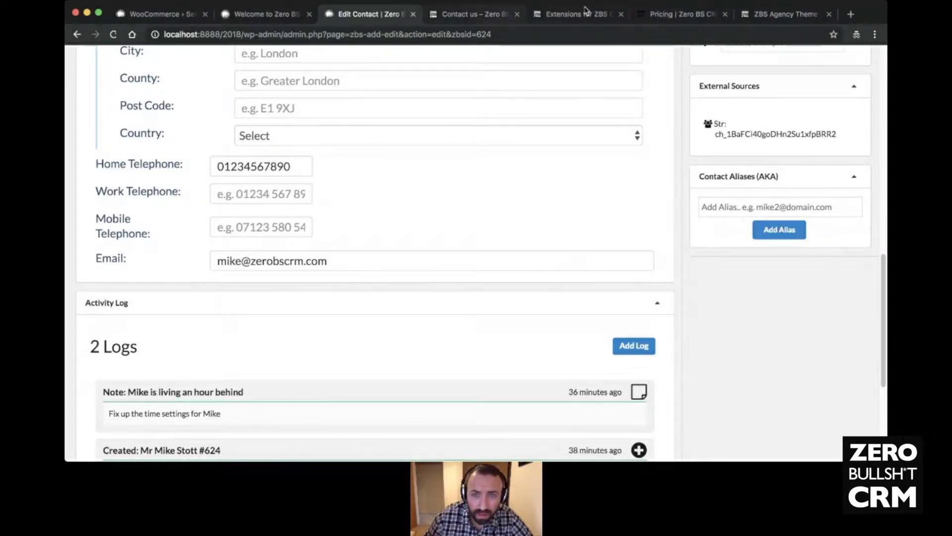
- Load the Zero BS CRM knowledgebase at zerobscrm.com/kb/ in a new tab
left_click(851, 15)
type("z")
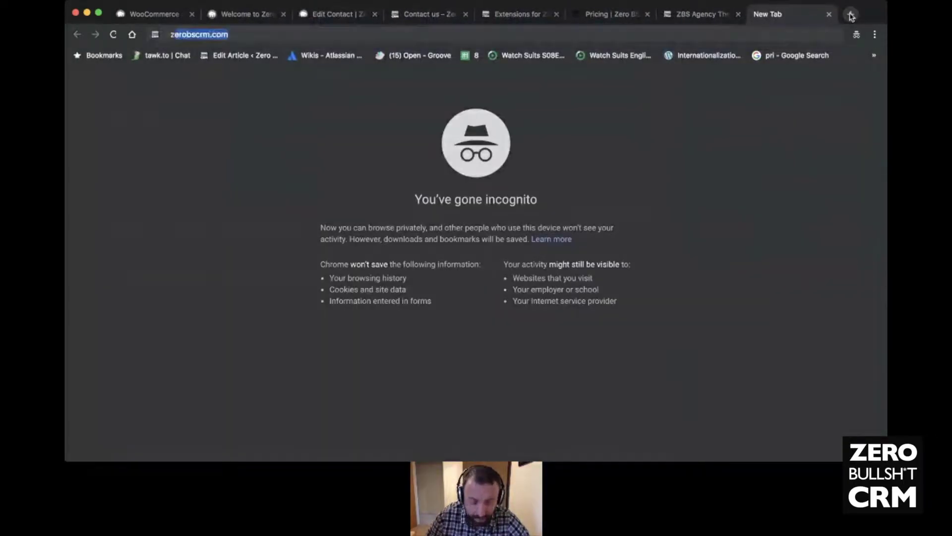
type("ero")
key("Right")
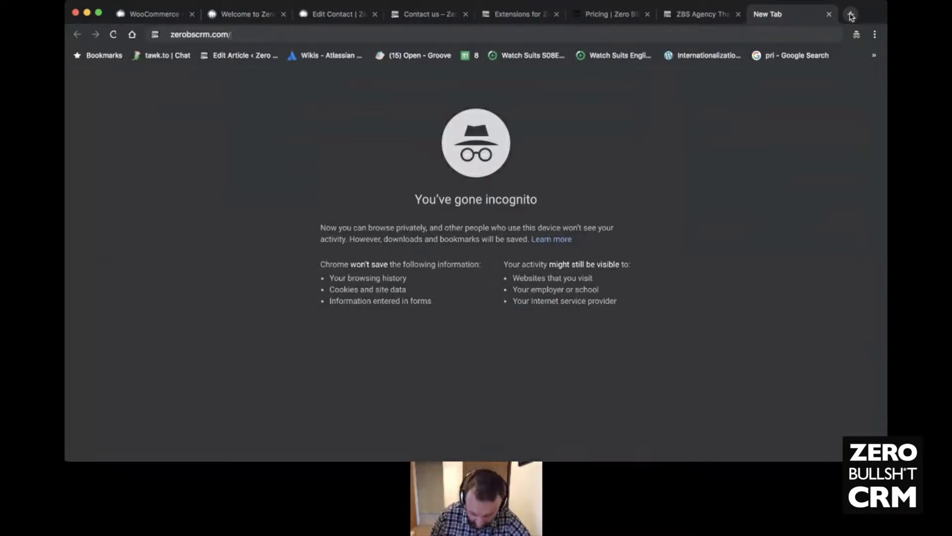
type("kb/")
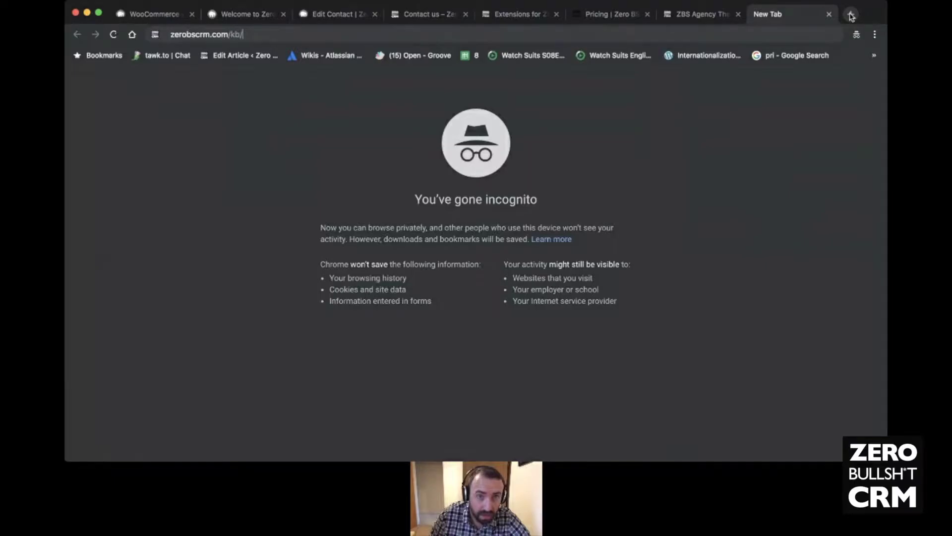
key("Return")
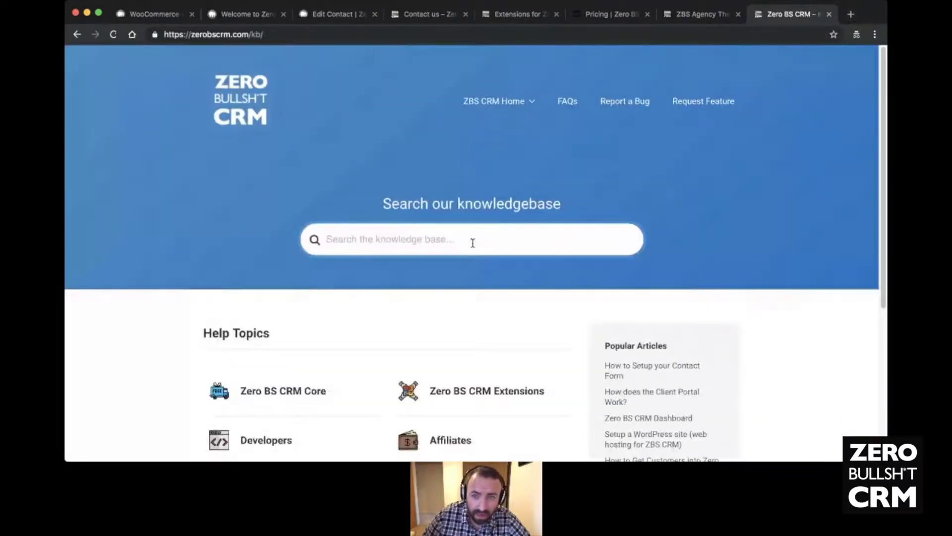
- Search the knowledgebase for 'how do i transl' and open the Translating Zero BS CRM article
left_click(442, 242)
type("how i do")
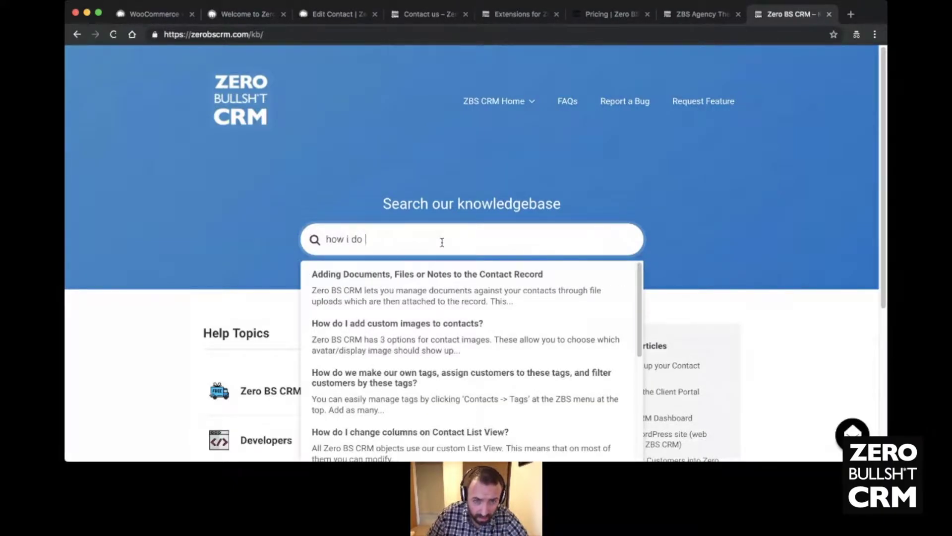
key("BackSpace")
key("BackSpace")
key("BackSpace")
key("BackSpace")
key("BackSpace")
type("do i ")
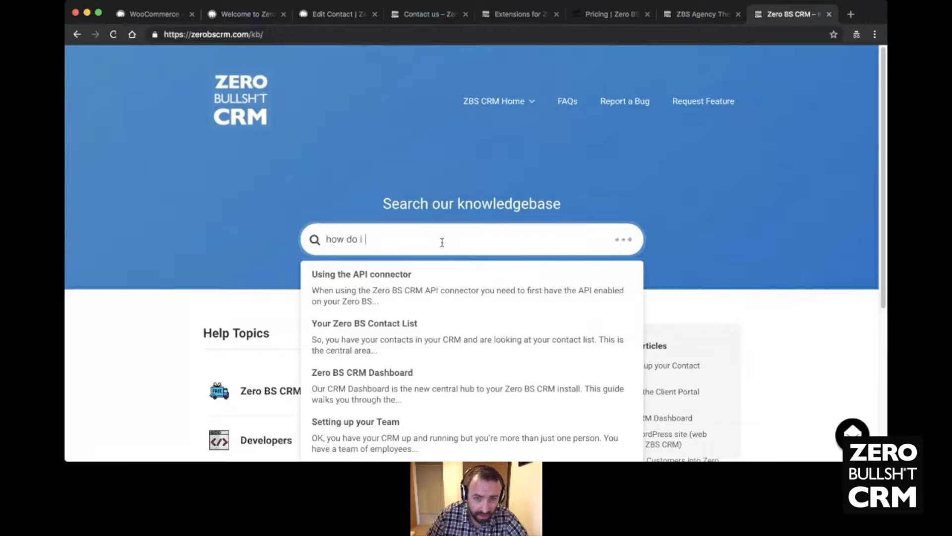
type("transl")
left_click(415, 308)
- Open the article's linked translation project page in a background tab
left_click(380, 35)
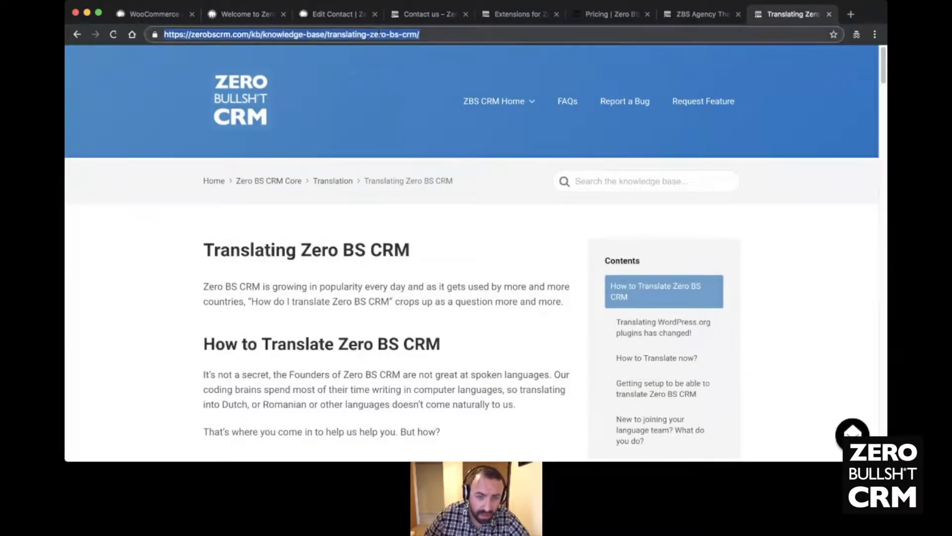
left_click(469, 274)
scroll(469, 274, "down", 8)
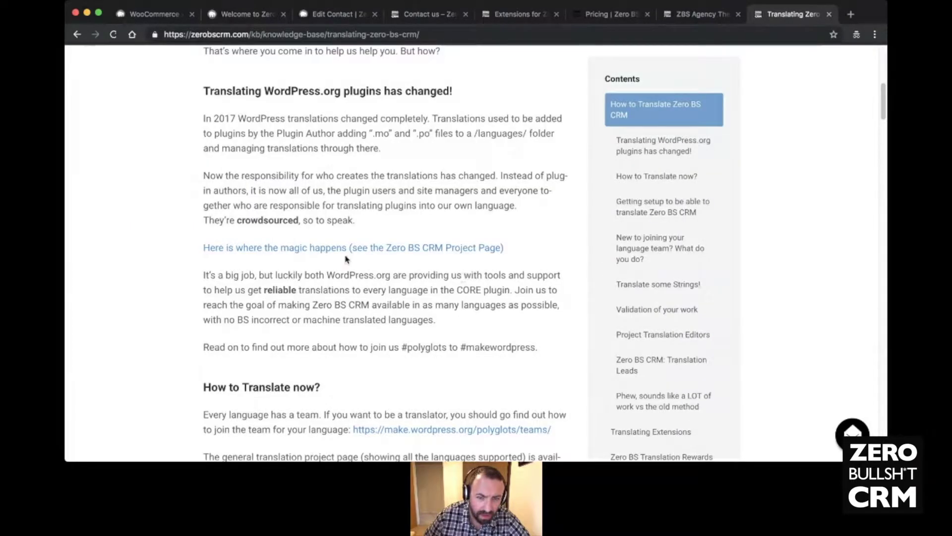
left_click(345, 247, "super")
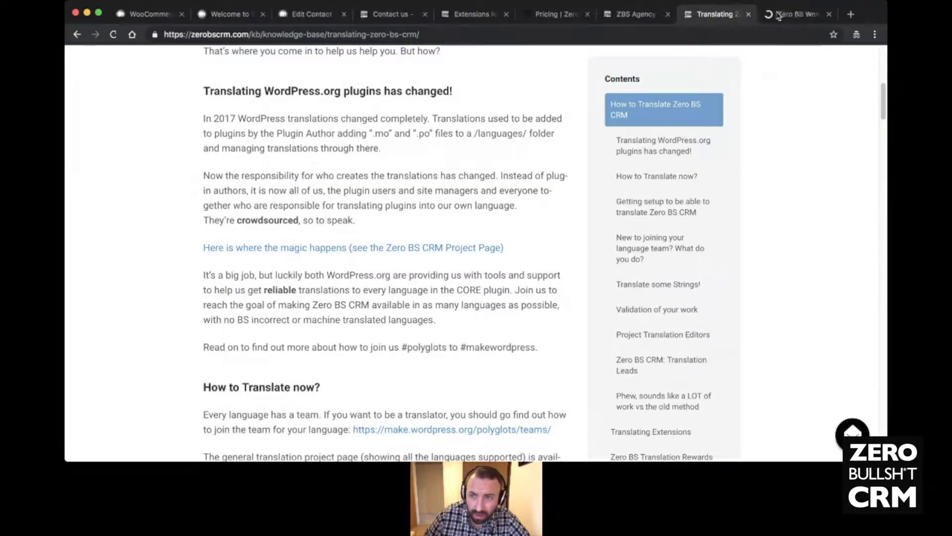
- Switch to the Zero BS WordPress CRM translation project and scroll through its locale table
left_click(788, 14)
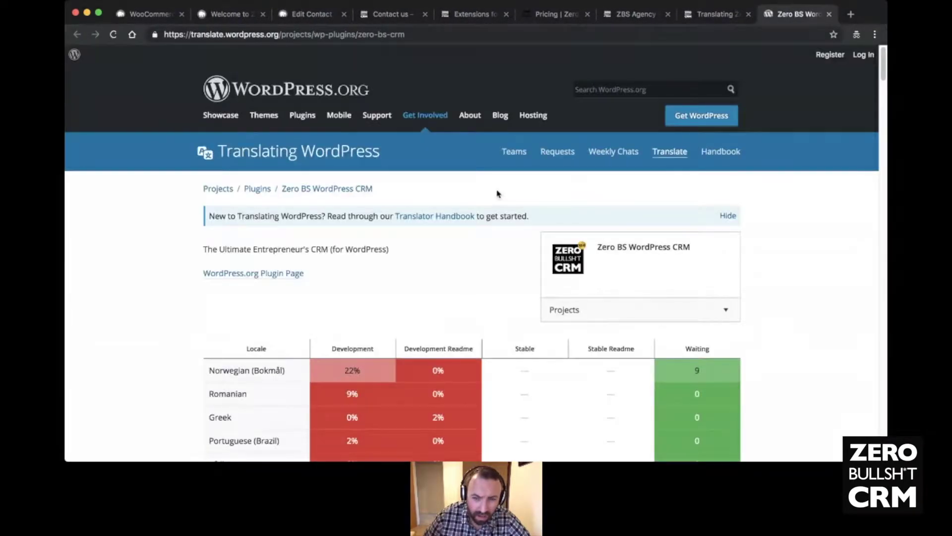
scroll(498, 192, "down", 5)
scroll(498, 191, "up", 2)
scroll(500, 191, "down", 20)
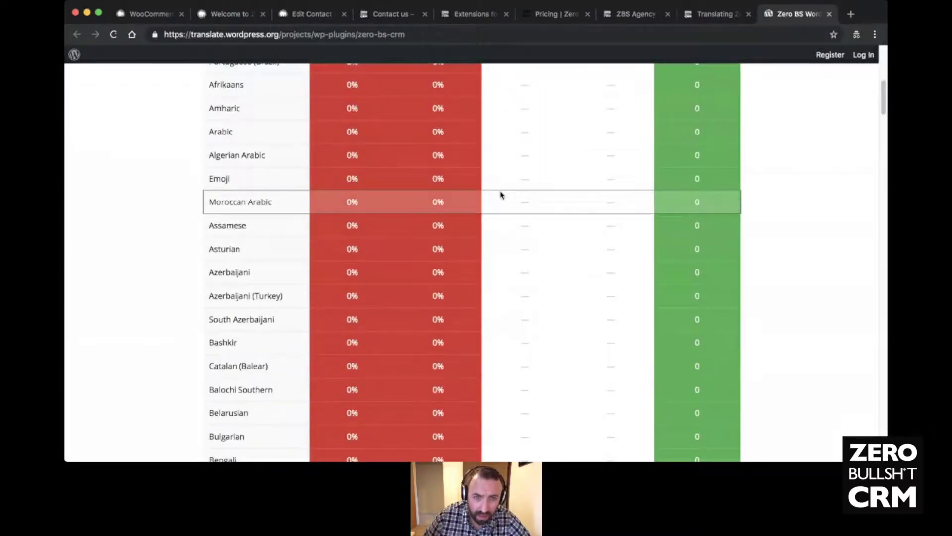
scroll(504, 199, "down", 20)
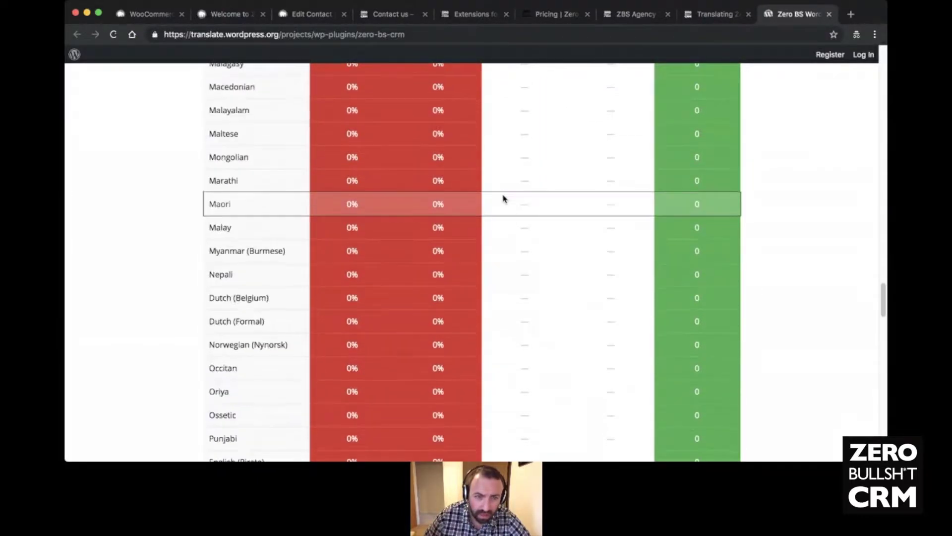
scroll(503, 199, "down", 5)
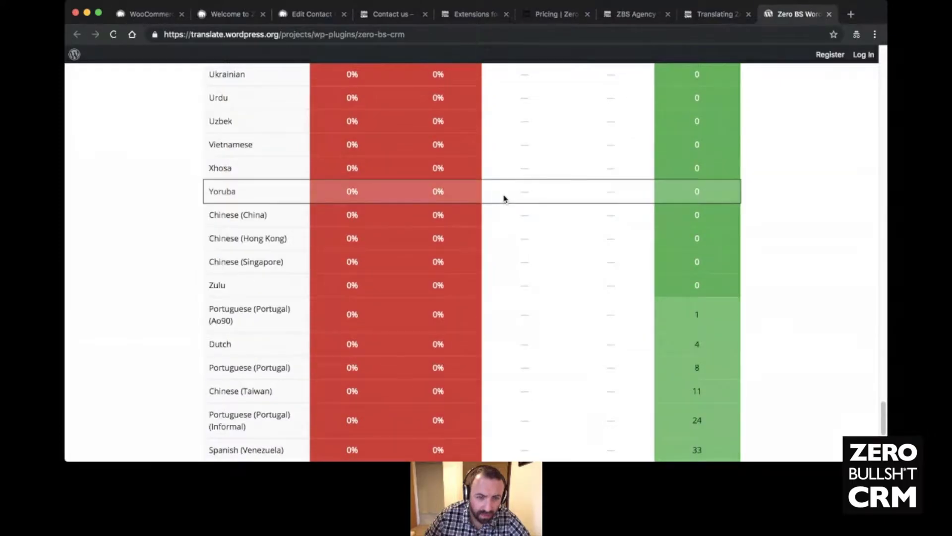
scroll(504, 199, "up", 20)
scroll(504, 199, "up", 5)
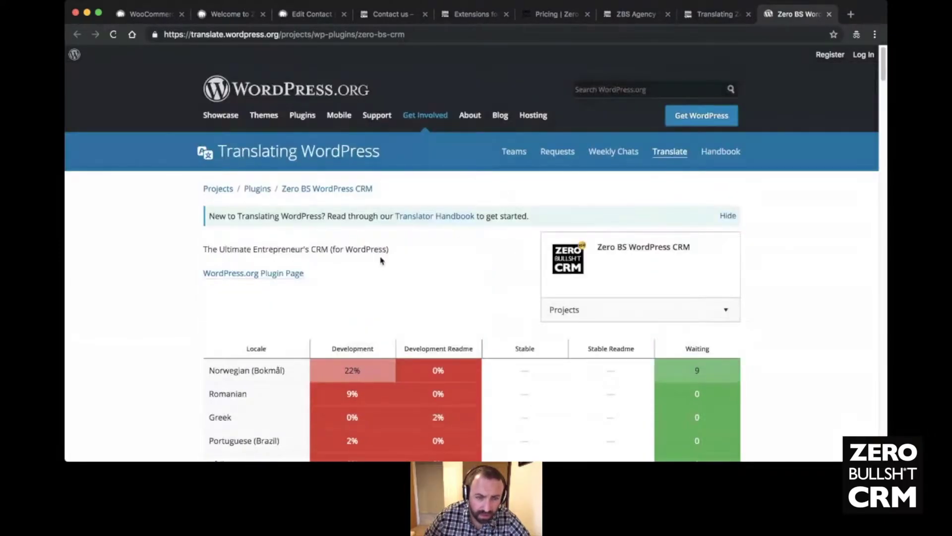
scroll(382, 260, "down", 5)
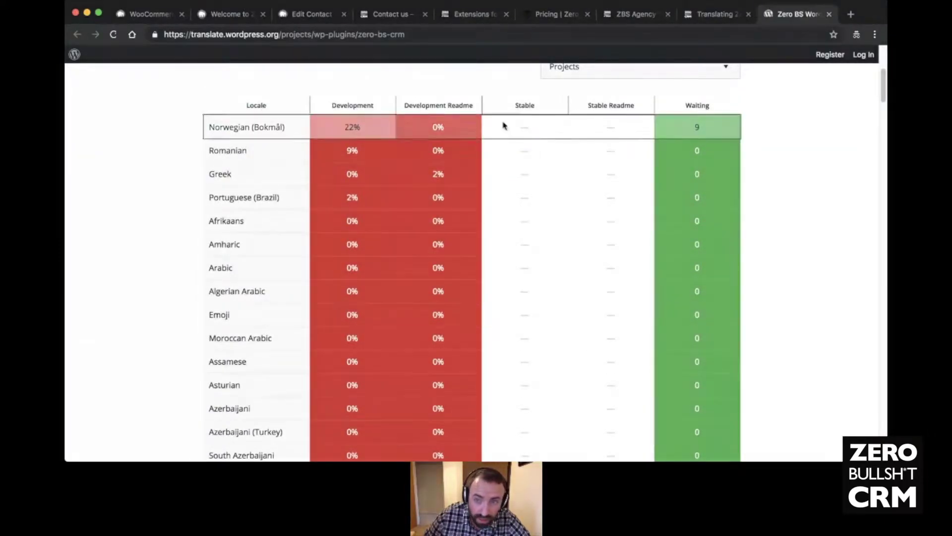
scroll(502, 126, "up", 5)
scroll(430, 242, "down", 10)
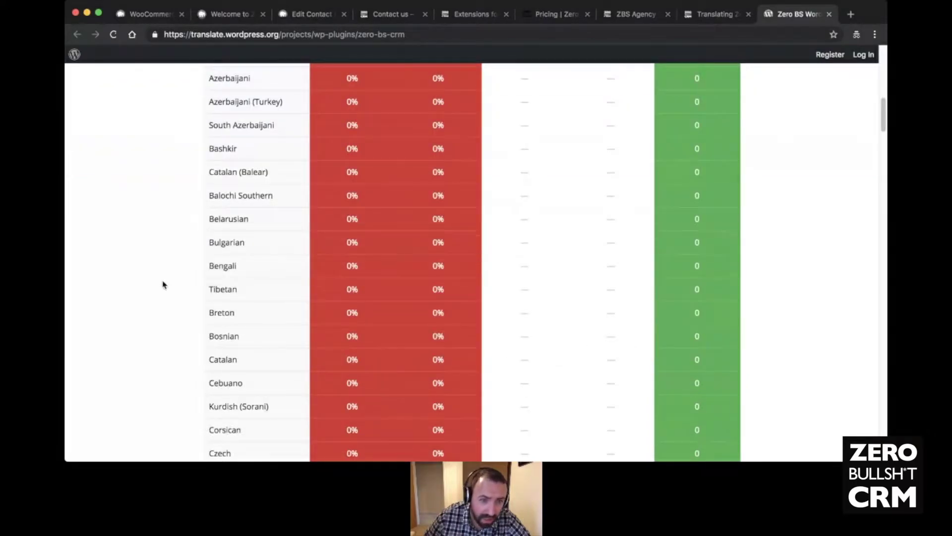
scroll(170, 276, "down", 15)
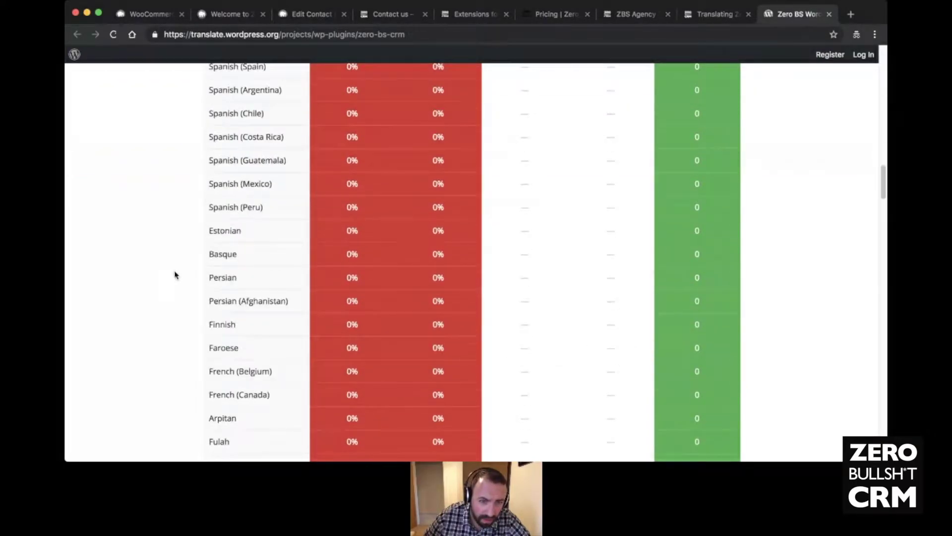
- Review the Spanish (Spain) page at 0% translated, then go back to the project overview
left_click(221, 161)
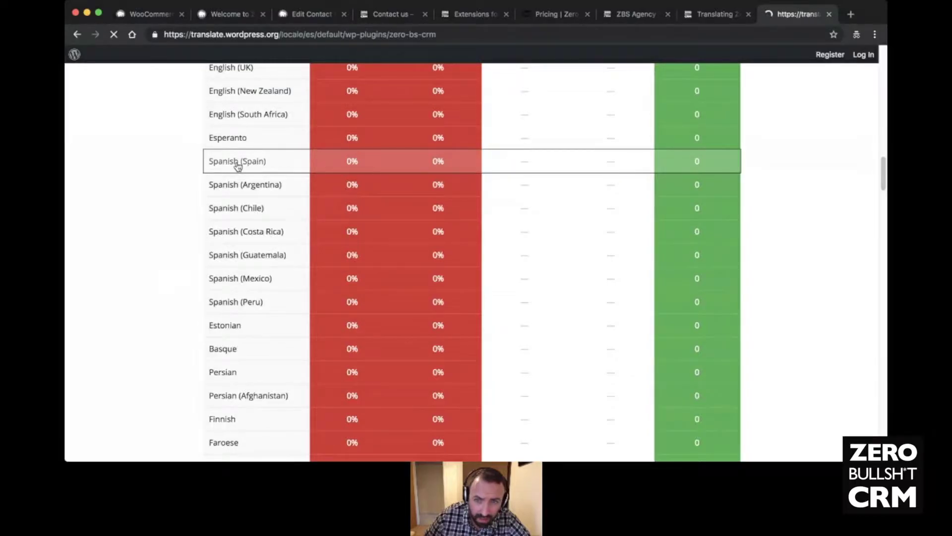
scroll(443, 274, "down", 5)
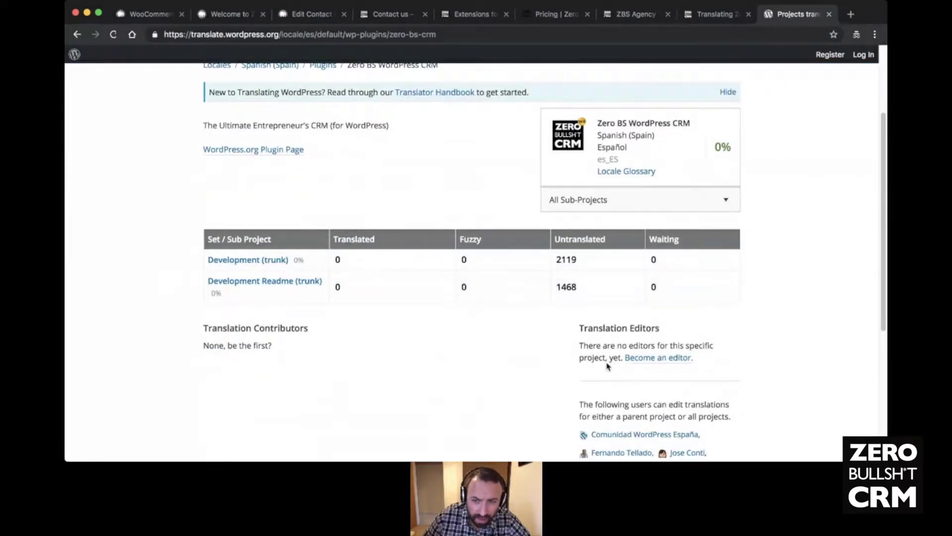
scroll(472, 343, "up", 5)
scroll(472, 346, "down", 3)
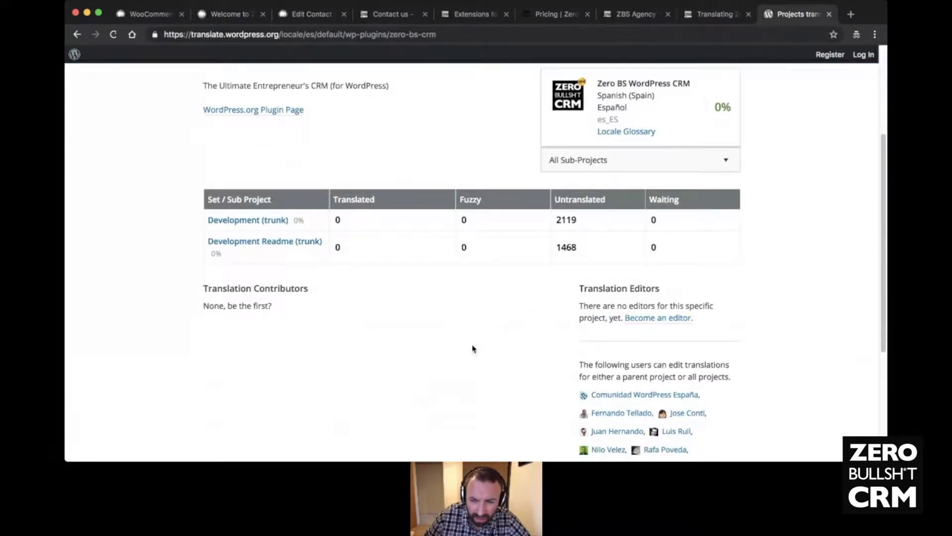
scroll(474, 342, "down", 2)
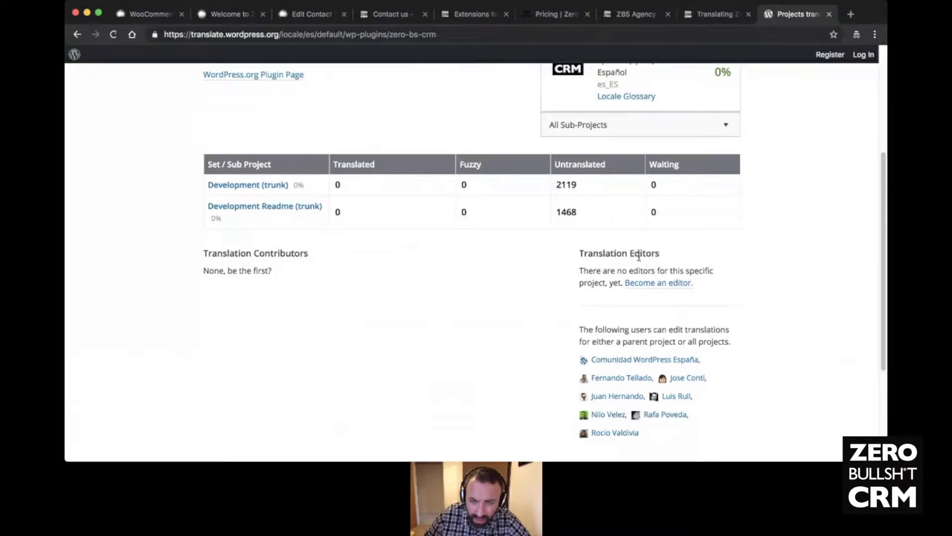
scroll(744, 283, "up", 4)
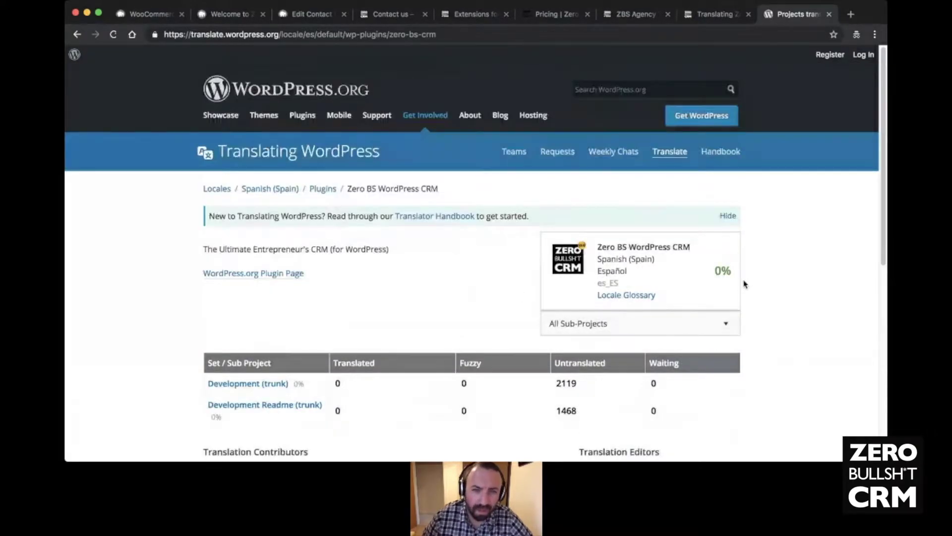
scroll(744, 284, "down", 5)
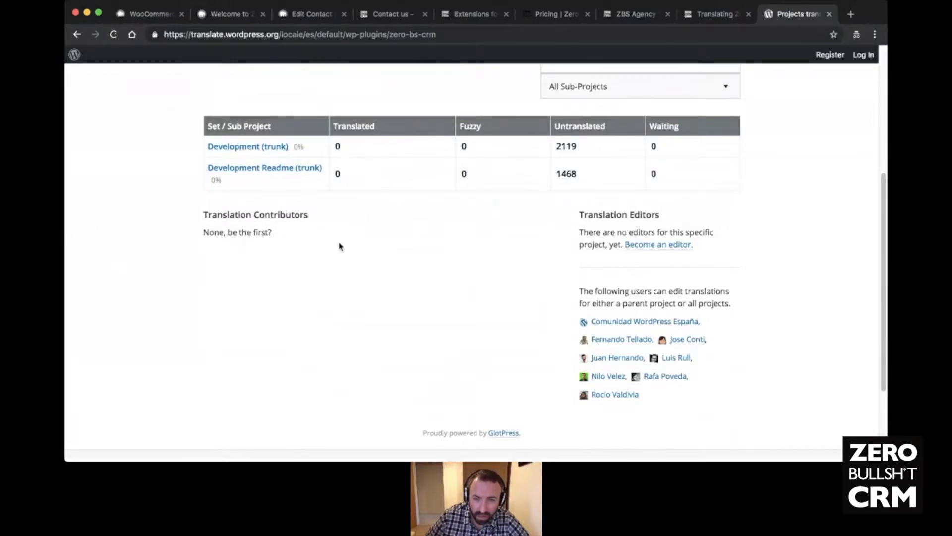
scroll(392, 258, "up", 5)
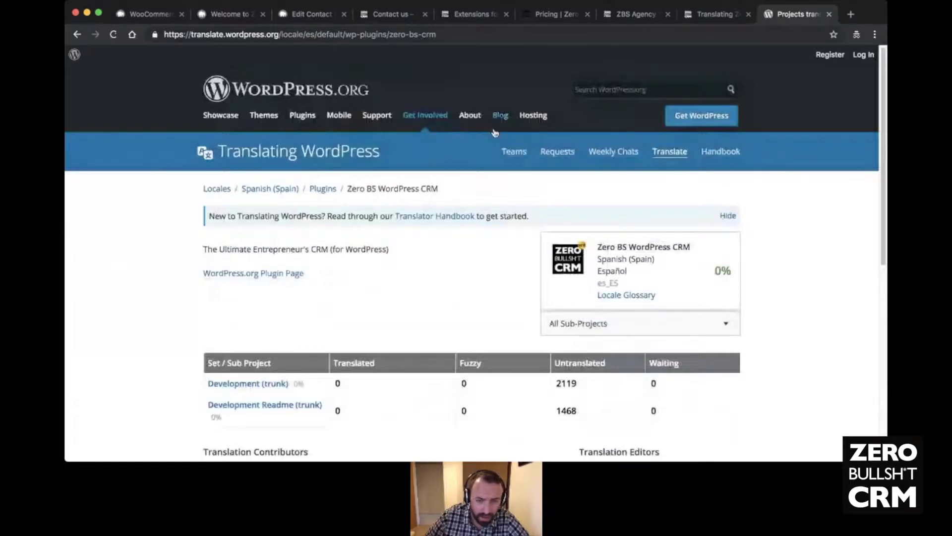
scroll(623, 337, "down", 2)
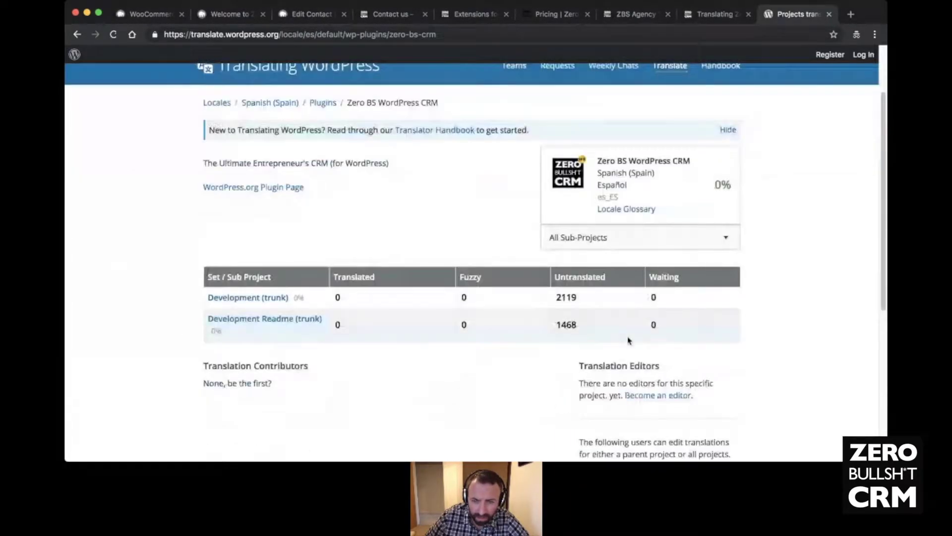
scroll(369, 210, "up", 2)
key("super+bracketleft")
scroll(484, 305, "up", 20)
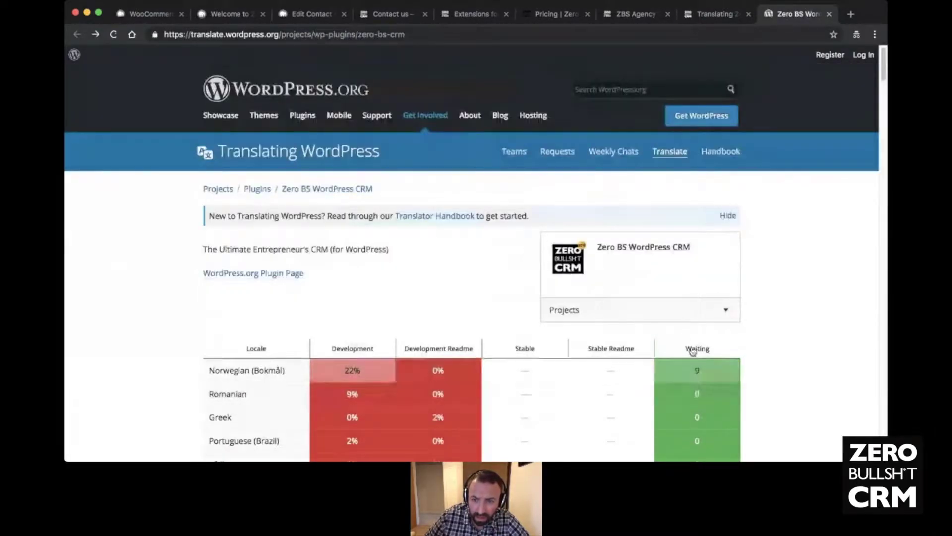
- Sort locales by Waiting, most first, and open German, showing 122 development strings waiting
left_click(694, 350)
left_click(701, 348)
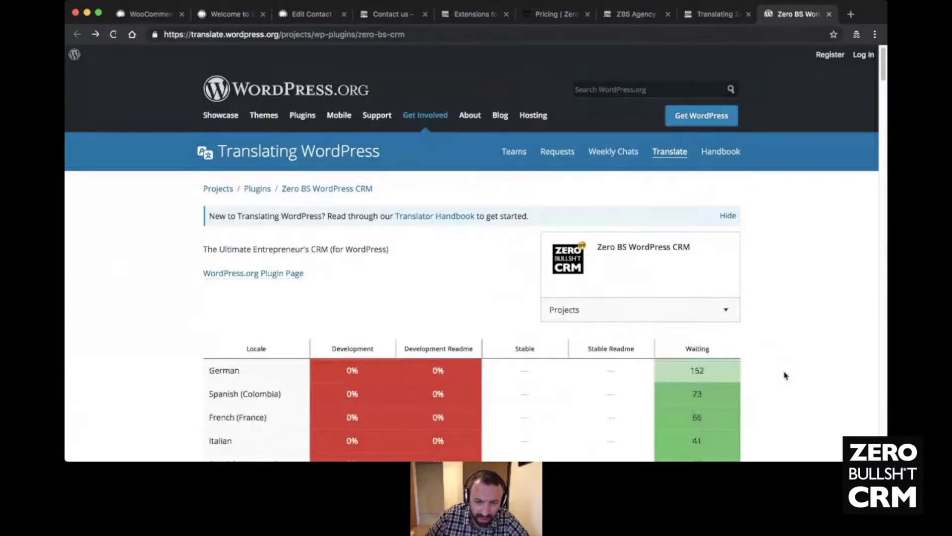
scroll(785, 375, "down", 3)
left_click(218, 270)
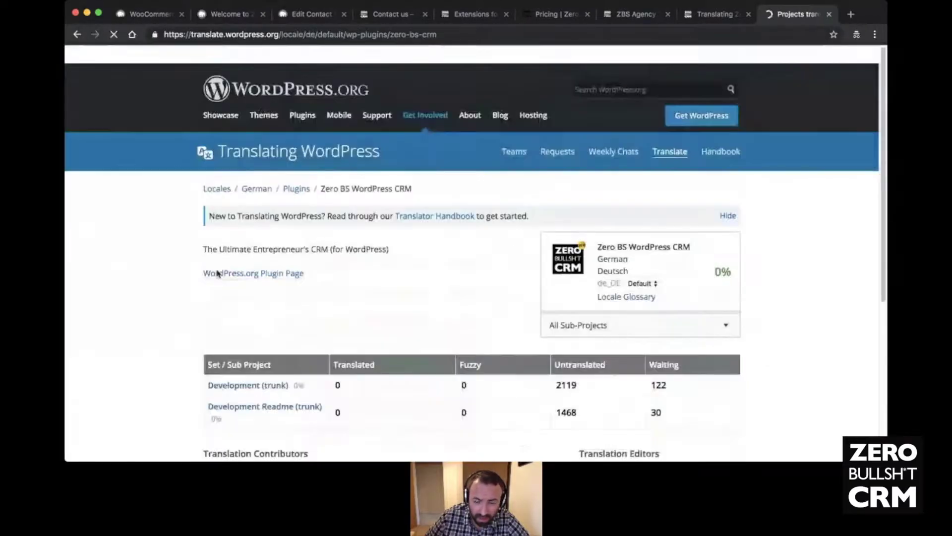
scroll(510, 266, "down", 5)
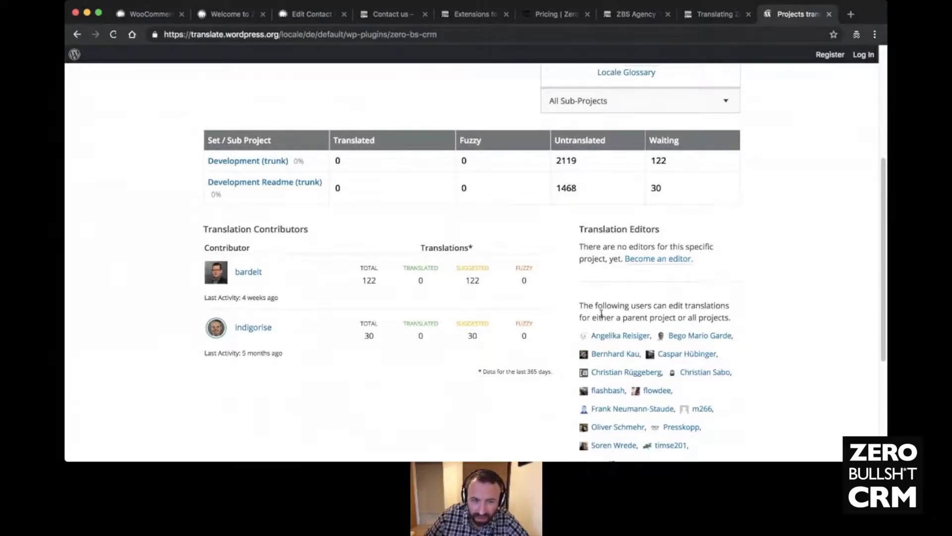
scroll(320, 283, "up", 5)
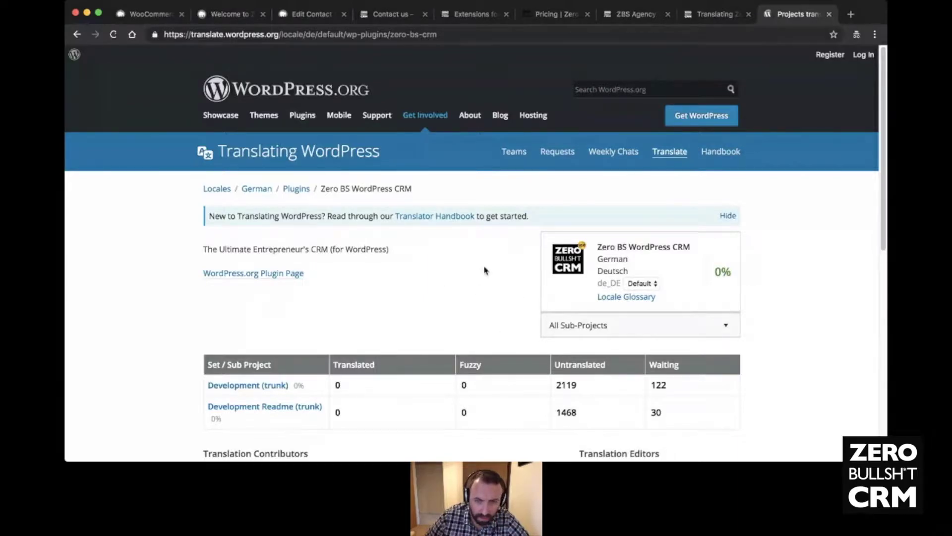
scroll(485, 270, "down", 2)
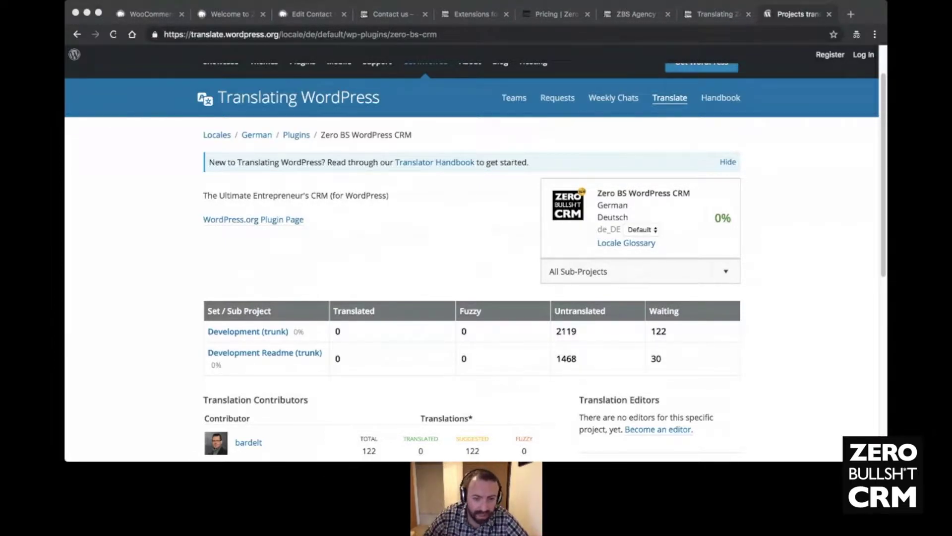
- Move through the open tabs to the Zero BS CRM extensions catalogue and scroll through it
left_click(298, 330)
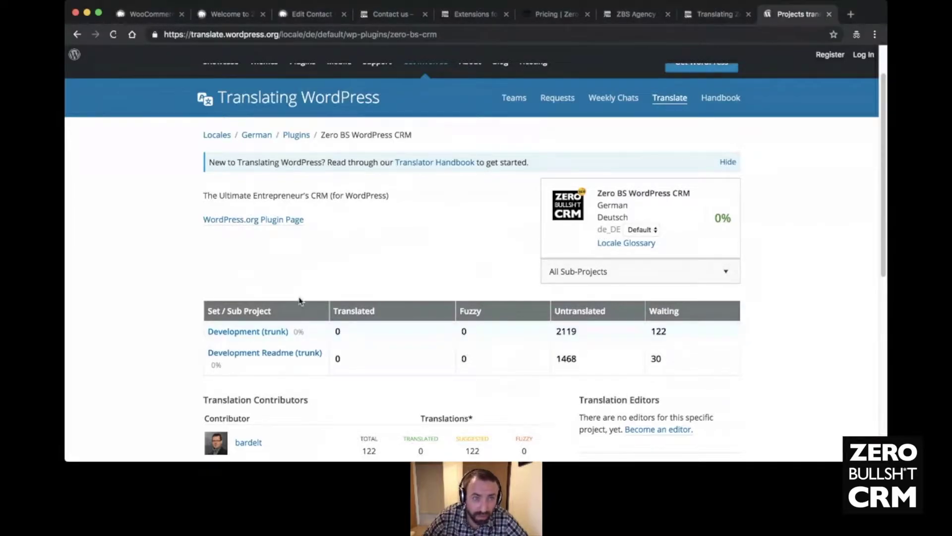
left_click(212, 16)
left_click(796, 14)
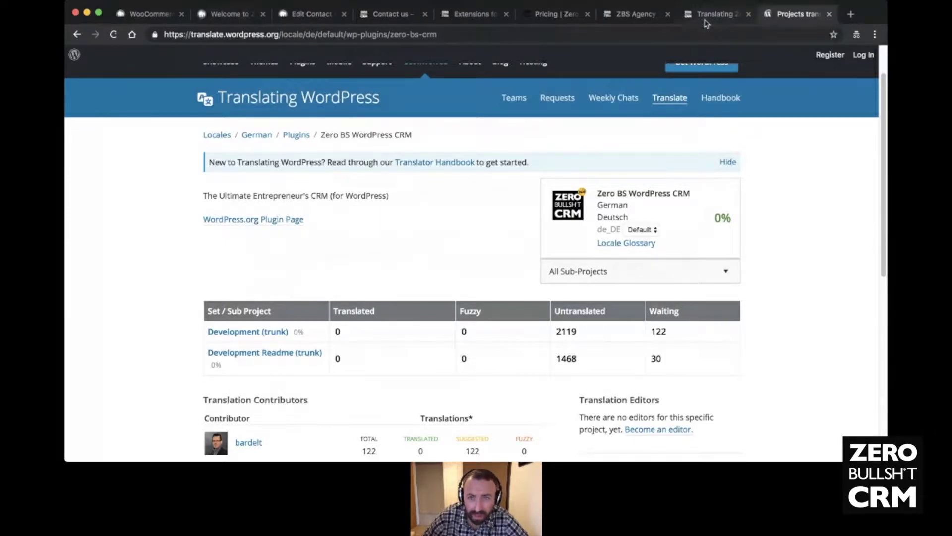
left_click(706, 15)
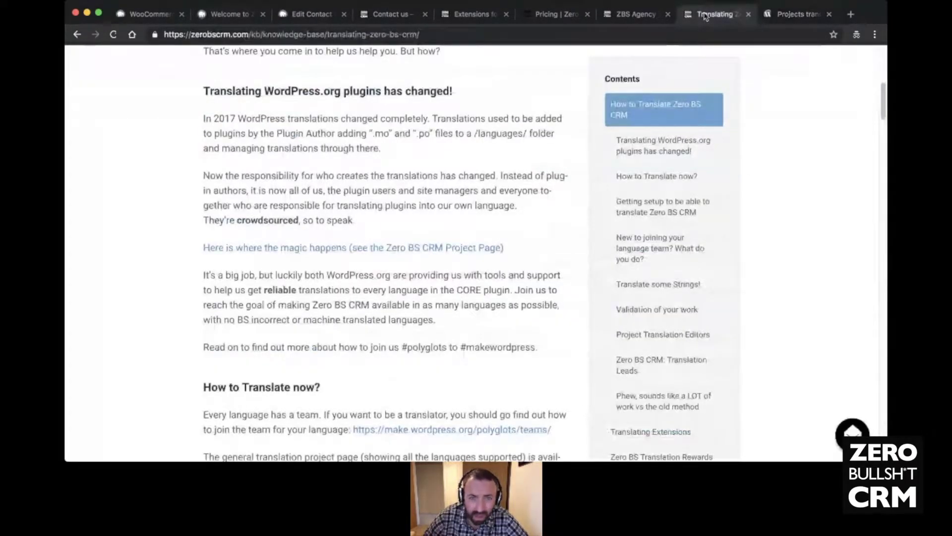
left_click(451, 14)
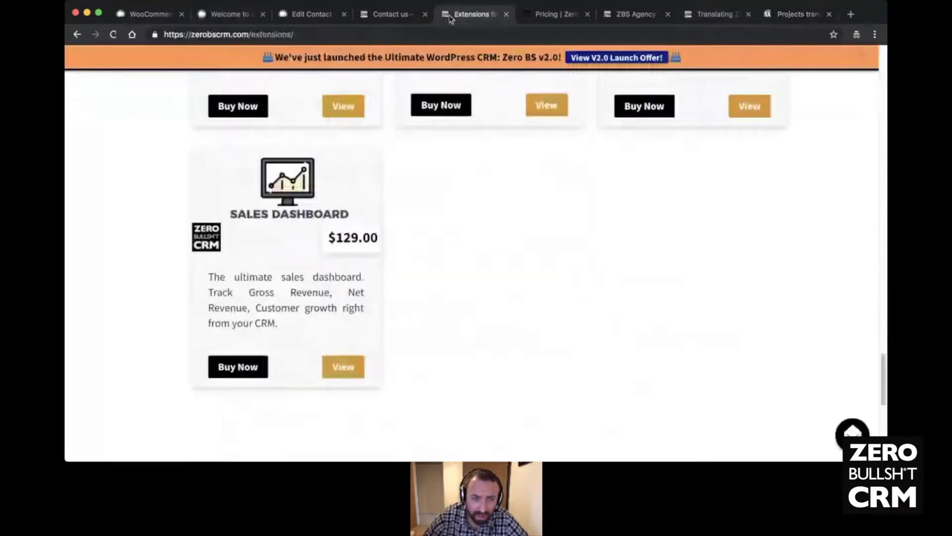
scroll(436, 257, "up", 5)
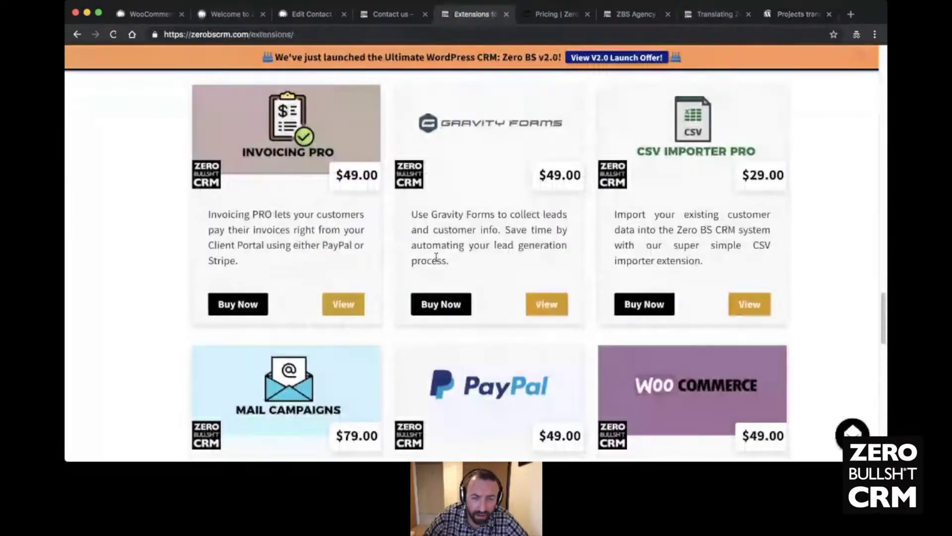
scroll(436, 256, "up", 5)
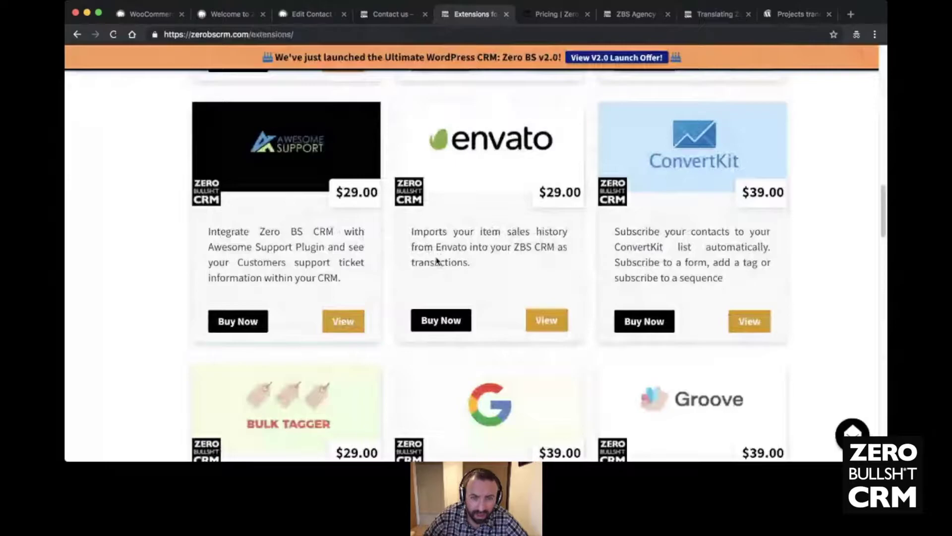
scroll(333, 220, "up", 5)
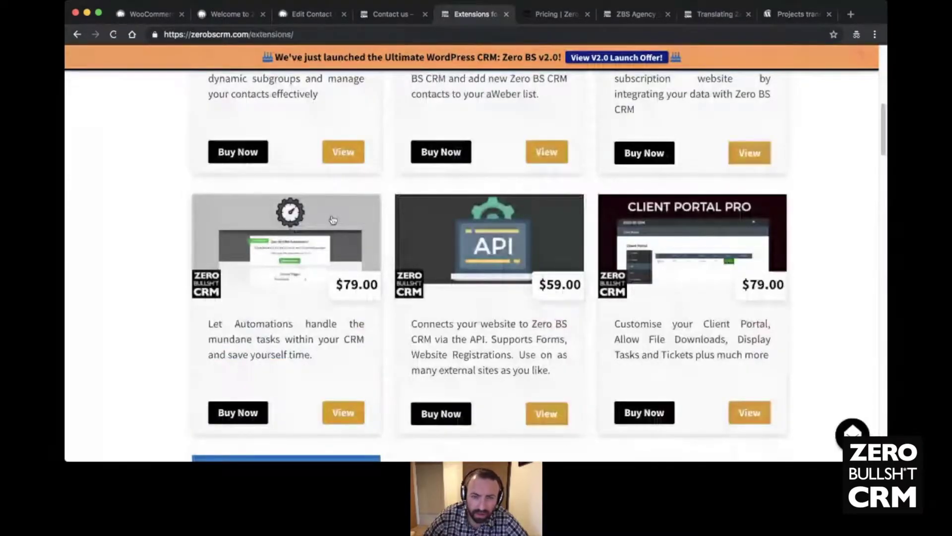
scroll(464, 228, "down", 3)
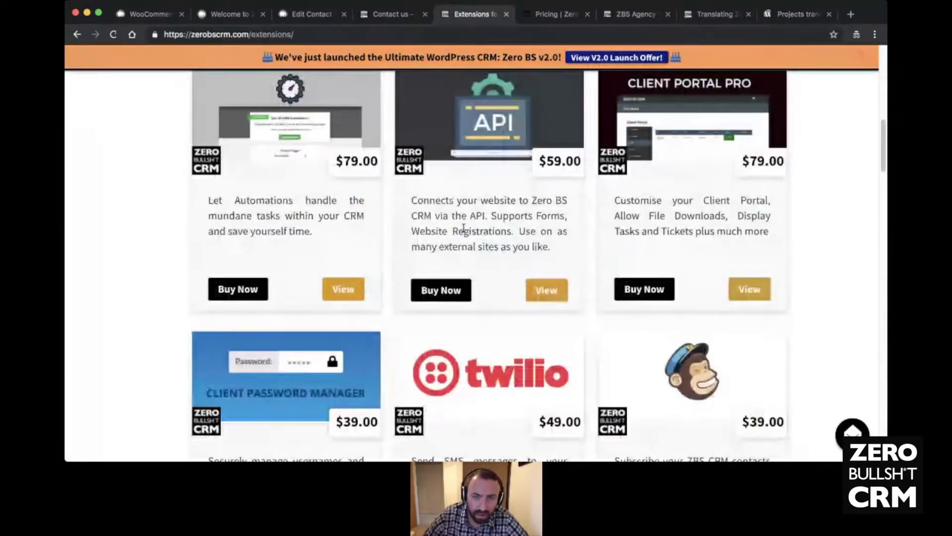
scroll(543, 231, "down", 2)
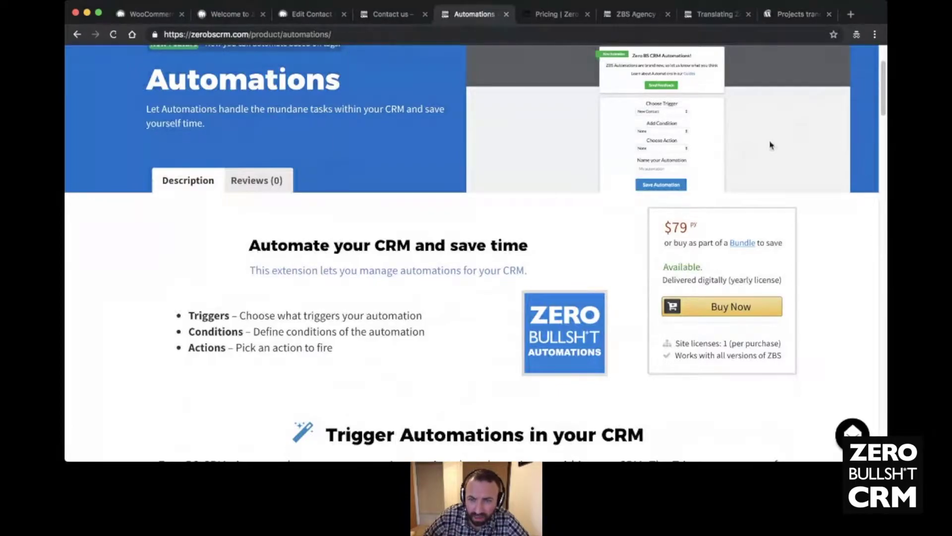
scroll(767, 149, "up", 2)
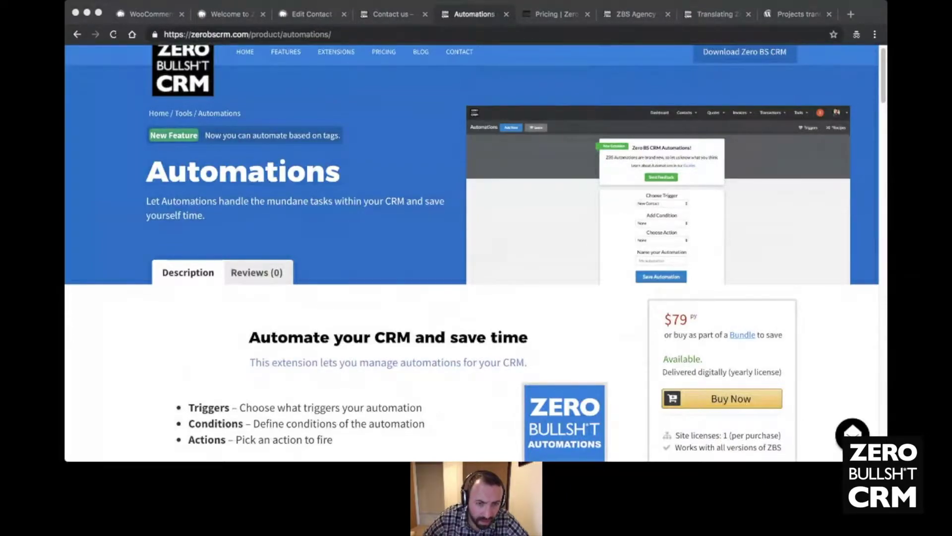
left_click(277, 338)
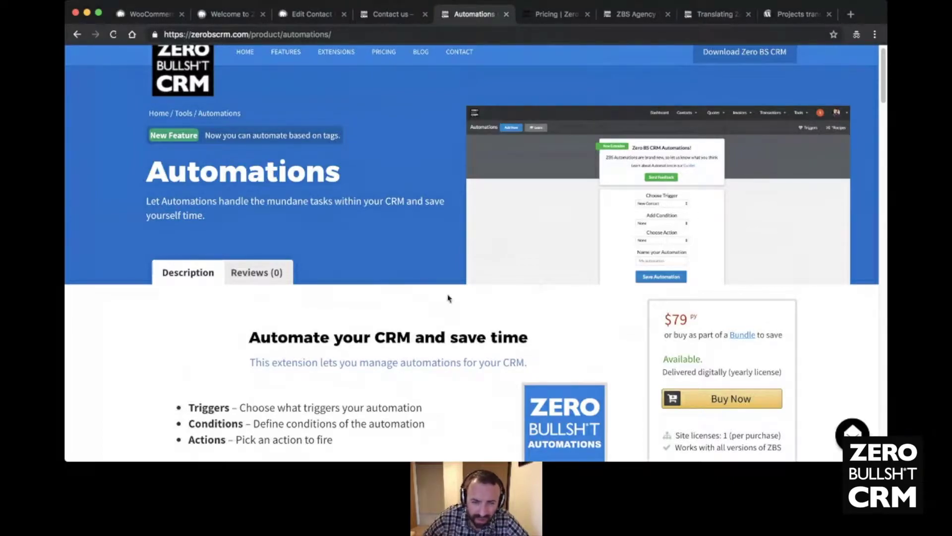
scroll(441, 300, "down", 10)
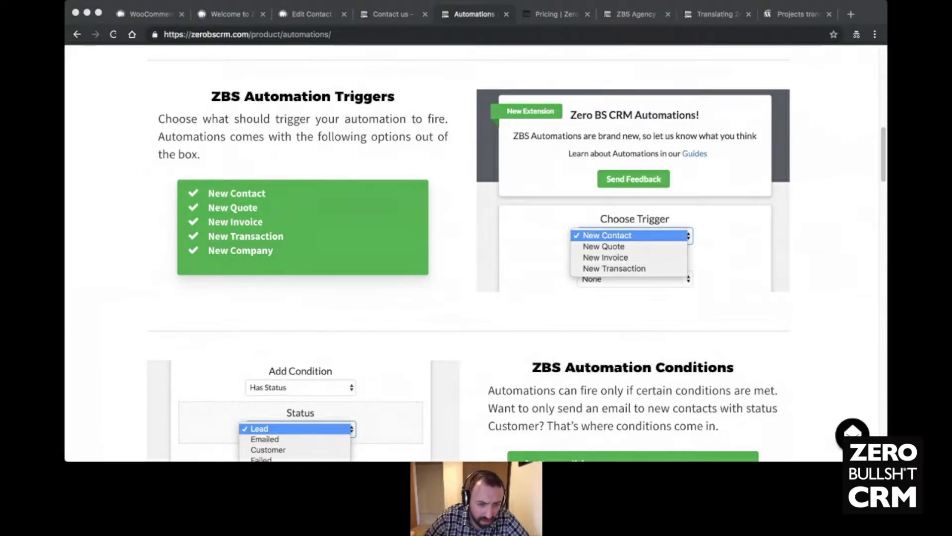
left_click(481, 231)
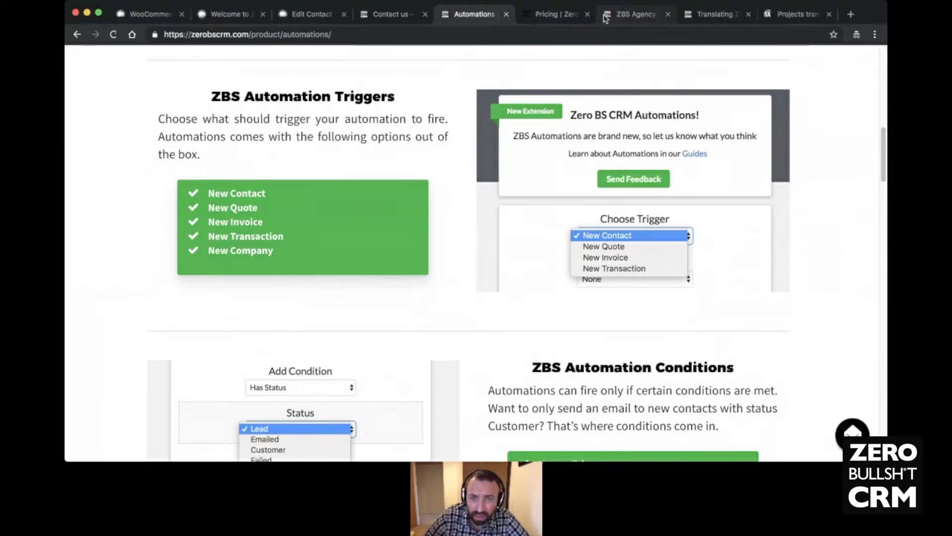
- Scroll the pricing page to Entrepreneurs Extensions and open VIEW EXTENSIONS in a new tab
left_click(555, 19)
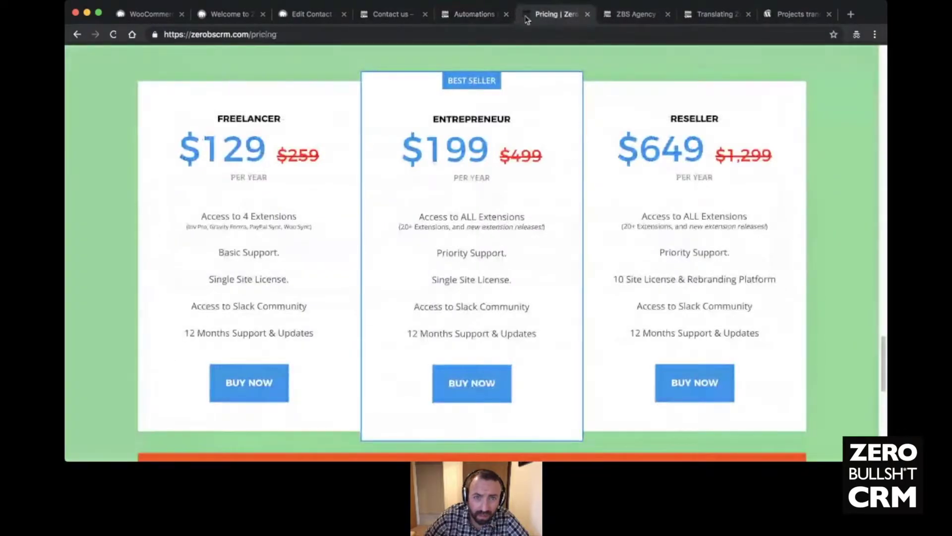
scroll(431, 110, "up", 10)
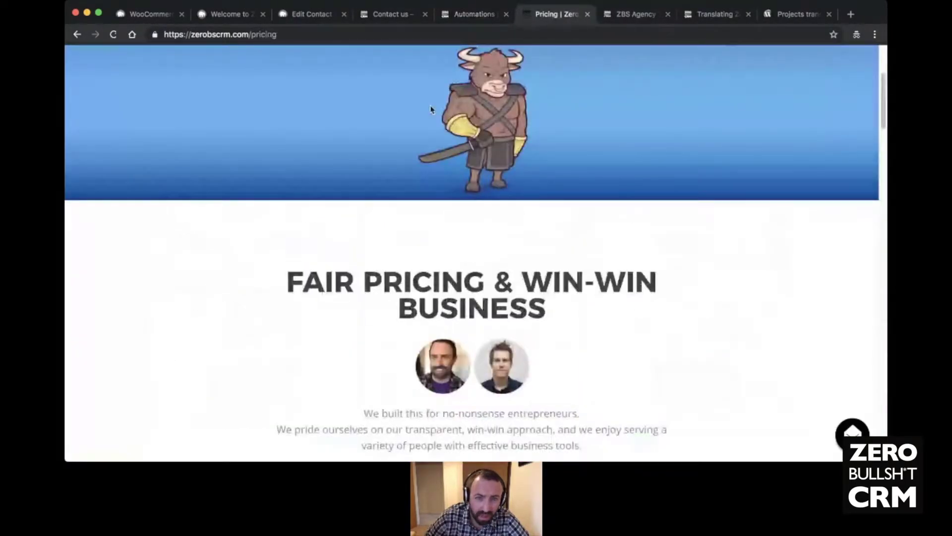
scroll(352, 127, "down", 10)
scroll(377, 127, "down", 10)
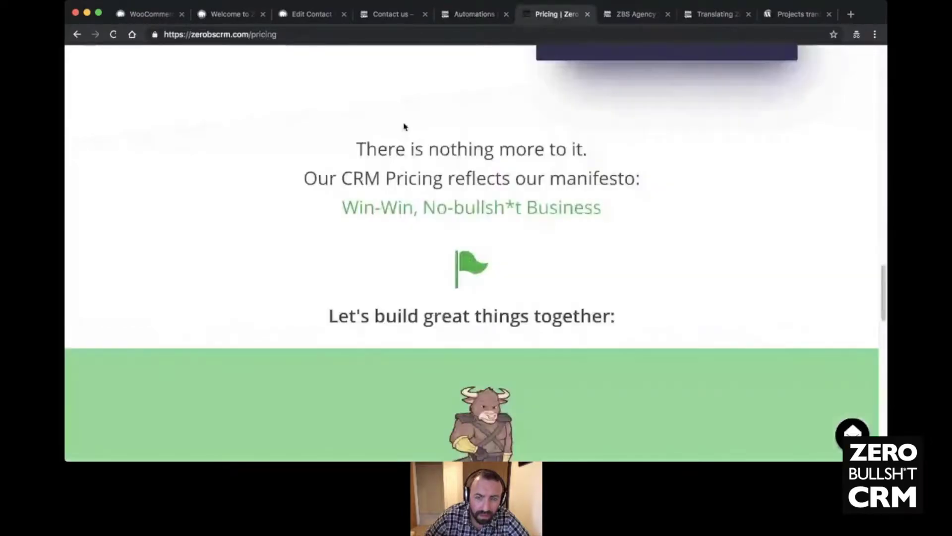
scroll(406, 126, "up", 10)
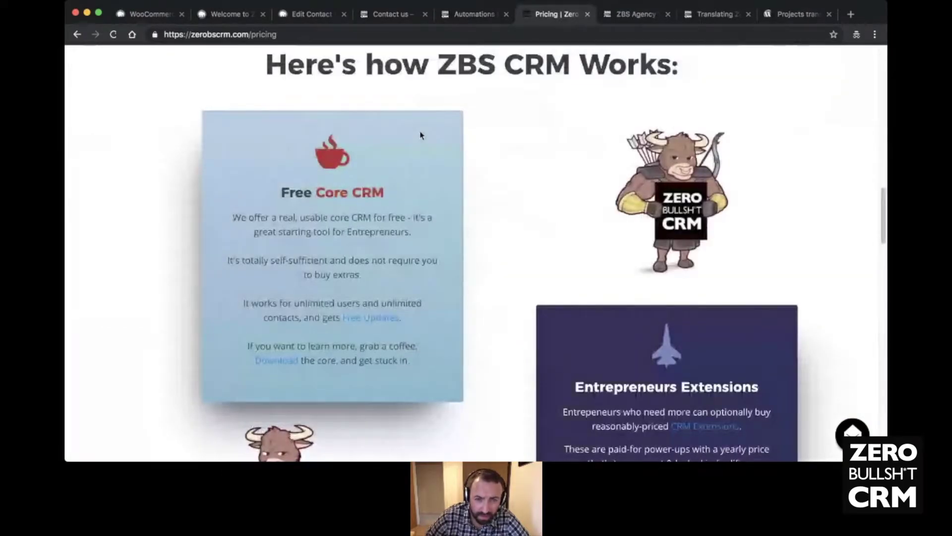
scroll(530, 258, "down", 2)
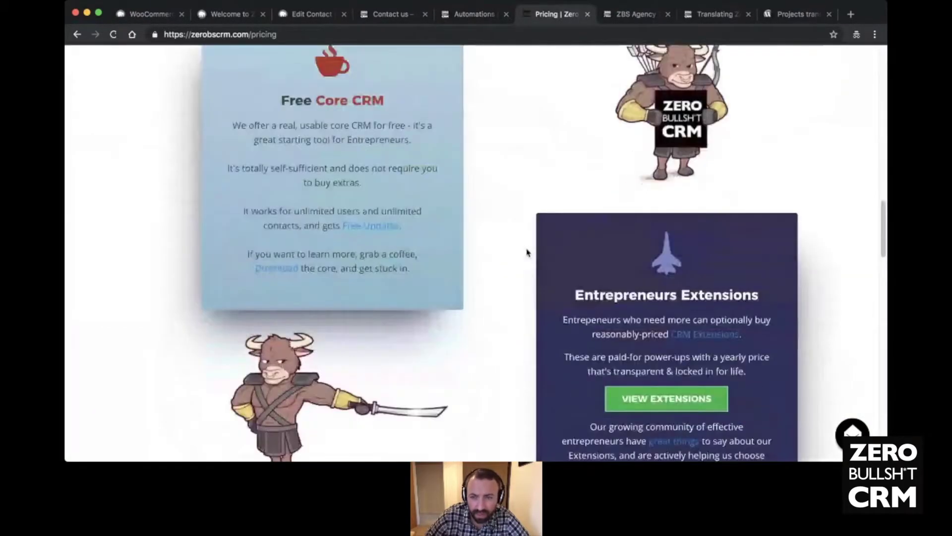
scroll(524, 251, "down", 2)
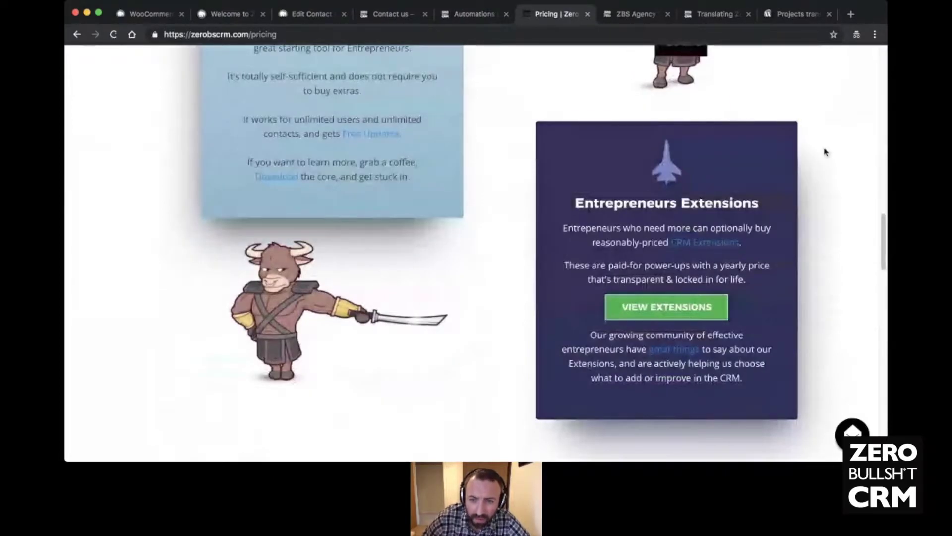
left_click(679, 307)
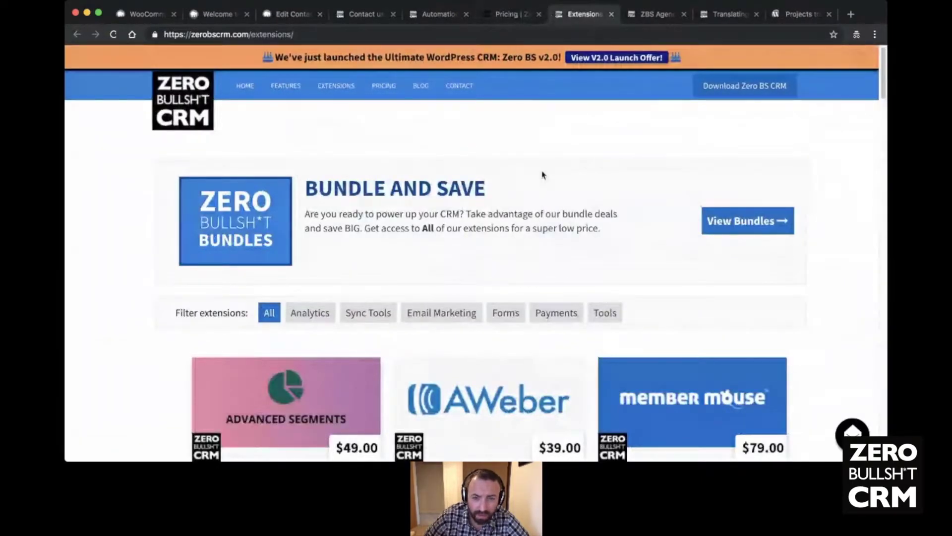
scroll(543, 174, "down", 5)
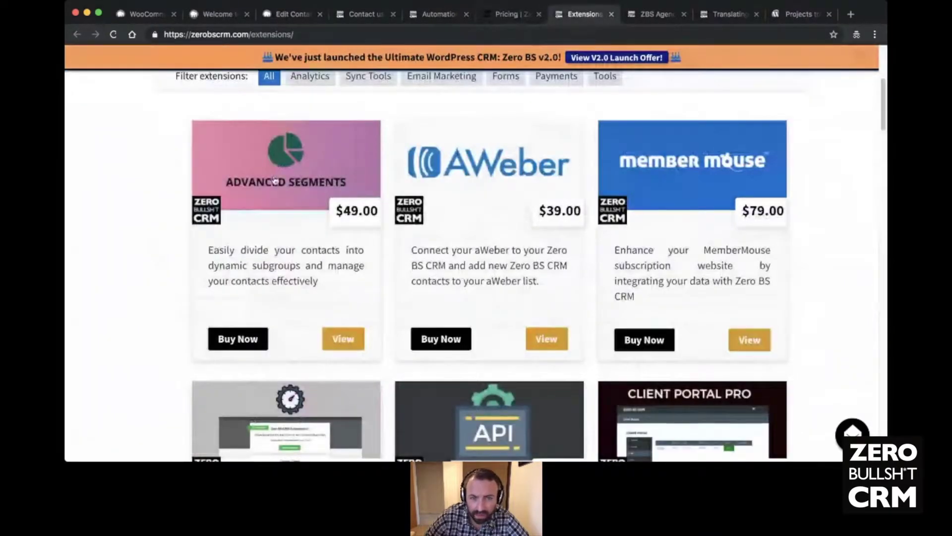
scroll(527, 184, "down", 3)
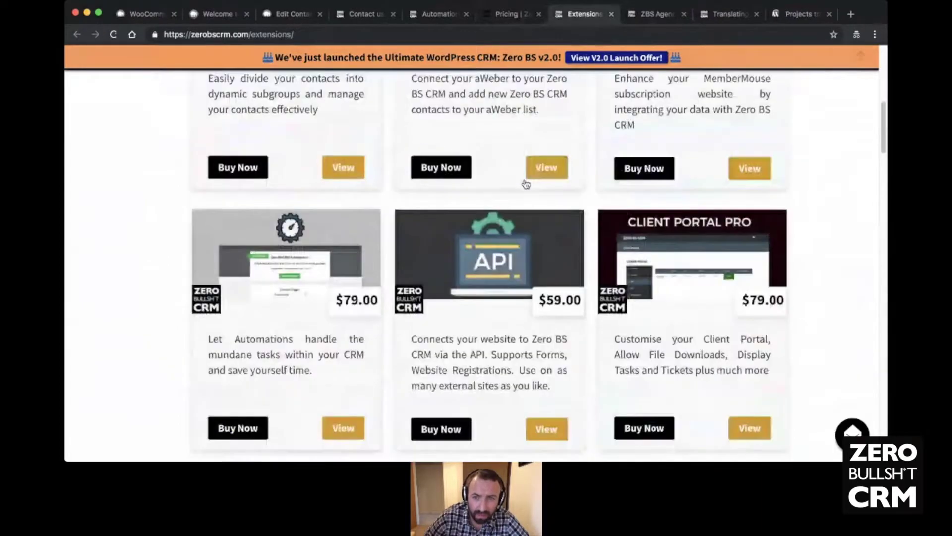
scroll(198, 181, "down", 7)
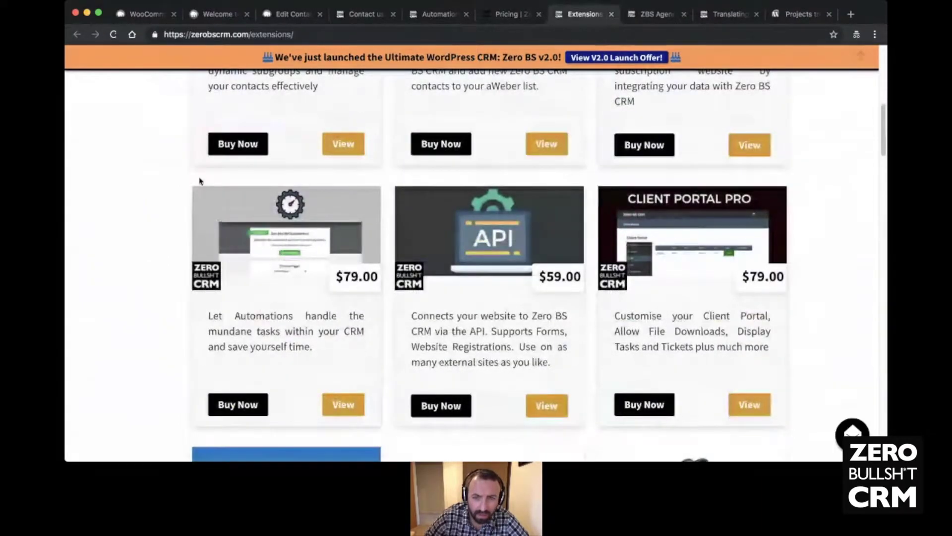
scroll(170, 180, "down", 6)
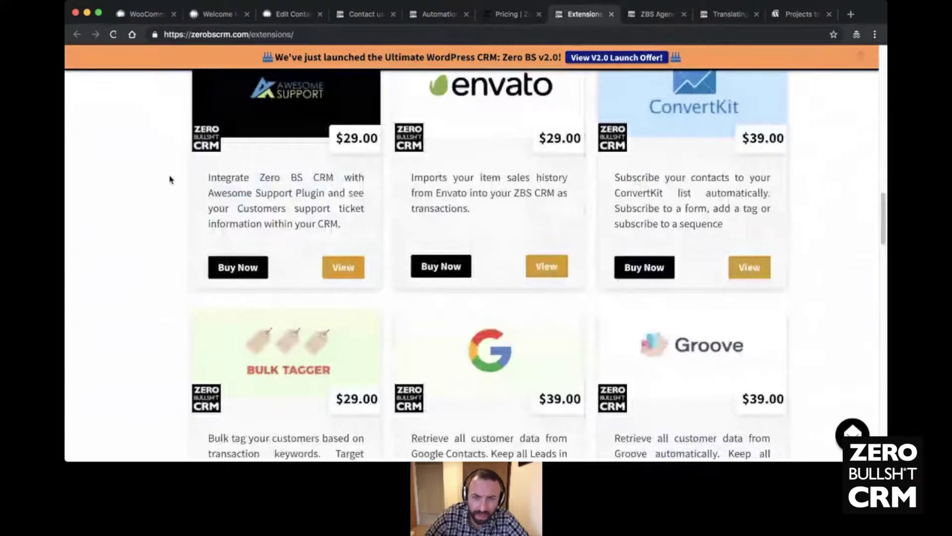
scroll(170, 180, "down", 6)
scroll(170, 180, "down", 3)
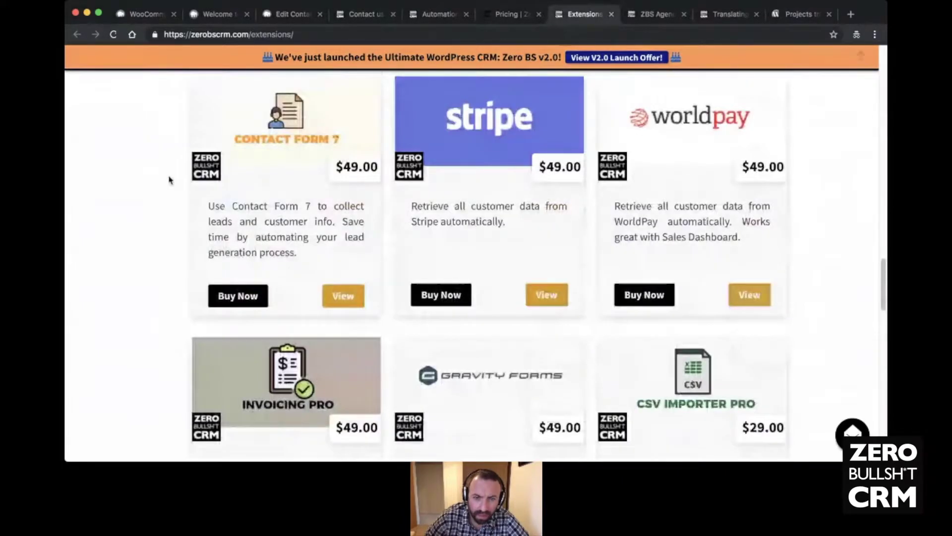
scroll(170, 179, "down", 12)
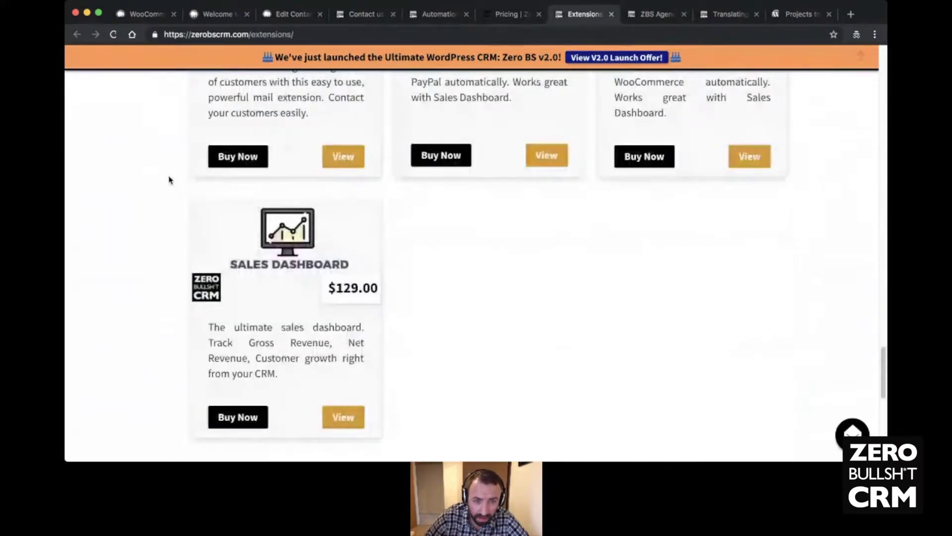
scroll(170, 180, "up", 6)
scroll(170, 179, "up", 3)
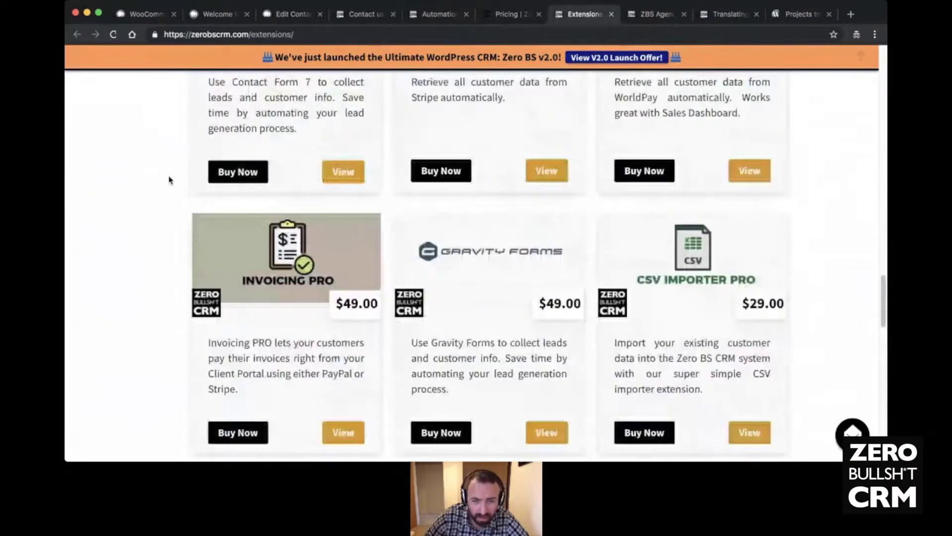
scroll(170, 179, "down", 1)
scroll(486, 240, "up", 4)
scroll(487, 240, "down", 5)
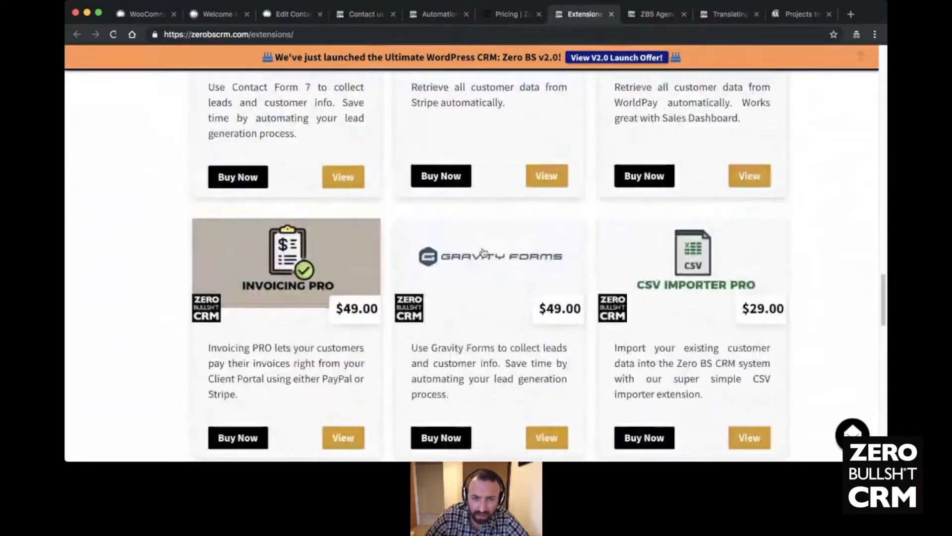
scroll(481, 251, "up", 3)
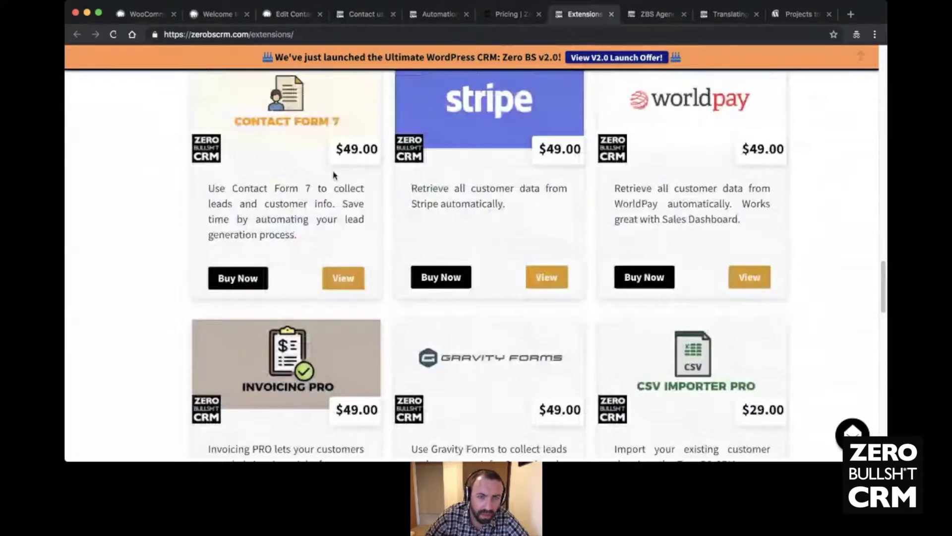
scroll(267, 191, "up", 2)
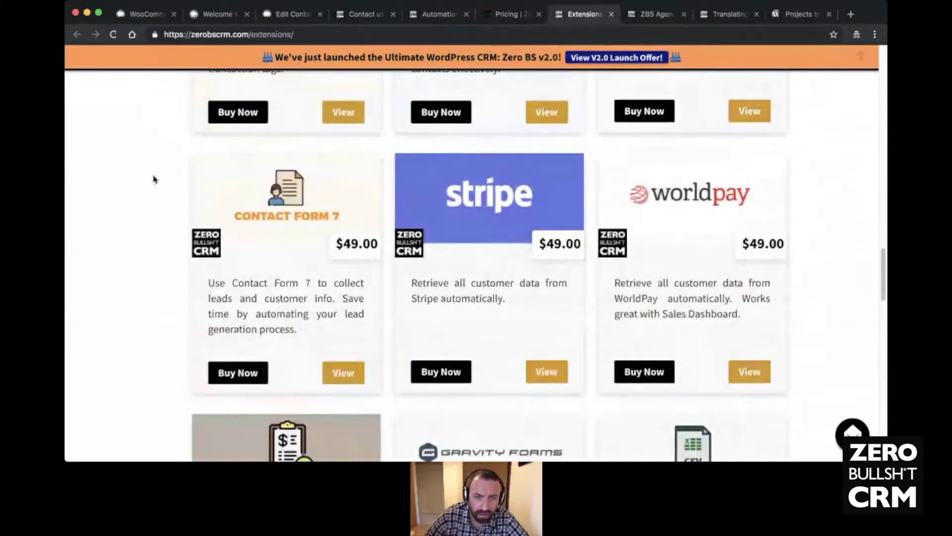
scroll(155, 177, "up", 1)
scroll(154, 177, "up", 2)
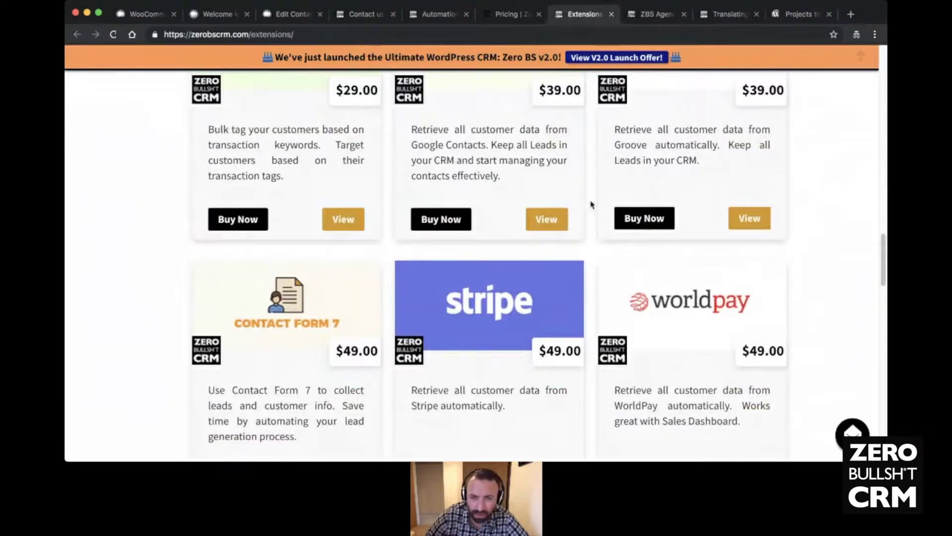
scroll(476, 232, "down", 2)
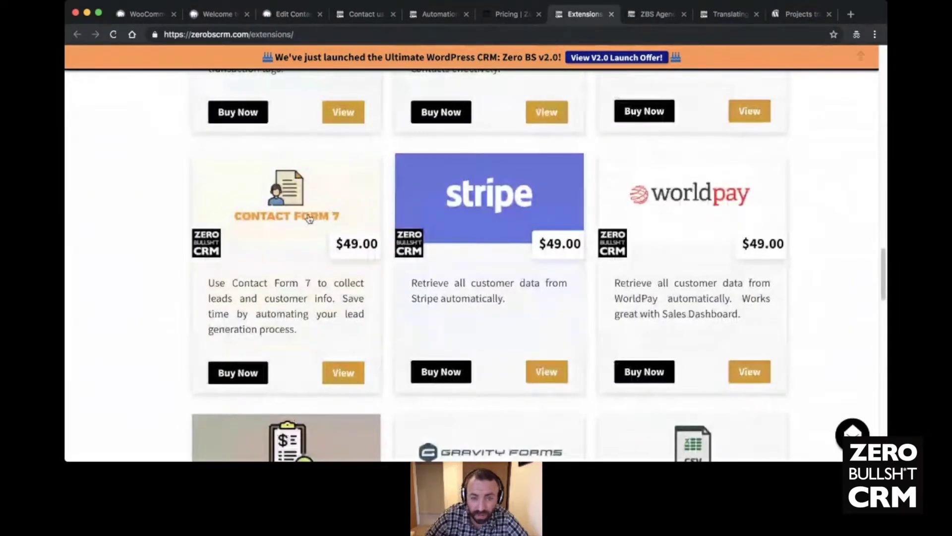
scroll(504, 216, "down", 2)
scroll(514, 333, "down", 1)
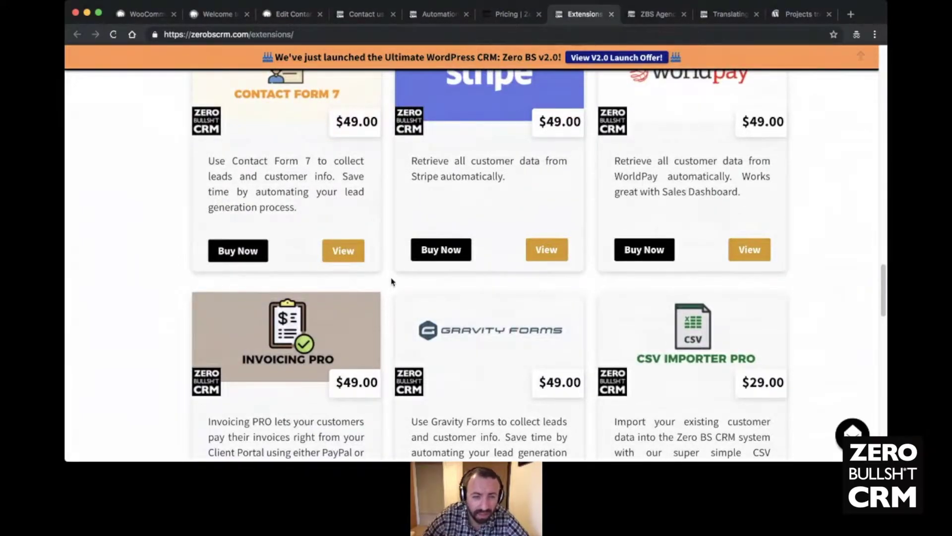
scroll(357, 241, "down", 5)
scroll(481, 260, "up", 12)
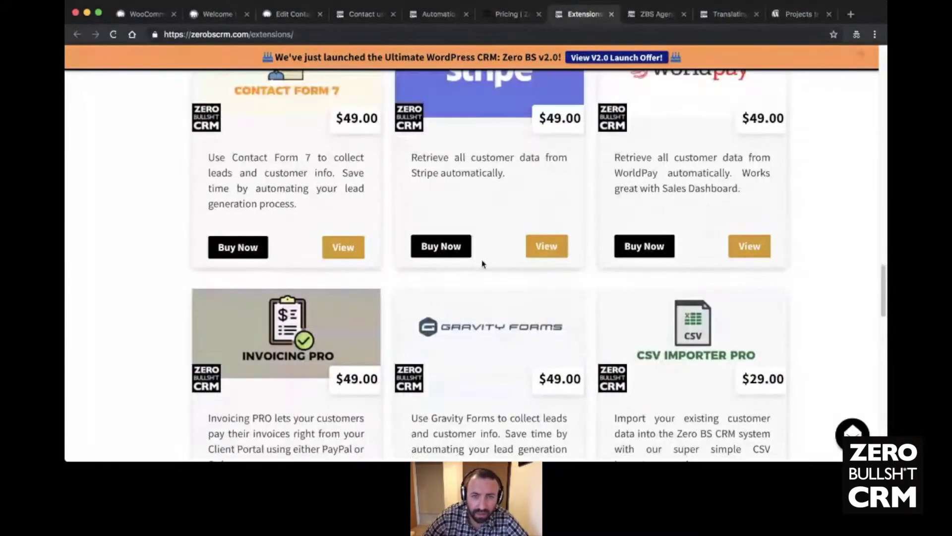
scroll(482, 260, "up", 13)
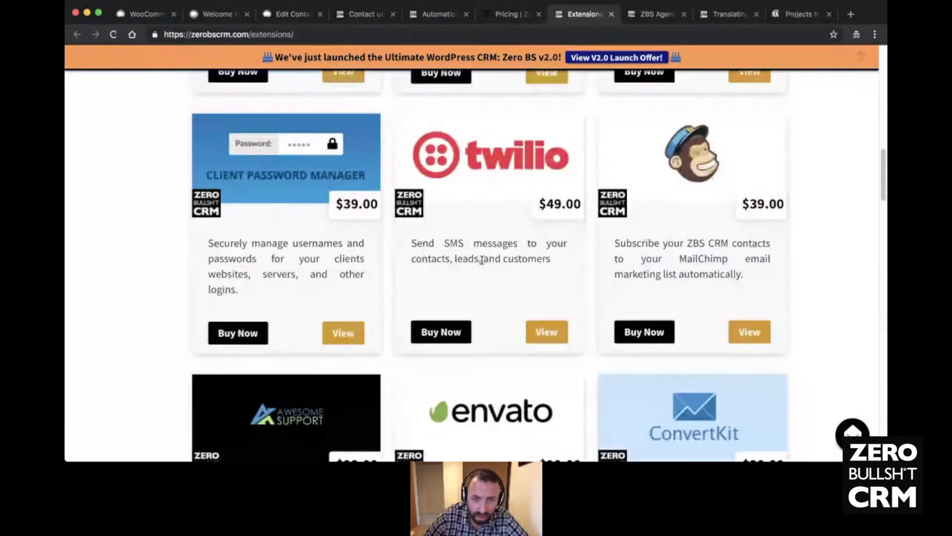
scroll(482, 263, "up", 6)
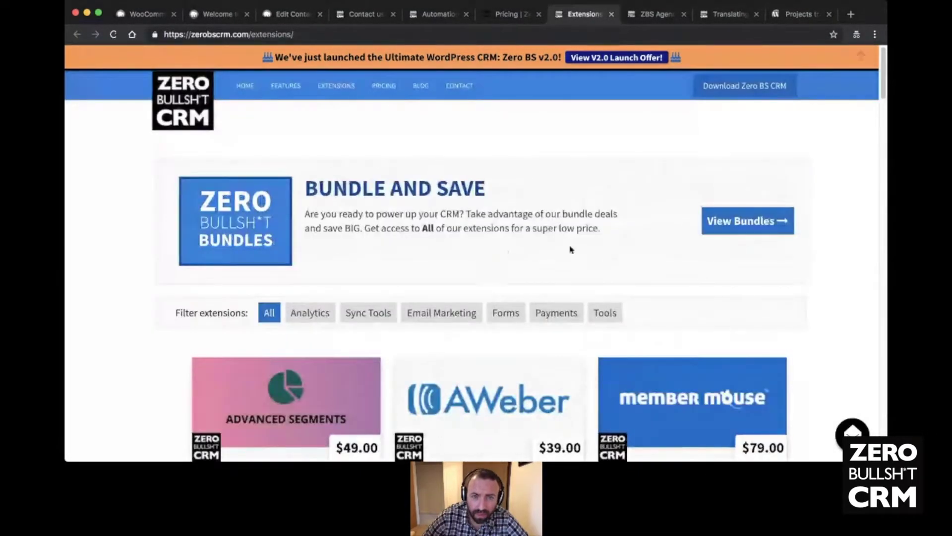
- Scroll the pricing page to the Freelancer $129, Entrepreneur $199 and Reseller $649 plans
left_click(510, 17)
scroll(420, 152, "down", 10)
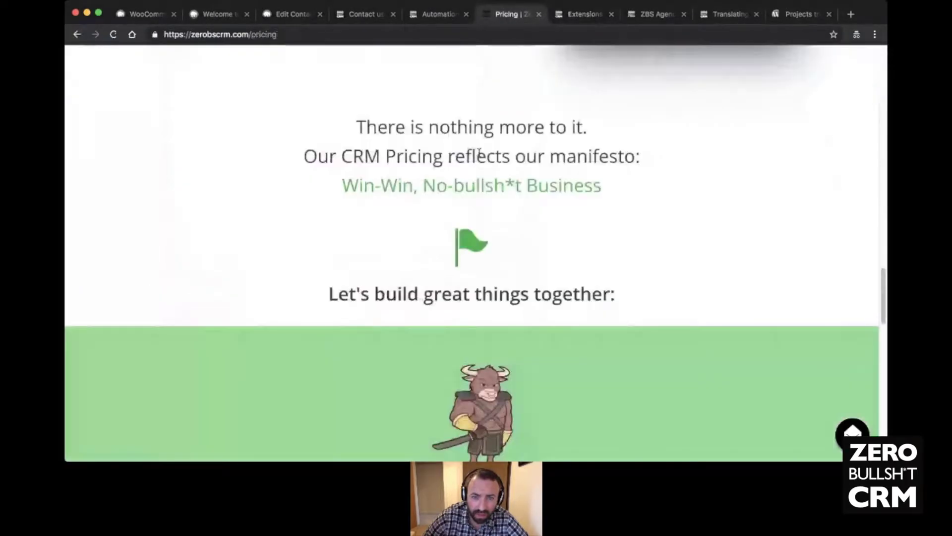
scroll(419, 153, "down", 3)
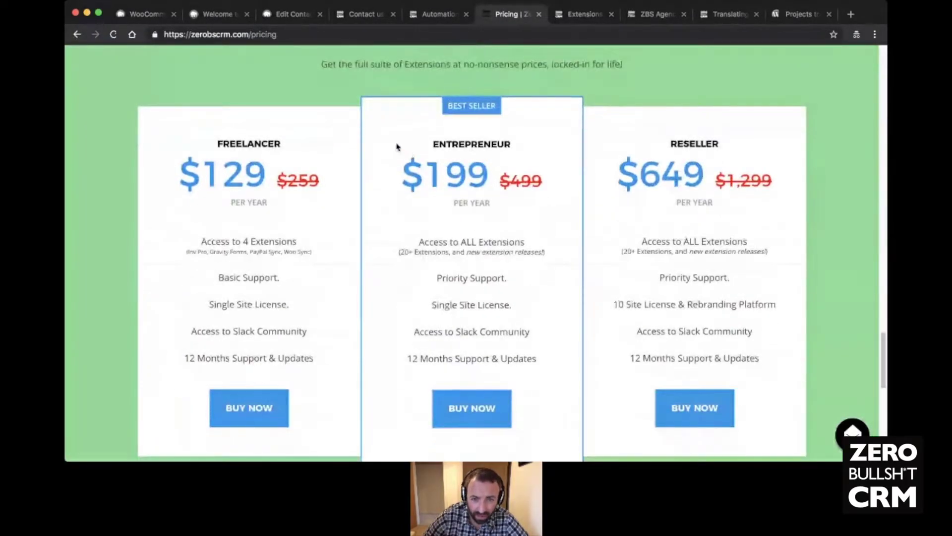
scroll(375, 146, "down", 1)
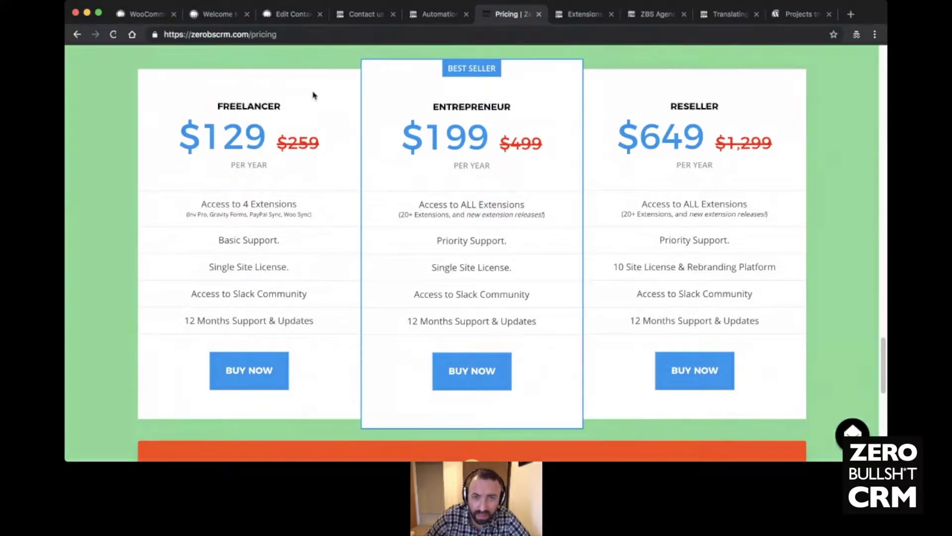
- Scroll through the ZBS Agency theme demo's sections down to its Contact form
left_click(654, 16)
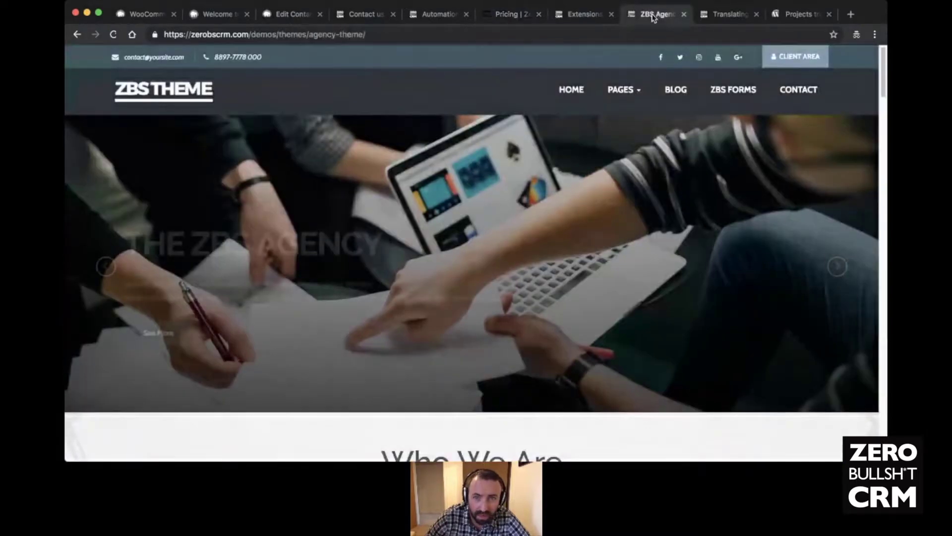
key("super+l")
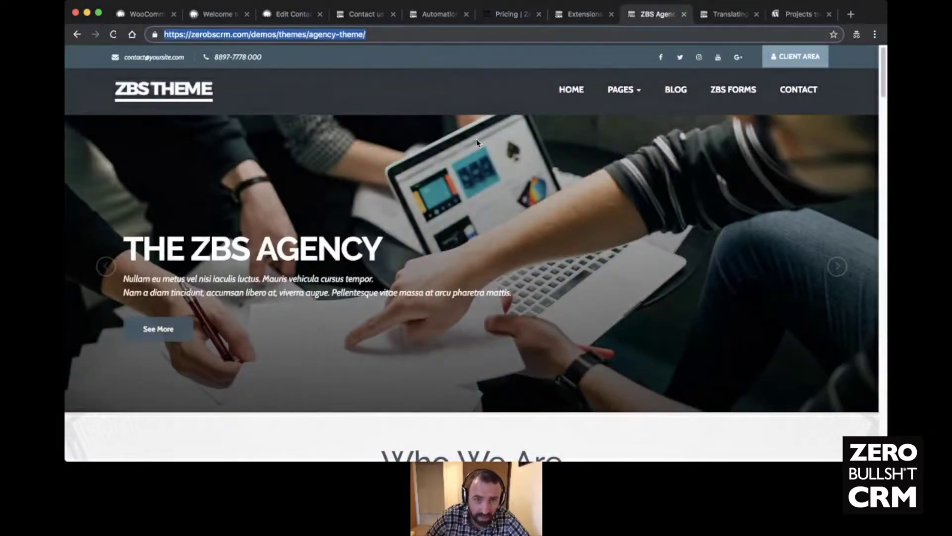
left_click(480, 144)
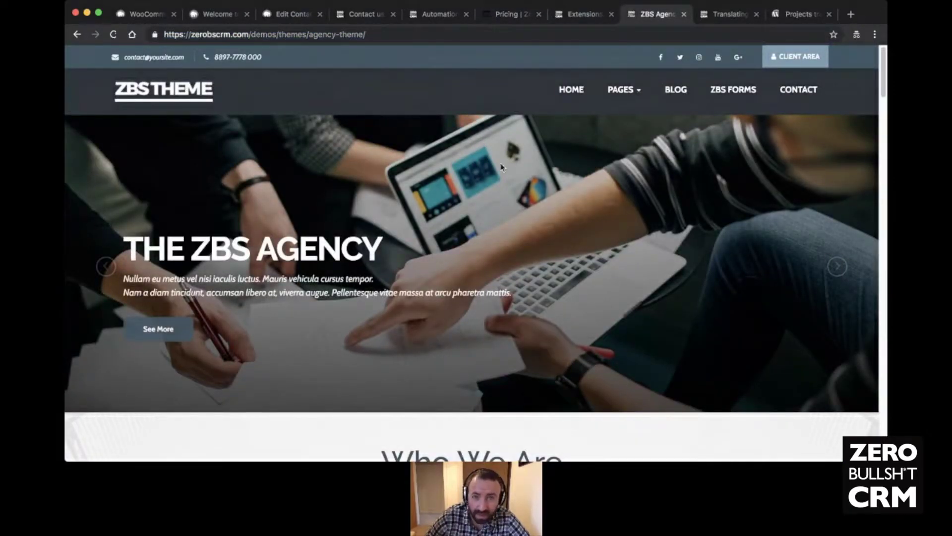
scroll(499, 168, "down", 2)
scroll(498, 168, "down", 5)
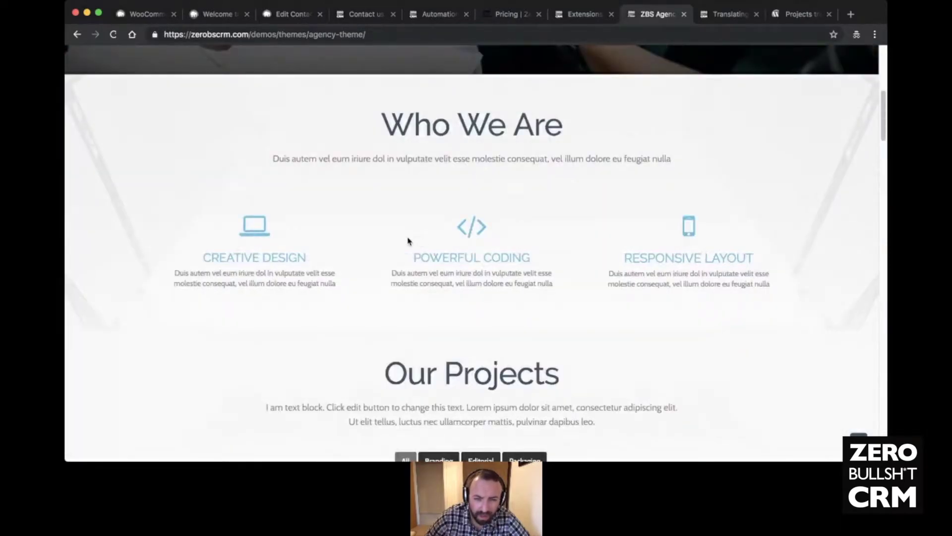
scroll(376, 210, "down", 10)
scroll(374, 213, "down", 15)
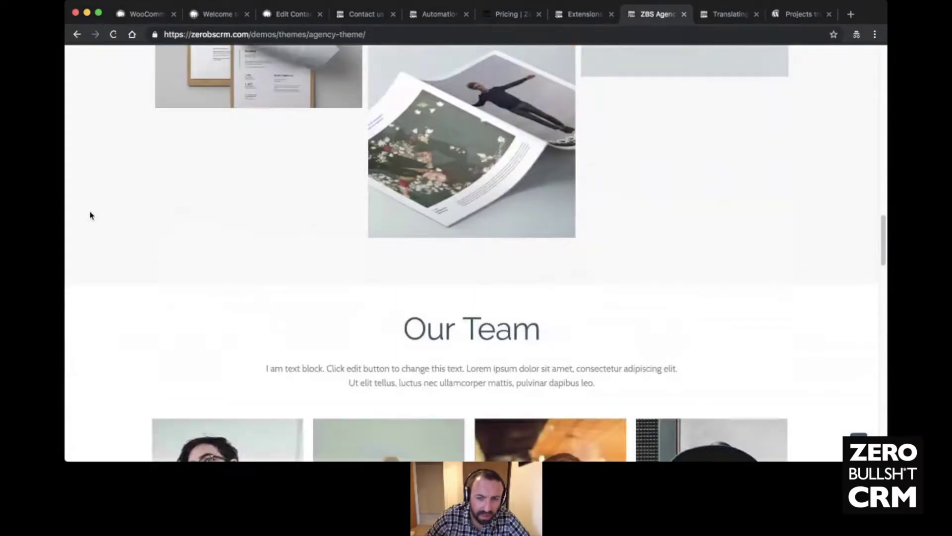
scroll(130, 209, "down", 18)
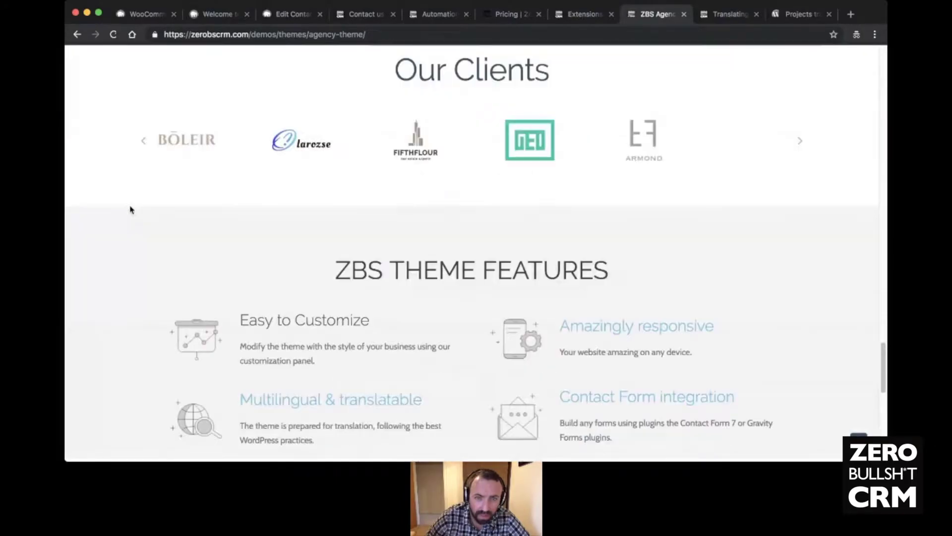
scroll(132, 210, "up", 4)
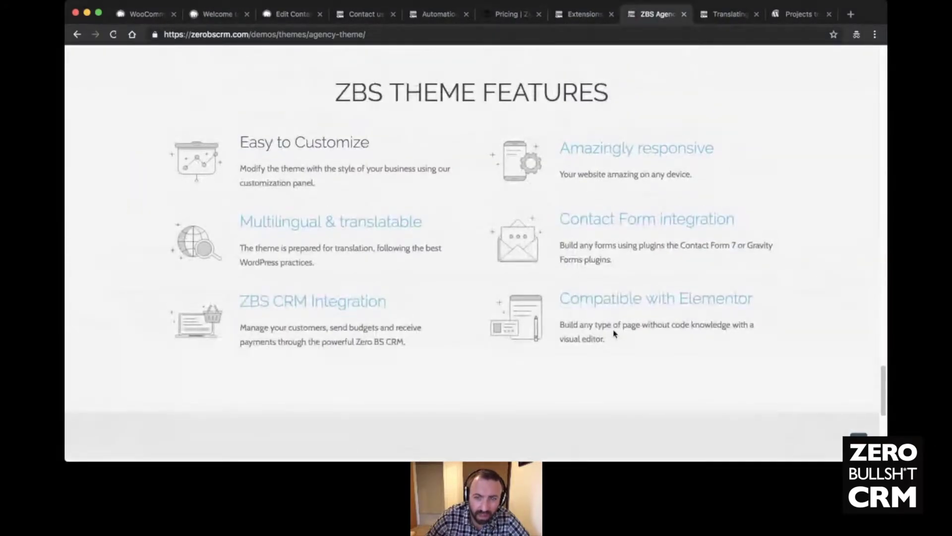
scroll(615, 334, "up", 5)
scroll(613, 343, "down", 5)
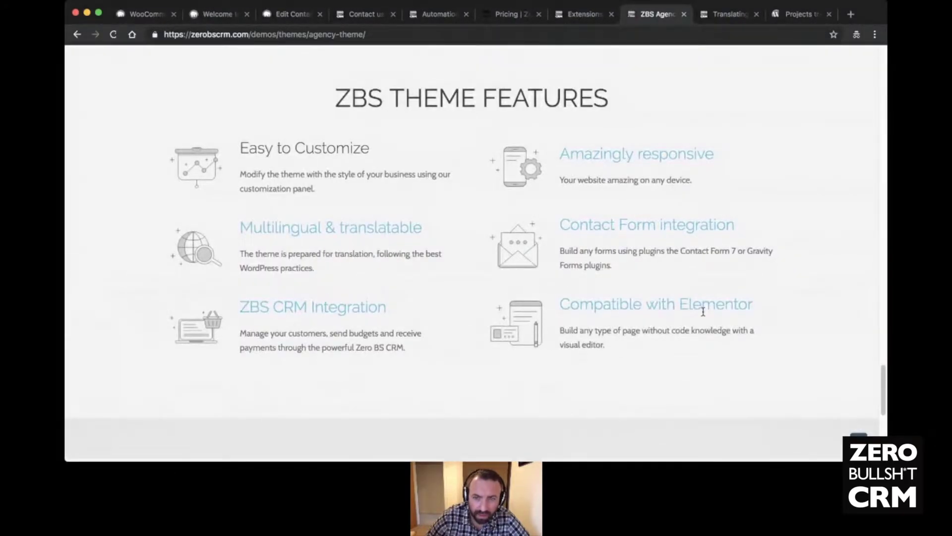
scroll(510, 312, "up", 15)
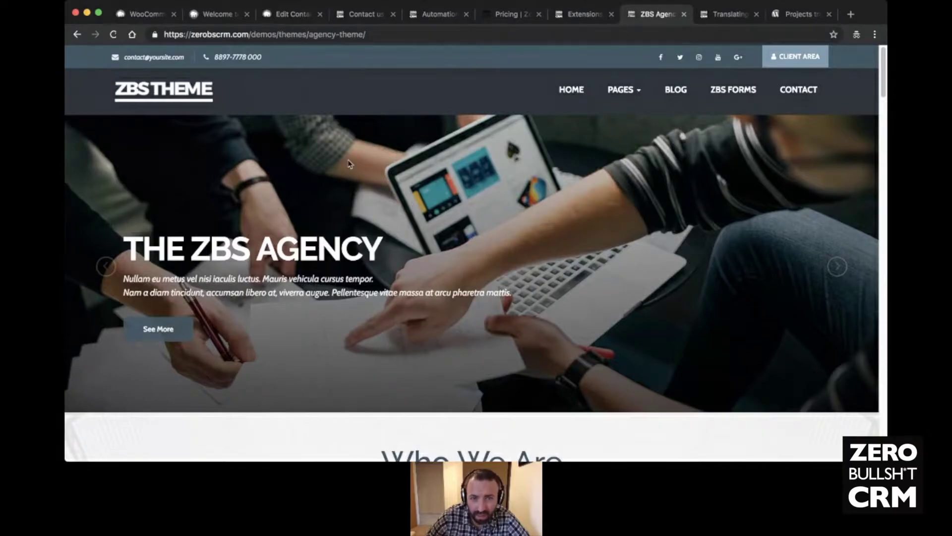
scroll(394, 185, "down", 10)
scroll(393, 185, "down", 15)
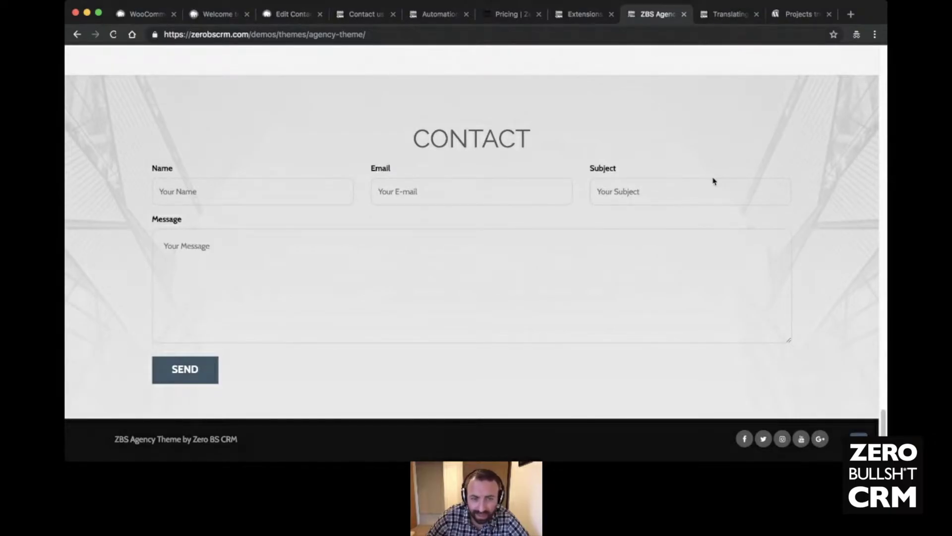
scroll(519, 328, "up", 20)
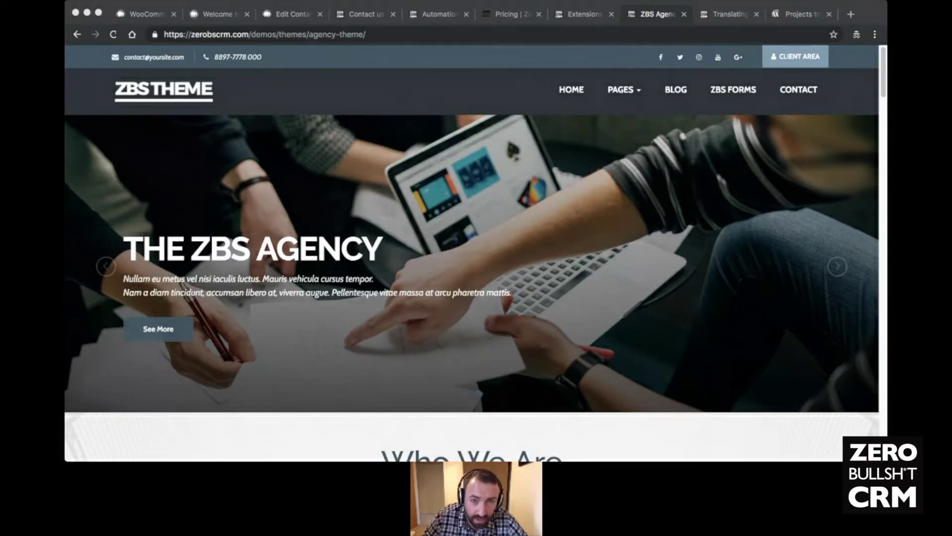
- Change the Contact us page's address path to /consistency/ to load the Consistency page
left_click(349, 341)
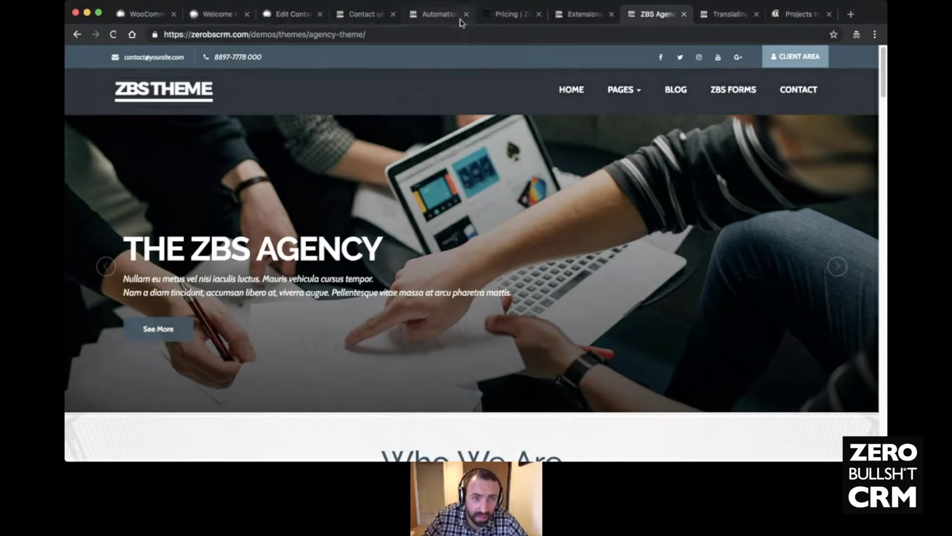
left_click(436, 14)
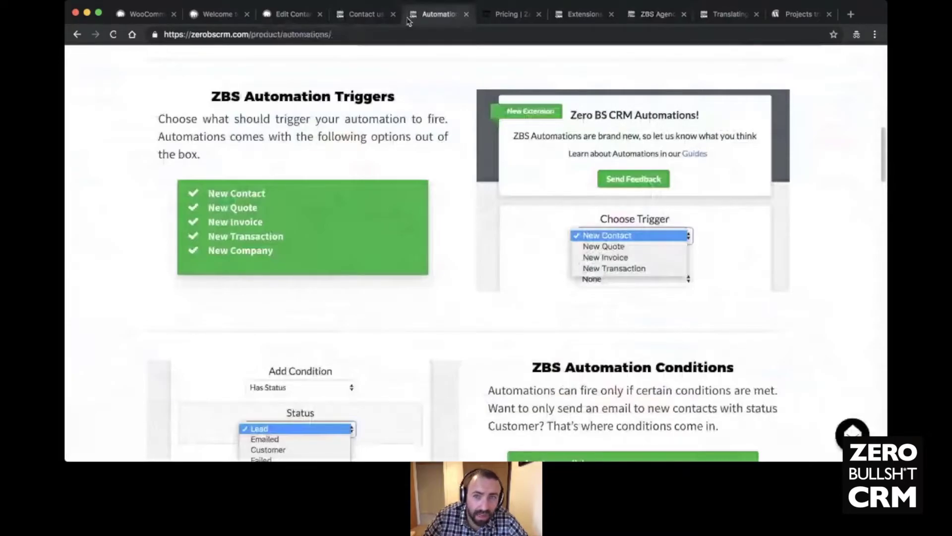
left_click(368, 14)
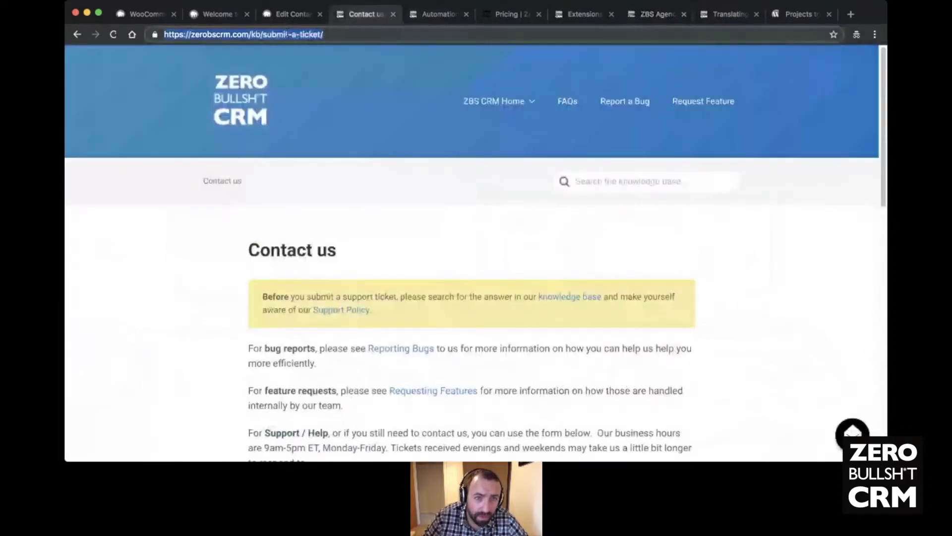
left_click_drag(323, 34, 251, 35)
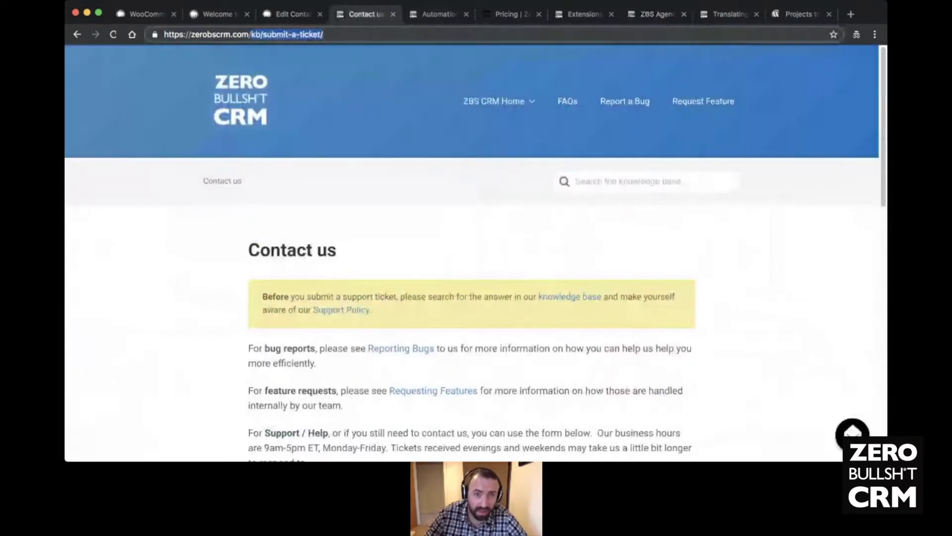
type("/consistency/")
key("Return")
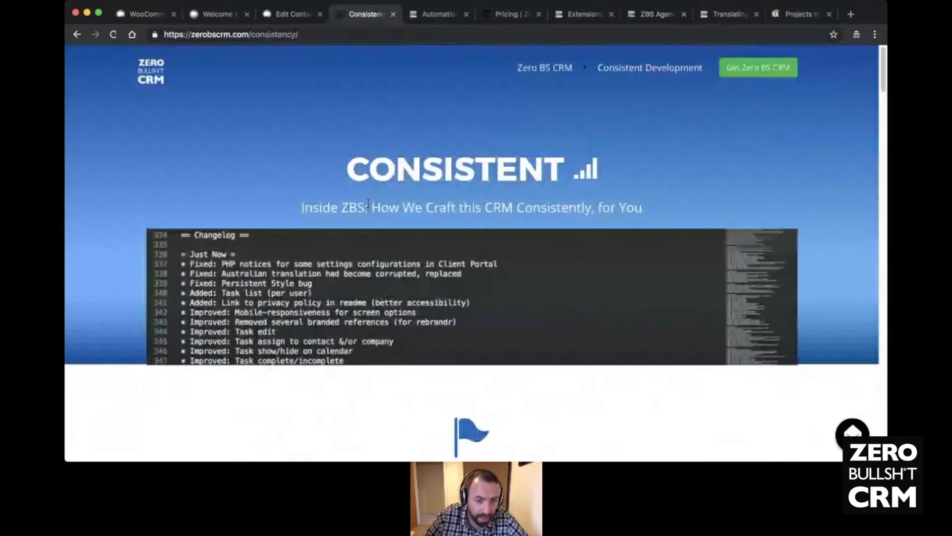
scroll(368, 203, "down", 3)
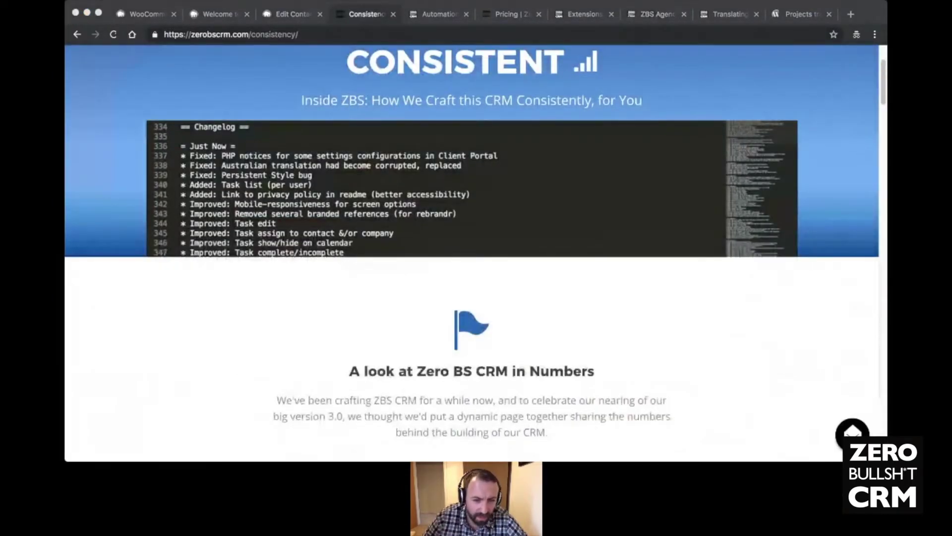
key("super+Tab")
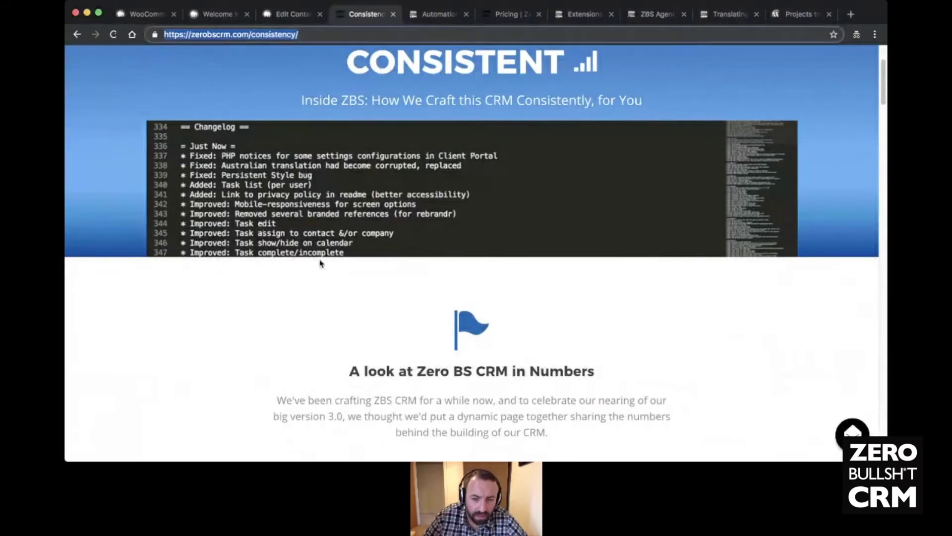
scroll(320, 263, "down", 5)
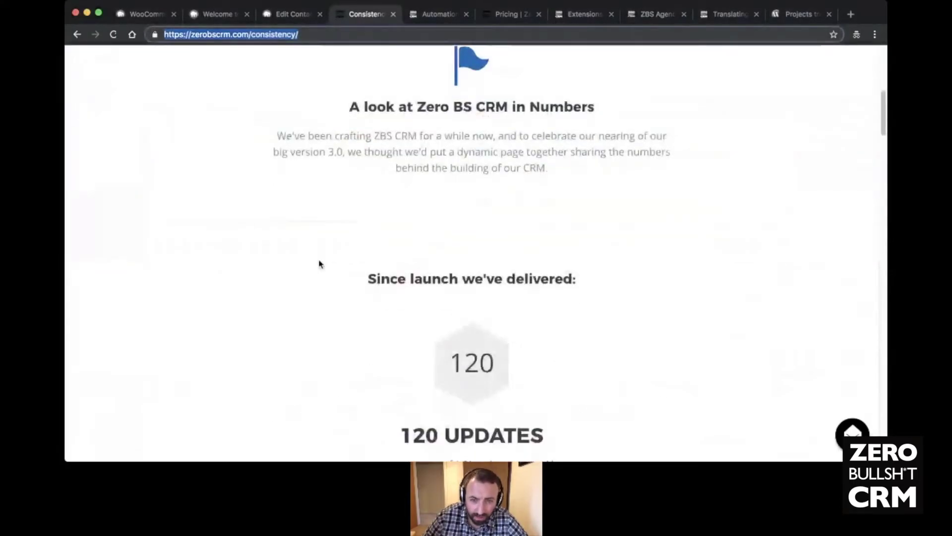
scroll(363, 247, "down", 8)
scroll(363, 249, "up", 4)
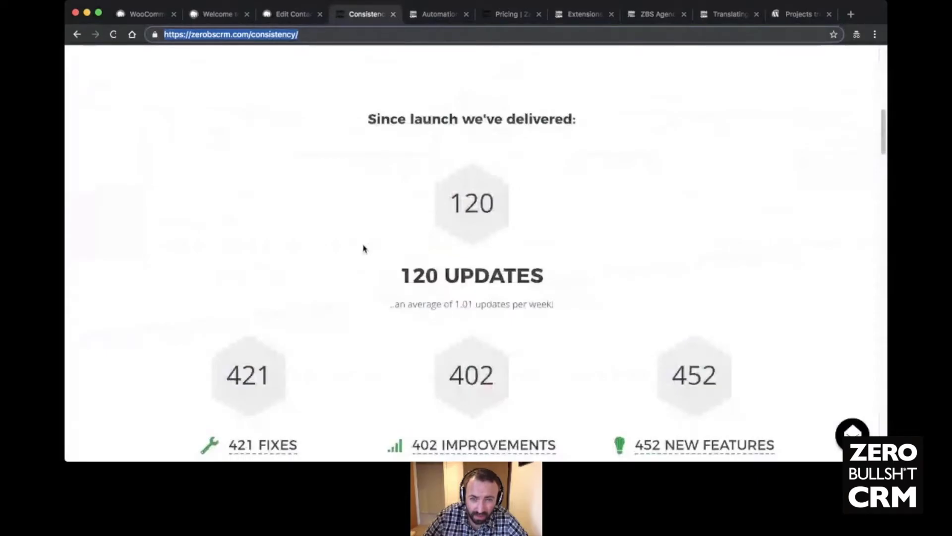
scroll(363, 248, "down", 15)
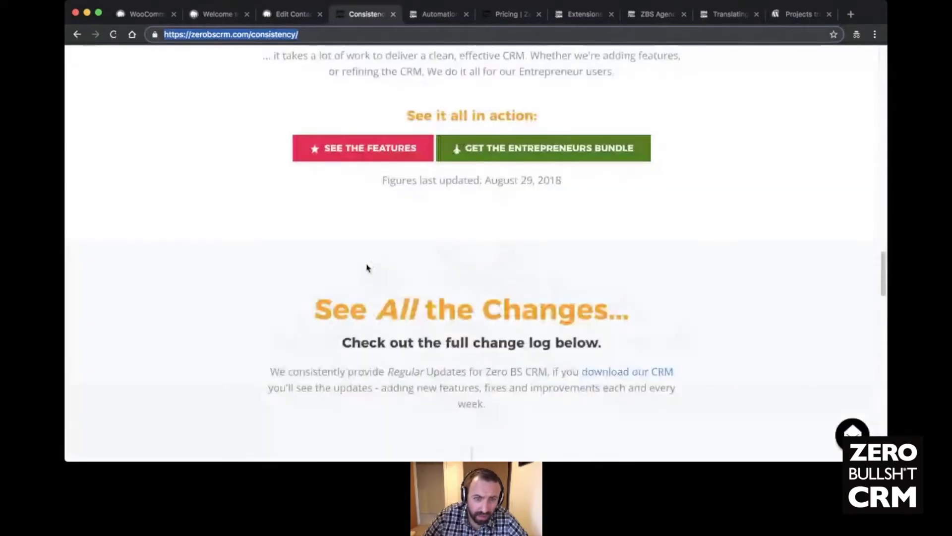
scroll(367, 268, "down", 5)
scroll(142, 175, "down", 2)
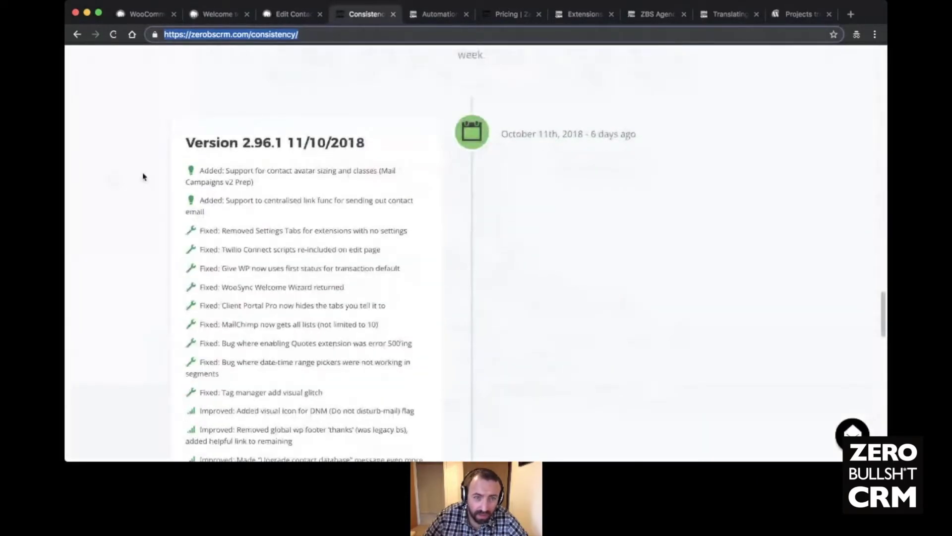
left_click(144, 176)
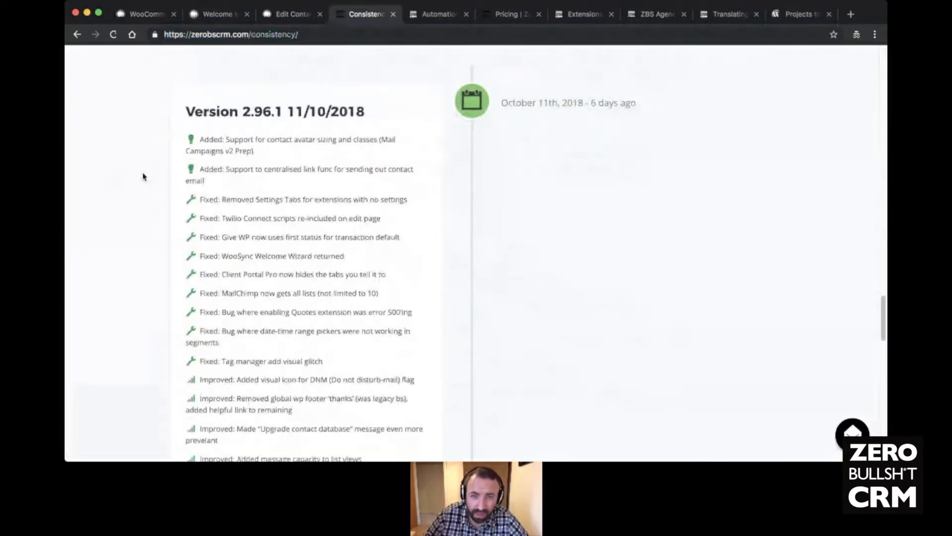
scroll(143, 177, "up", 1)
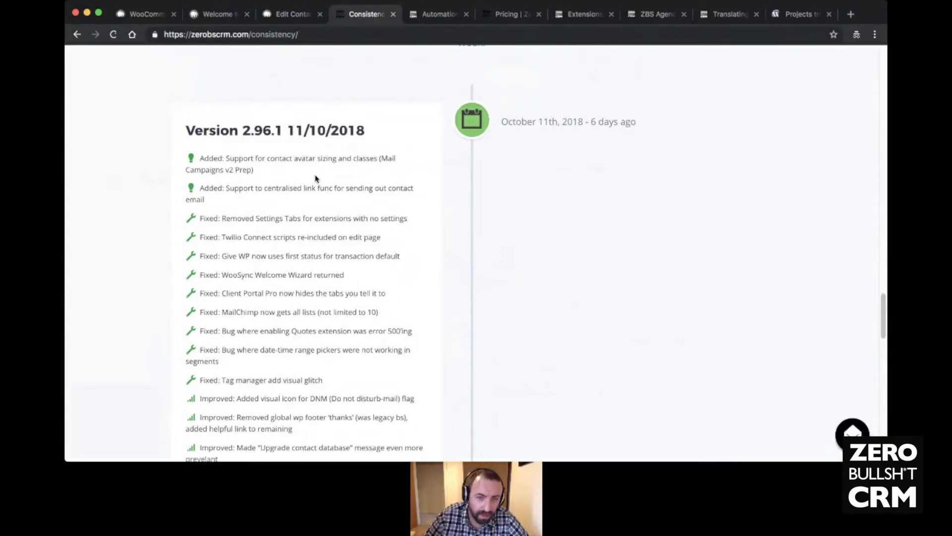
scroll(315, 176, "down", 2)
scroll(314, 176, "down", 10)
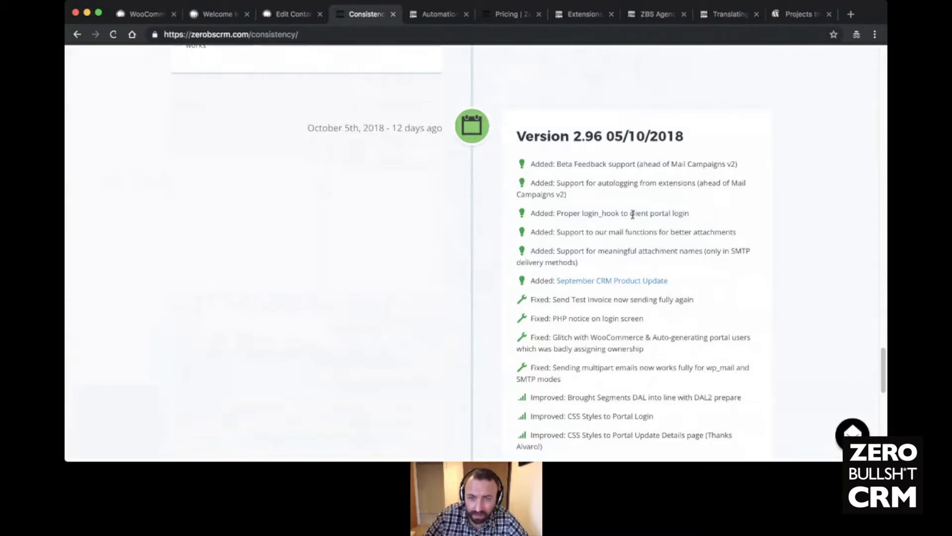
scroll(700, 324, "down", 3)
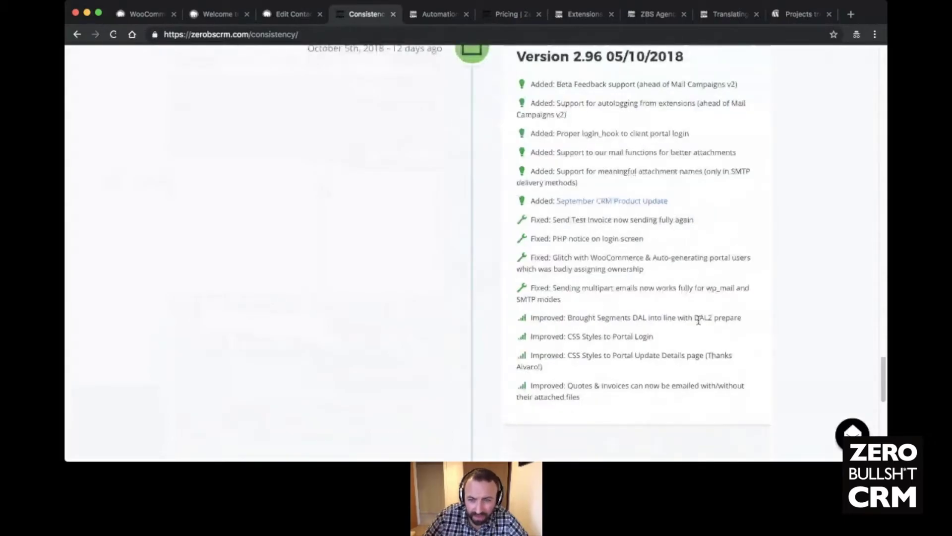
scroll(596, 308, "down", 5)
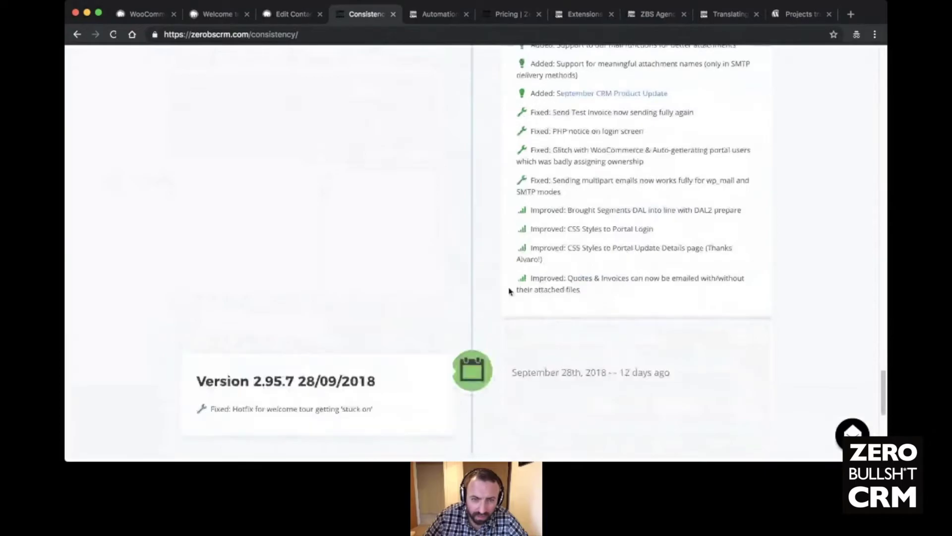
scroll(507, 299, "down", 1)
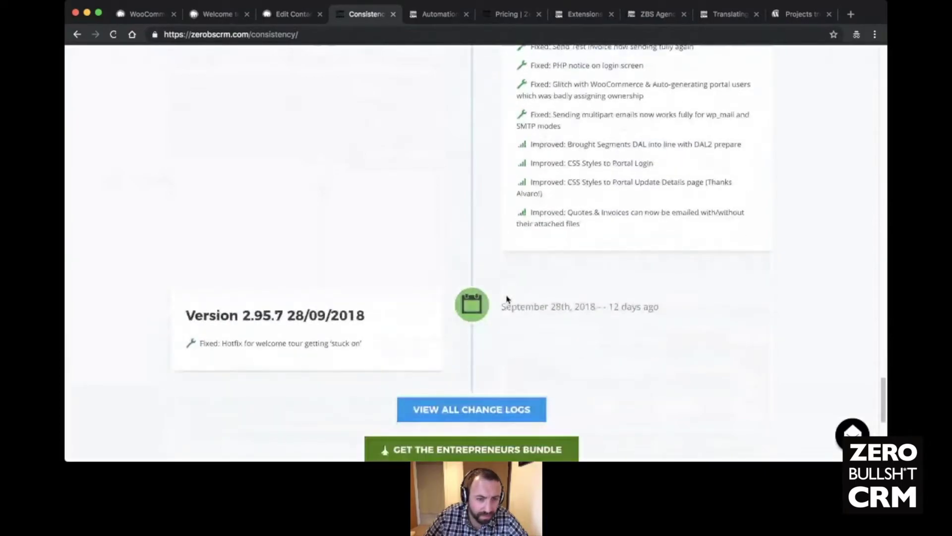
scroll(511, 297, "up", 4)
scroll(522, 296, "up", 15)
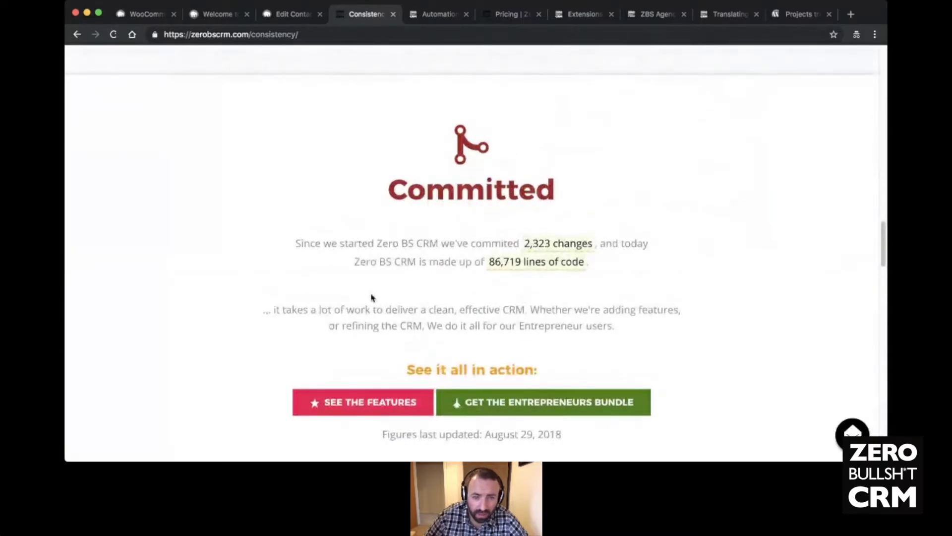
scroll(304, 276, "down", 5)
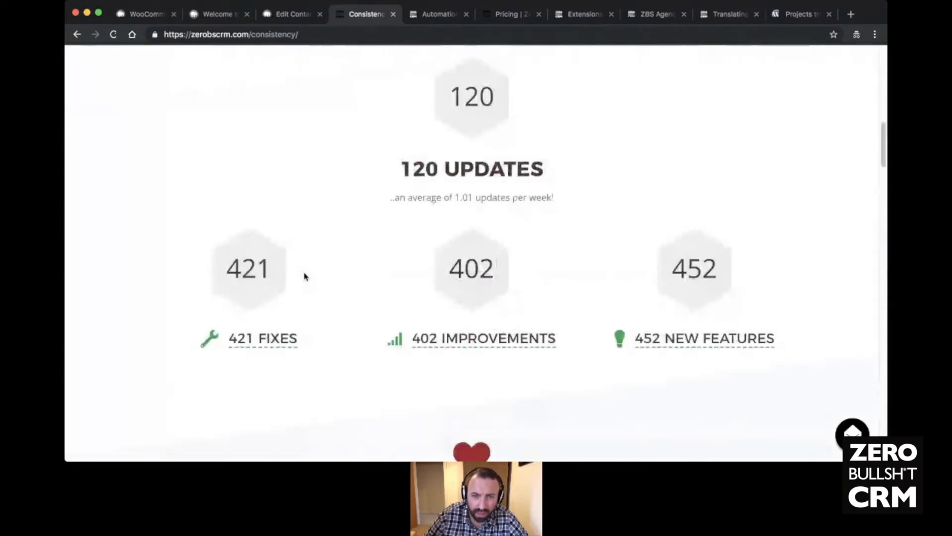
scroll(305, 275, "up", 15)
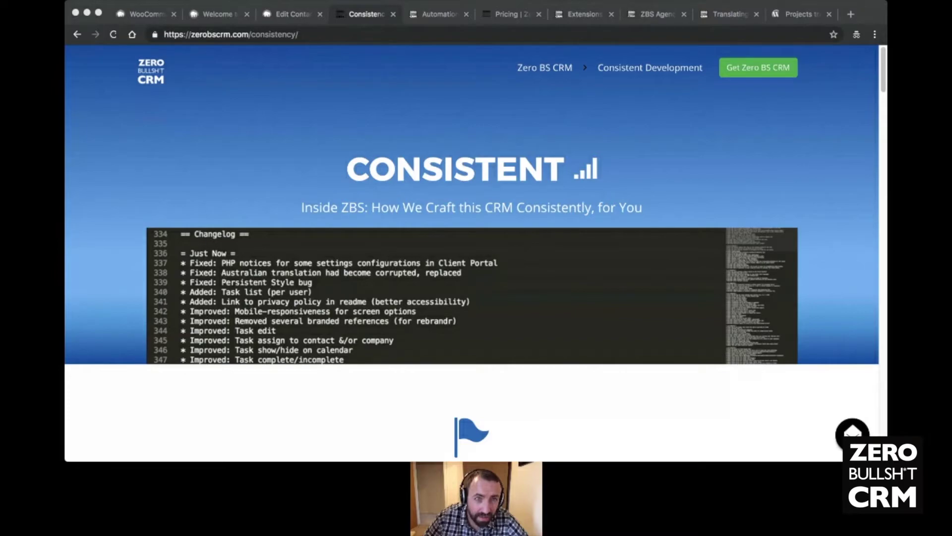
- Go to docs.zerobscrm.com/api and follow the link to the newer API v2.0 documentation
left_click(289, 52)
left_click(273, 34)
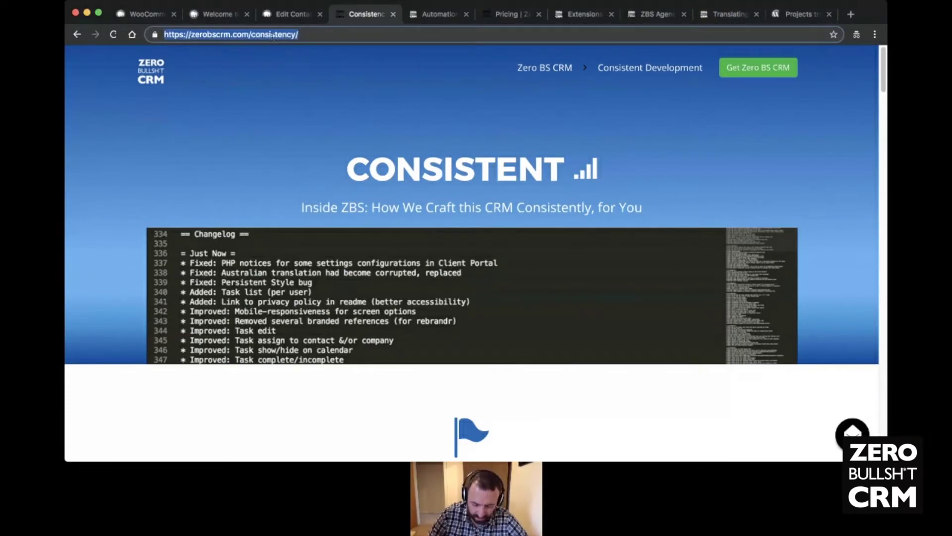
type("doc")
key("Return")
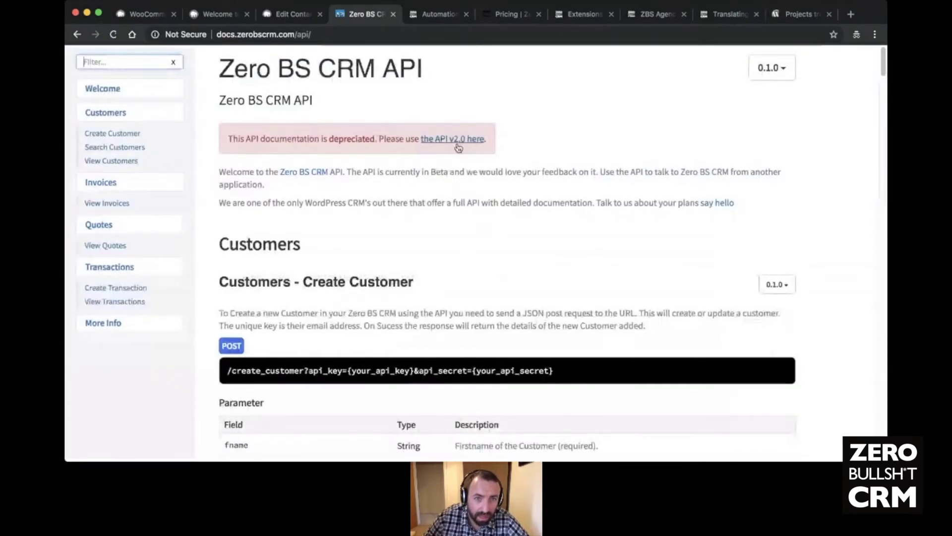
left_click(457, 144)
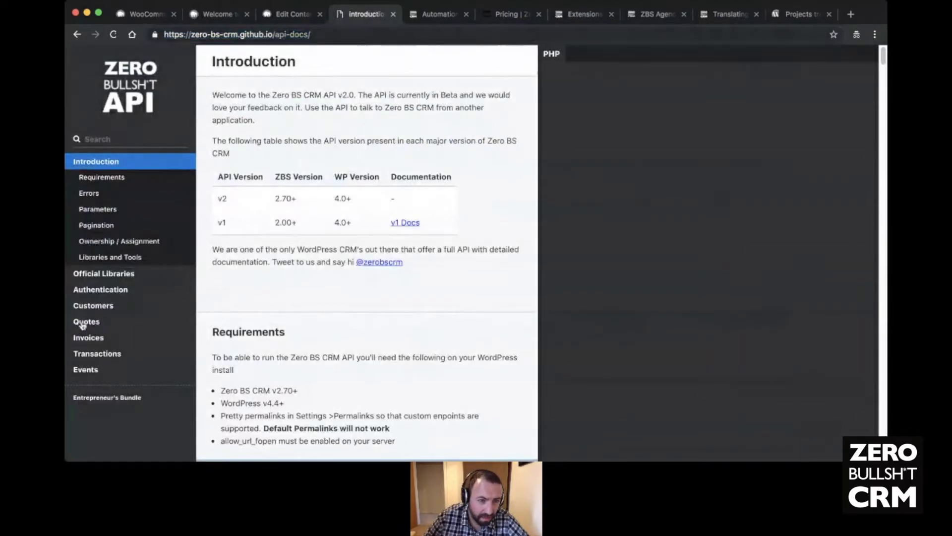
- Review Customers' Create Customer endpoint: POST /create_customer with api_key, api_secret, PHP and JSON examples
left_click(96, 306)
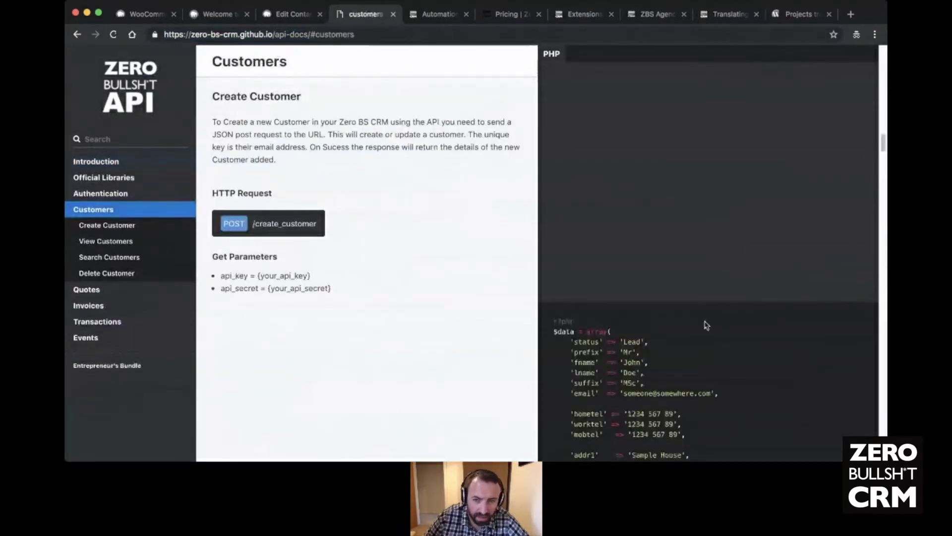
scroll(591, 272, "down", 8)
scroll(672, 293, "up", 5)
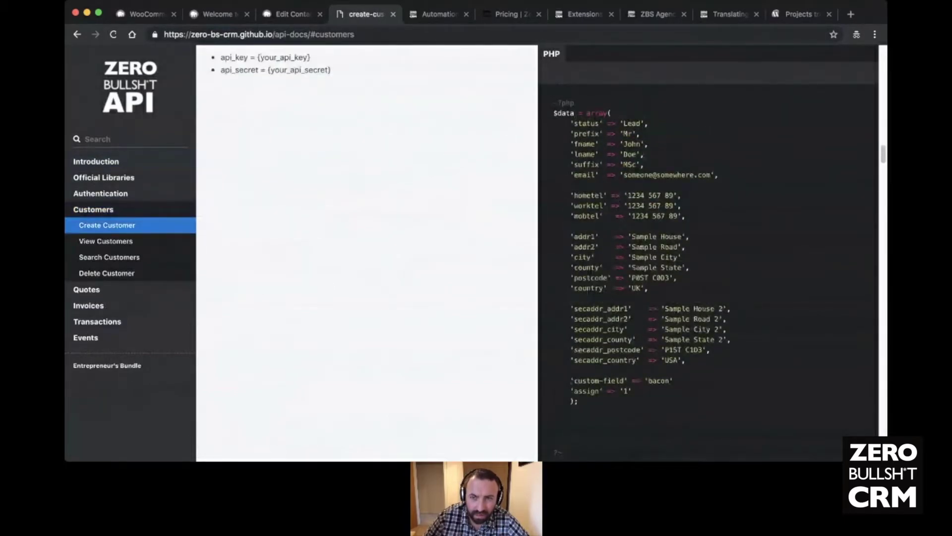
scroll(572, 380, "up", 1)
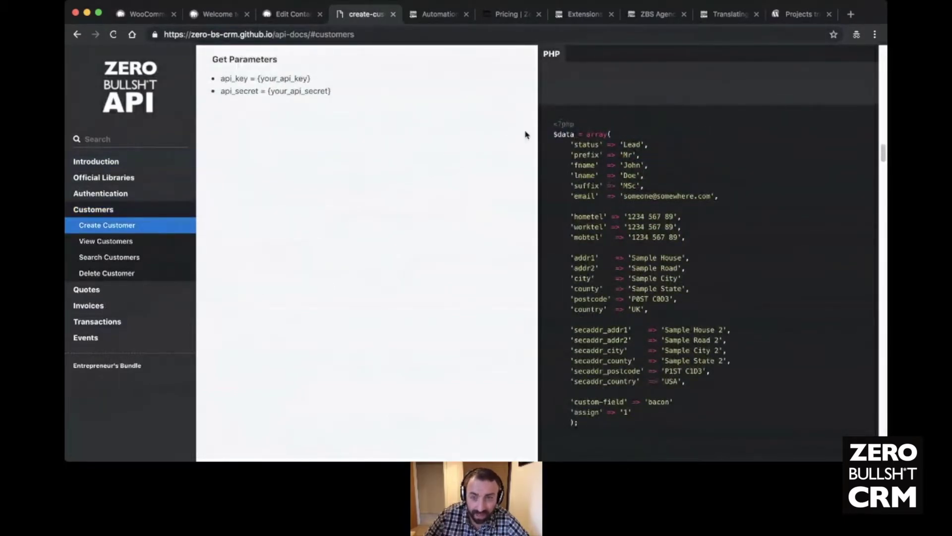
scroll(534, 216, "down", 5)
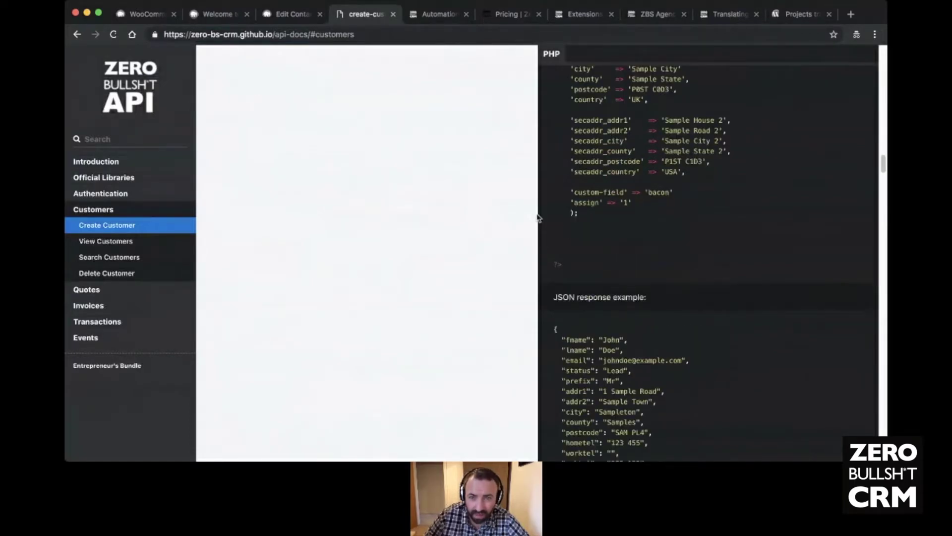
scroll(539, 228, "down", 2)
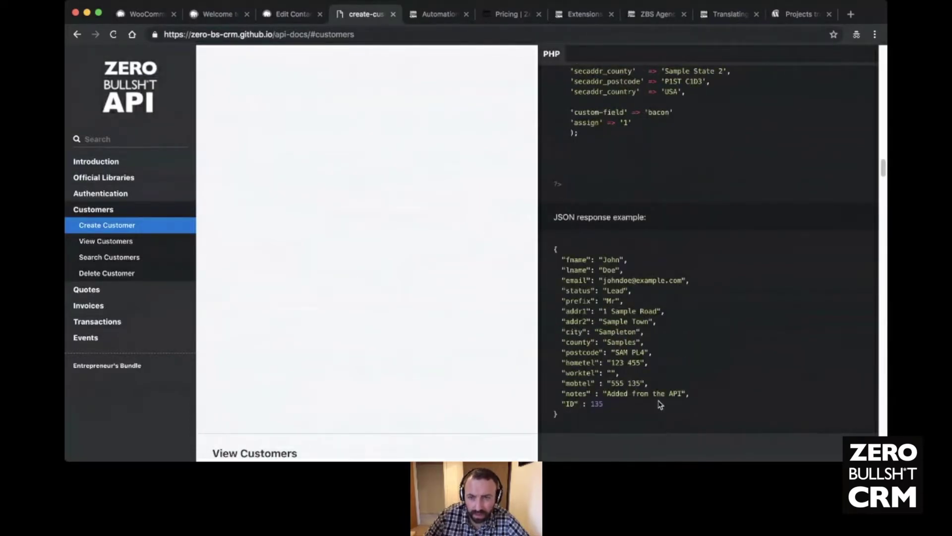
scroll(578, 239, "up", 3)
scroll(578, 239, "up", 5)
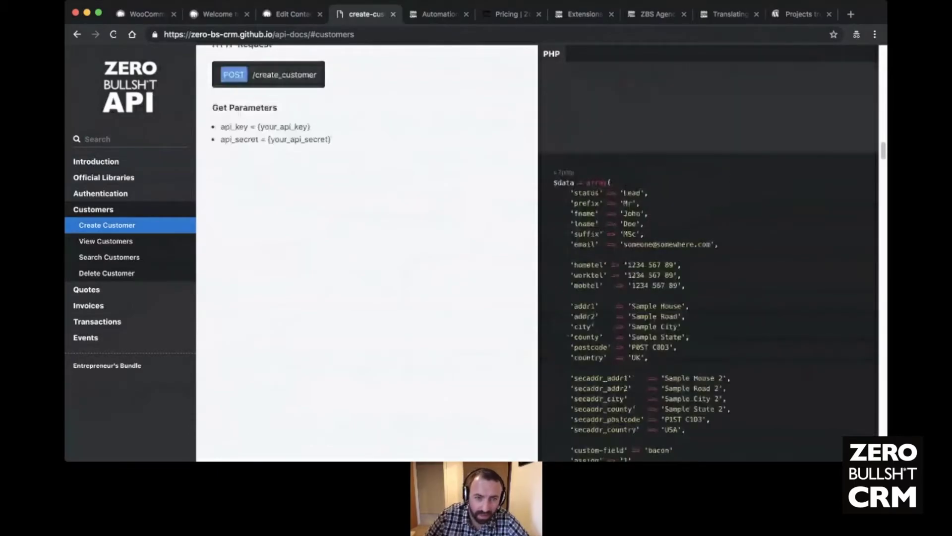
scroll(425, 222, "up", 2)
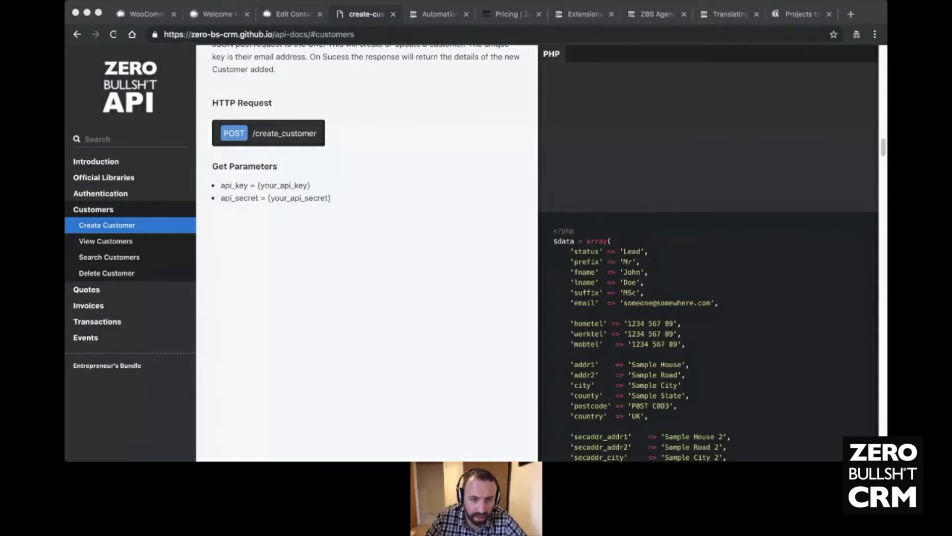
- Look through the View Customers and Search Customers endpoint docs
scroll(335, 277, "up", 15)
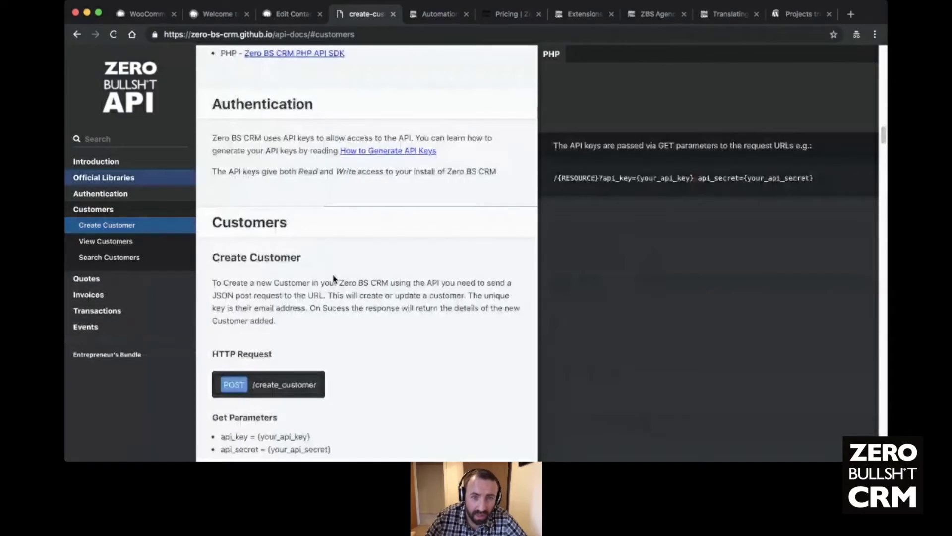
scroll(335, 278, "down", 6)
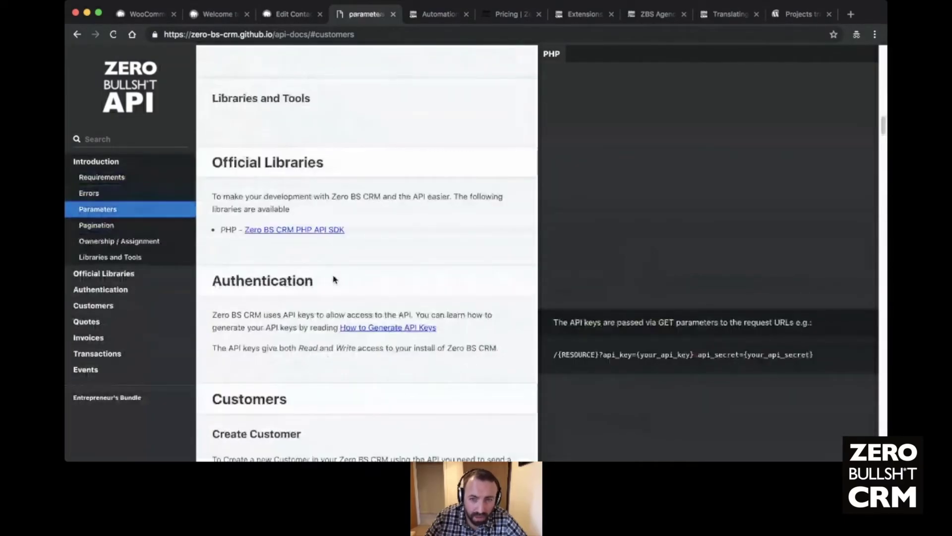
scroll(333, 279, "down", 6)
left_click(106, 240)
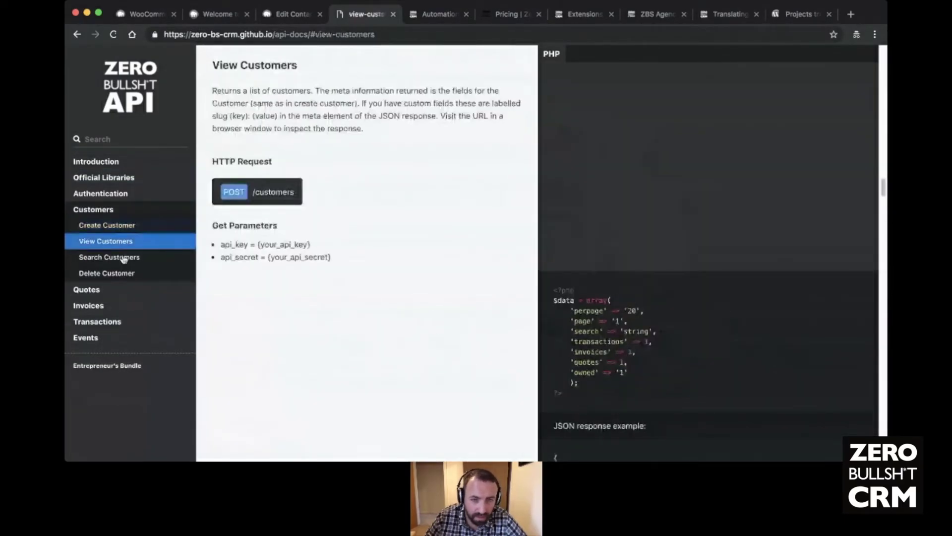
left_click(124, 258)
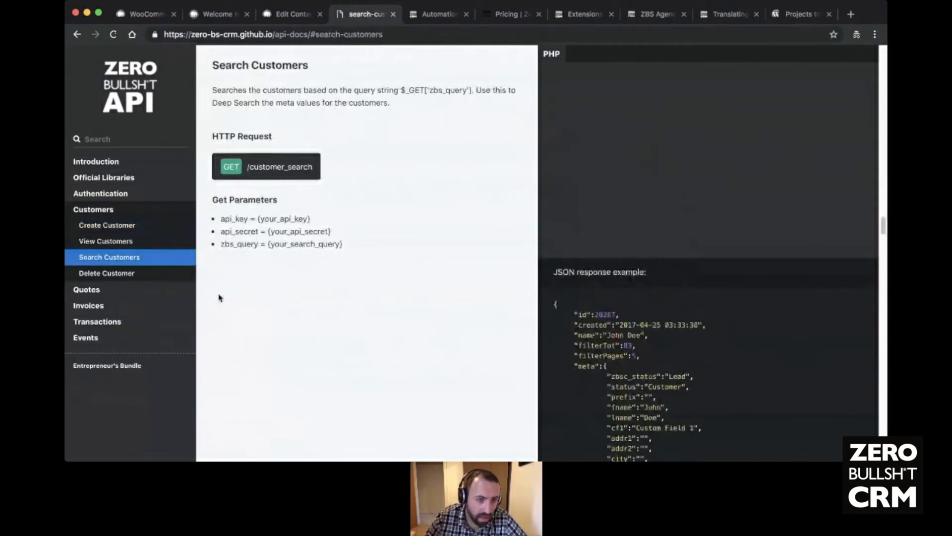
- Browse the Quotes section, noting its early-development API and 'Coming soon' Create Quote
left_click(107, 293)
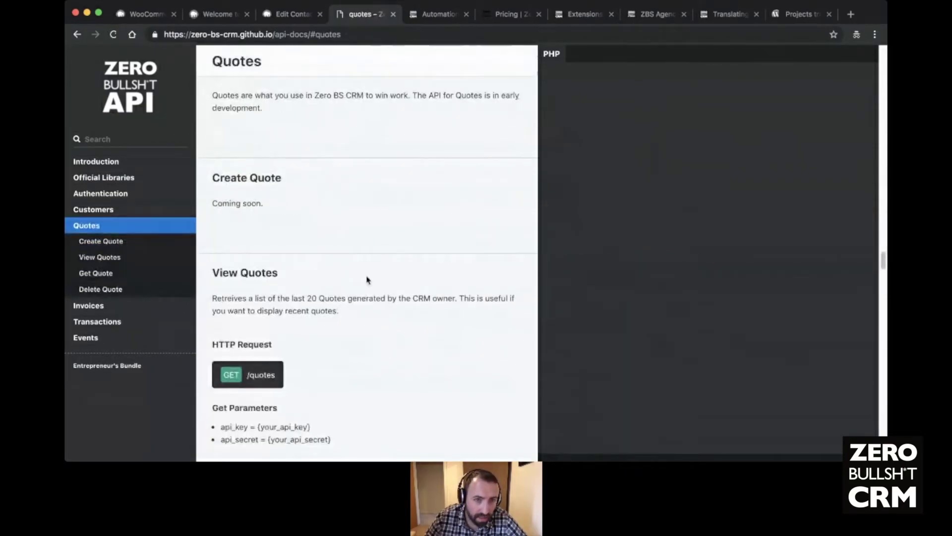
scroll(387, 278, "down", 6)
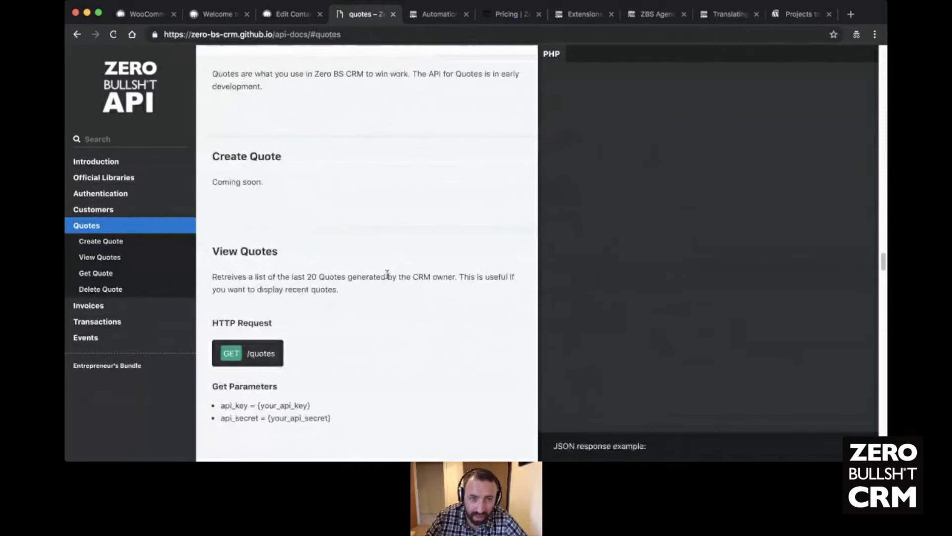
scroll(388, 277, "up", 3)
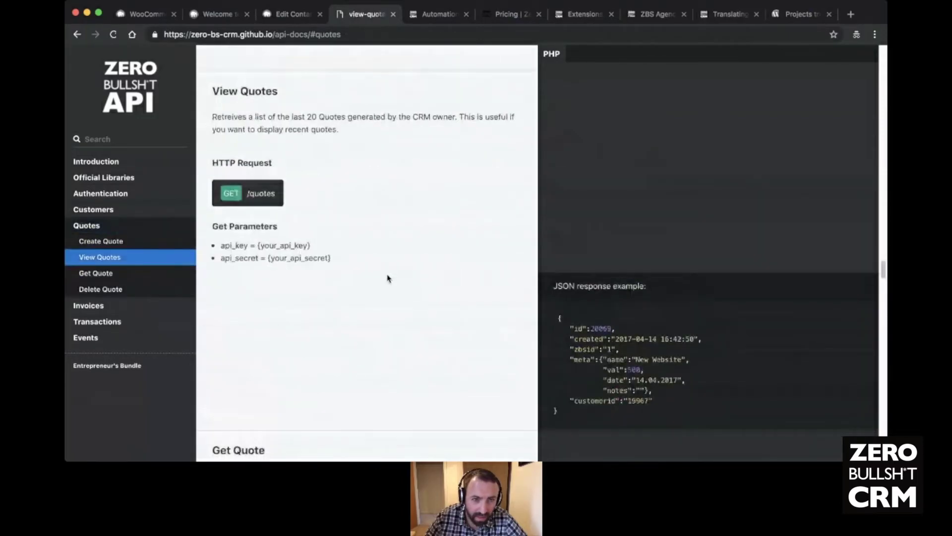
scroll(283, 215, "up", 6)
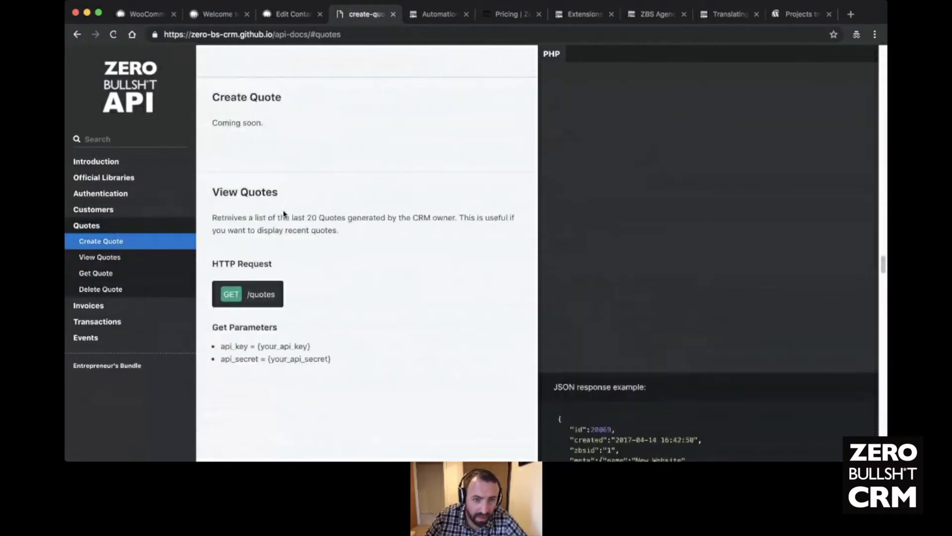
scroll(284, 214, "down", 7)
scroll(285, 215, "up", 5)
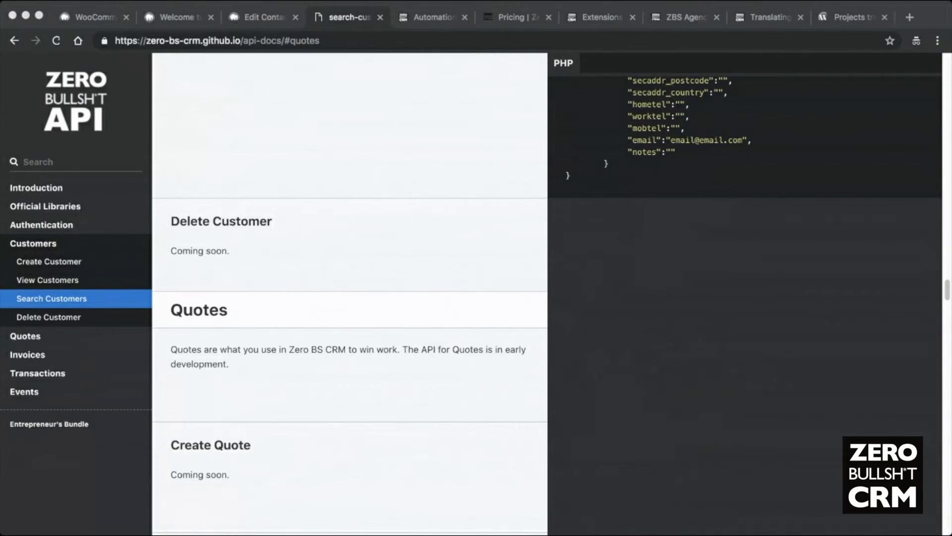
left_click(304, 393)
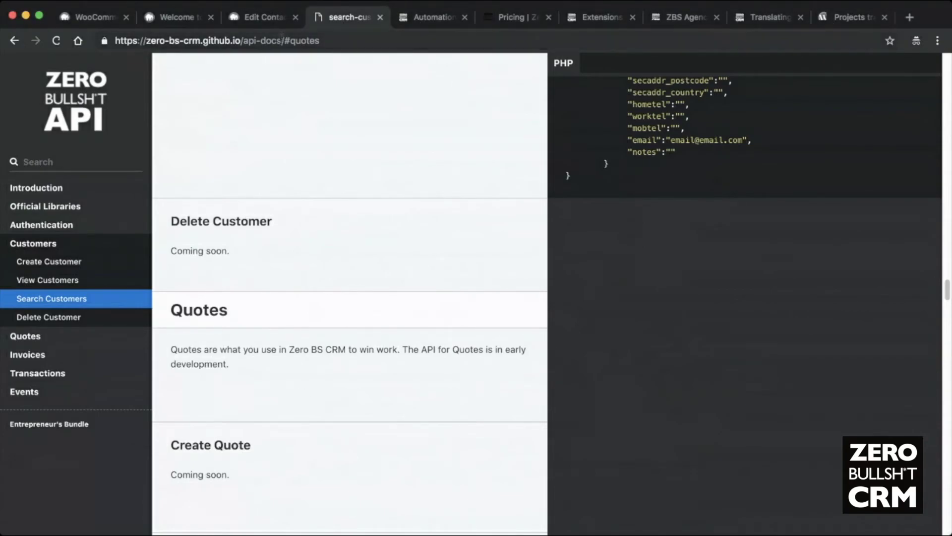
left_click(265, 41)
- Load zerobscrm.com/community, the page inviting users to the Zero BS CRM Slack
type("zerobscrm.com/c")
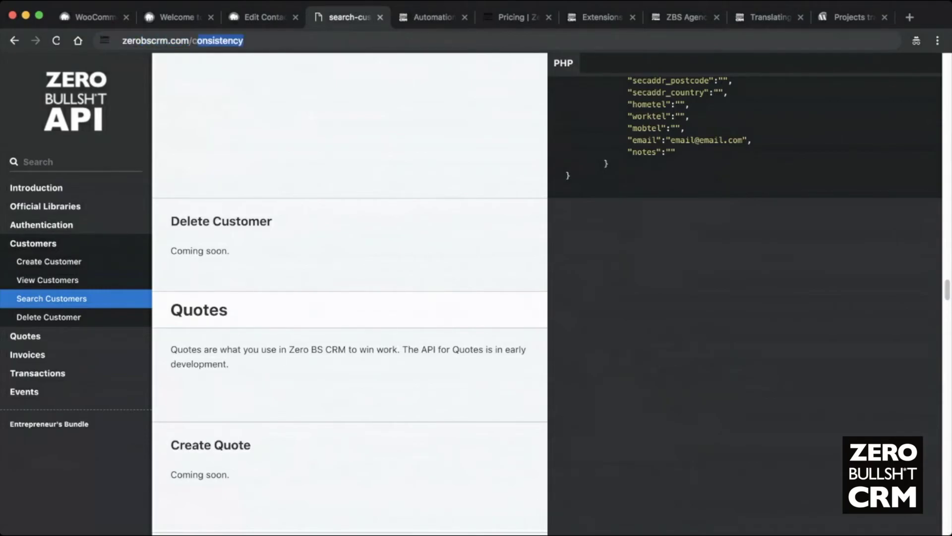
type("ommu")
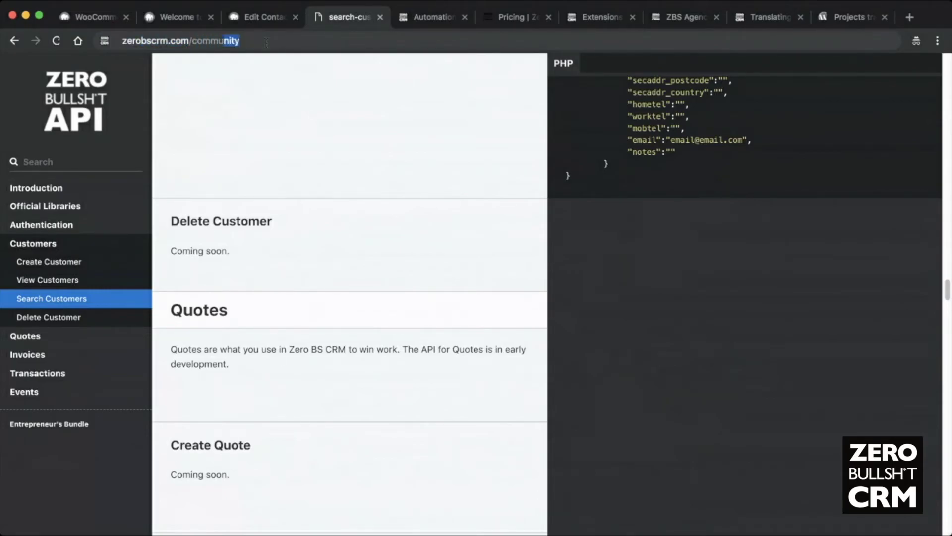
key("Return")
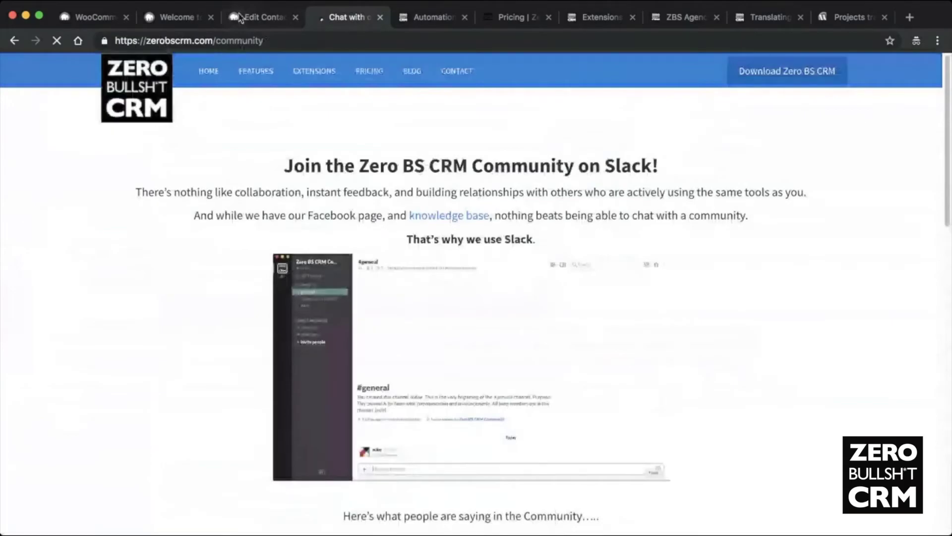
scroll(251, 256, "down", 3)
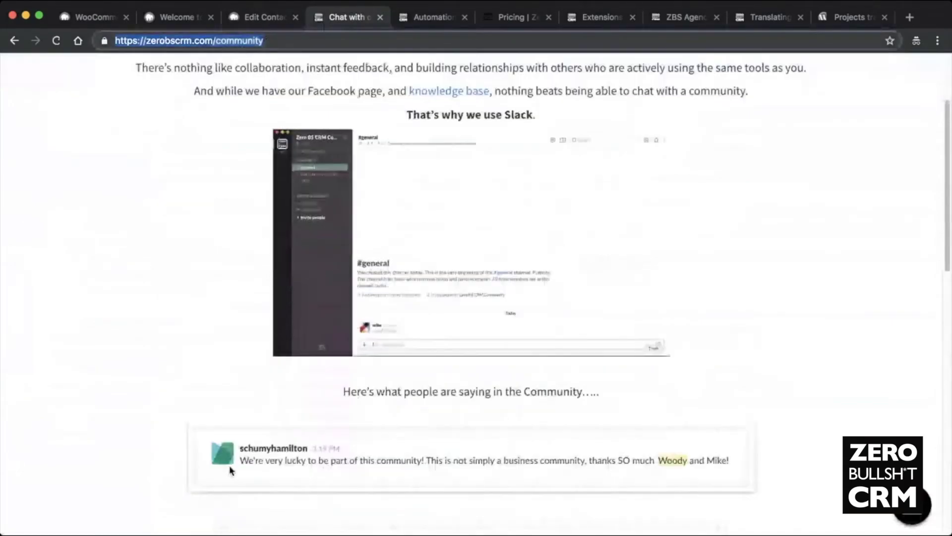
left_click(254, 418)
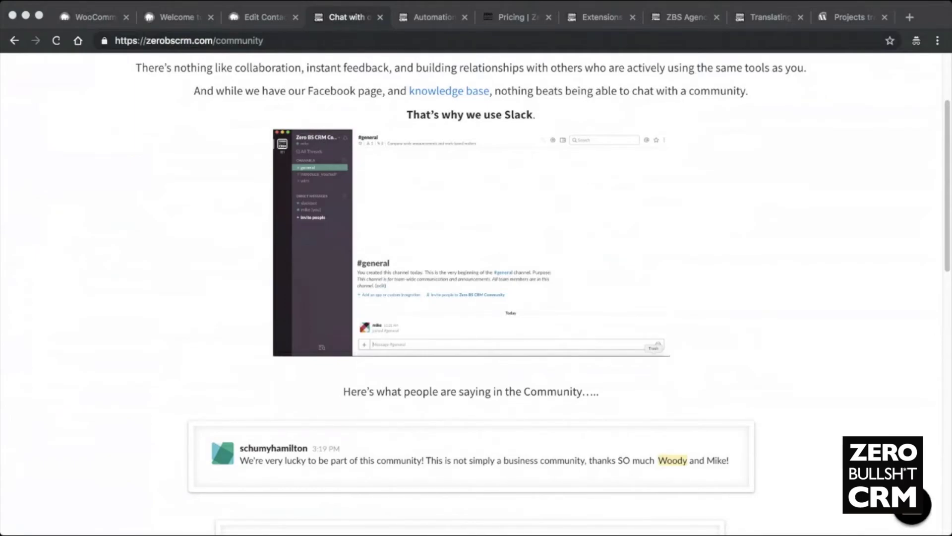
scroll(170, 357, "up", 3)
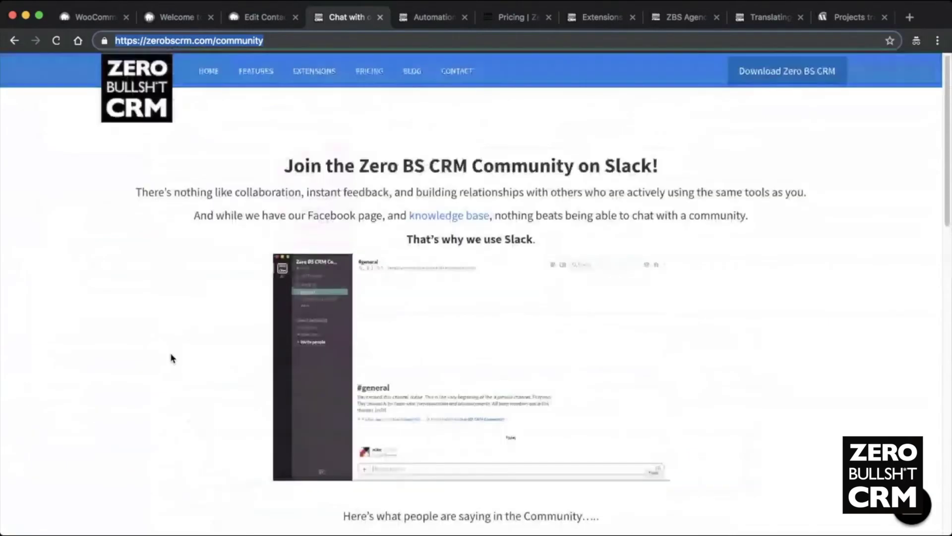
left_click(186, 353)
- Read through the Slack community invitation page from top to bottom
scroll(214, 318, "down", 10)
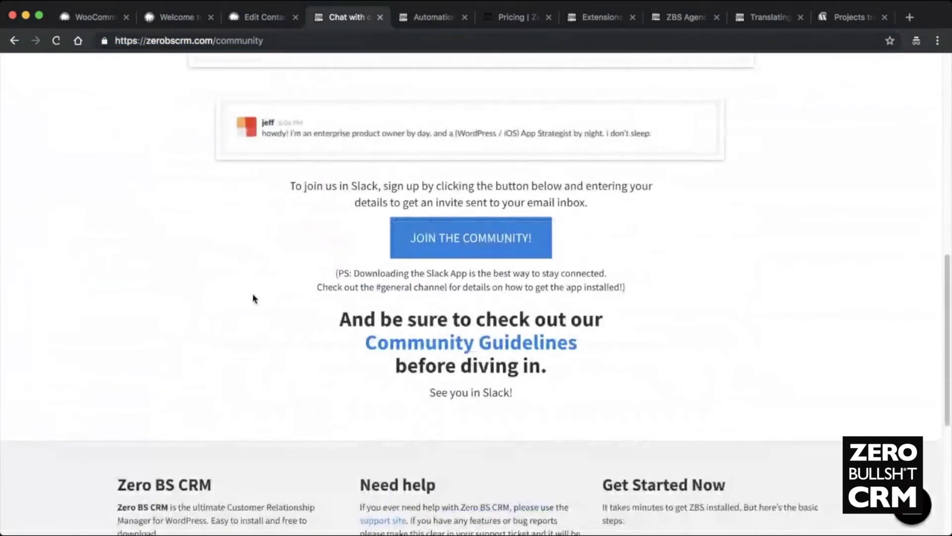
scroll(253, 298, "down", 1)
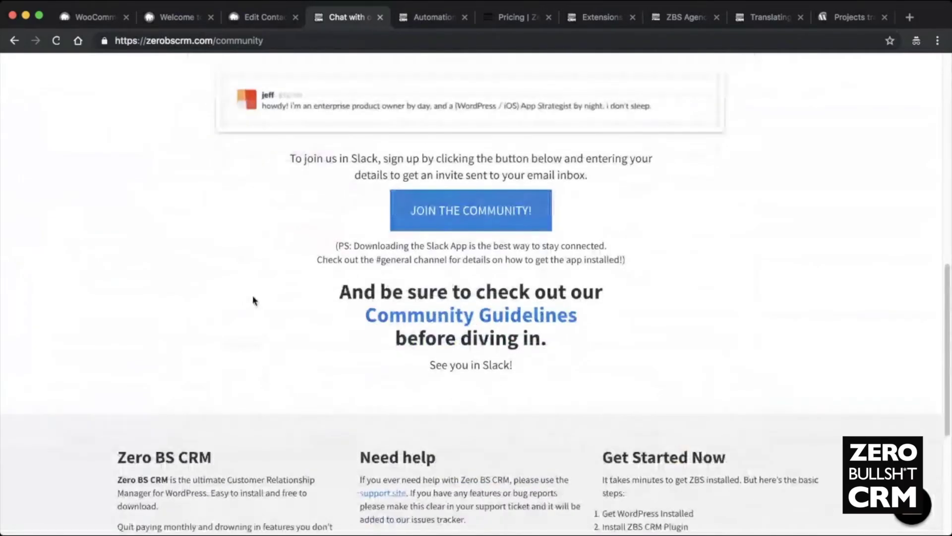
scroll(254, 301, "up", 3)
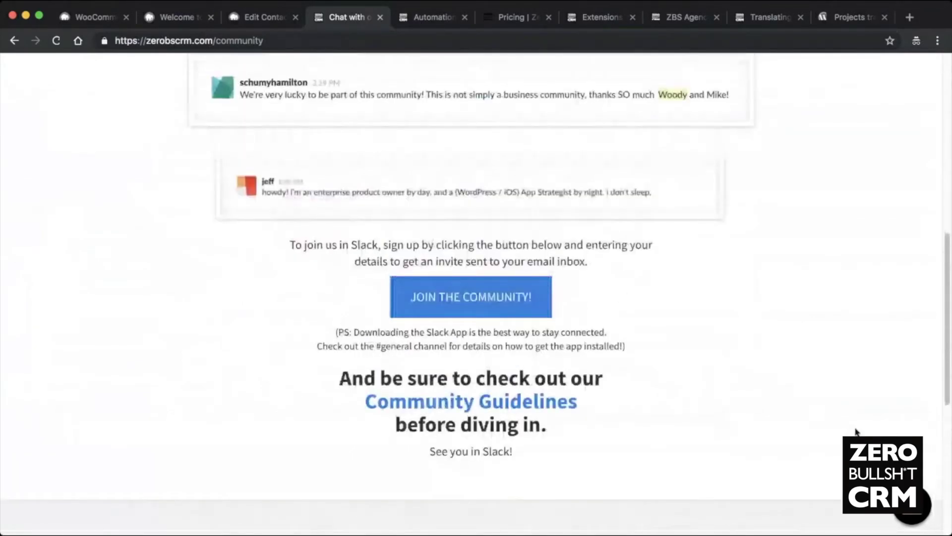
scroll(719, 295, "up", 12)
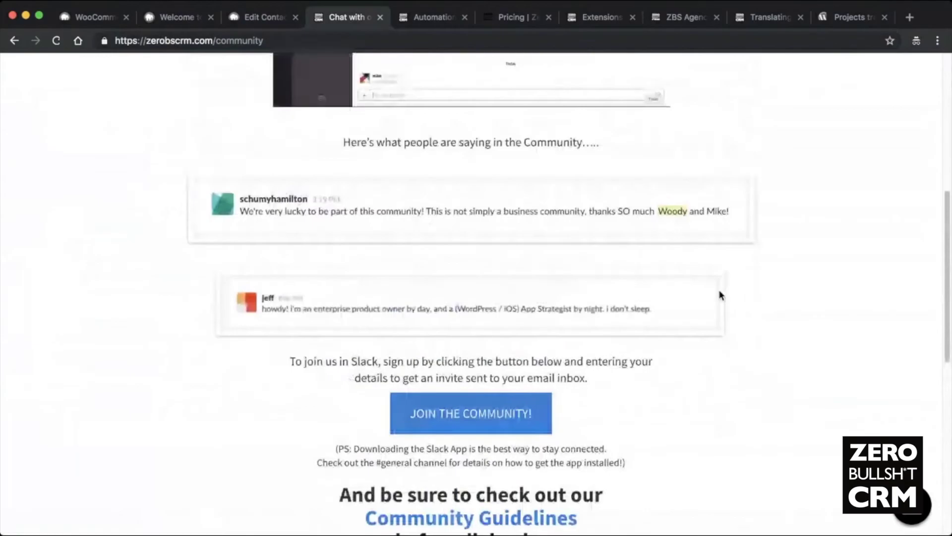
scroll(719, 294, "up", 3)
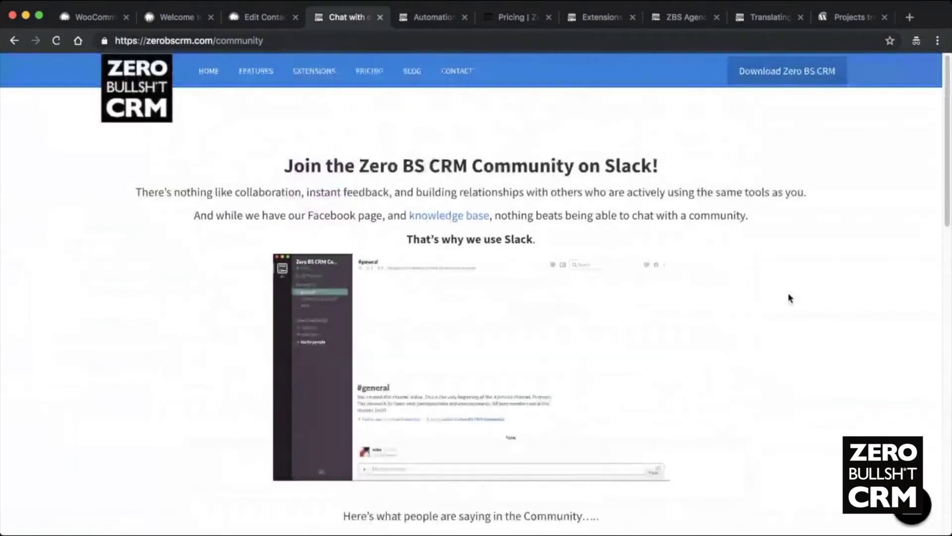
scroll(665, 366, "down", 10)
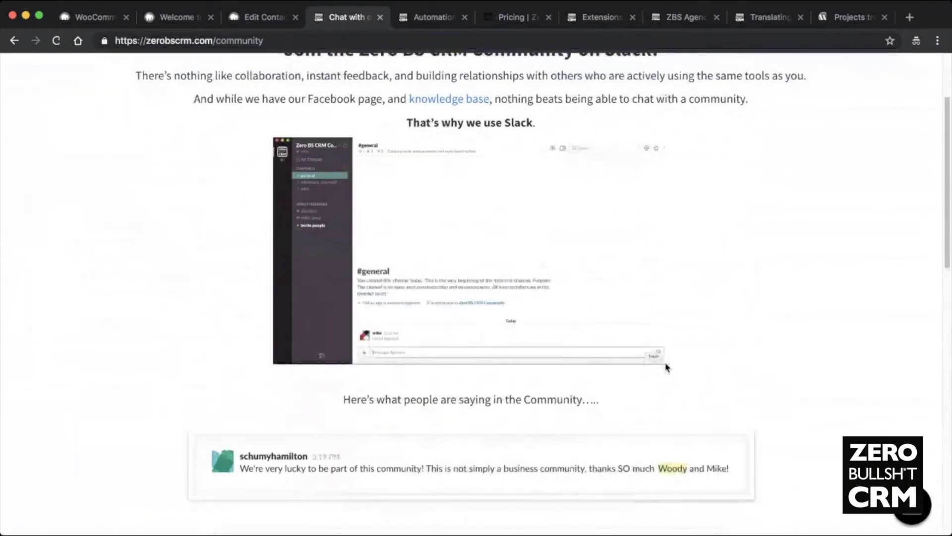
scroll(701, 367, "down", 3)
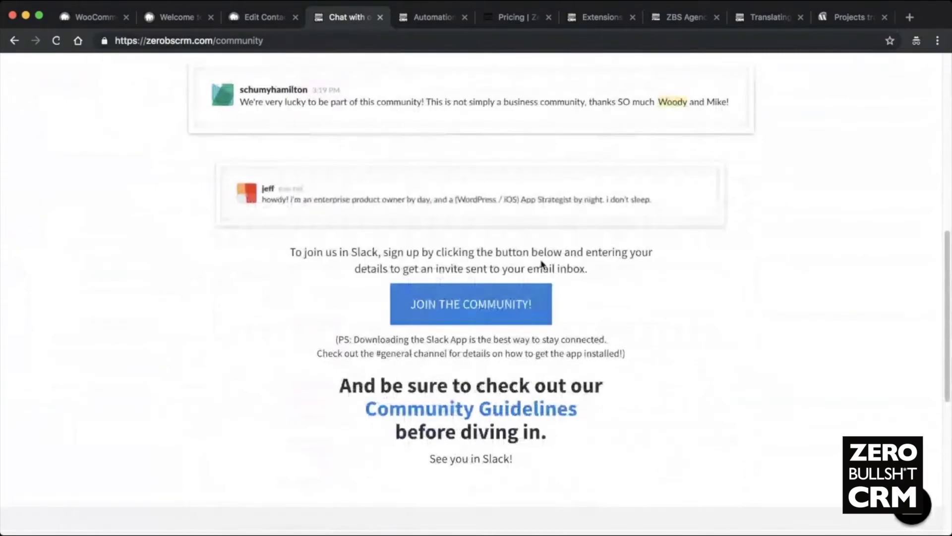
scroll(841, 302, "down", 9)
scroll(841, 303, "up", 12)
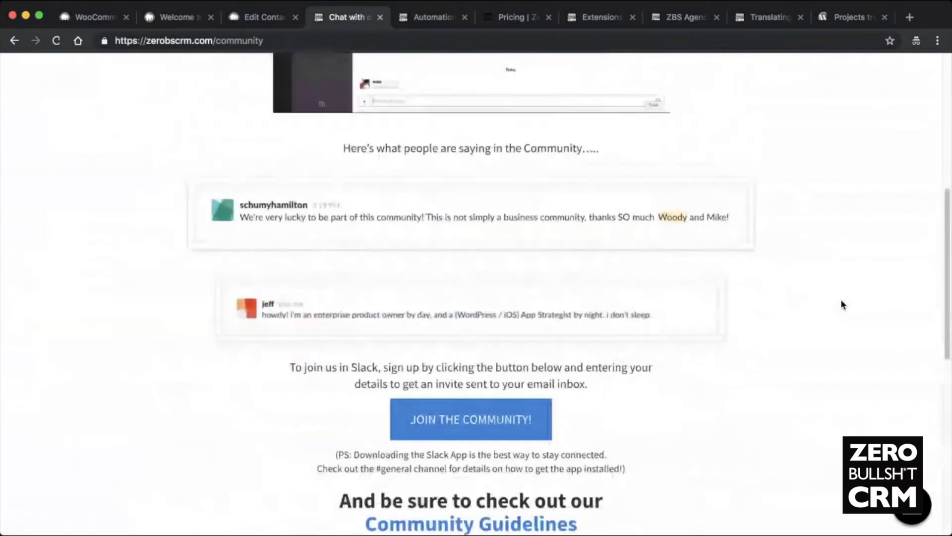
scroll(841, 304, "up", 10)
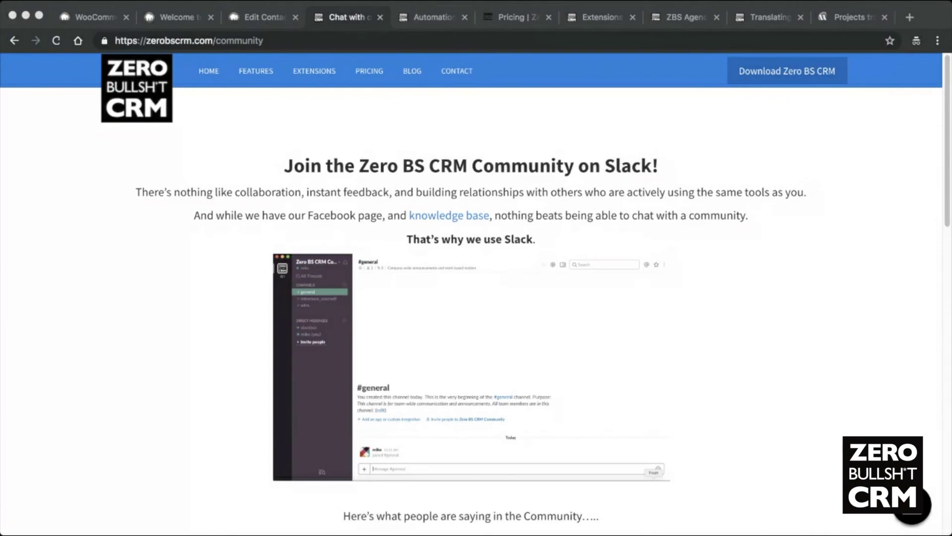
left_click(304, 395)
key("super+l")
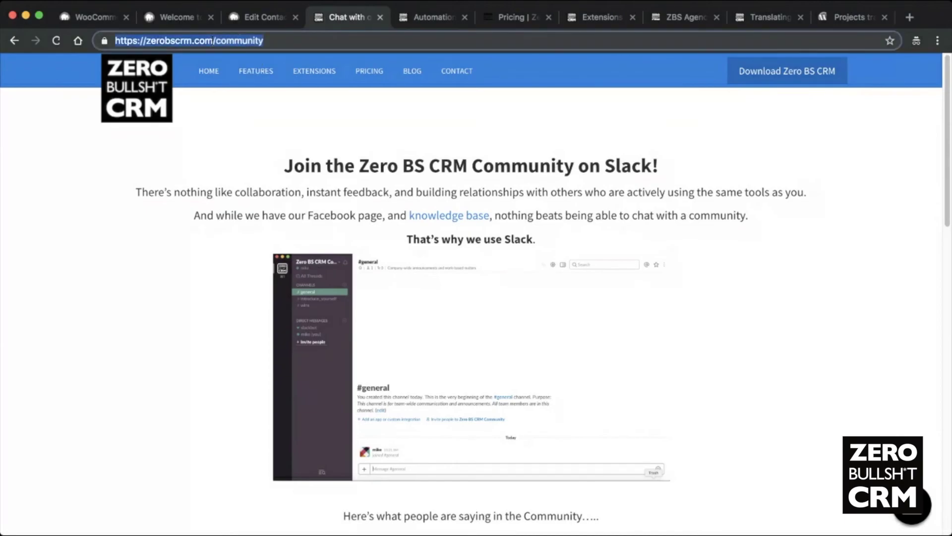
- Follow the footer's 'Keep up to date' link to the Zero BS CRM Mailing List page
left_click(143, 206)
scroll(142, 194, "down", 20)
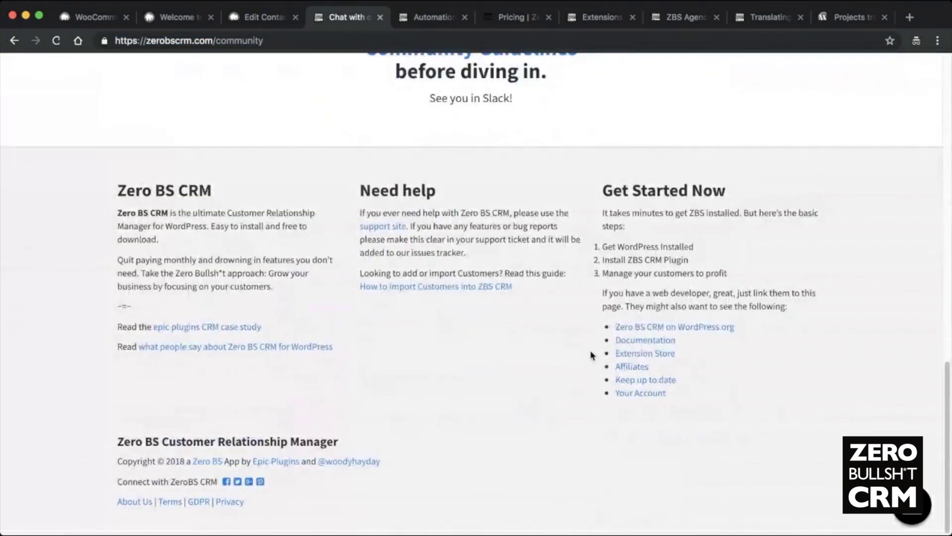
left_click(636, 381)
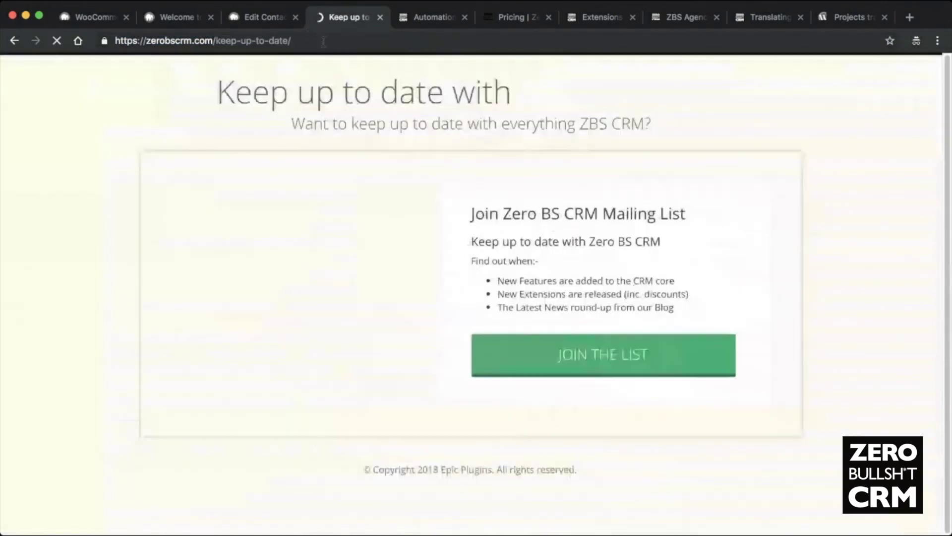
left_click(315, 40)
key("Escape")
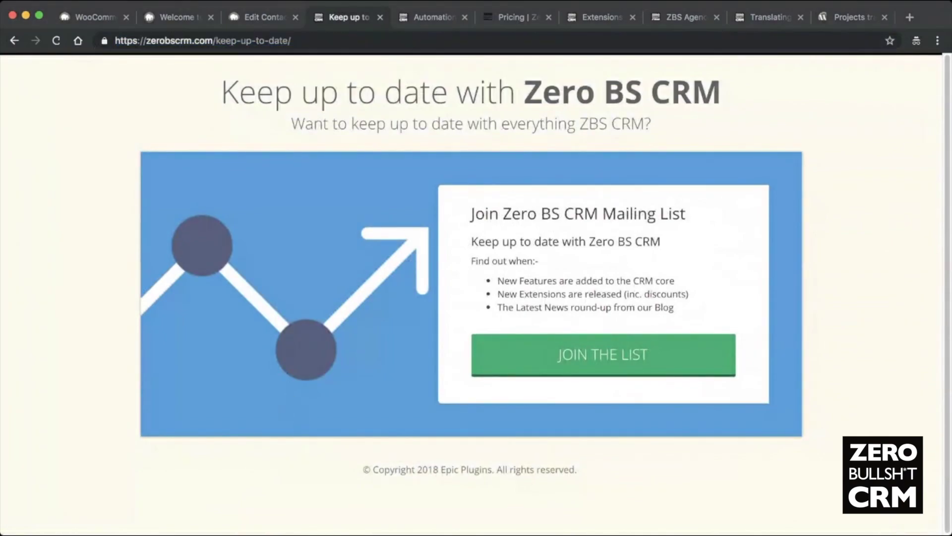